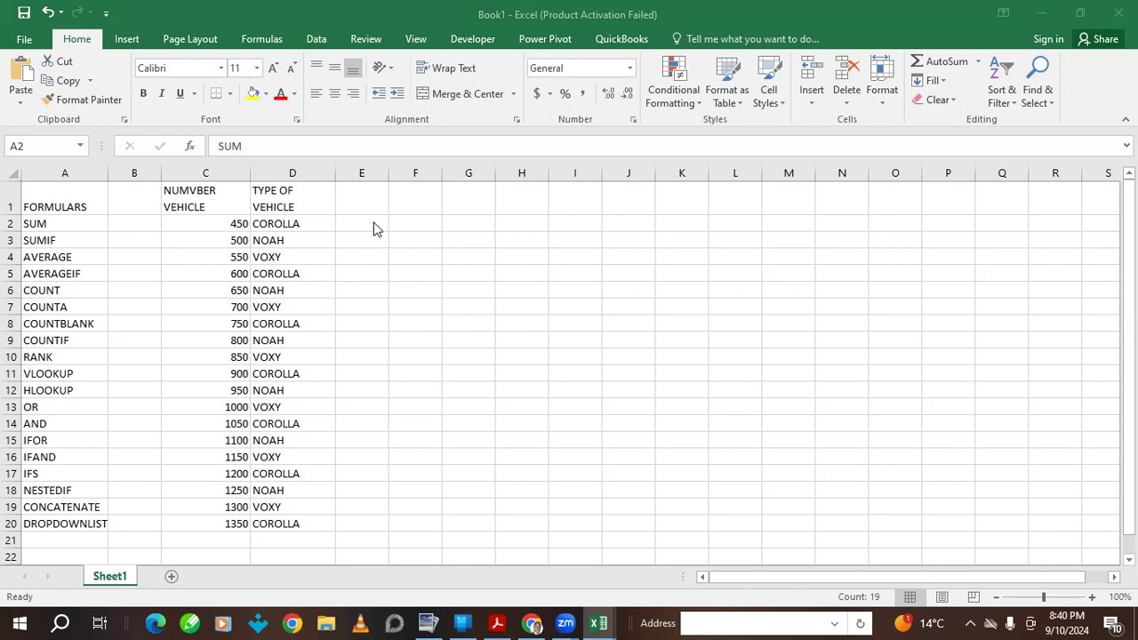
# - Give cells G4:H5 a yellow fill and All Borders
pyautogui.click(479, 254)
pyautogui.moveTo(467, 254); pyautogui.dragTo(524, 271)
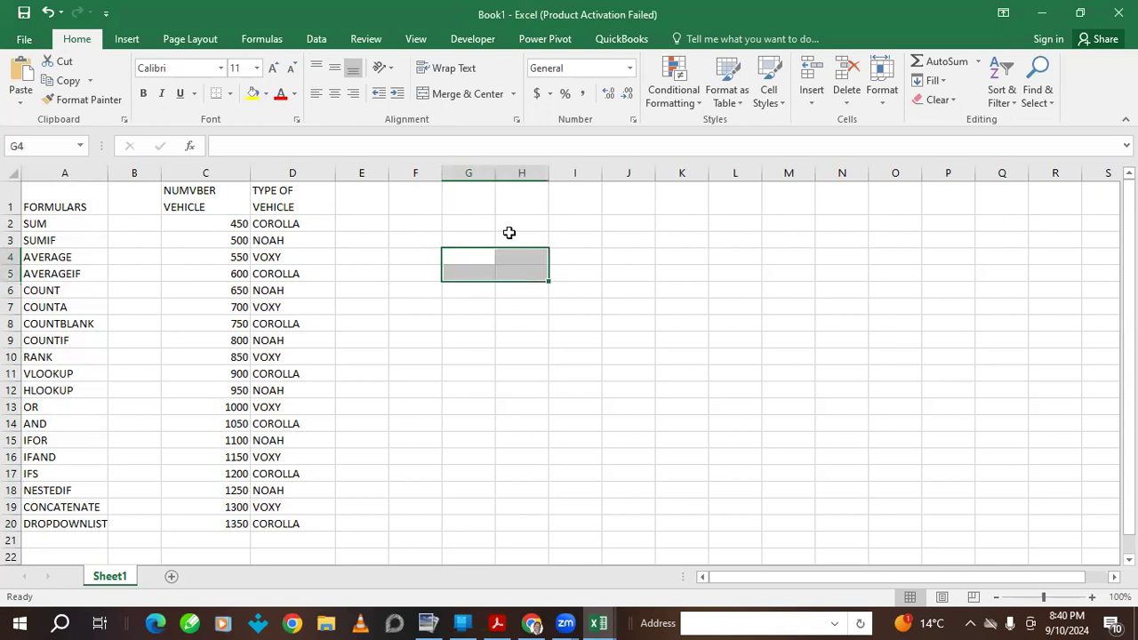
pyautogui.click(267, 94)
pyautogui.click(294, 225)
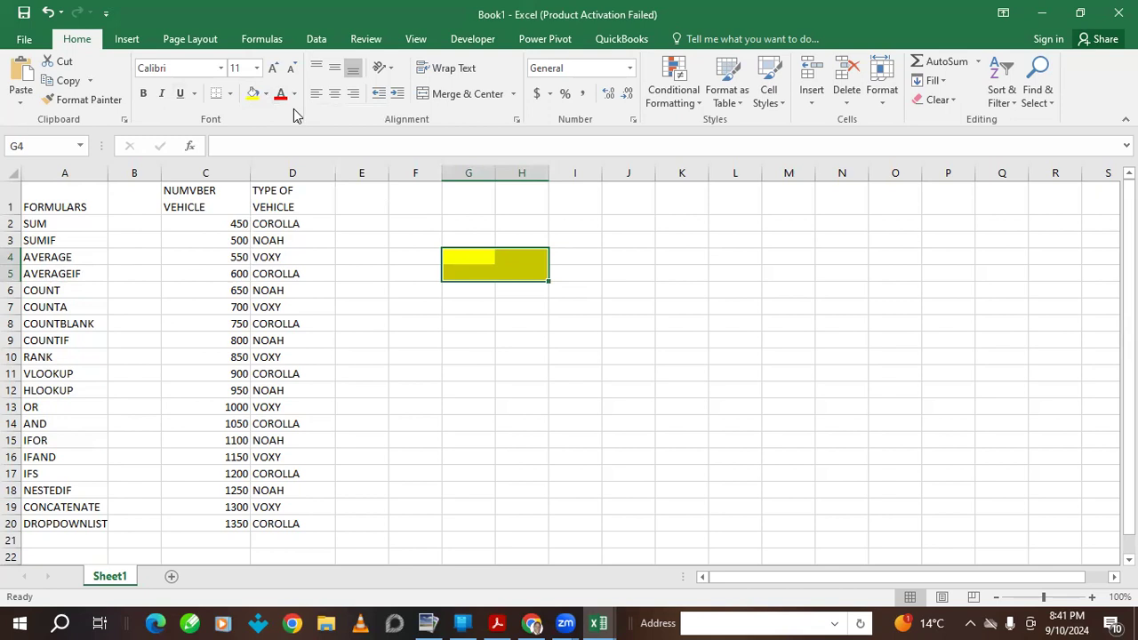
pyautogui.click(230, 97)
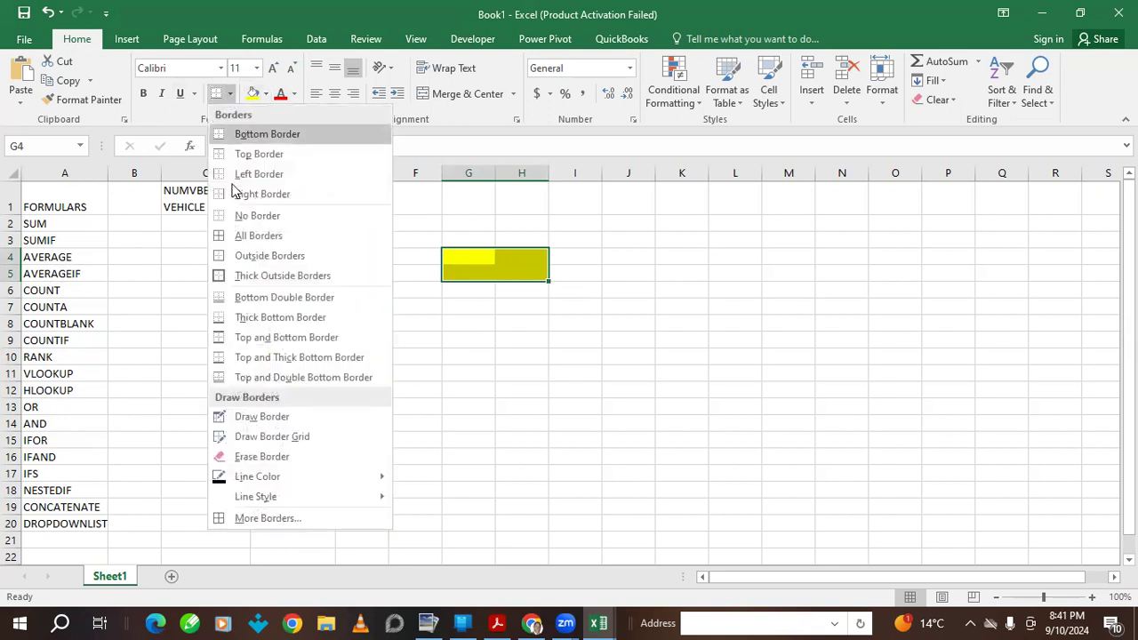
pyautogui.click(247, 240)
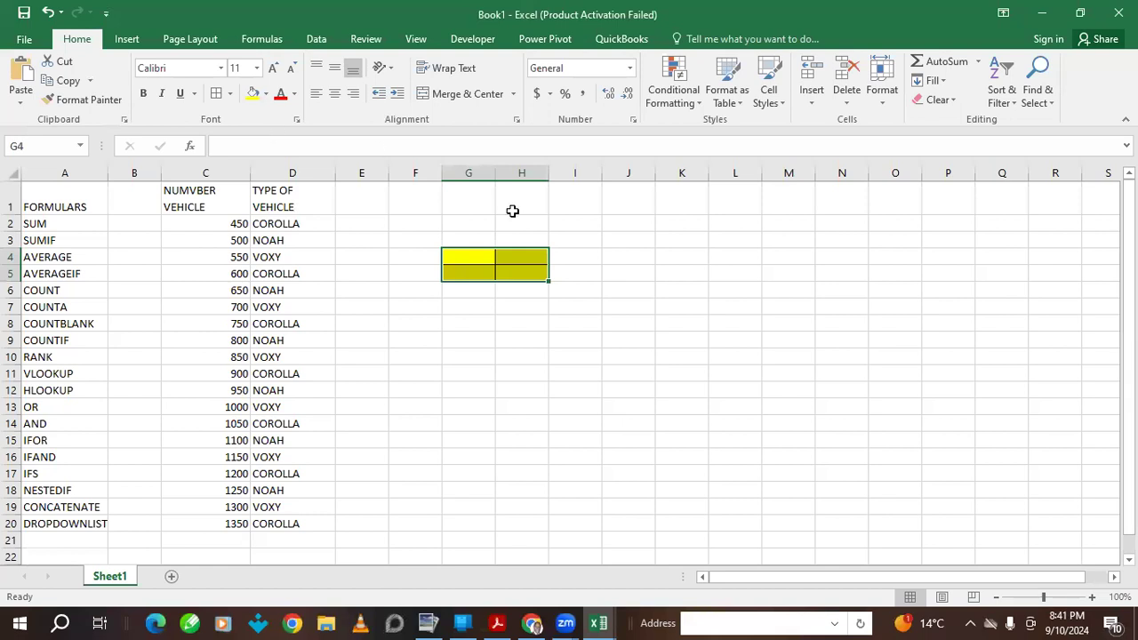
# - Refill the lower row G5:H5 light orange
pyautogui.moveTo(473, 269); pyautogui.dragTo(542, 274)
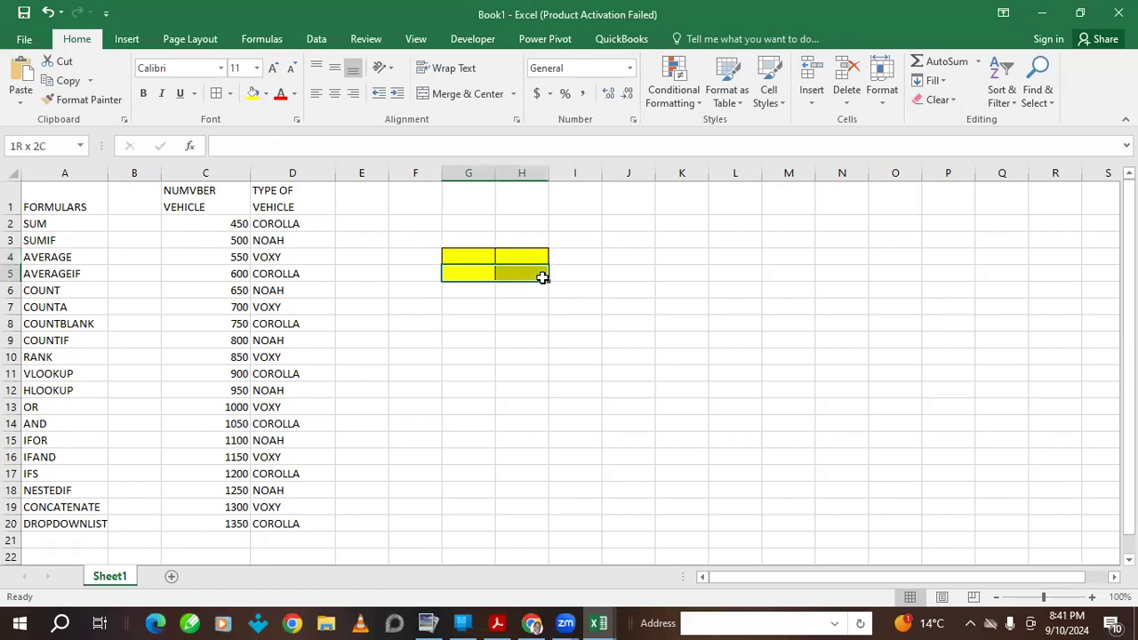
pyautogui.click(265, 94)
pyautogui.click(320, 159)
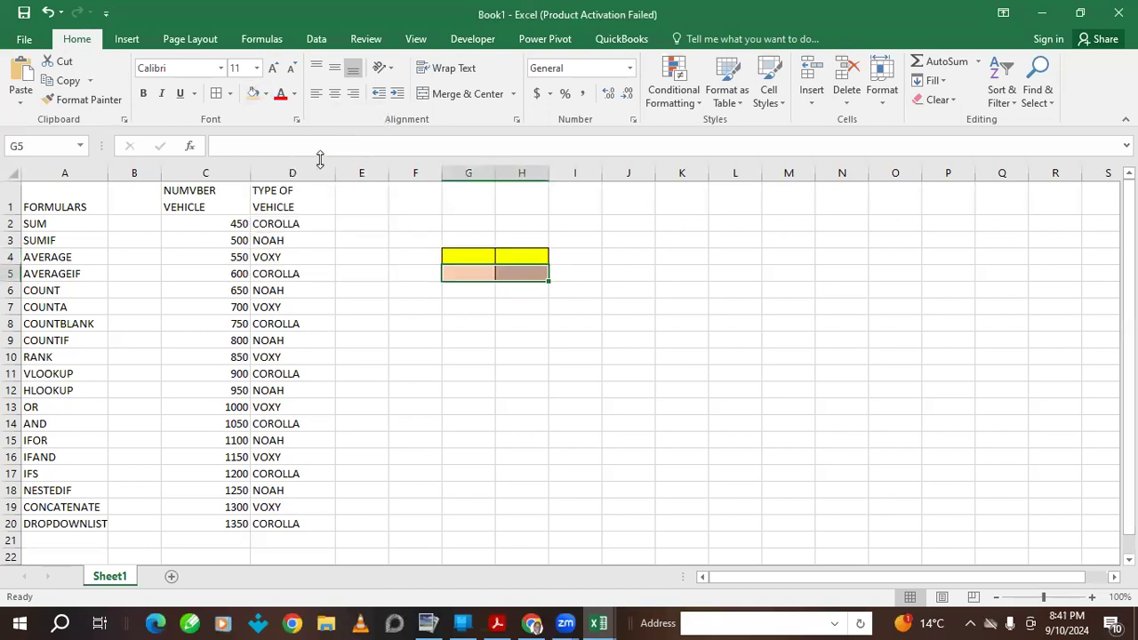
pyautogui.click(616, 289)
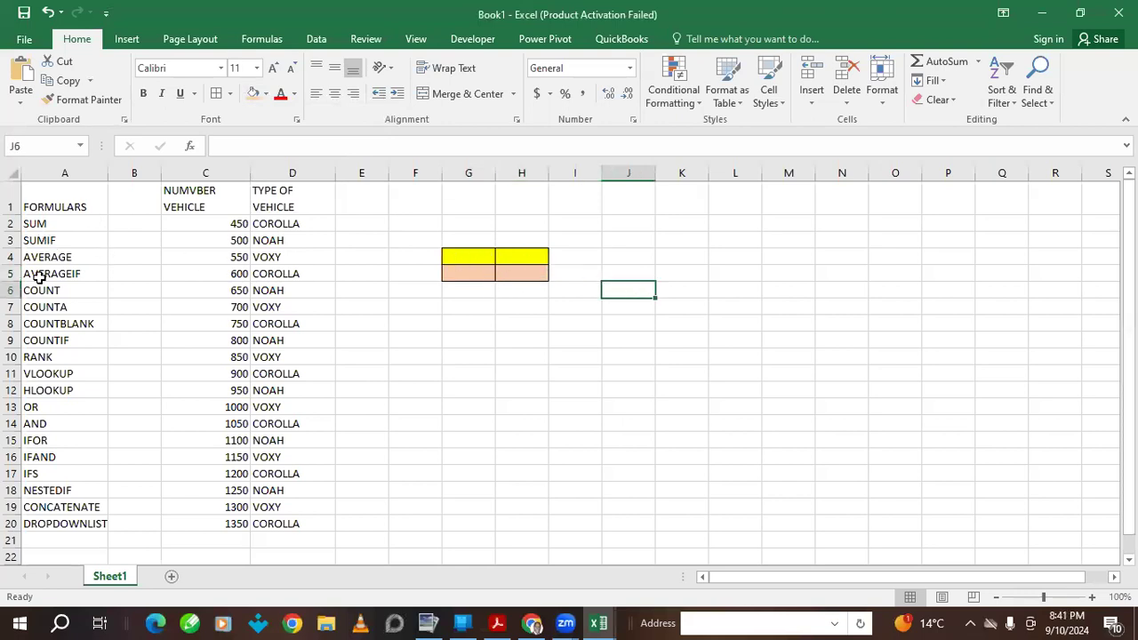
# - Enter the headings NOF VEHICLE in H4 and TYPE OF VEHICLE in G4
pyautogui.click(507, 254)
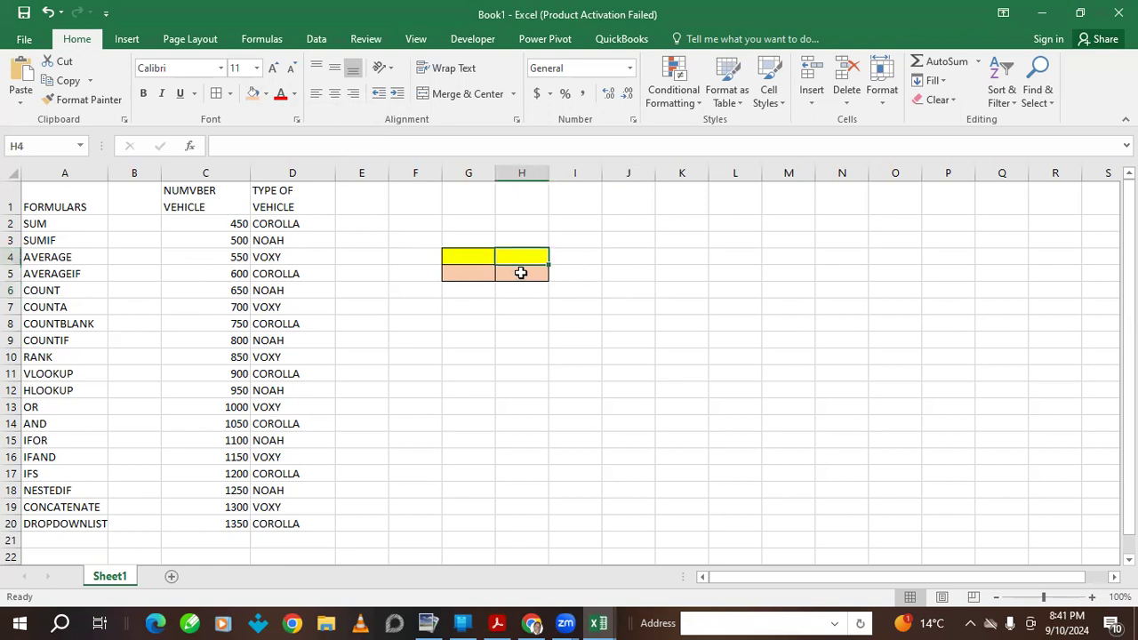
pyautogui.write('NOF')
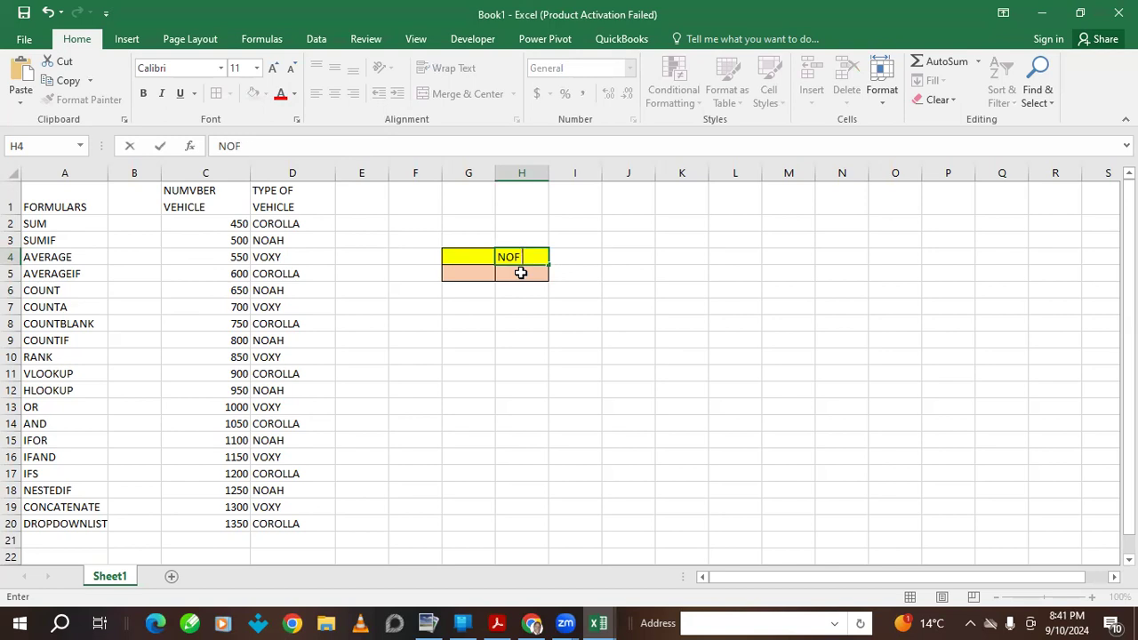
pyautogui.write(' VEHICLE')
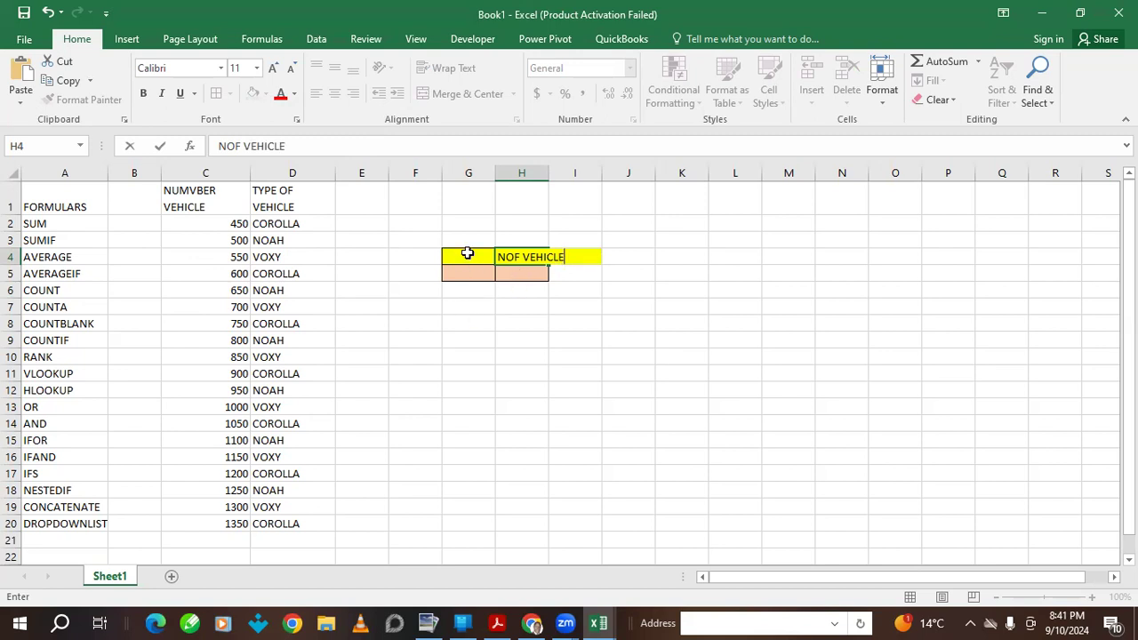
pyautogui.click(464, 254)
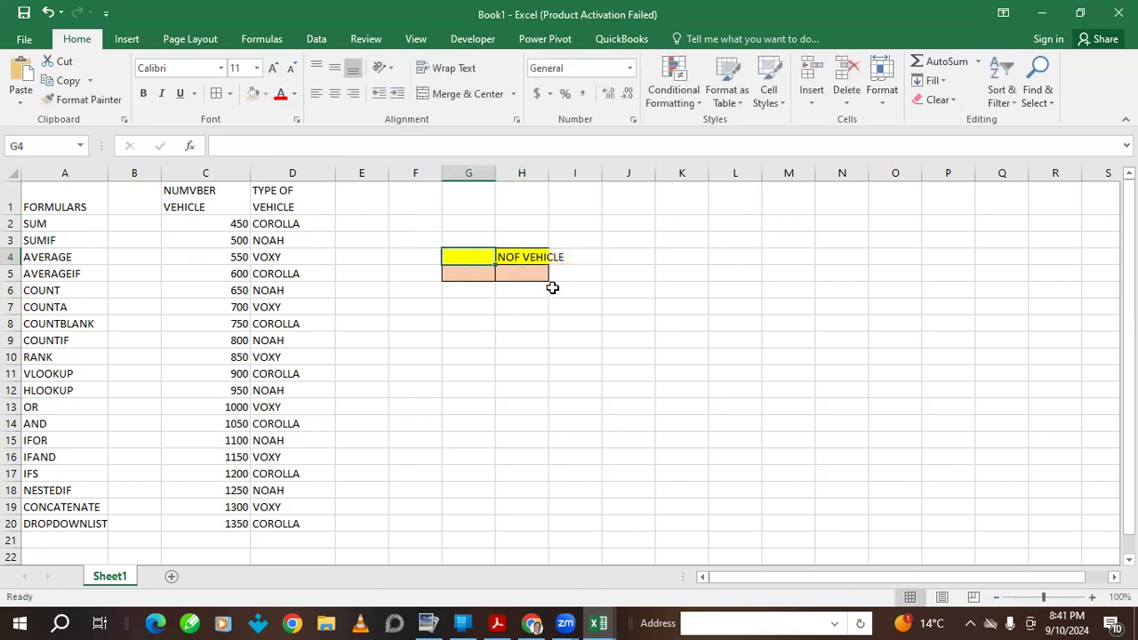
pyautogui.write('TYPE')
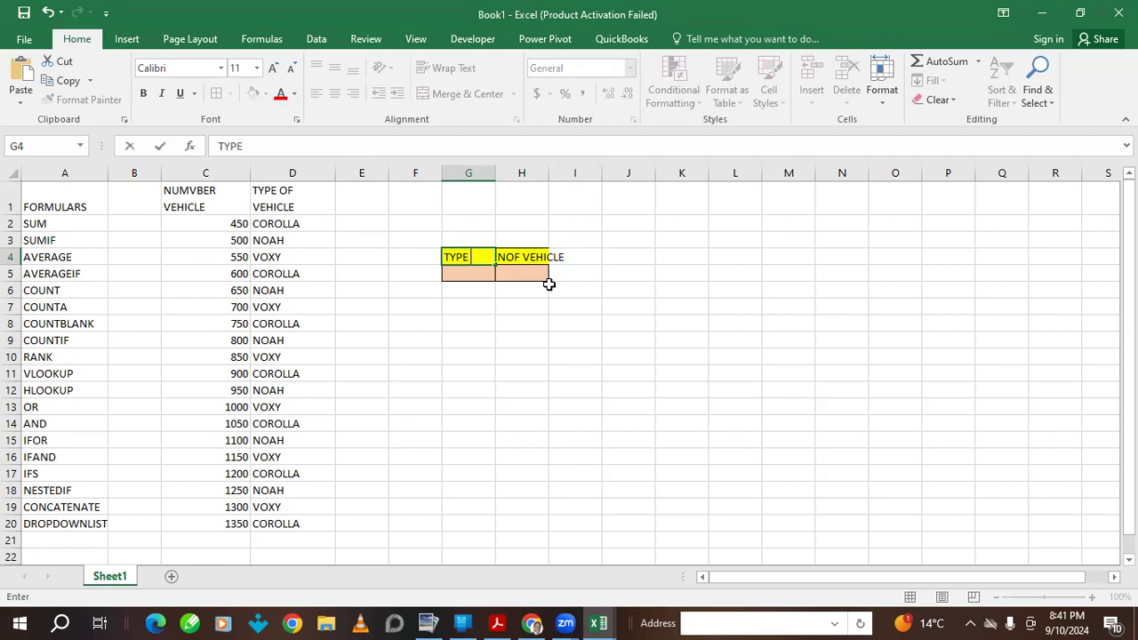
pyautogui.write(' OF VEHICLE')
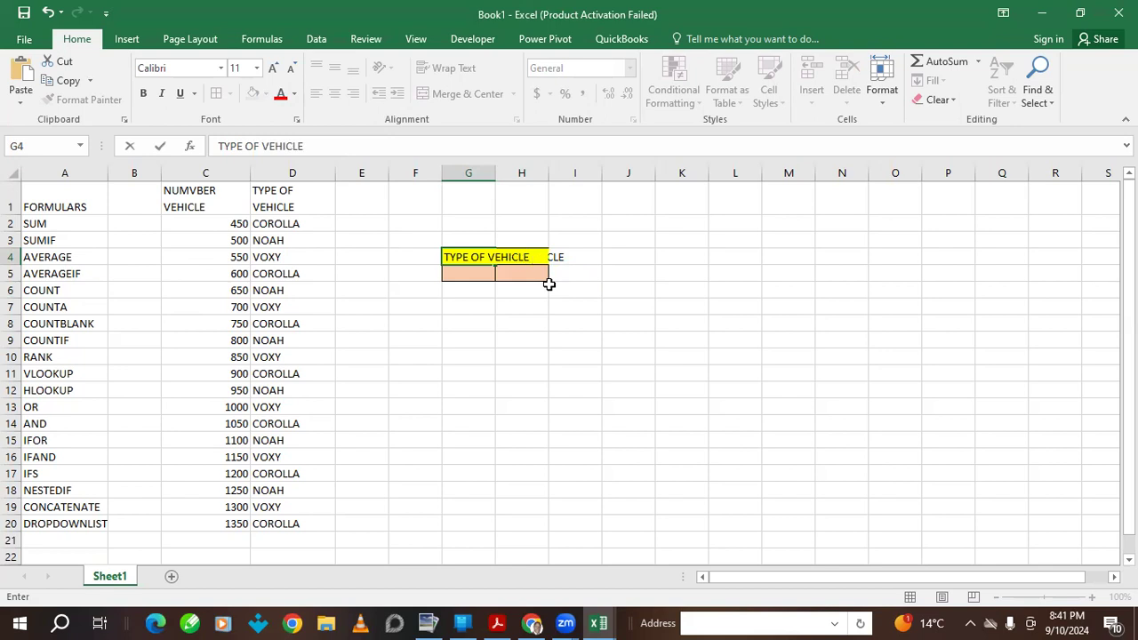
pyautogui.click(542, 369)
# - Widen columns G and H so both headings fit
pyautogui.moveTo(495, 176); pyautogui.dragTo(594, 178)
pyautogui.moveTo(518, 178); pyautogui.dragTo(539, 178)
pyautogui.click(575, 275)
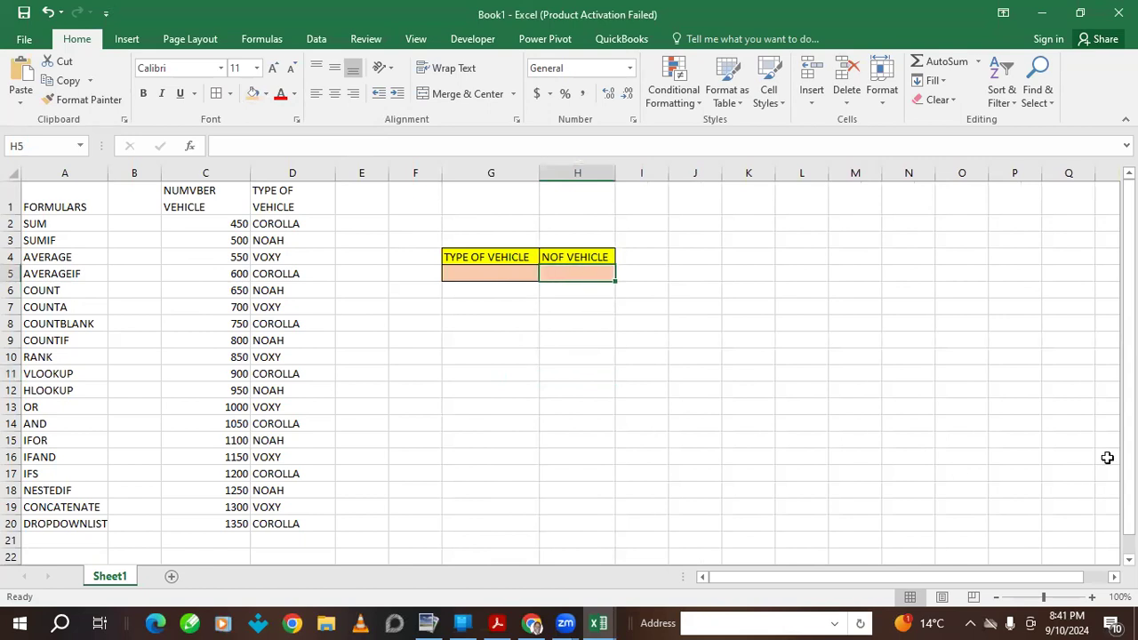
# - Total C2:C20 in H5 with =SUM(C2:C20) giving 17100, and begin correcting the C1 header
pyautogui.write('=SI')
pyautogui.press('BackSpace')
pyautogui.write('UM')
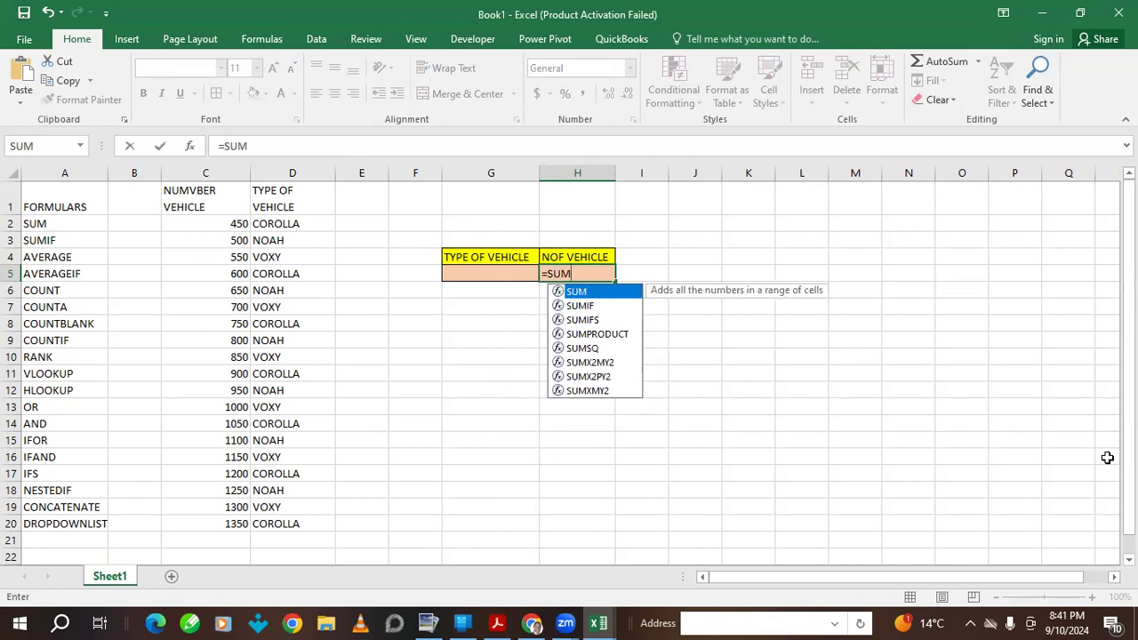
pyautogui.write('(')
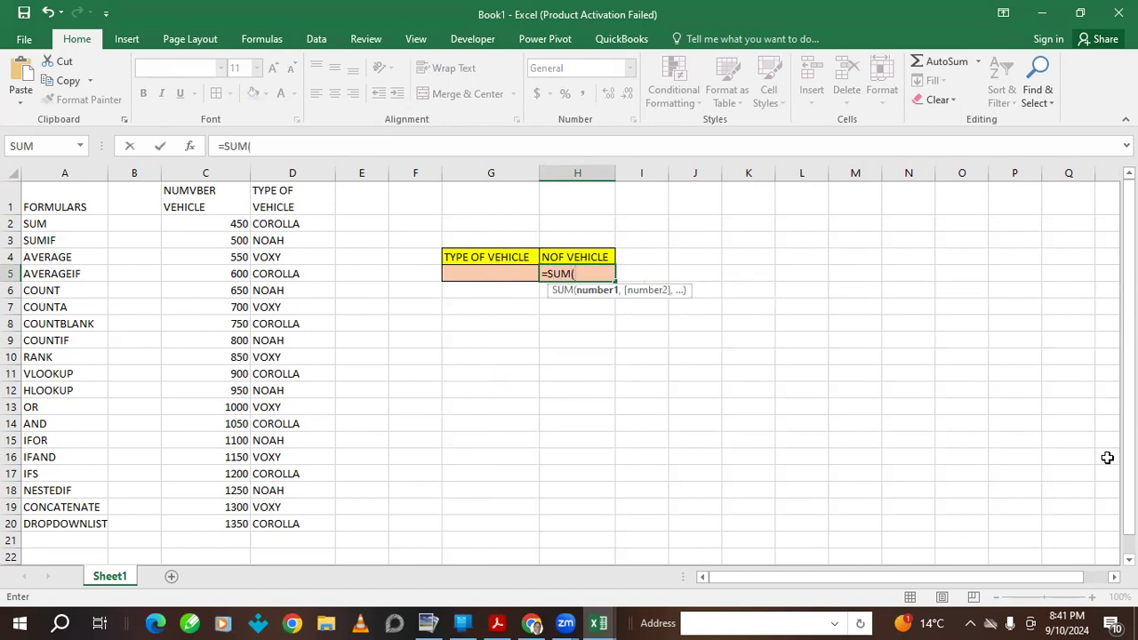
pyautogui.click(208, 224)
pyautogui.moveTo(207, 224); pyautogui.dragTo(228, 523)
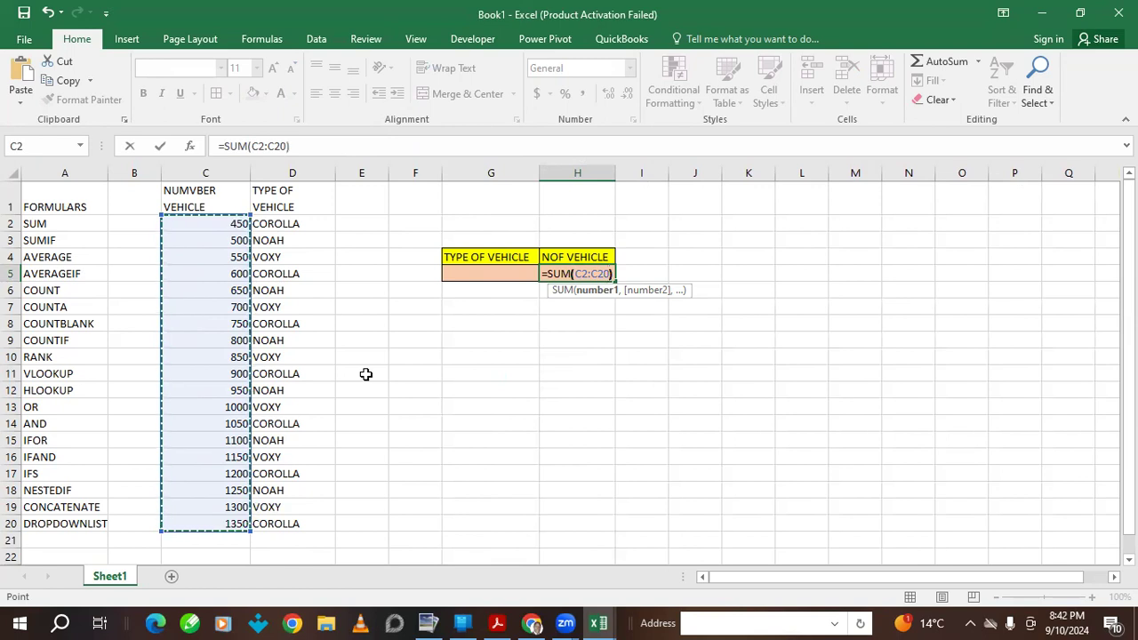
pyautogui.write(')')
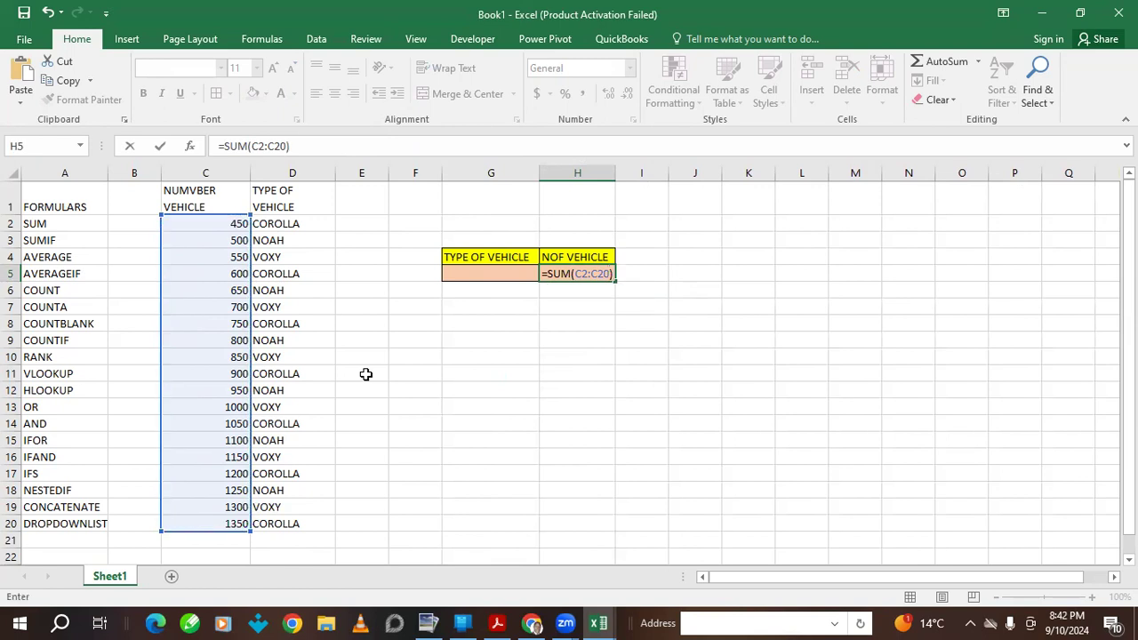
pyautogui.press('Return')
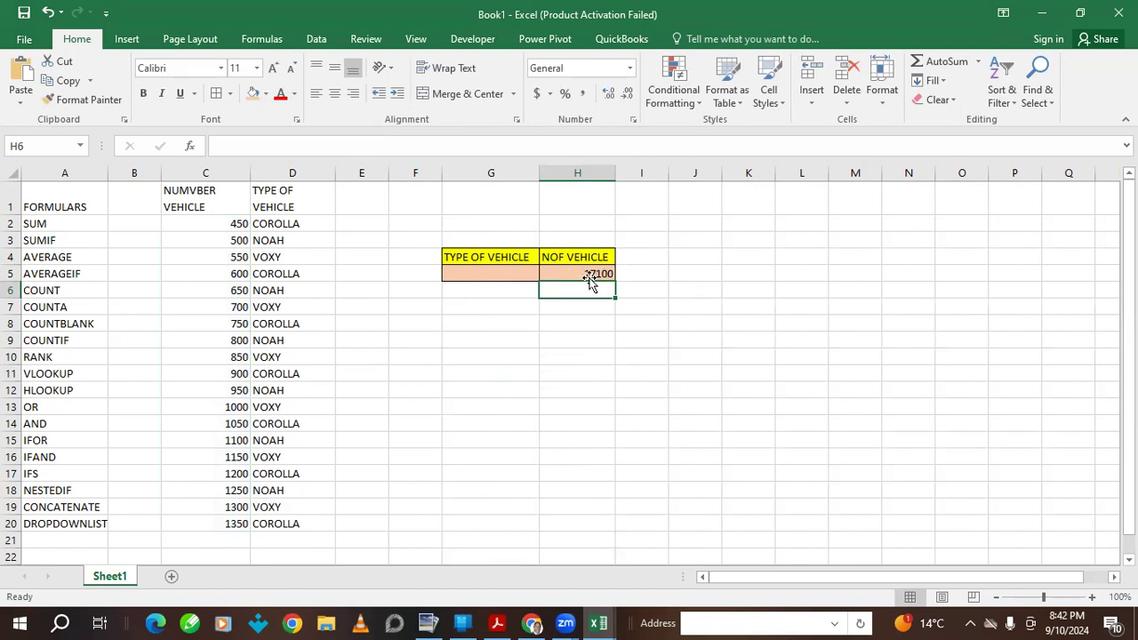
pyautogui.doubleClick(194, 188)
pyautogui.press('BackSpace')
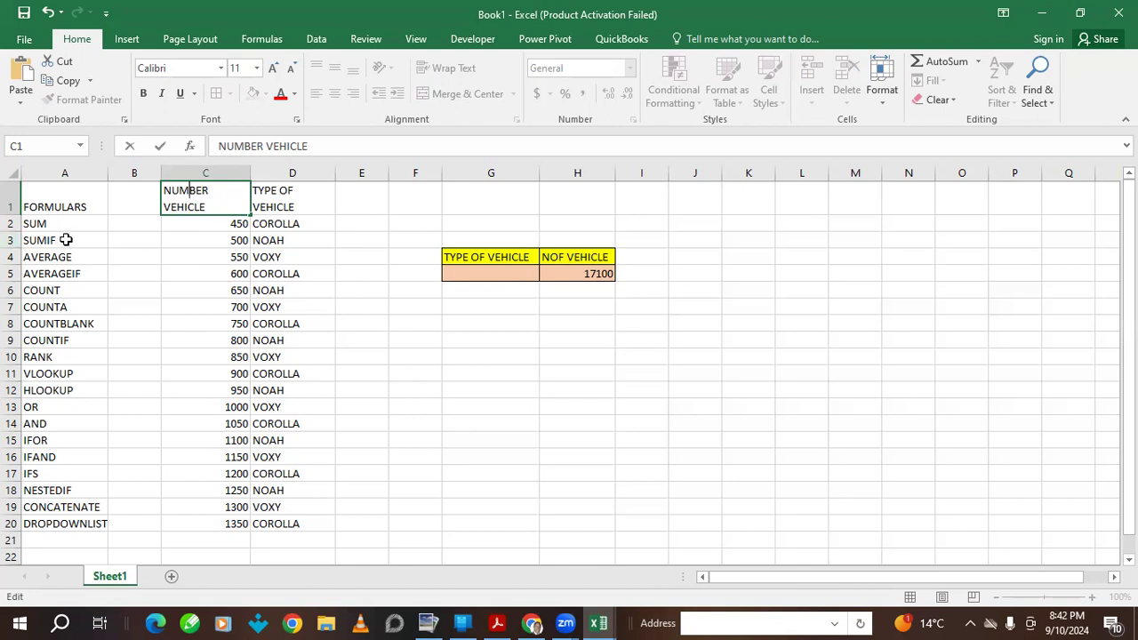
# - Enter =SUMIF(D2:D20,G6,C2:C20) in H6 to total column C by the type in G6
pyautogui.click(577, 293)
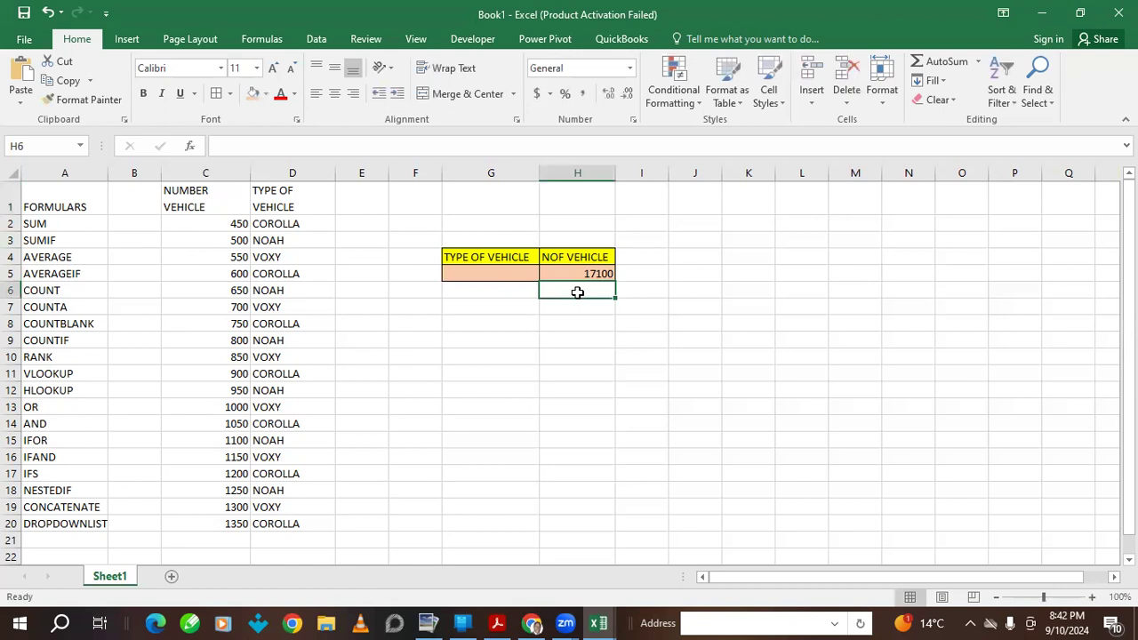
pyautogui.write('=SUM')
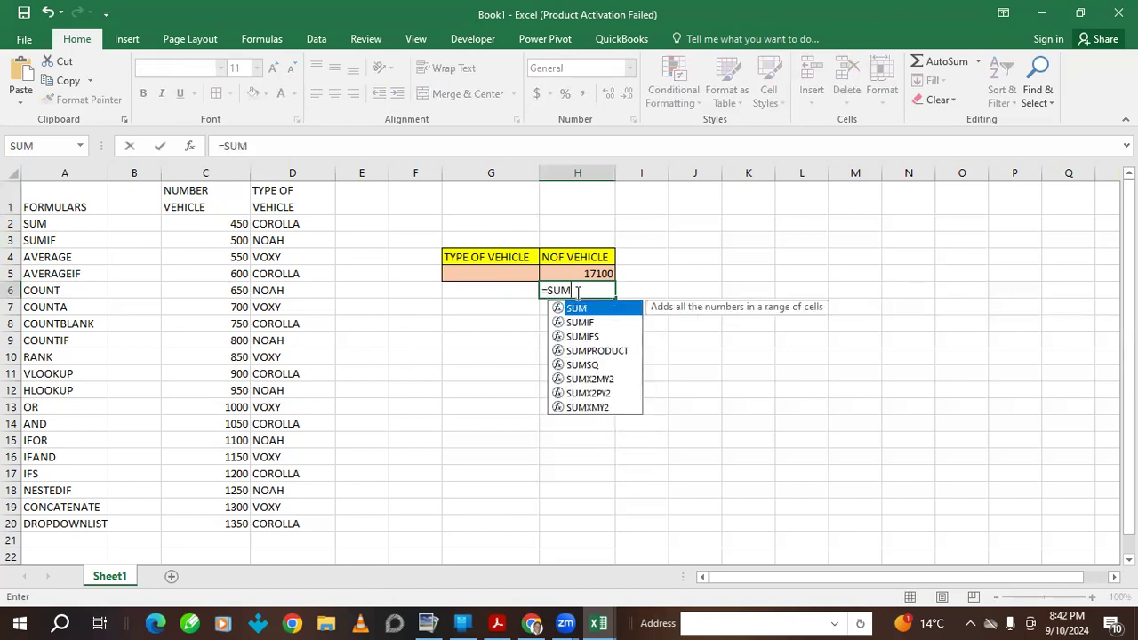
pyautogui.write('IF')
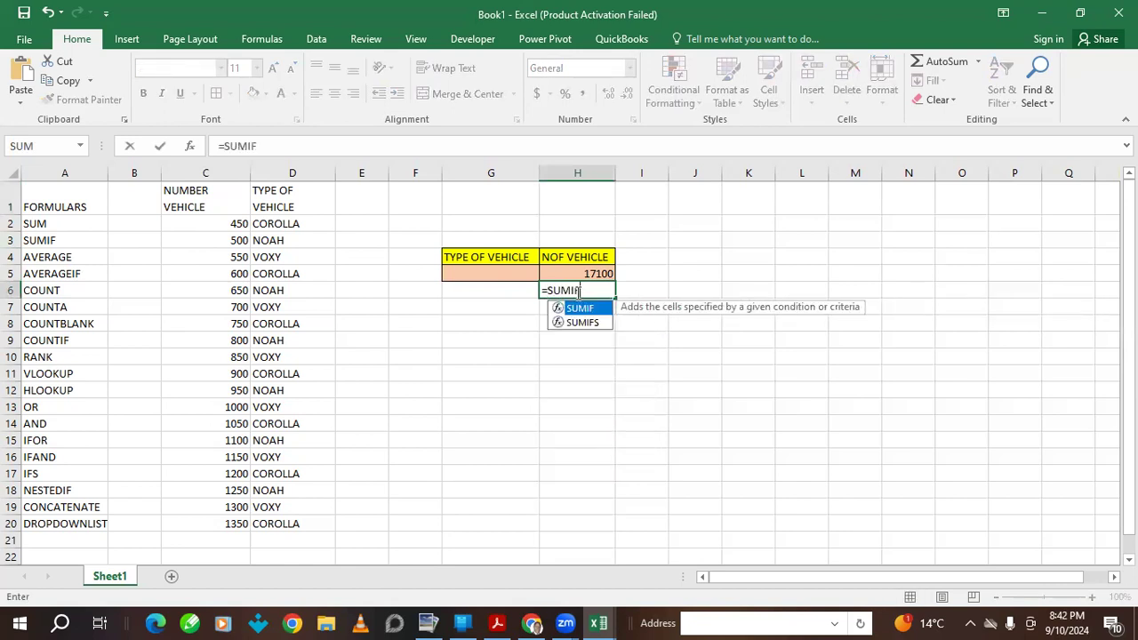
pyautogui.write('(')
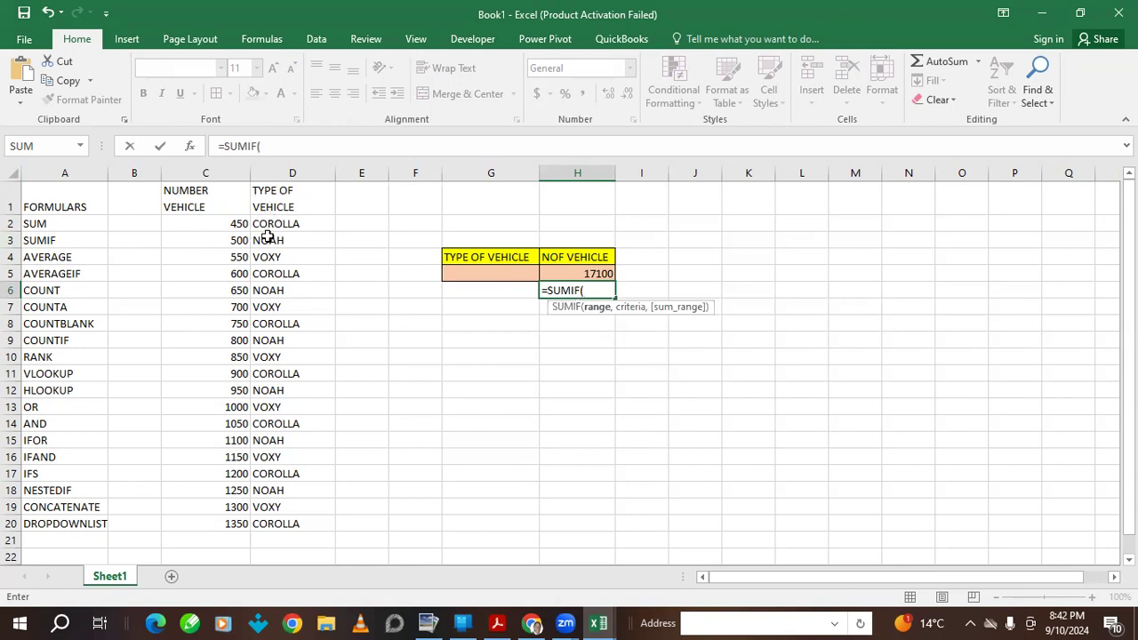
pyautogui.moveTo(269, 223); pyautogui.dragTo(276, 525)
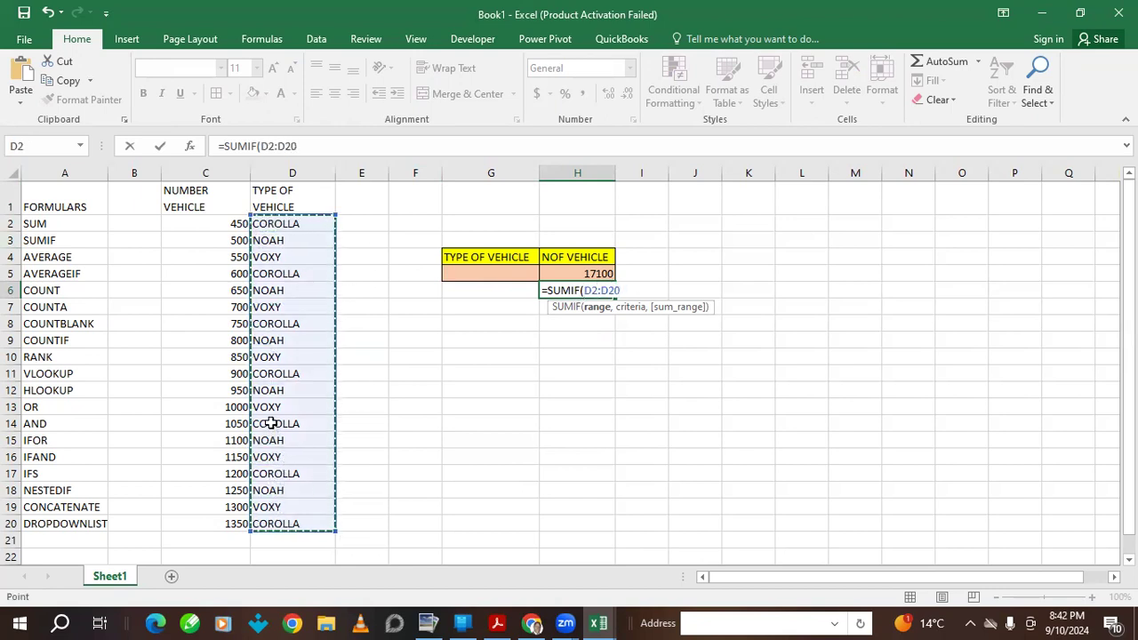
pyautogui.write(',')
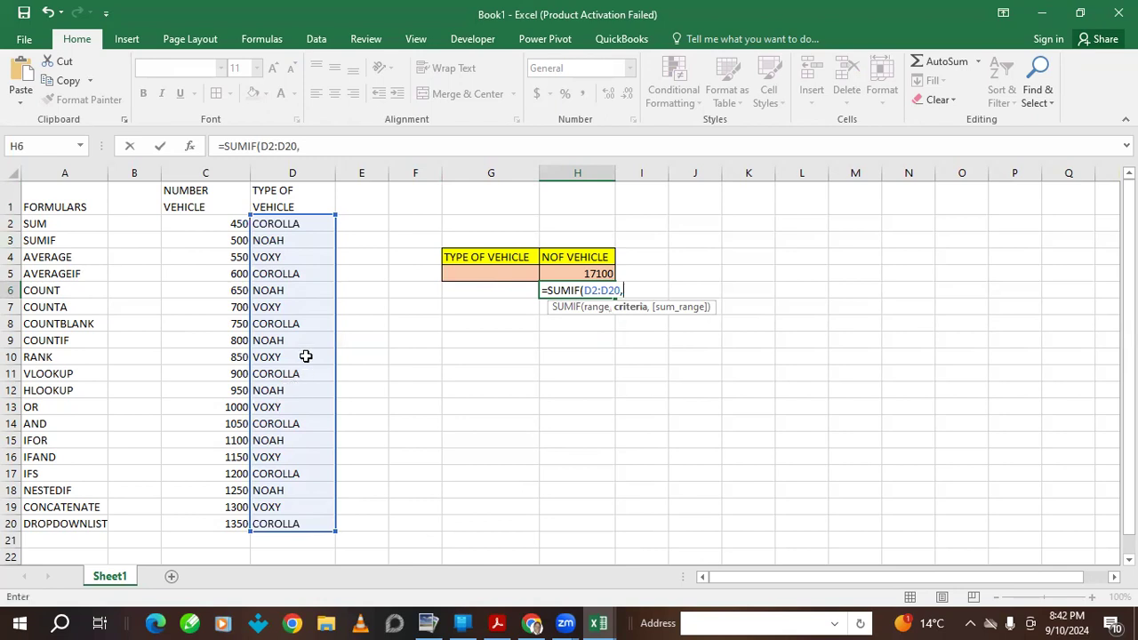
pyautogui.click(477, 292)
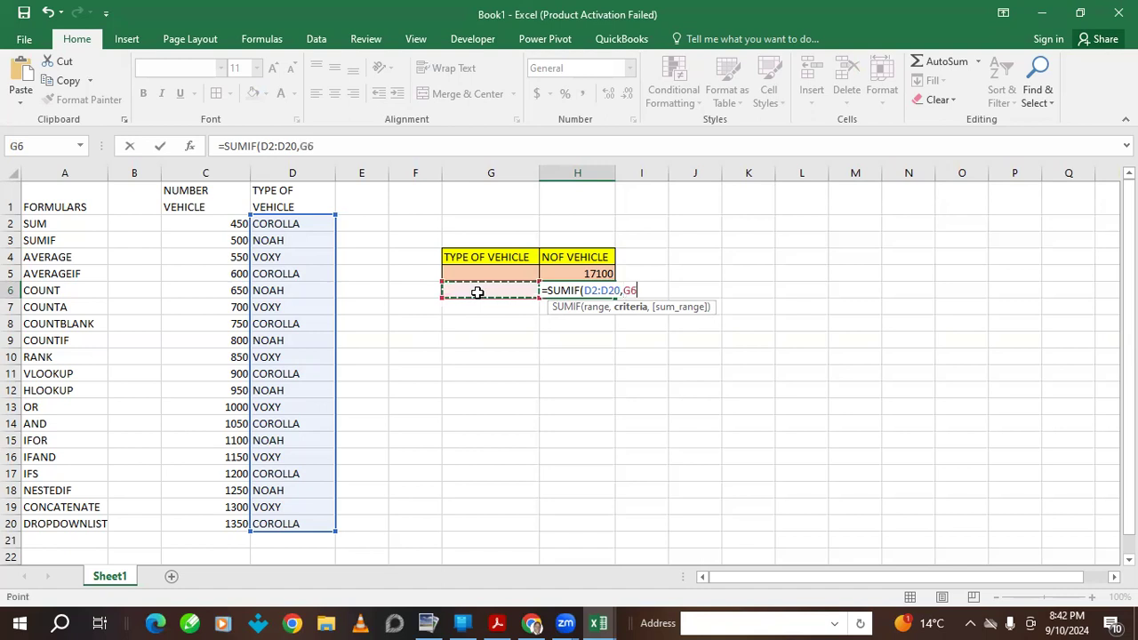
pyautogui.write(',')
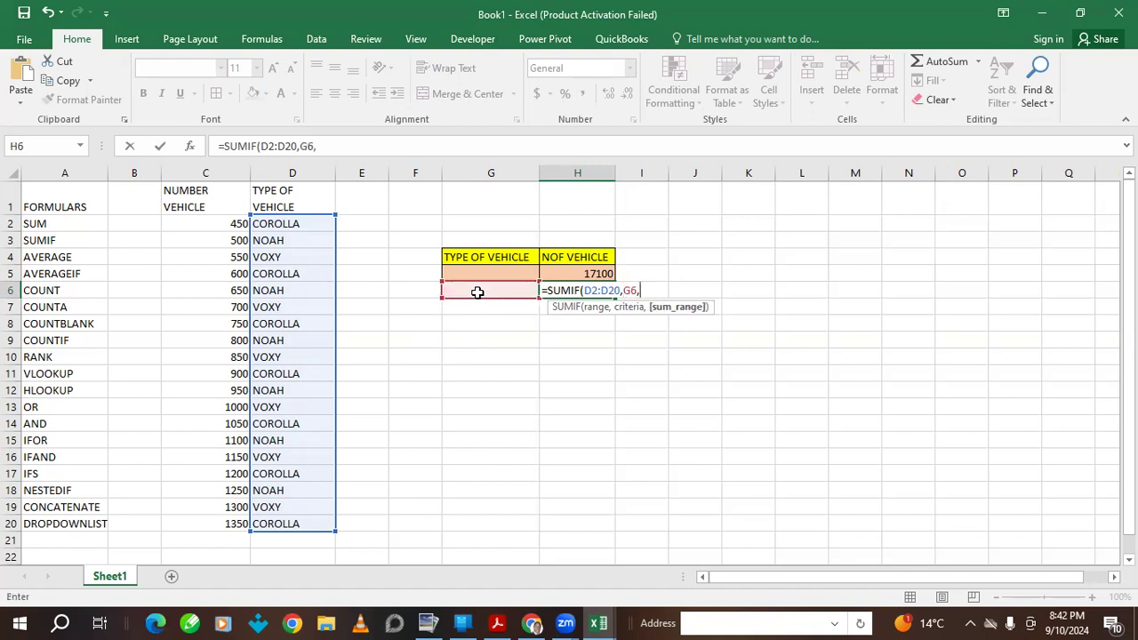
pyautogui.moveTo(202, 223); pyautogui.dragTo(204, 520)
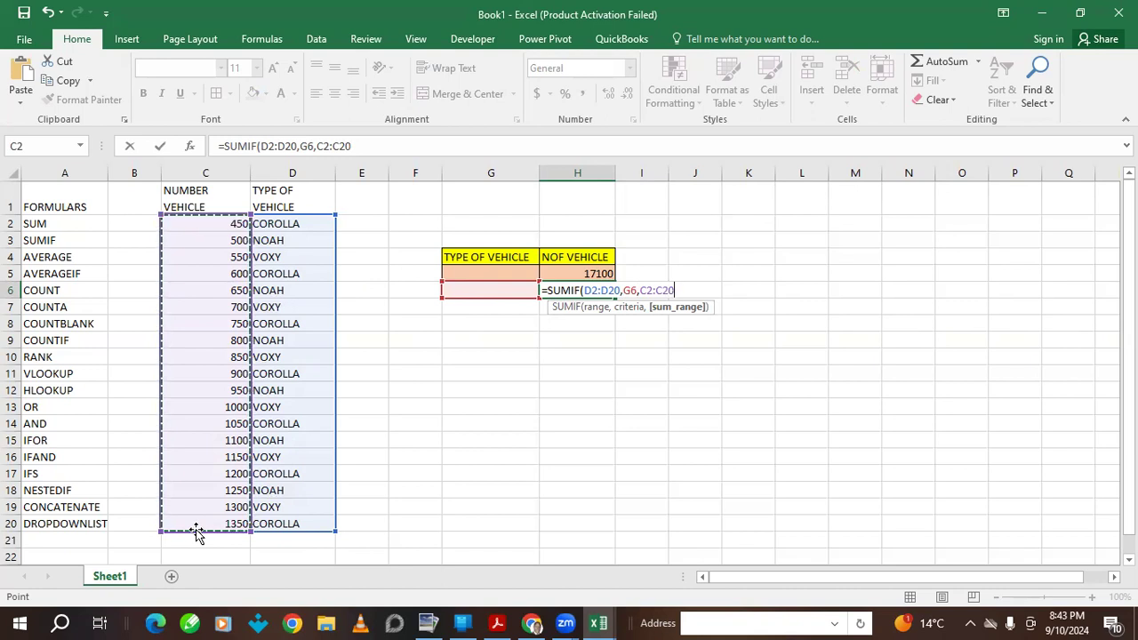
pyautogui.write(')')
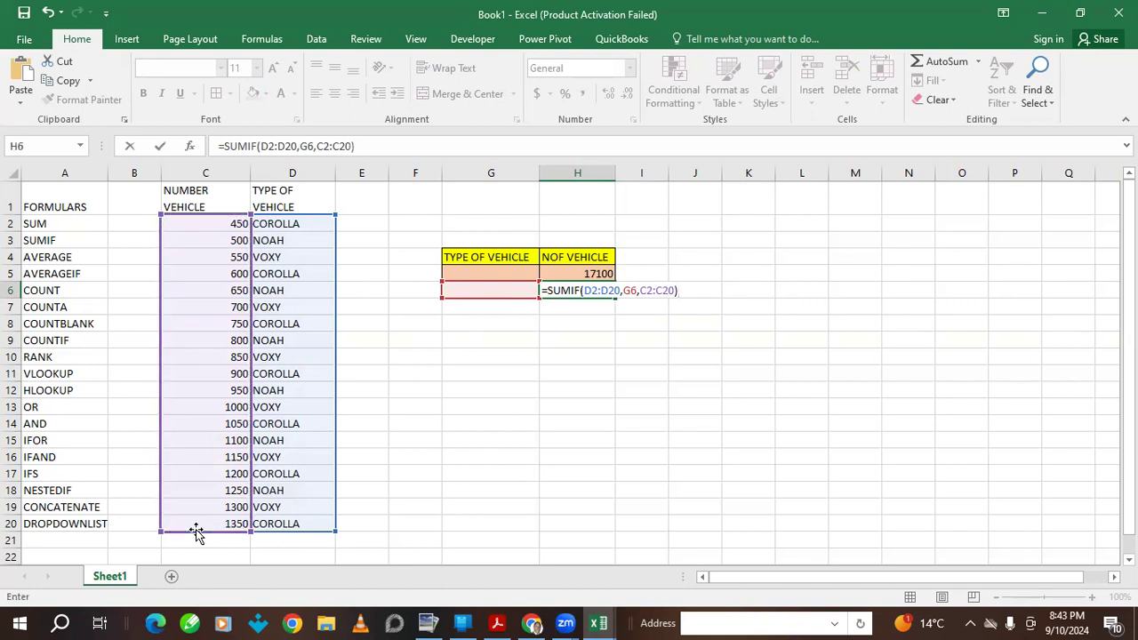
pyautogui.press('Return')
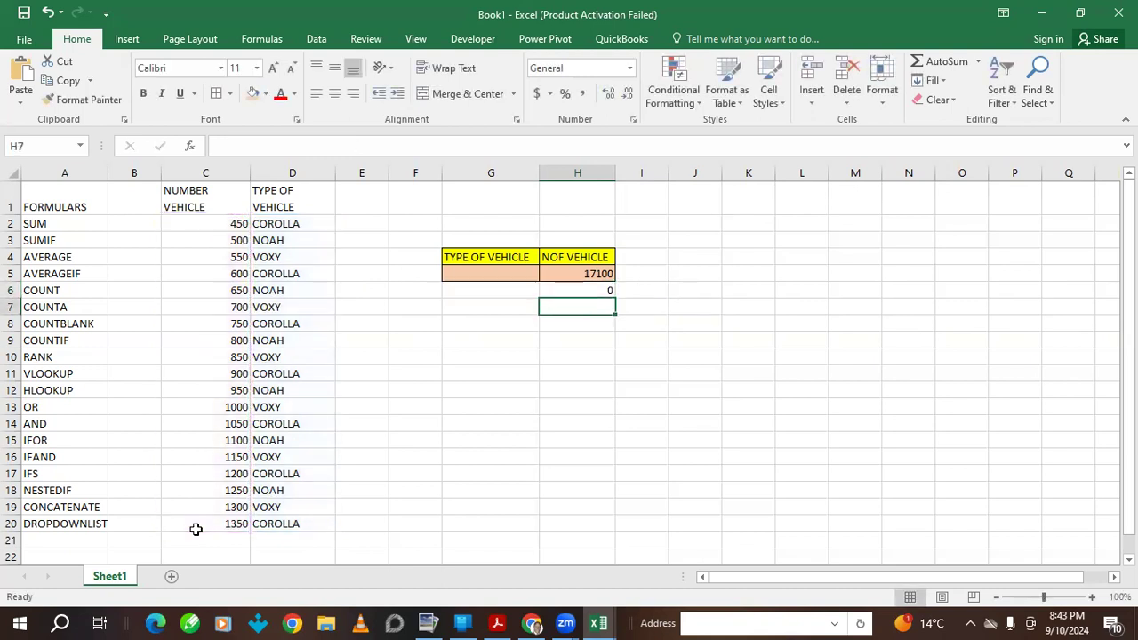
pyautogui.click(462, 288)
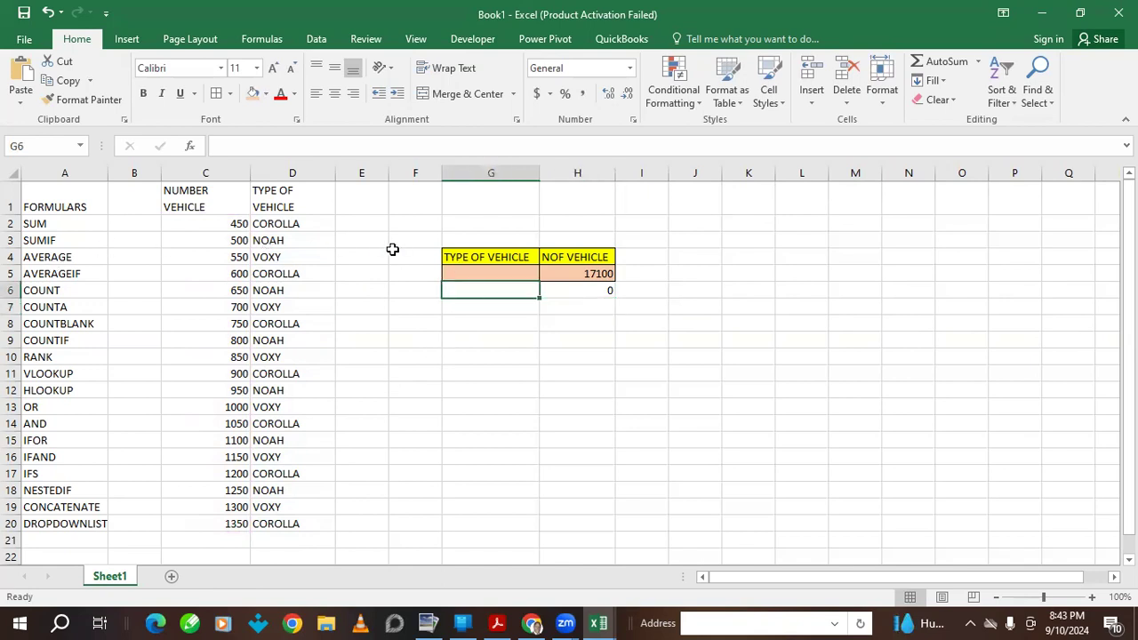
# - Enter NOAH in G6 so the SUMIF in H6 shows 5250, then verify the formula
pyautogui.write('NOAH')
pyautogui.press('Return')
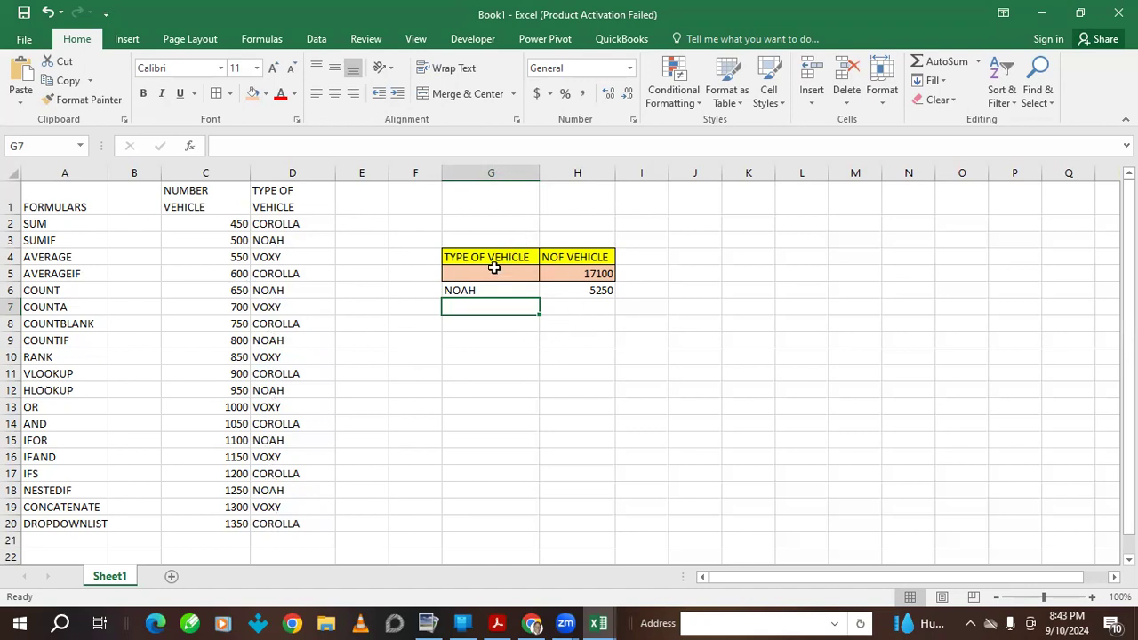
pyautogui.click(580, 290)
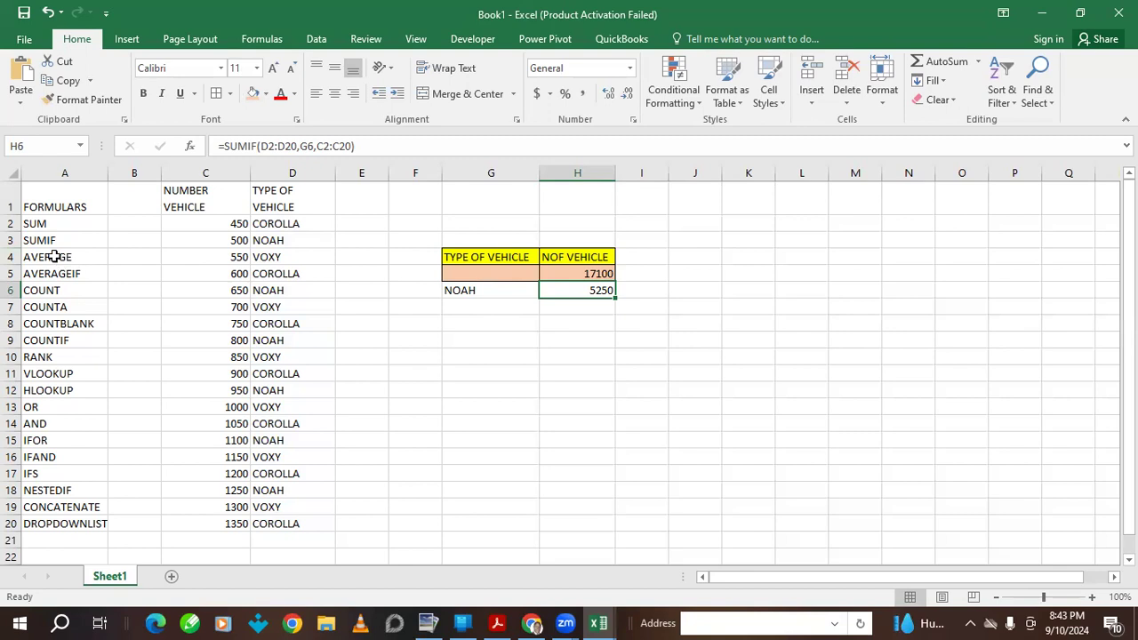
pyautogui.click(586, 308)
# - Enter =AVERAGE(C2:C20) in H7 to average the vehicle numbers (900)
pyautogui.write('=AVER')
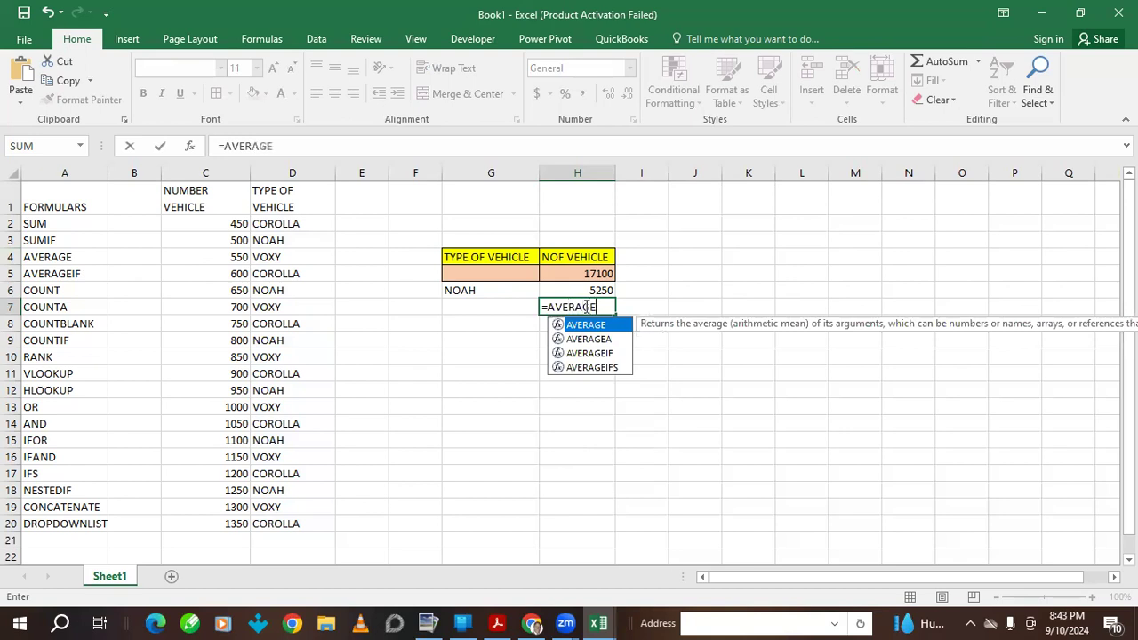
pyautogui.write('AGE(')
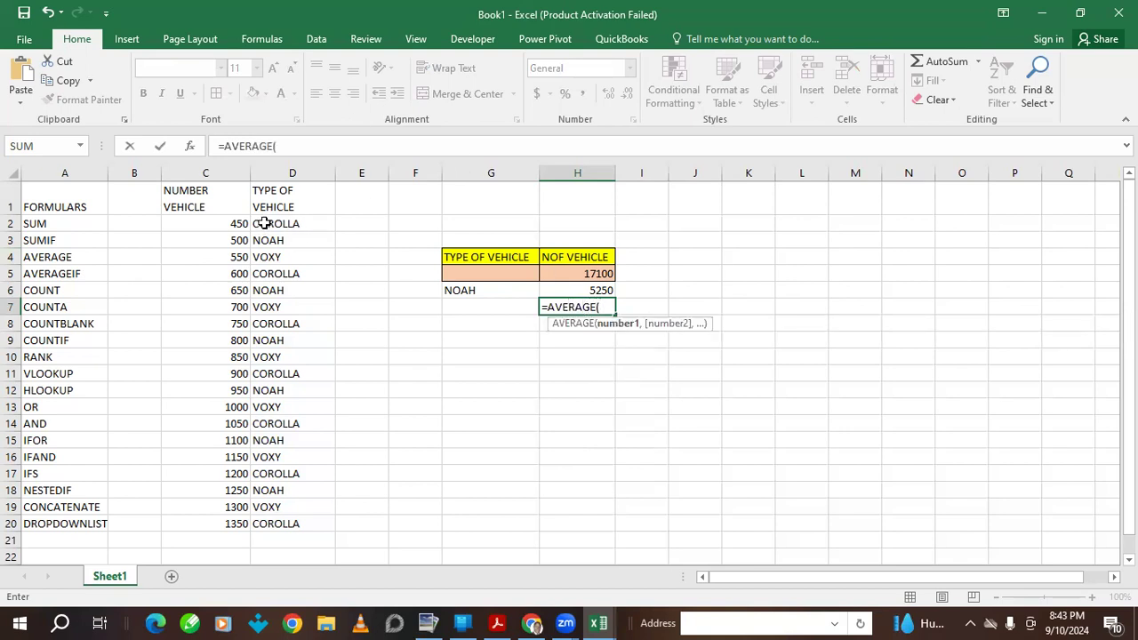
pyautogui.moveTo(234, 223); pyautogui.dragTo(233, 523)
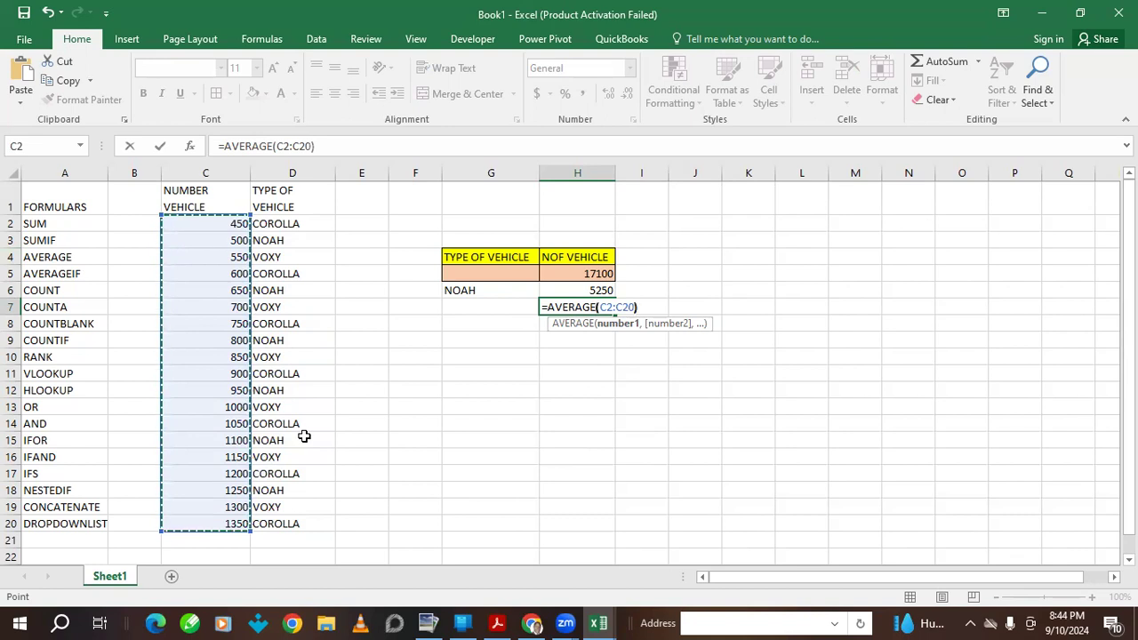
pyautogui.press('Return')
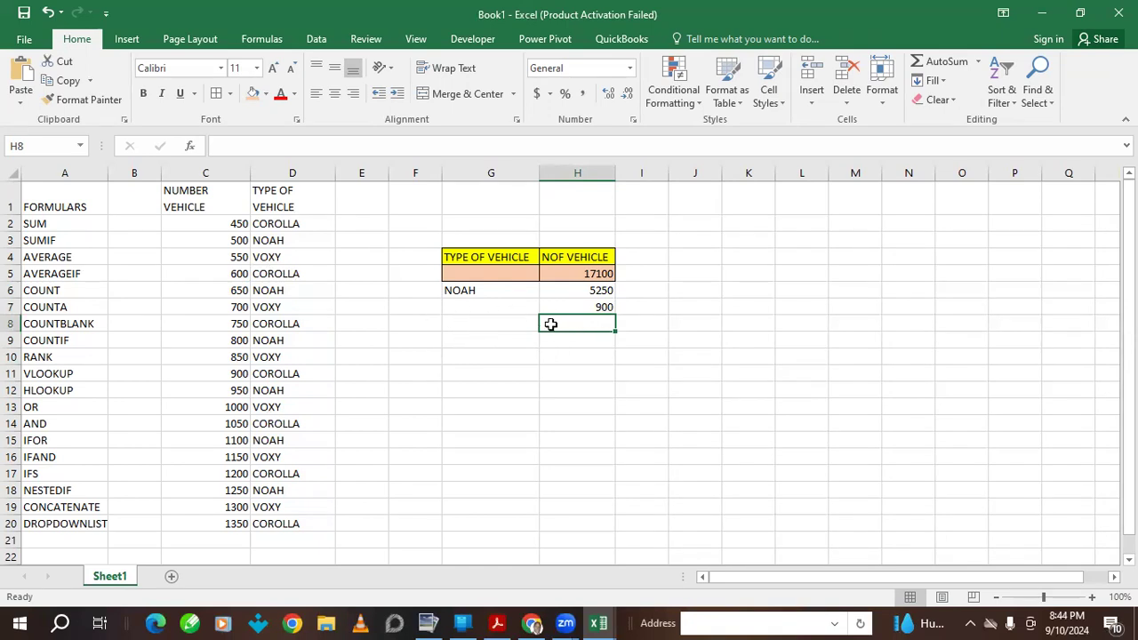
# - Enter =AVERAGEIF(D2:D20,G8,C2:C20) in H8, showing #DIV/0! until G8 is filled
pyautogui.write('=AV')
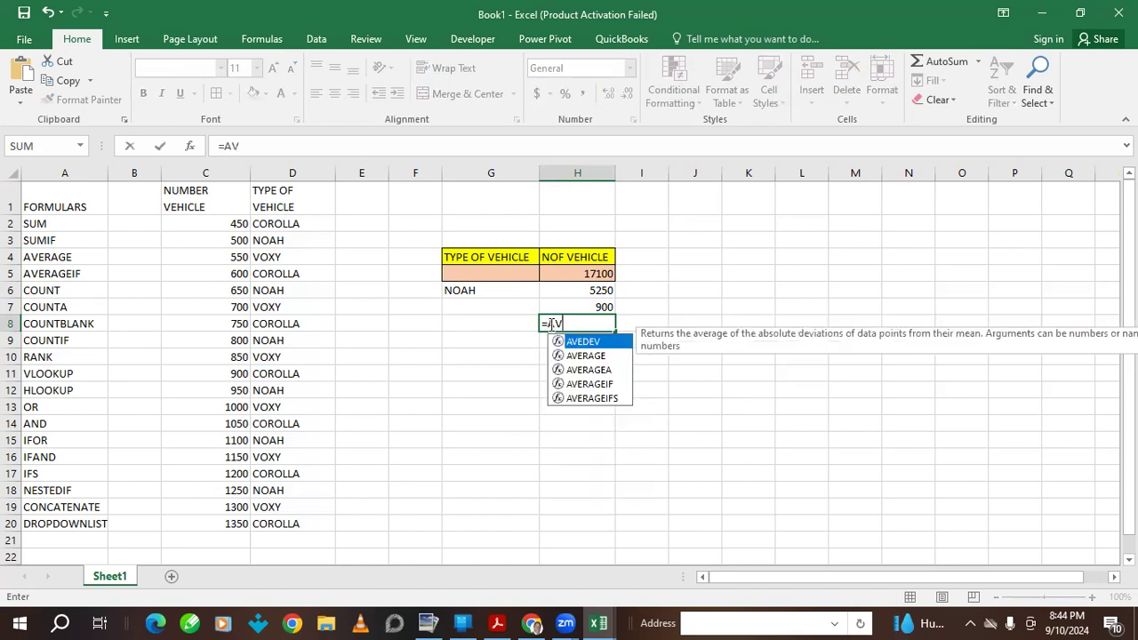
pyautogui.write('ERAGEIF(')
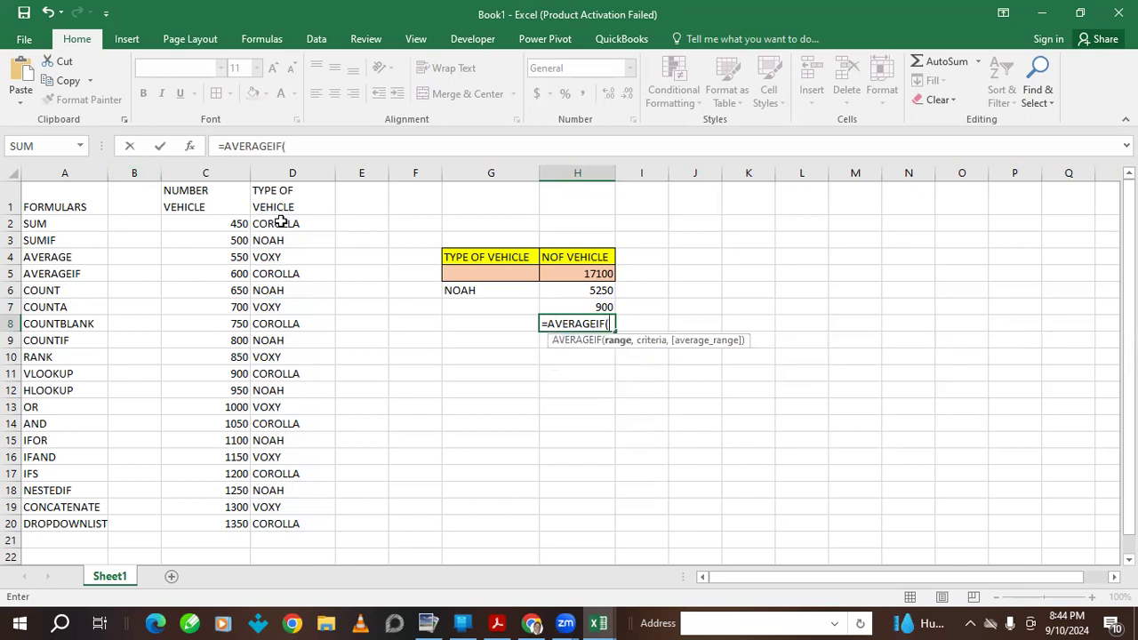
pyautogui.moveTo(281, 223); pyautogui.dragTo(305, 511)
pyautogui.write(',')
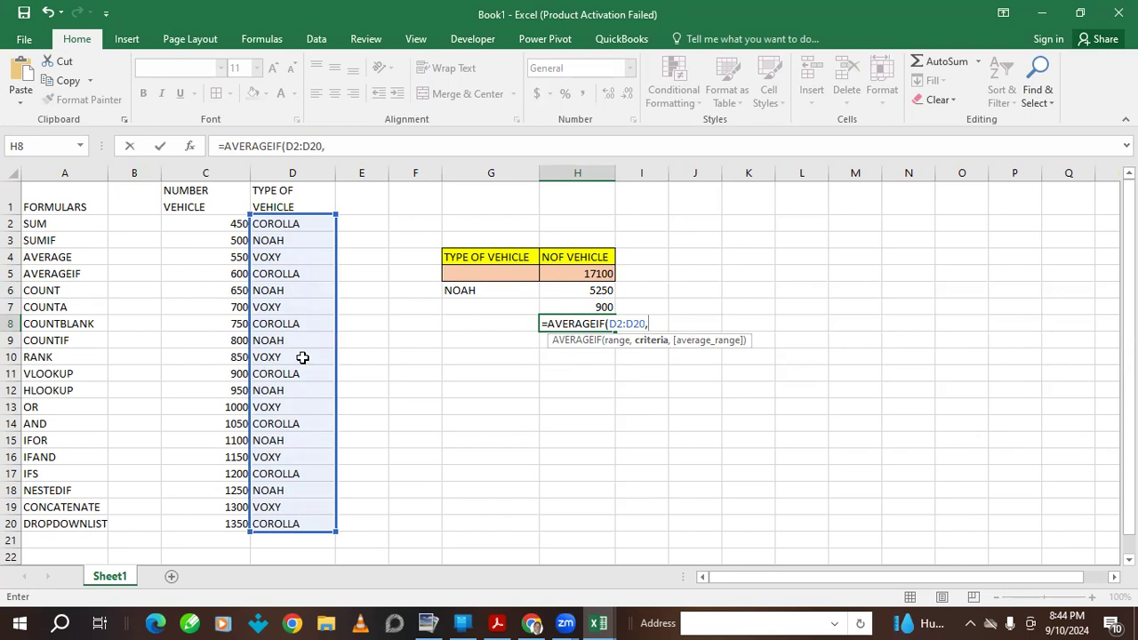
pyautogui.click(484, 323)
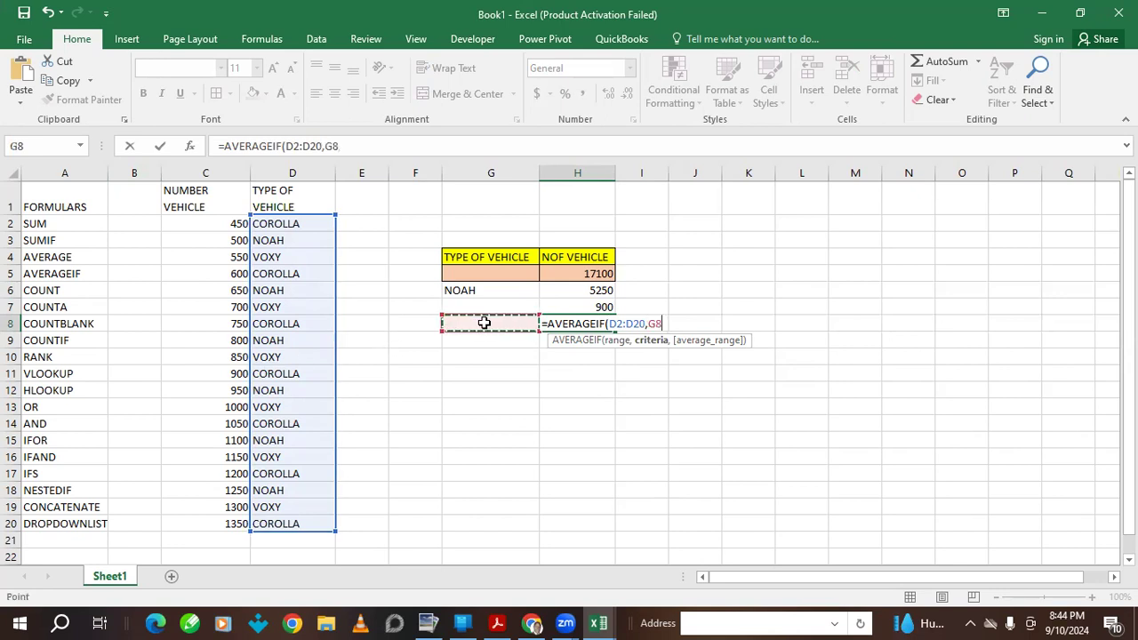
pyautogui.write(',')
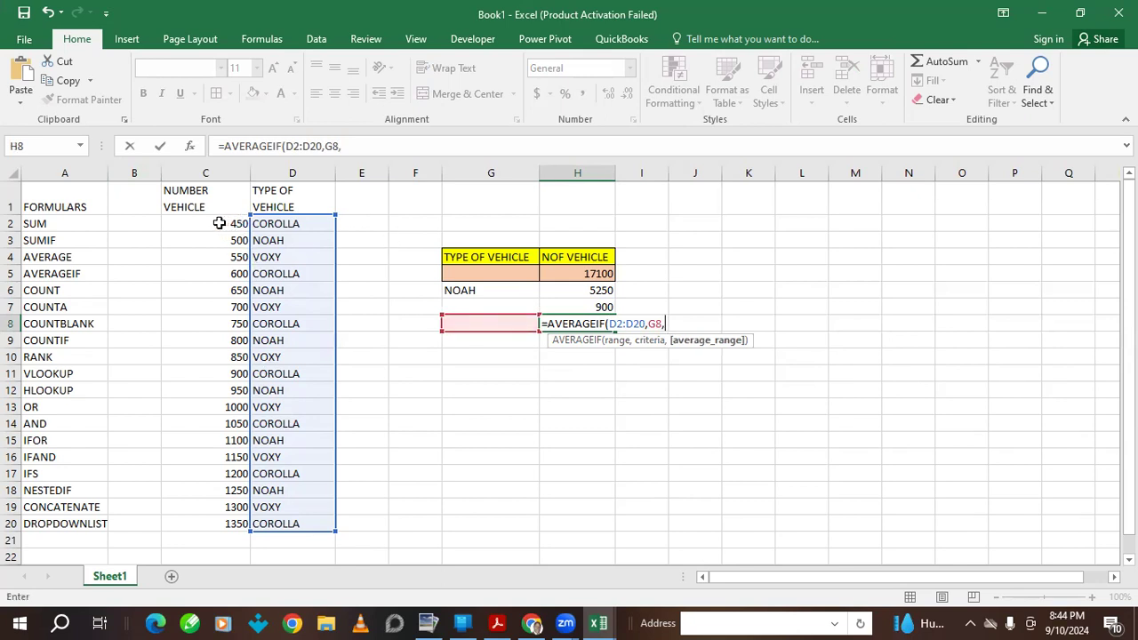
pyautogui.moveTo(216, 223); pyautogui.dragTo(224, 524)
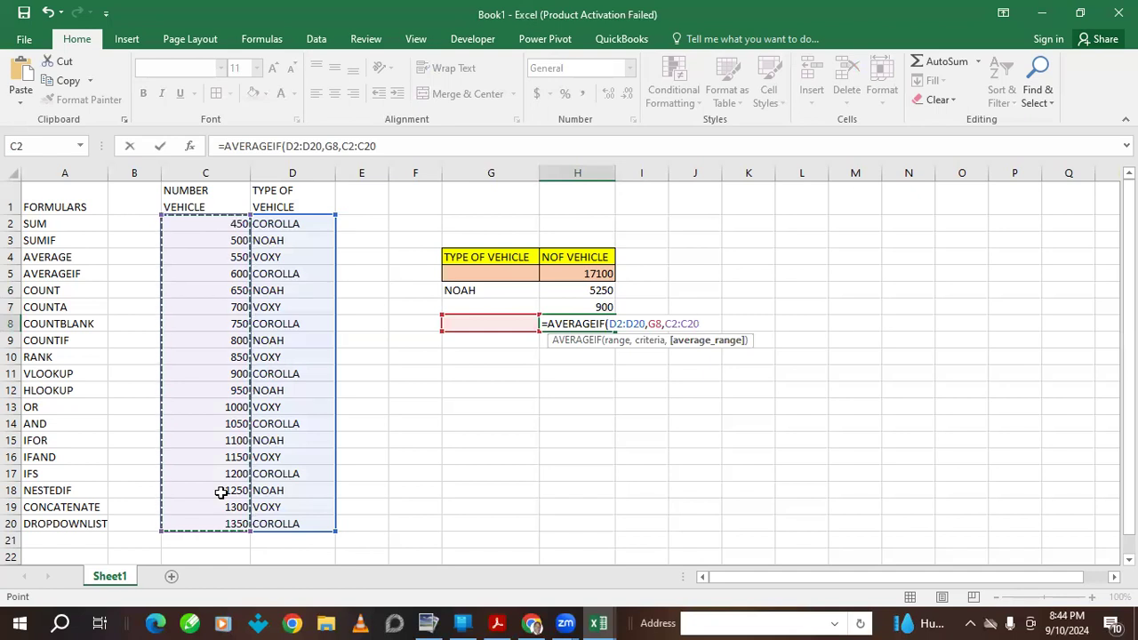
pyautogui.write('_')
pyautogui.press('BackSpace')
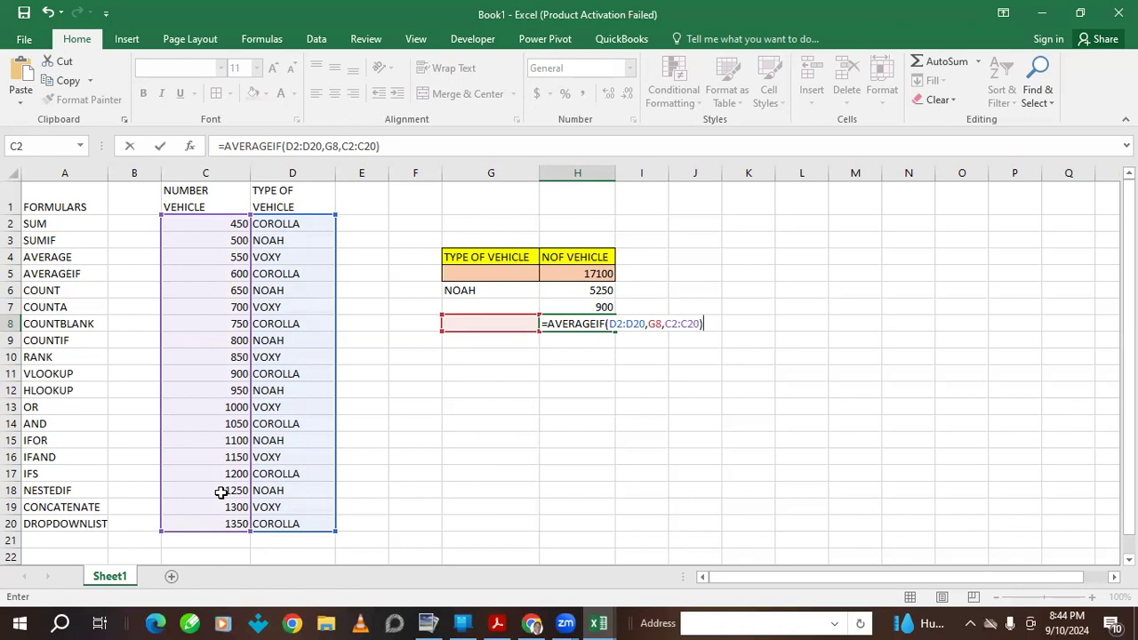
pyautogui.press('Return')
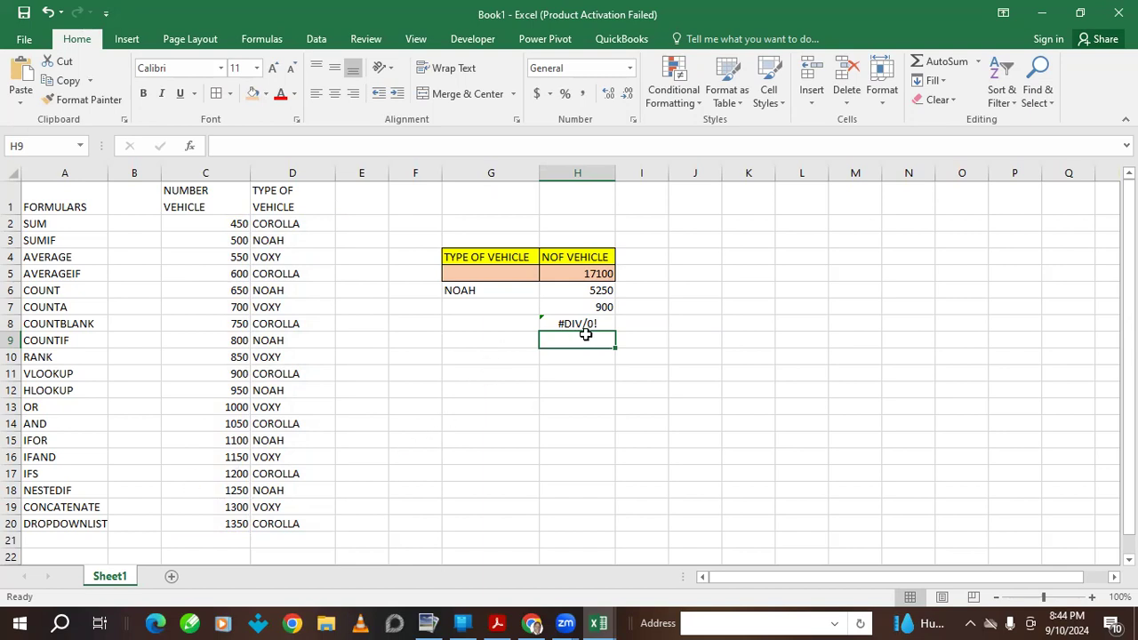
pyautogui.click(485, 321)
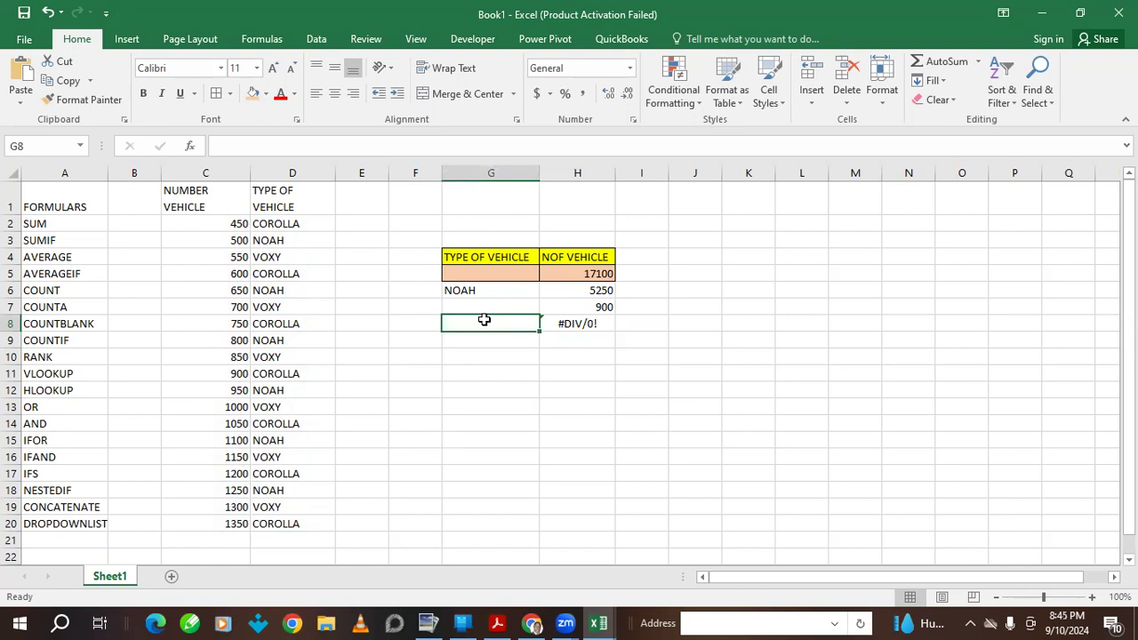
# - Enter VOXY in G8 so the AVERAGEIF in H8 recalculates to 925
pyautogui.write('VOXY')
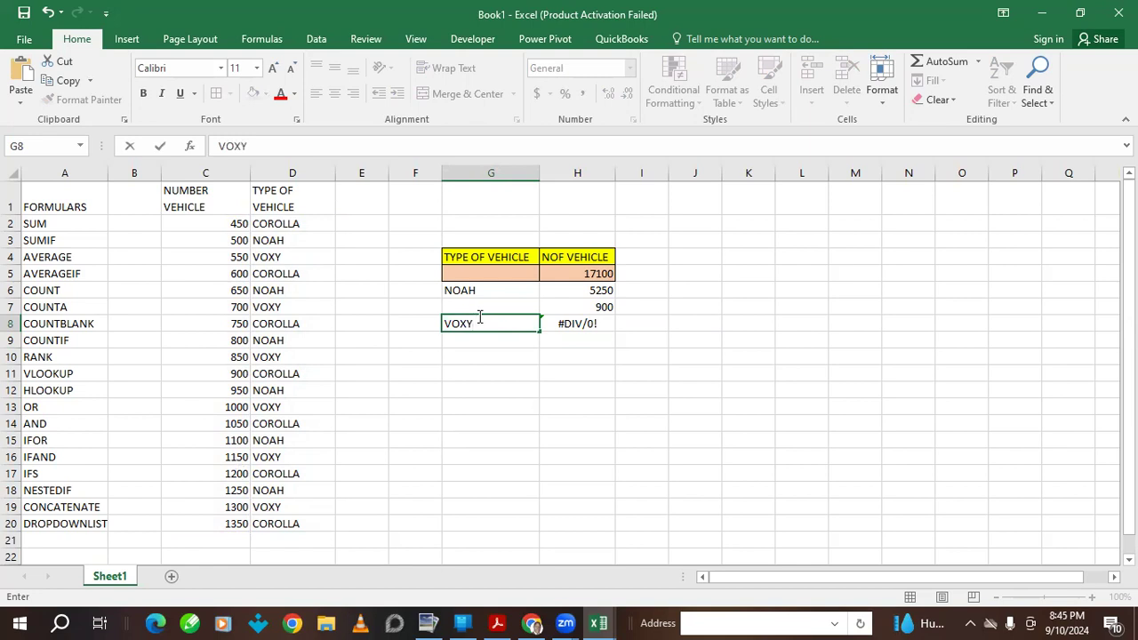
pyautogui.press('Return')
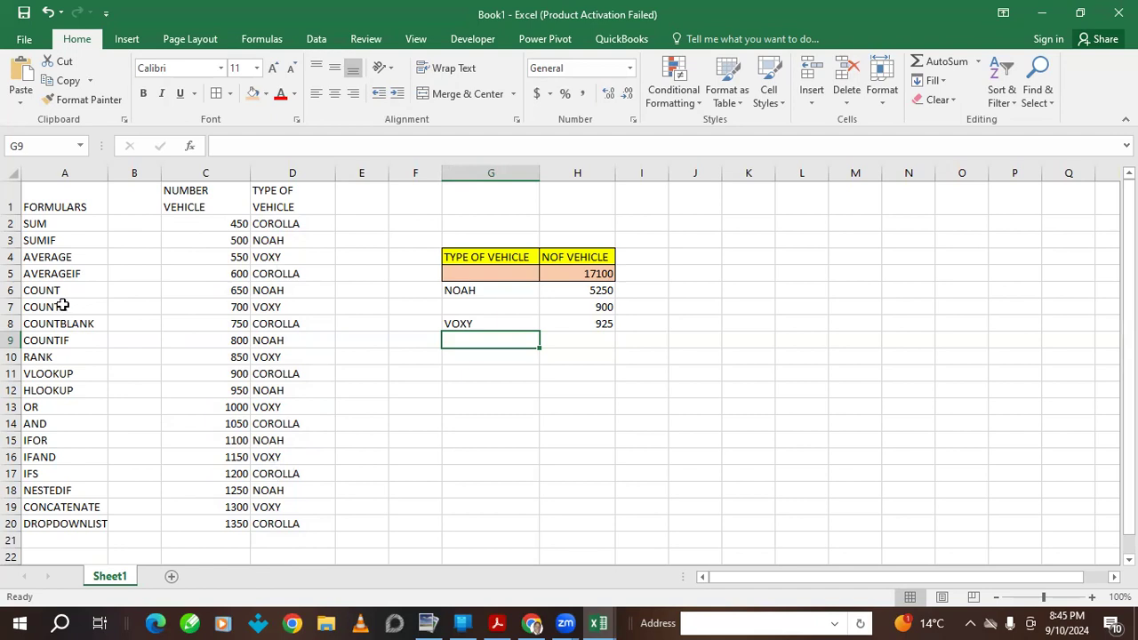
# - Enter =COUNT(C2:C20) in H9, counting 19 vehicle numbers
pyautogui.click(575, 340)
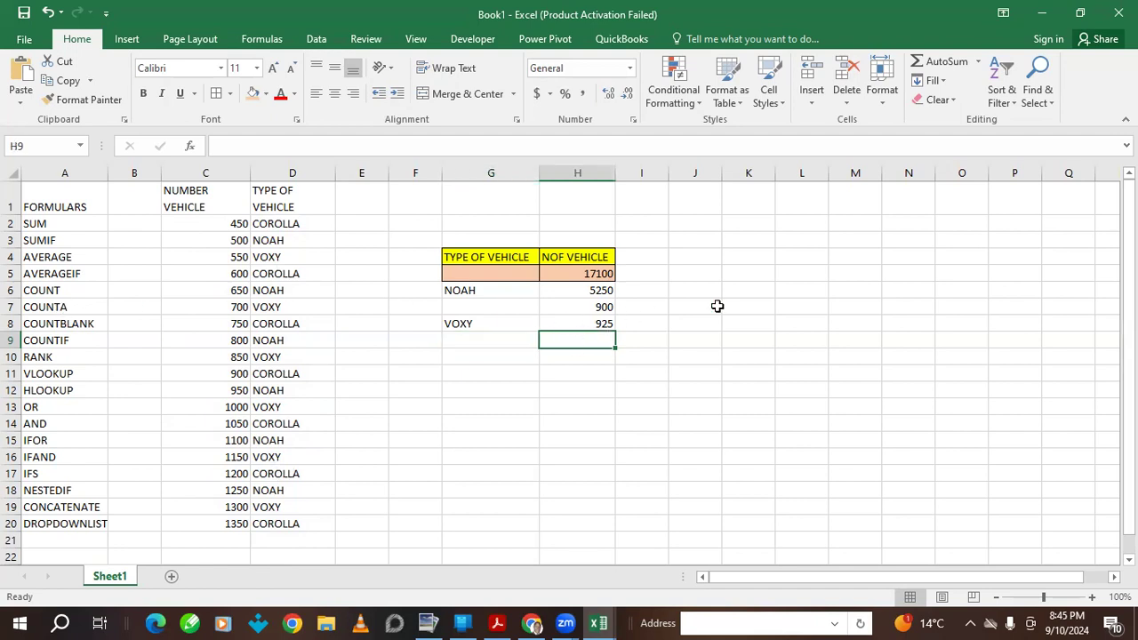
pyautogui.write('=C')
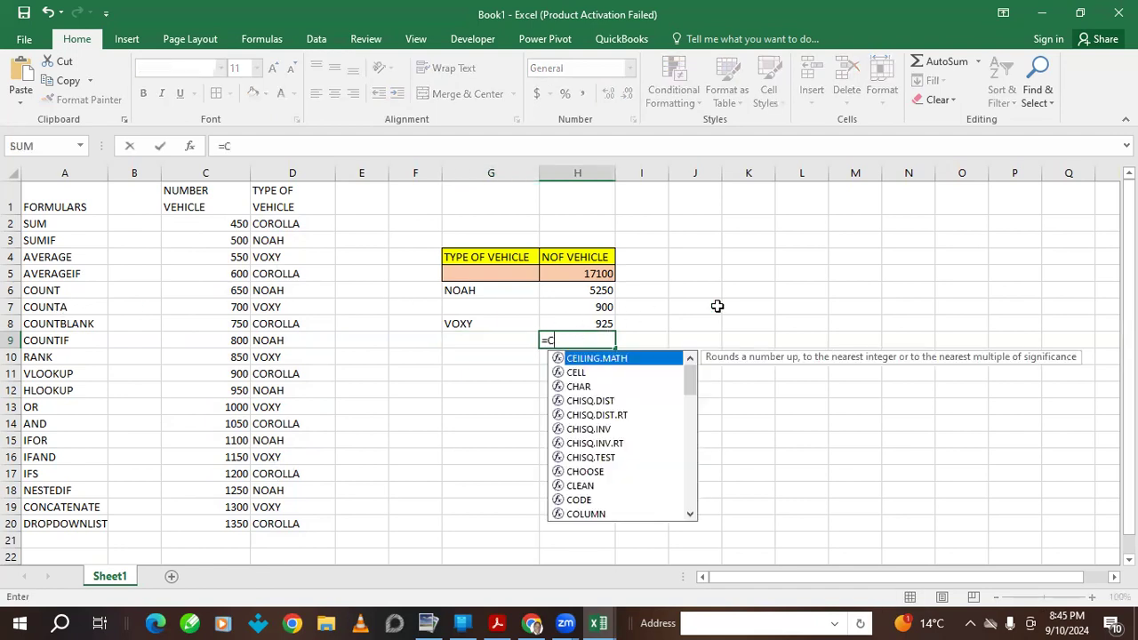
pyautogui.write('OUNT')
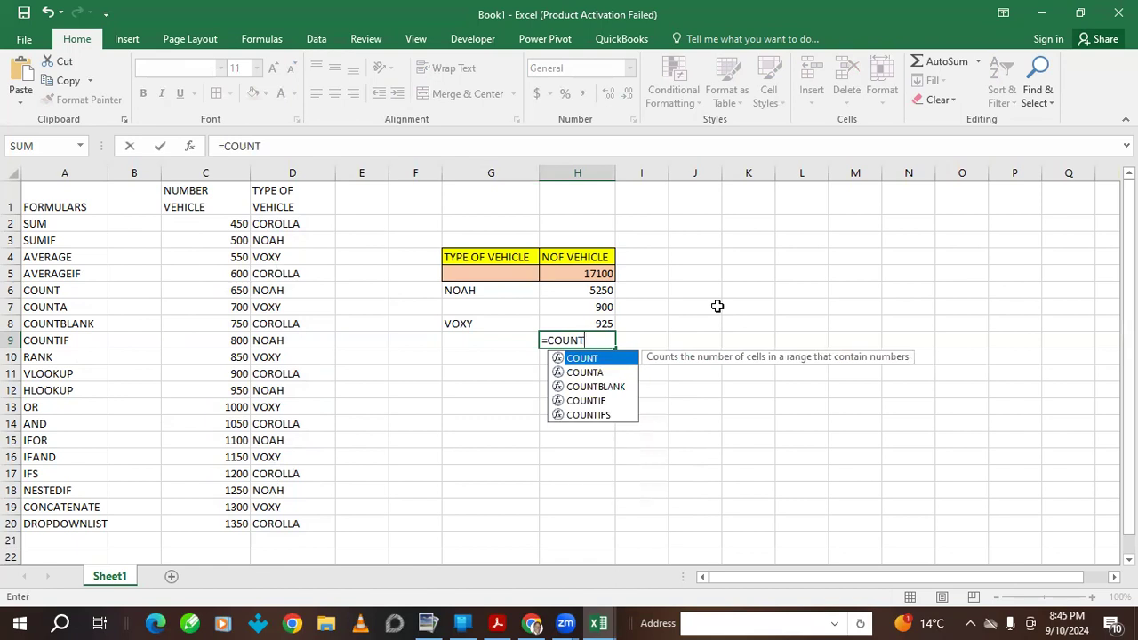
pyautogui.write('(')
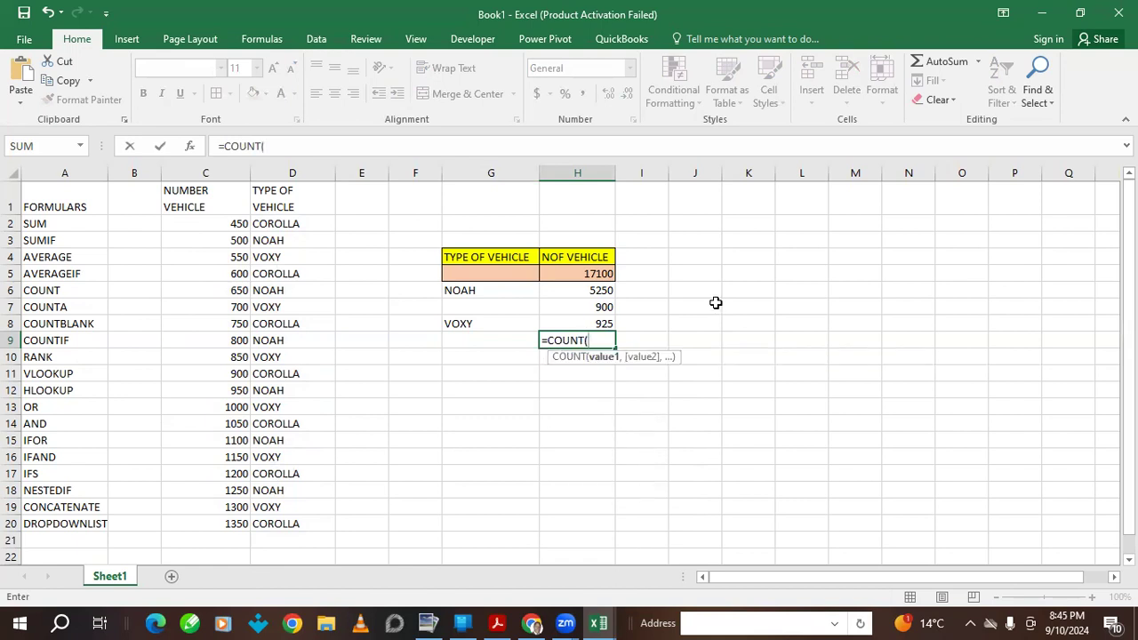
pyautogui.moveTo(221, 223); pyautogui.dragTo(213, 516)
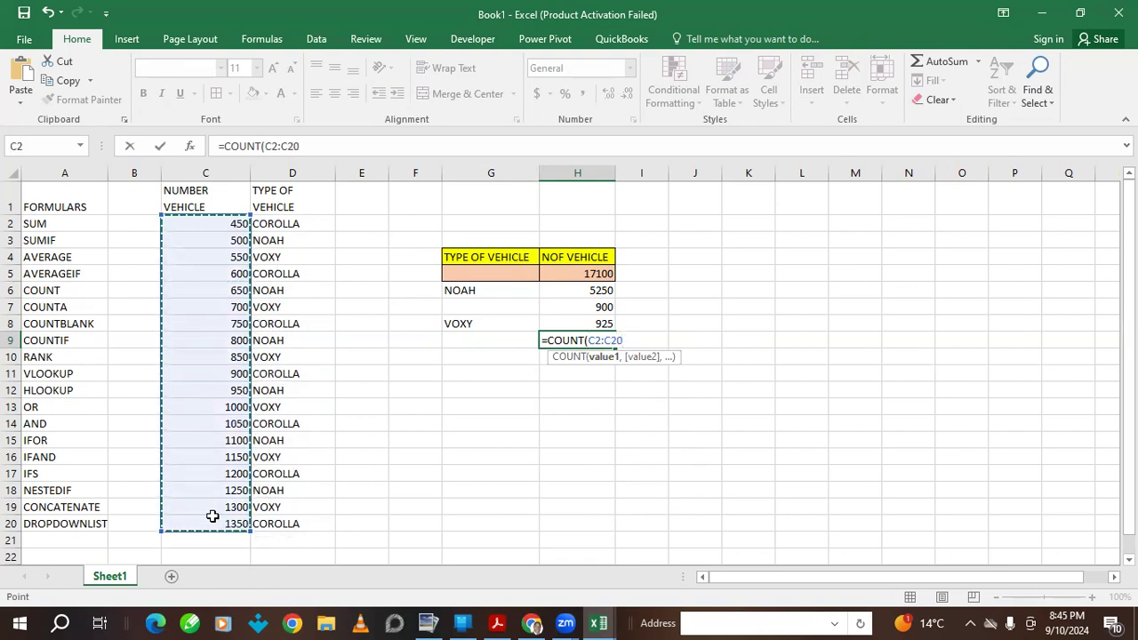
pyautogui.write(')')
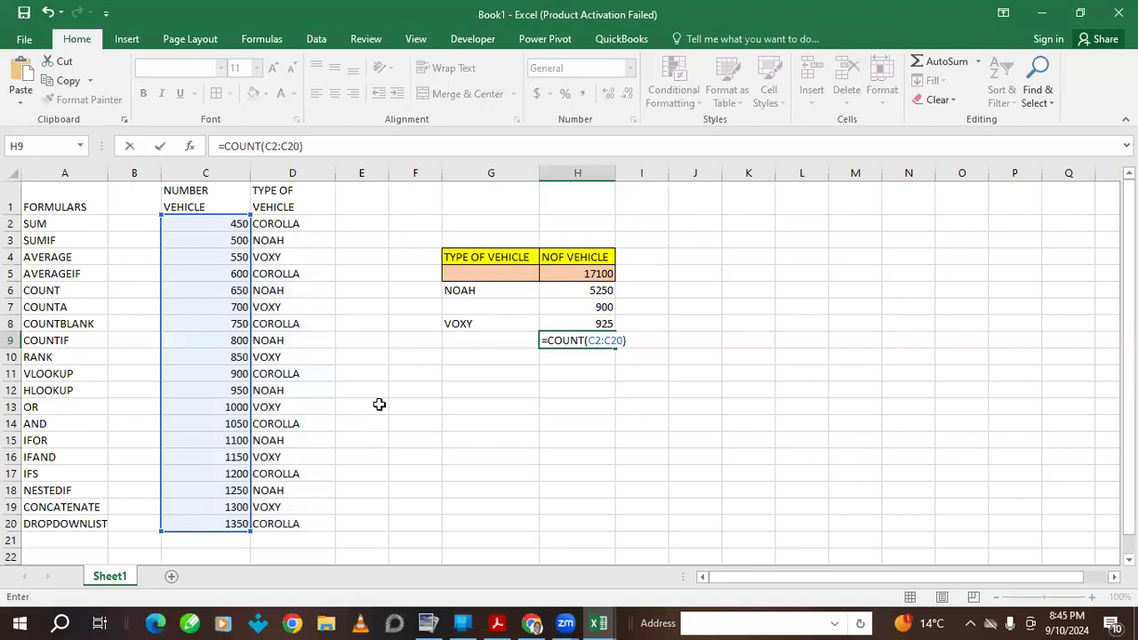
pyautogui.press('Return')
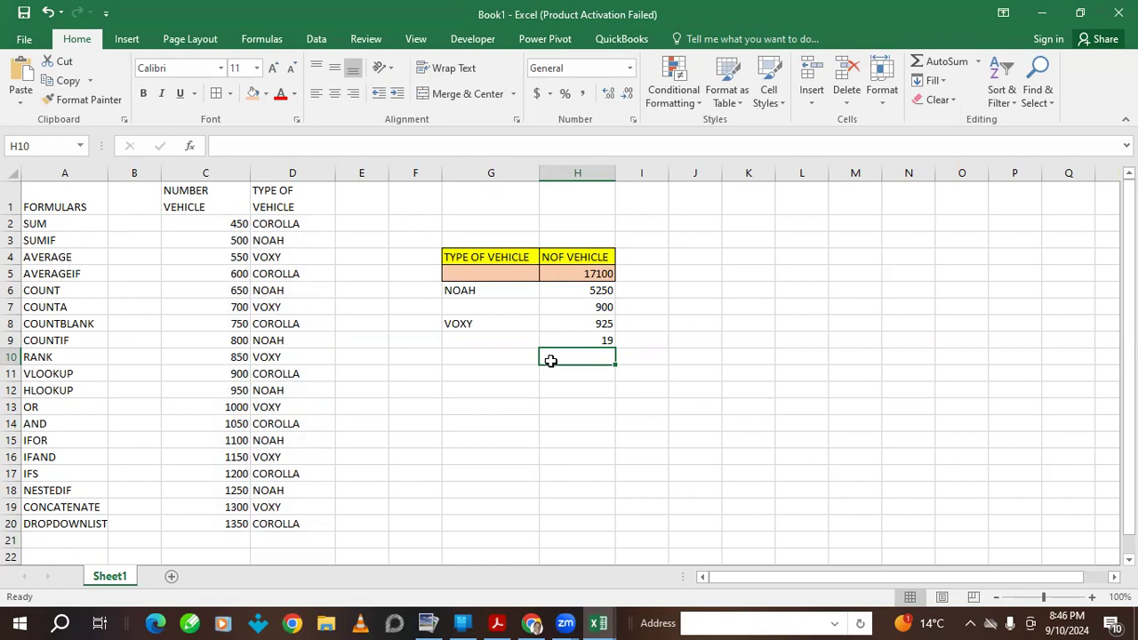
# - Enter =COUNTA(D2:D20) in H10 to count the 19 vehicle-type entries
pyautogui.write('=COU')
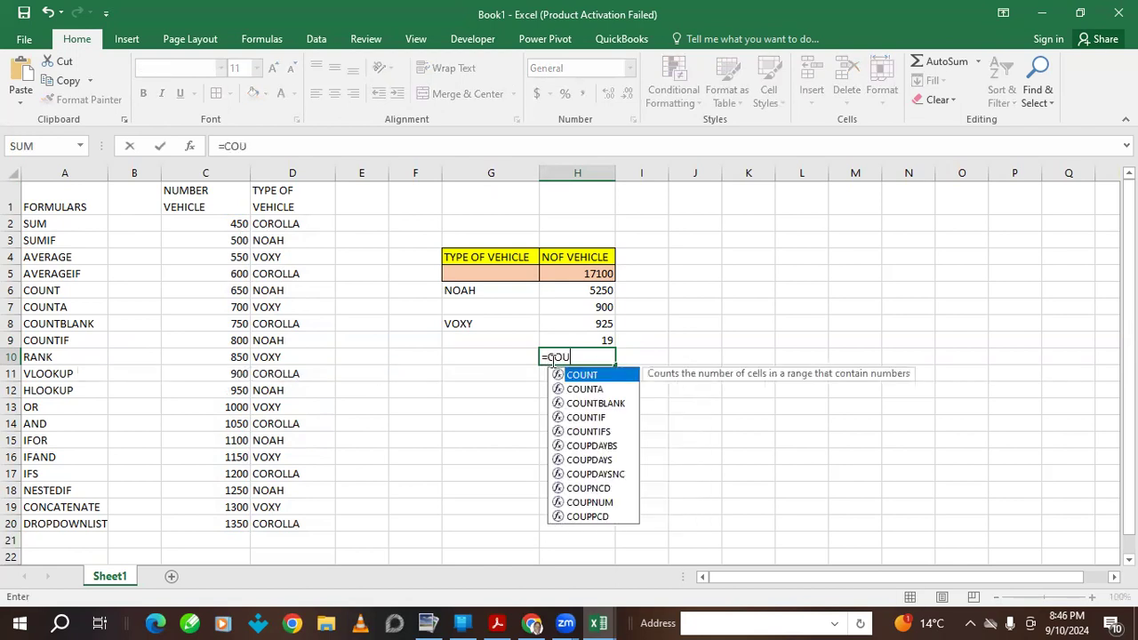
pyautogui.write('NTA(')
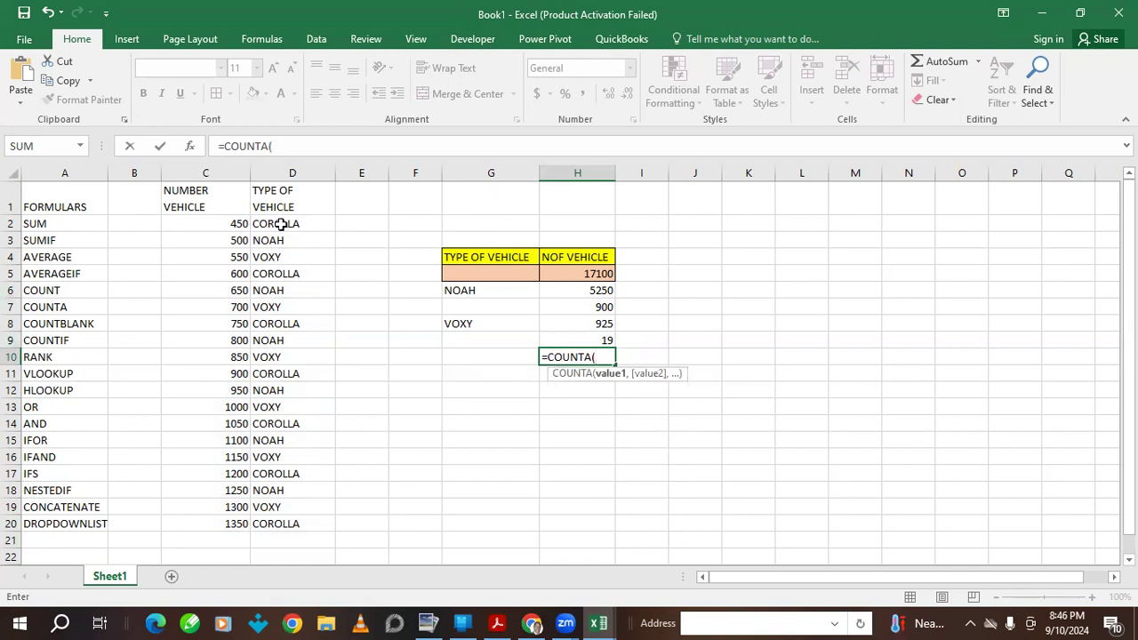
pyautogui.moveTo(287, 224); pyautogui.dragTo(283, 524)
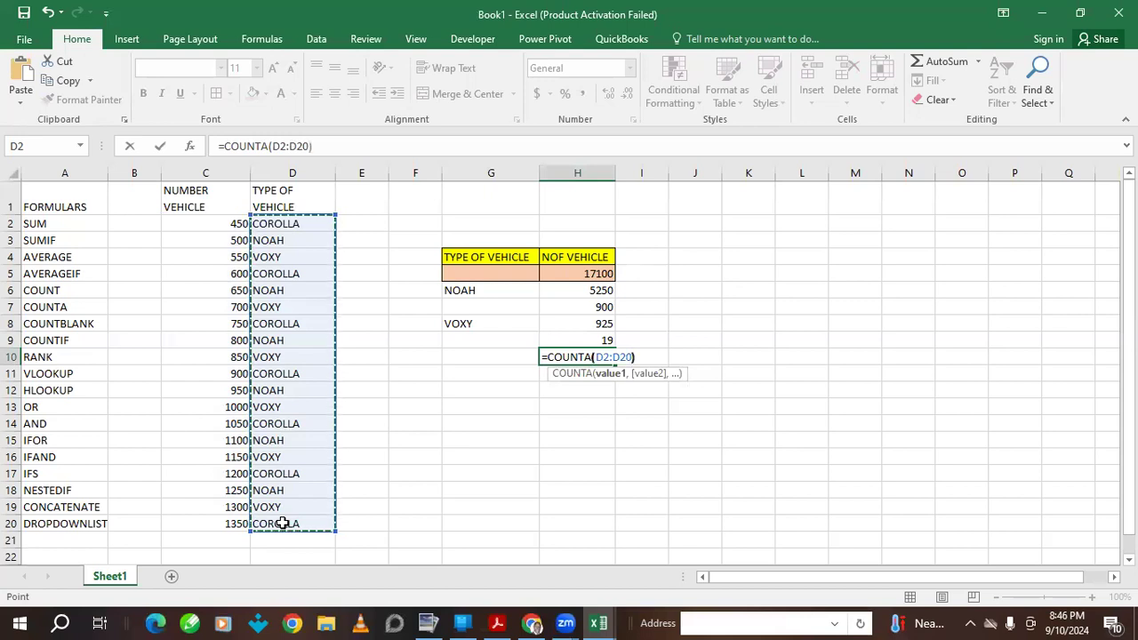
pyautogui.press('Return')
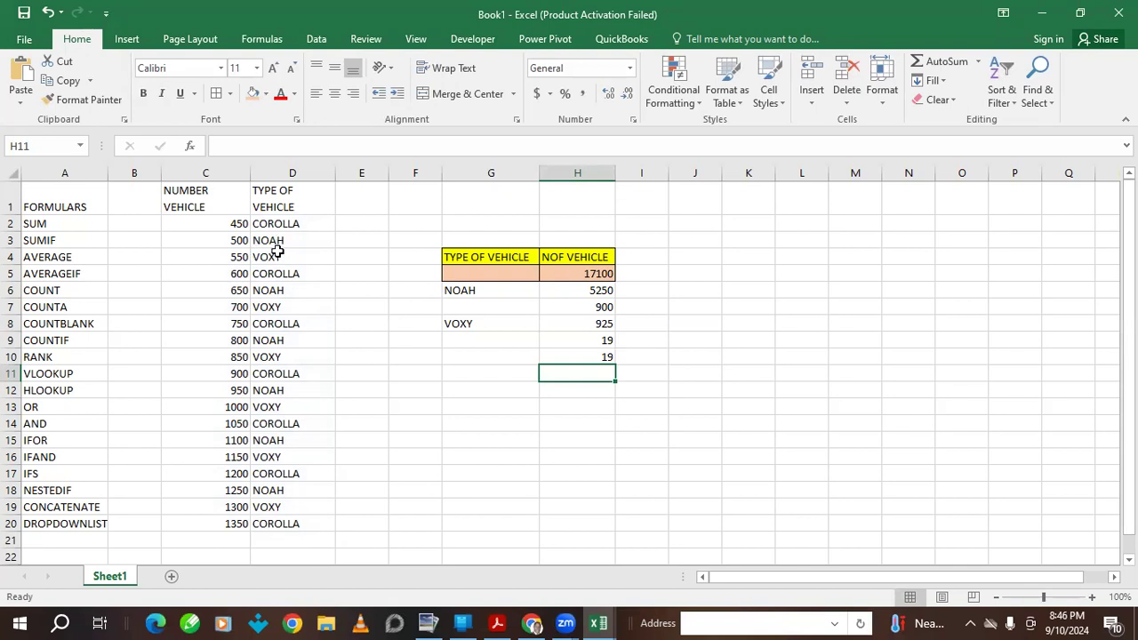
# - Copy column D's vehicle types into column E
pyautogui.rightClick(288, 174)
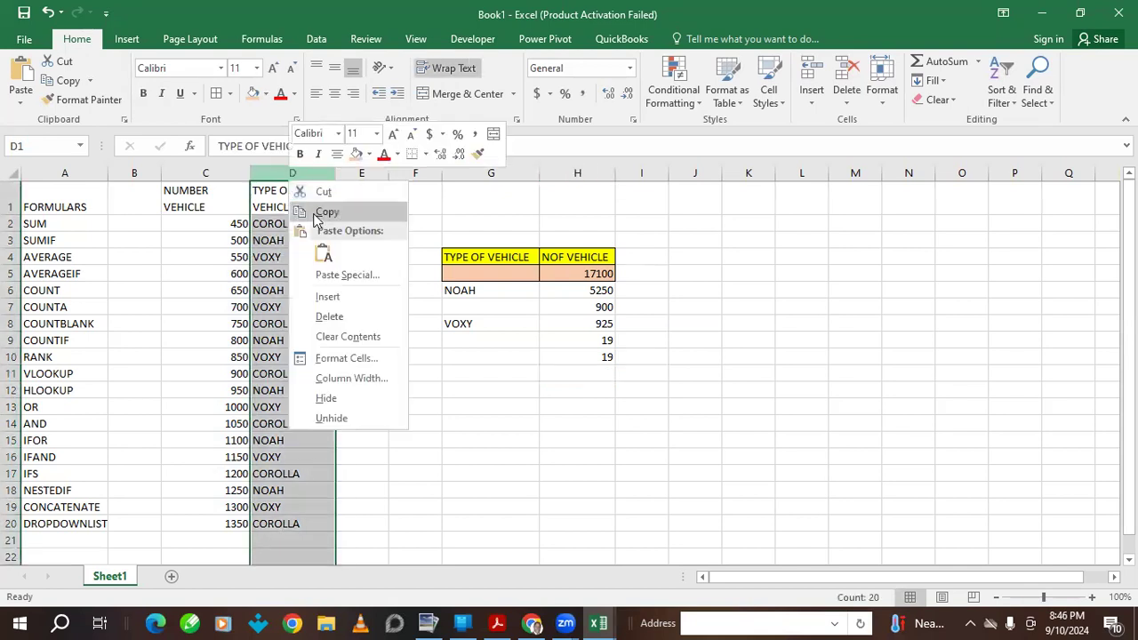
pyautogui.click(327, 213)
pyautogui.click(361, 173)
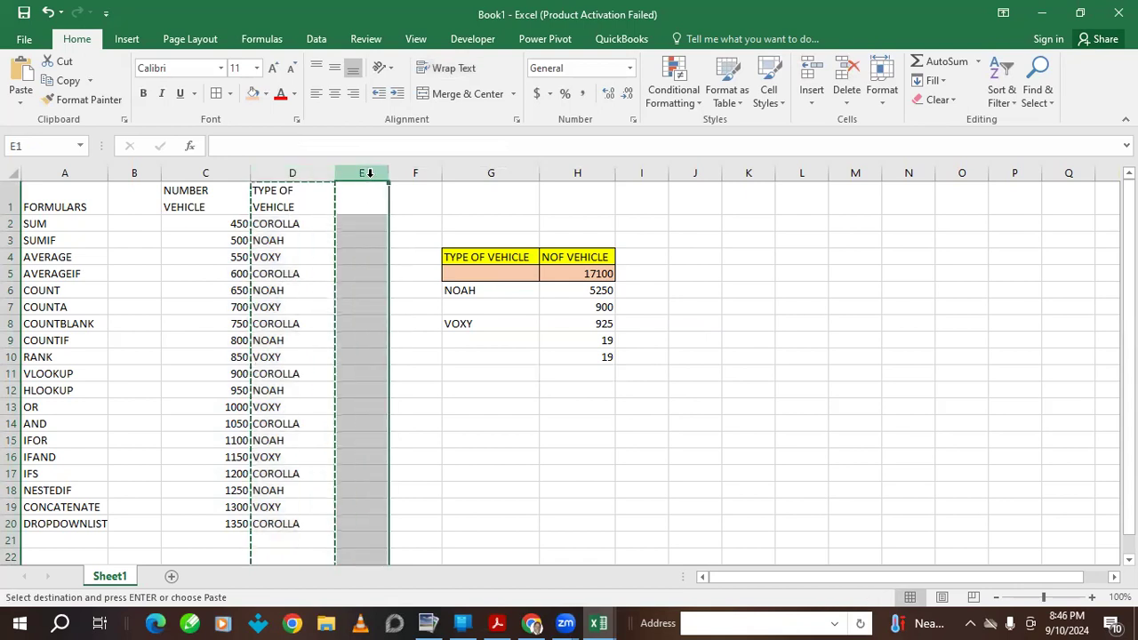
pyautogui.rightClick(370, 173)
pyautogui.click(405, 253)
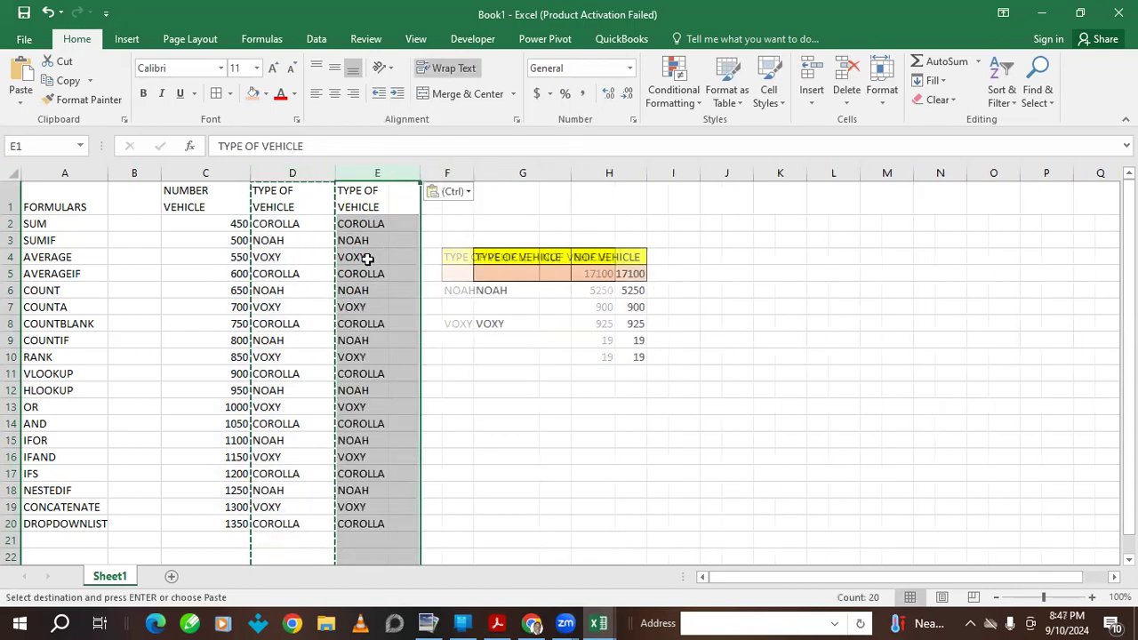
# - Clear the copied entries in E8, E12, E5, E3, E15, E17 and E19
pyautogui.click(374, 323)
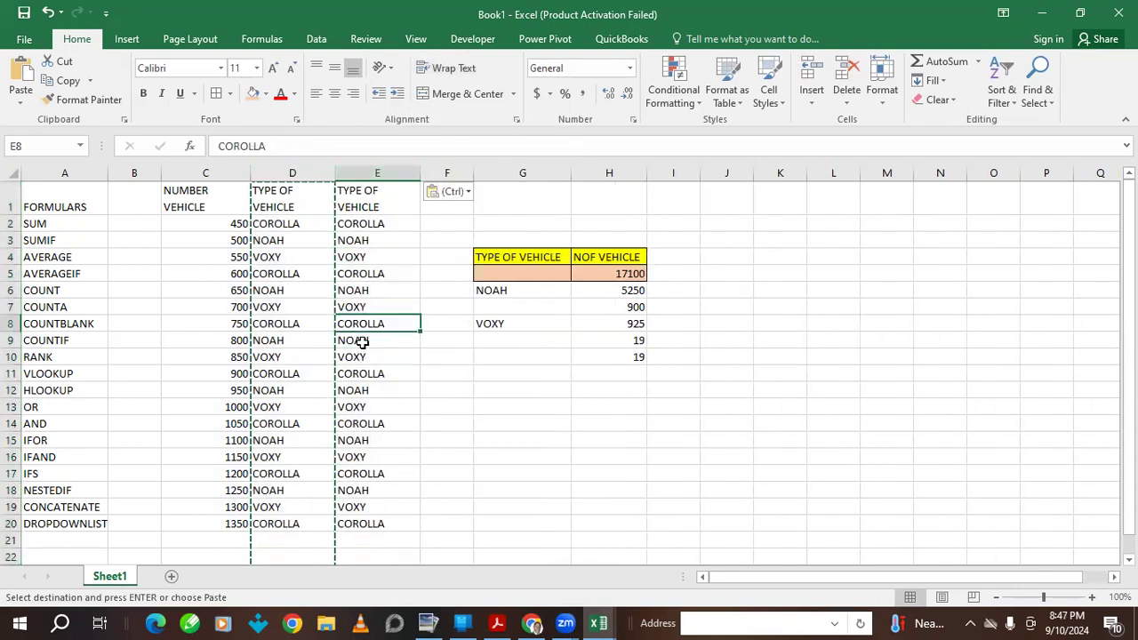
pyautogui.press('Delete')
pyautogui.click(363, 391)
pyautogui.press('Delete')
pyautogui.click(365, 276)
pyautogui.press('Delete')
pyautogui.click(359, 242)
pyautogui.press('Delete')
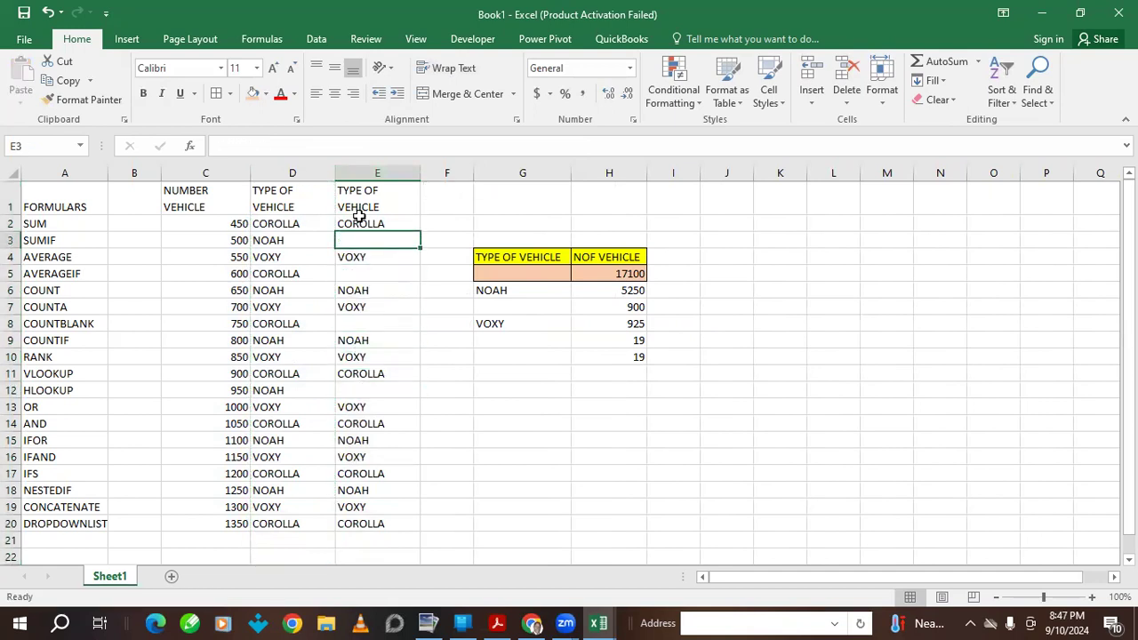
pyautogui.click(363, 435)
pyautogui.press('Delete')
pyautogui.click(361, 473)
pyautogui.press('Delete')
pyautogui.click(360, 505)
pyautogui.press('Delete')
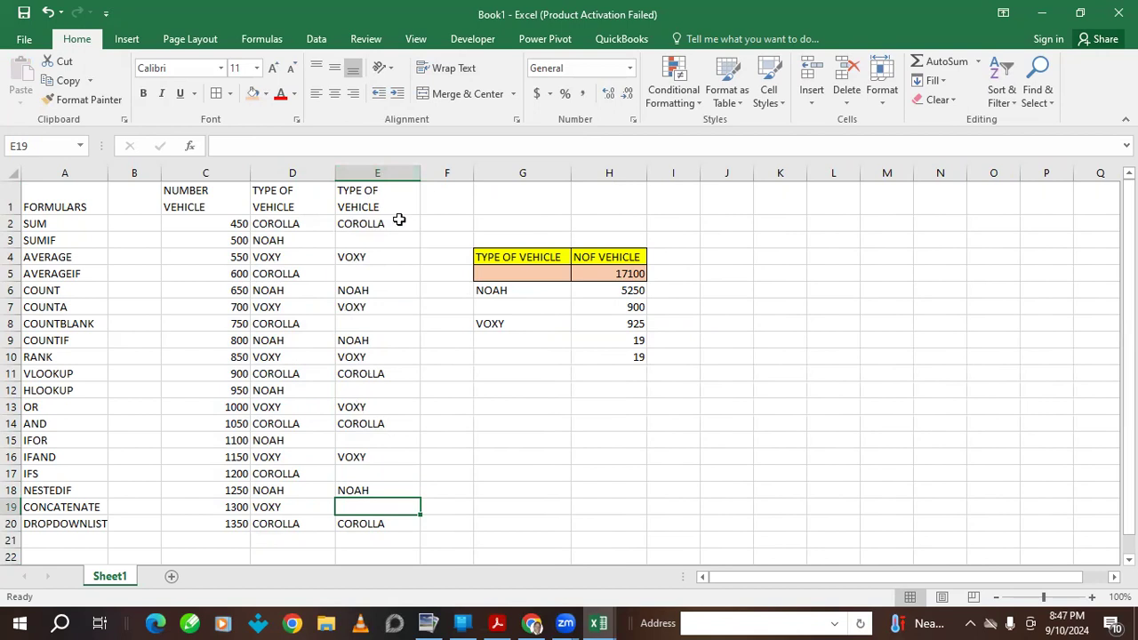
pyautogui.click(601, 374)
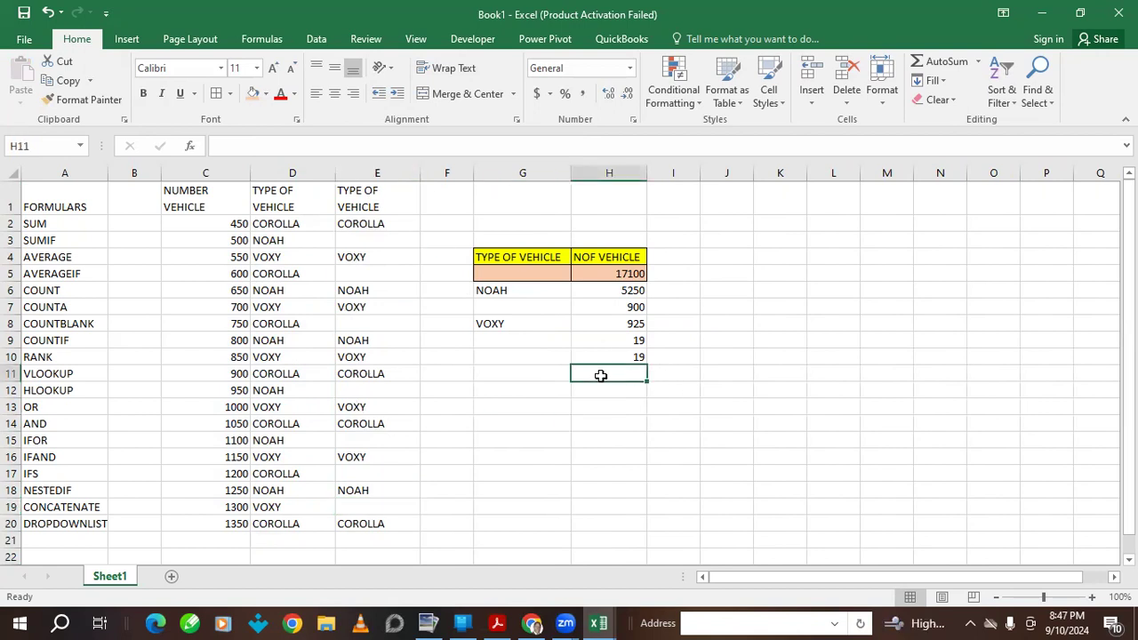
# - Enter =COUNTBLANK(E2:E20) in H11 to count the seven empty vehicle cells
pyautogui.write('=COU')
pyautogui.write('NT')
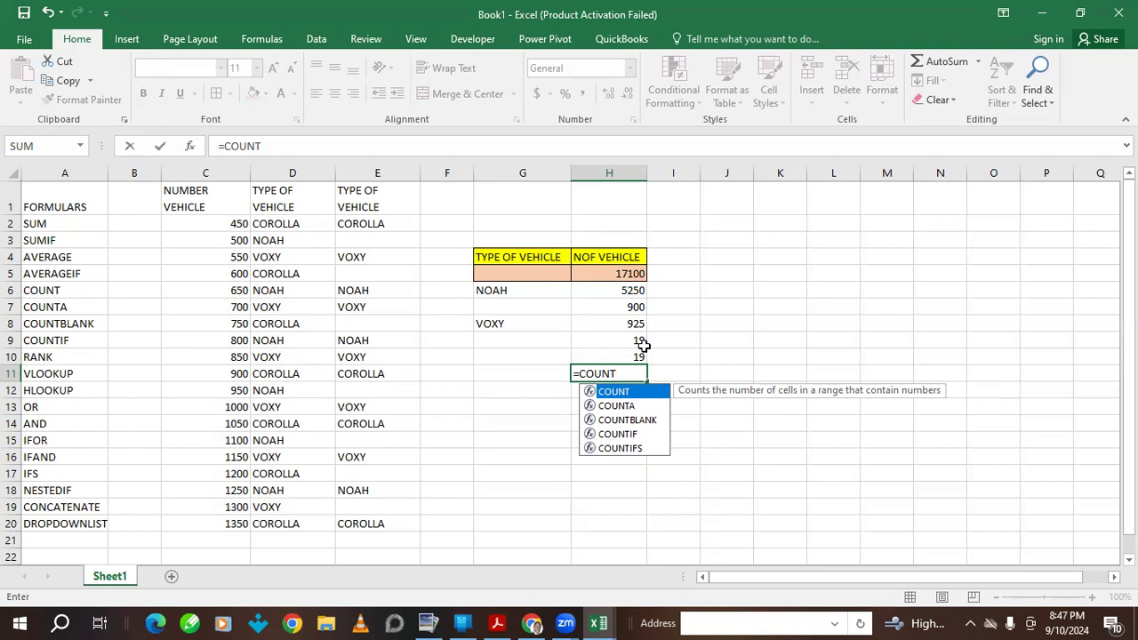
pyautogui.write('BLANK')
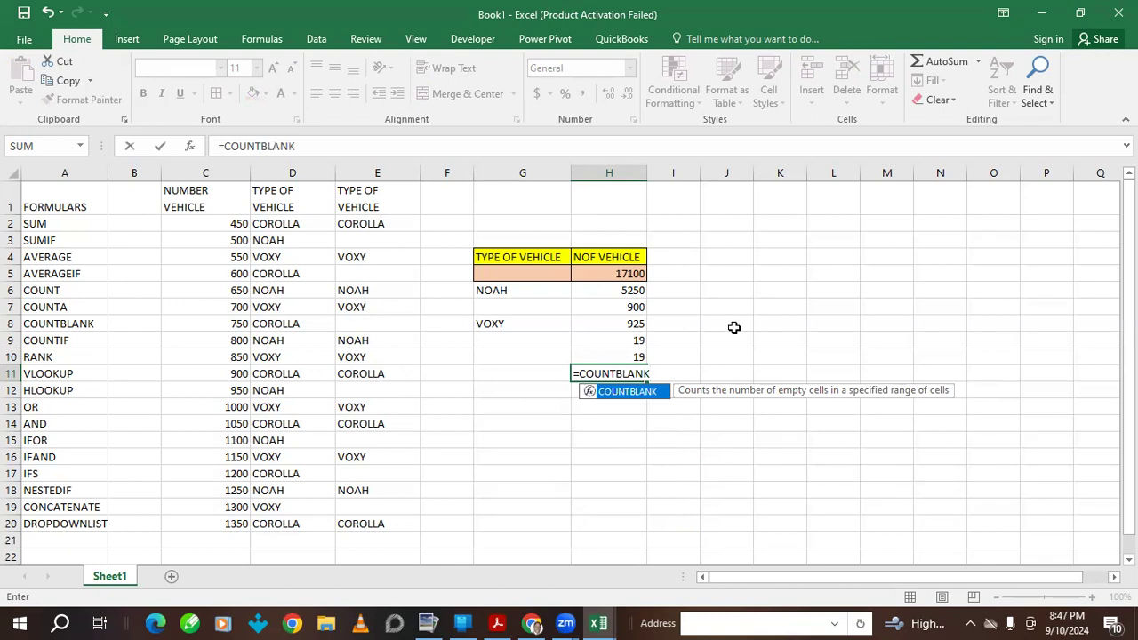
pyautogui.write('(')
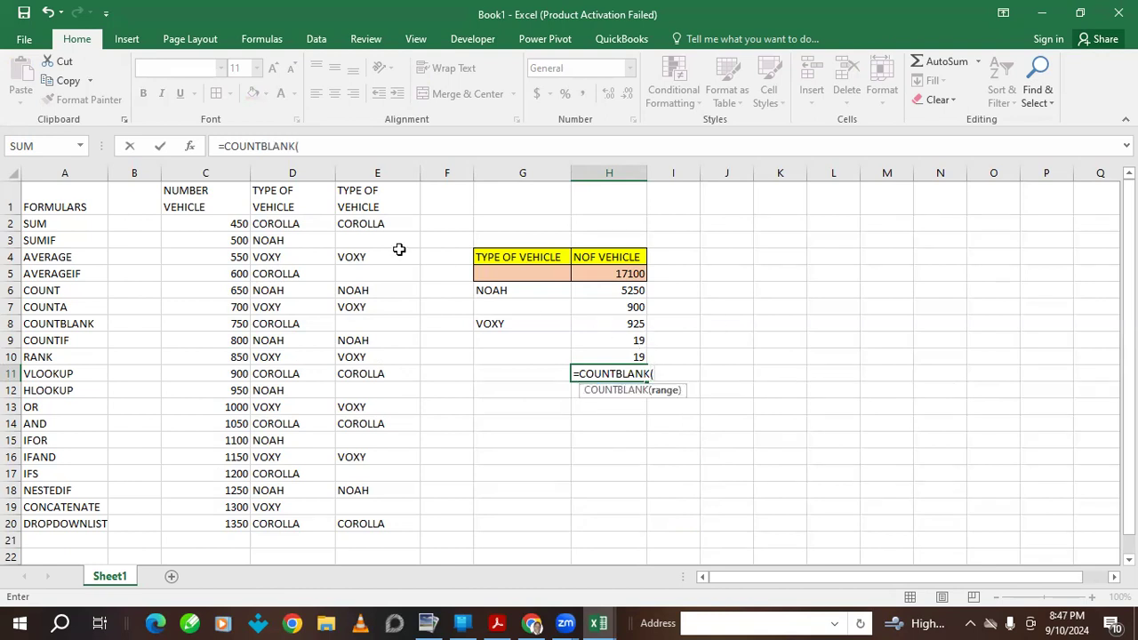
pyautogui.moveTo(377, 223); pyautogui.dragTo(418, 528)
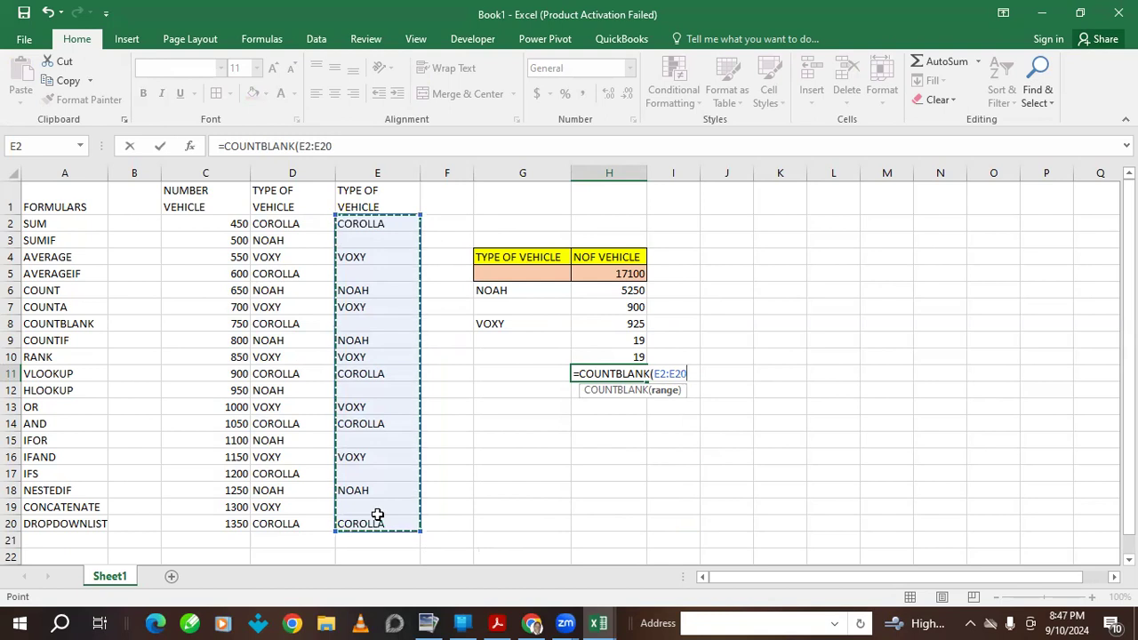
pyautogui.press('Return')
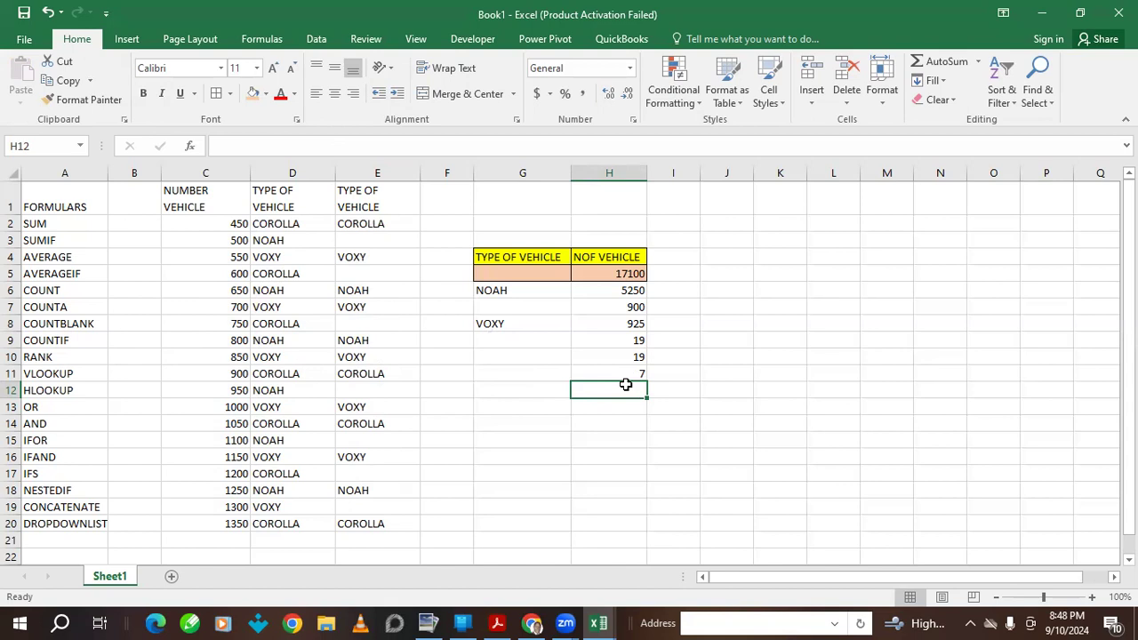
# - Enter =COUNTIF(C2:C20,">1000") in H12 to count vehicle numbers over 1000
pyautogui.write('=')
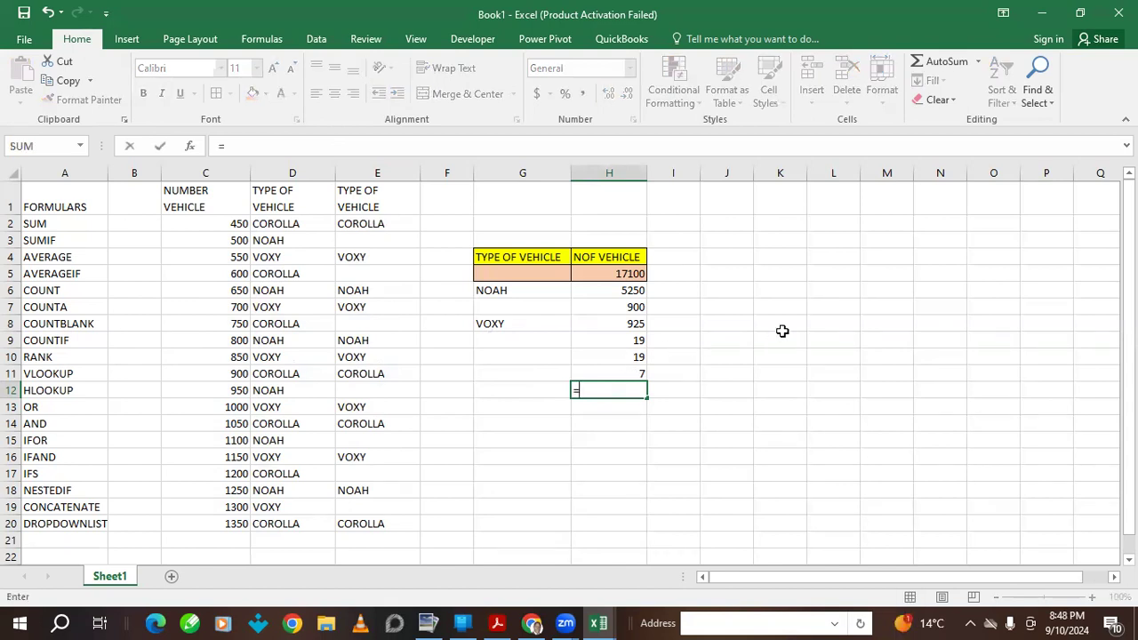
pyautogui.write('COUNT')
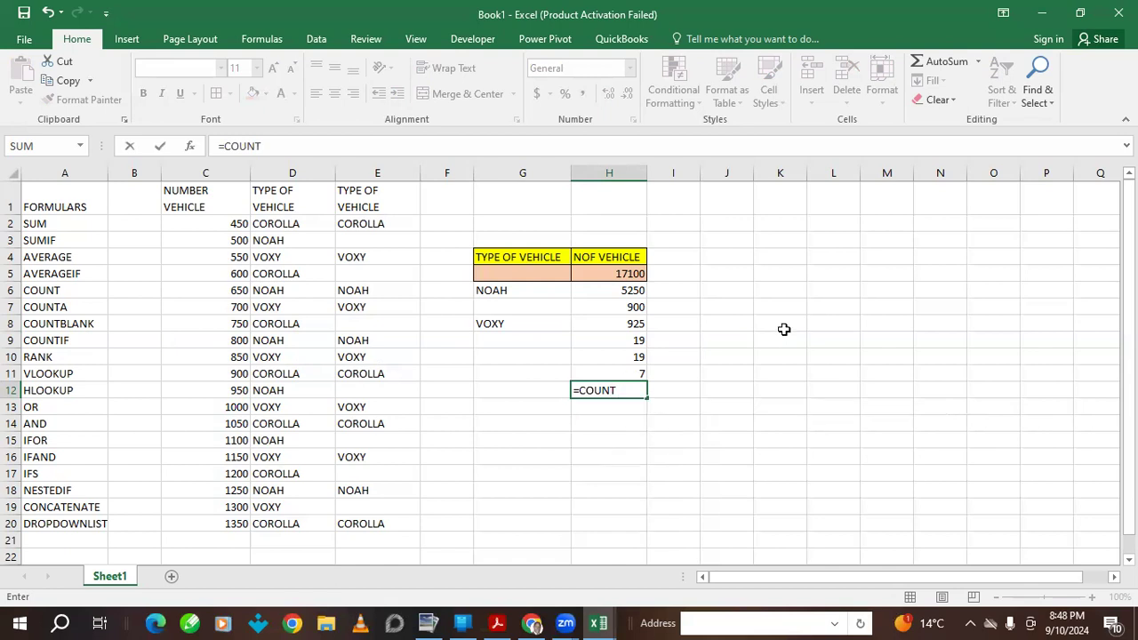
pyautogui.press('BackSpace')
pyautogui.write('IF(')
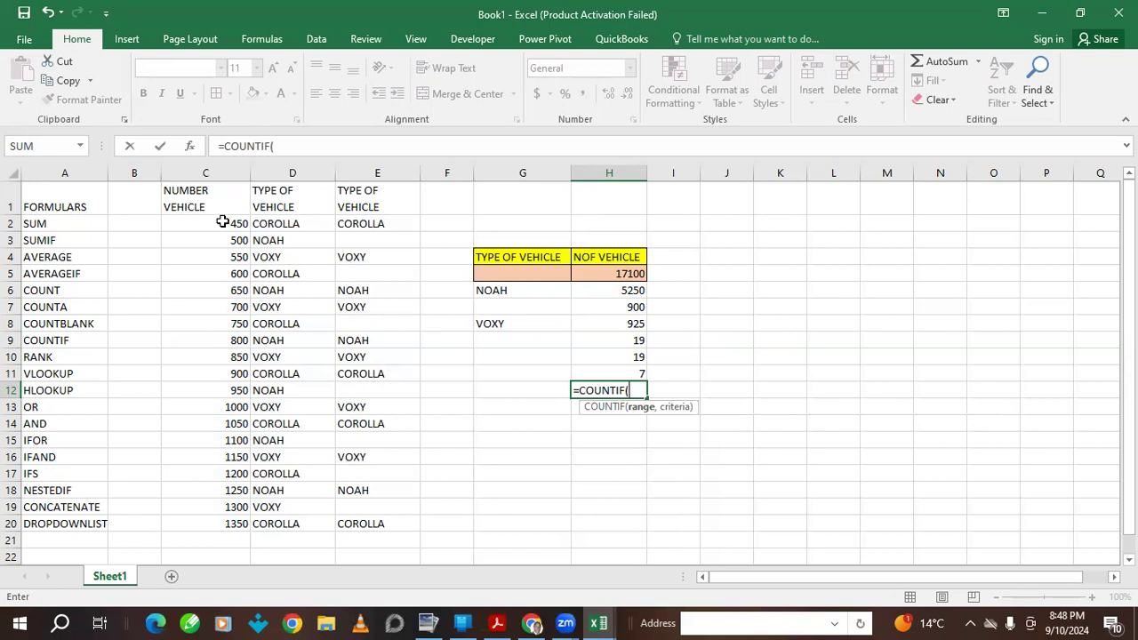
pyautogui.moveTo(219, 222); pyautogui.dragTo(234, 521)
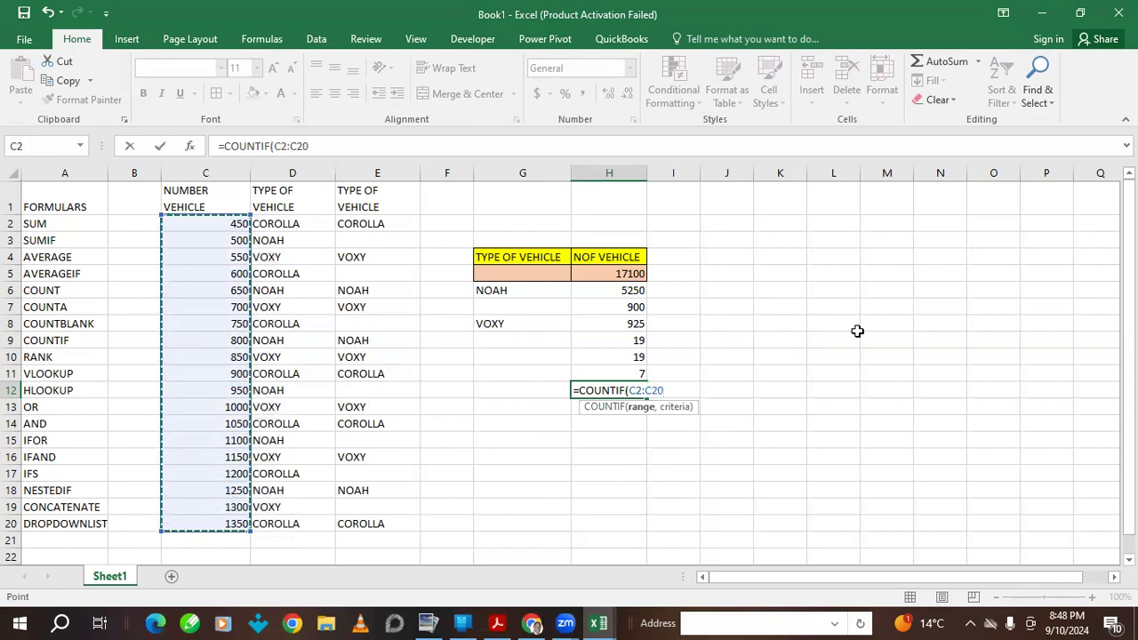
pyautogui.write(',')
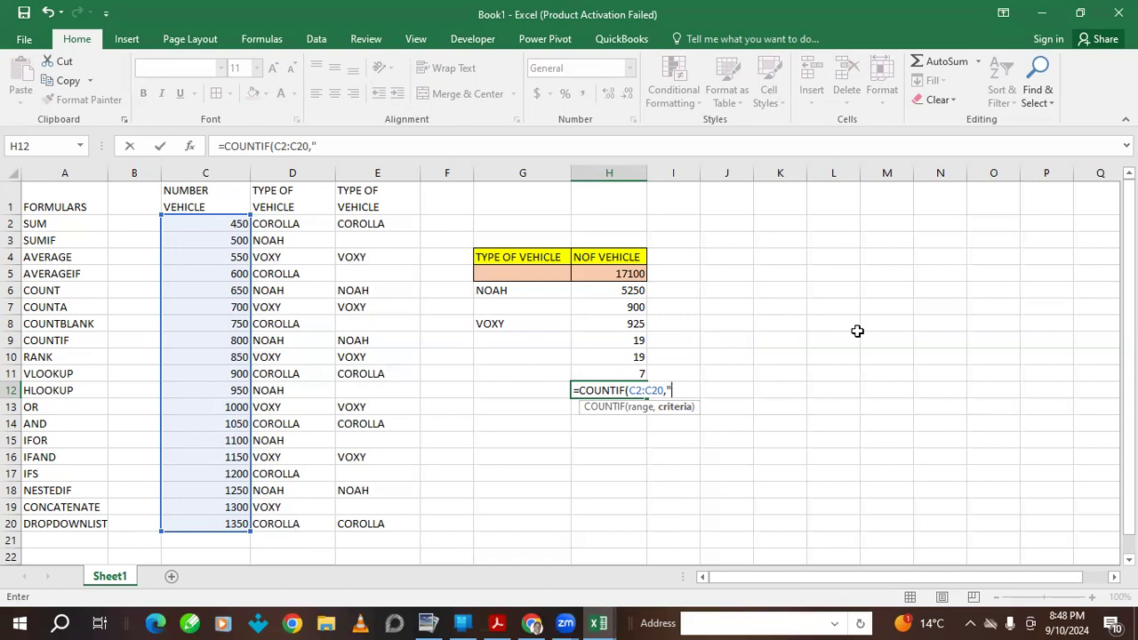
pyautogui.write('000')
pyautogui.press('BackSpace')
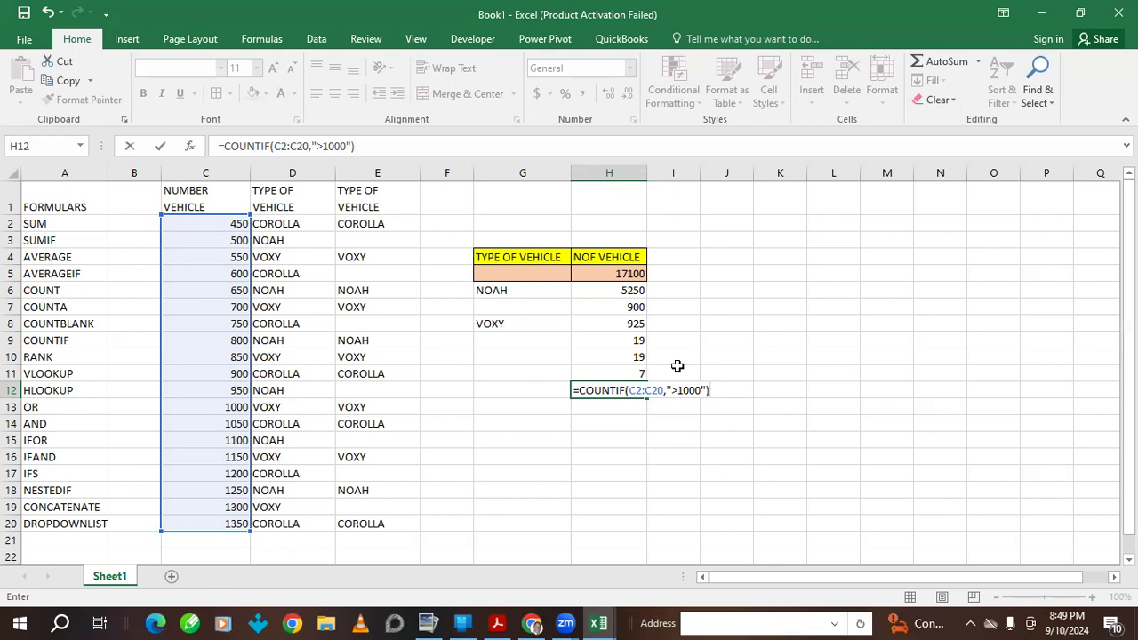
pyautogui.press('Return')
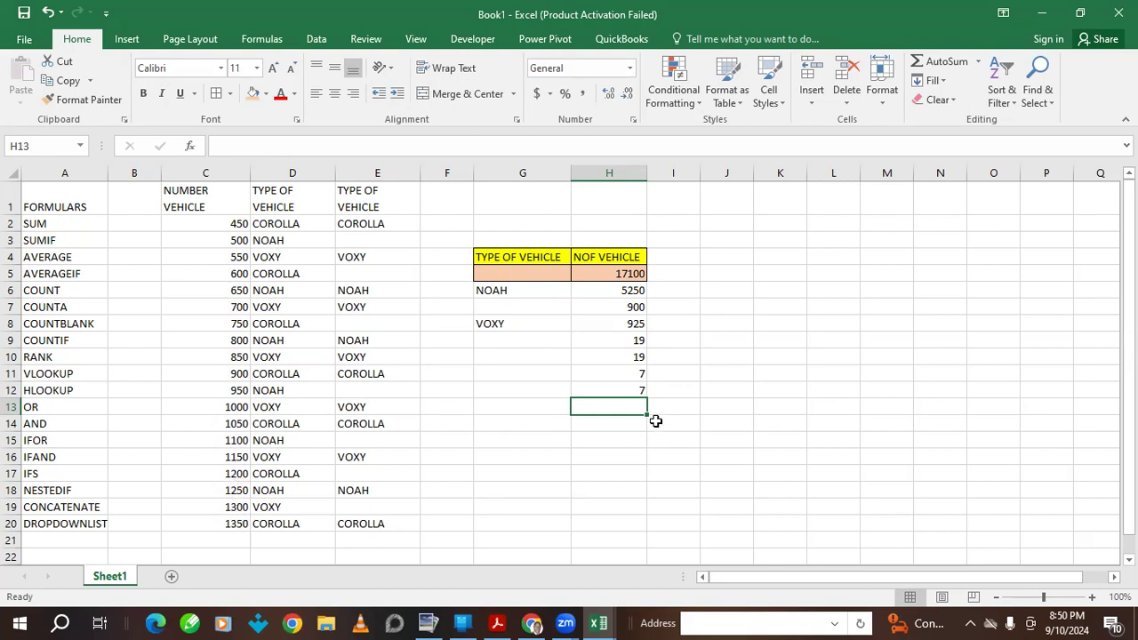
# - Insert blank columns at F, G and H, pushing the summary to J–K
pyautogui.rightClick(448, 173)
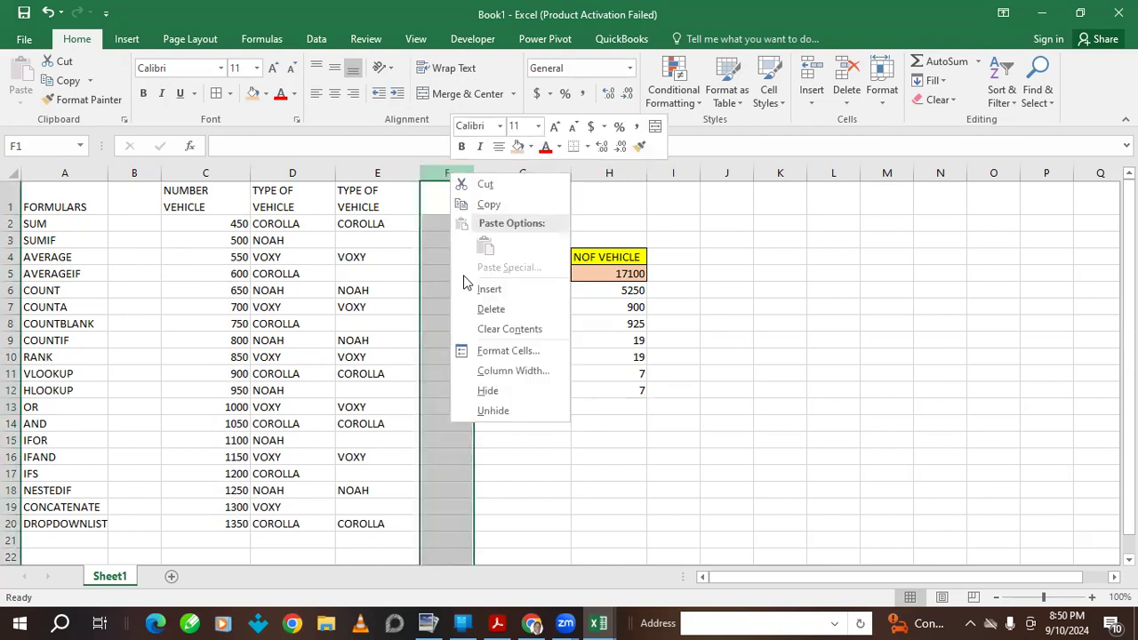
pyautogui.click(487, 298)
pyautogui.click(531, 174)
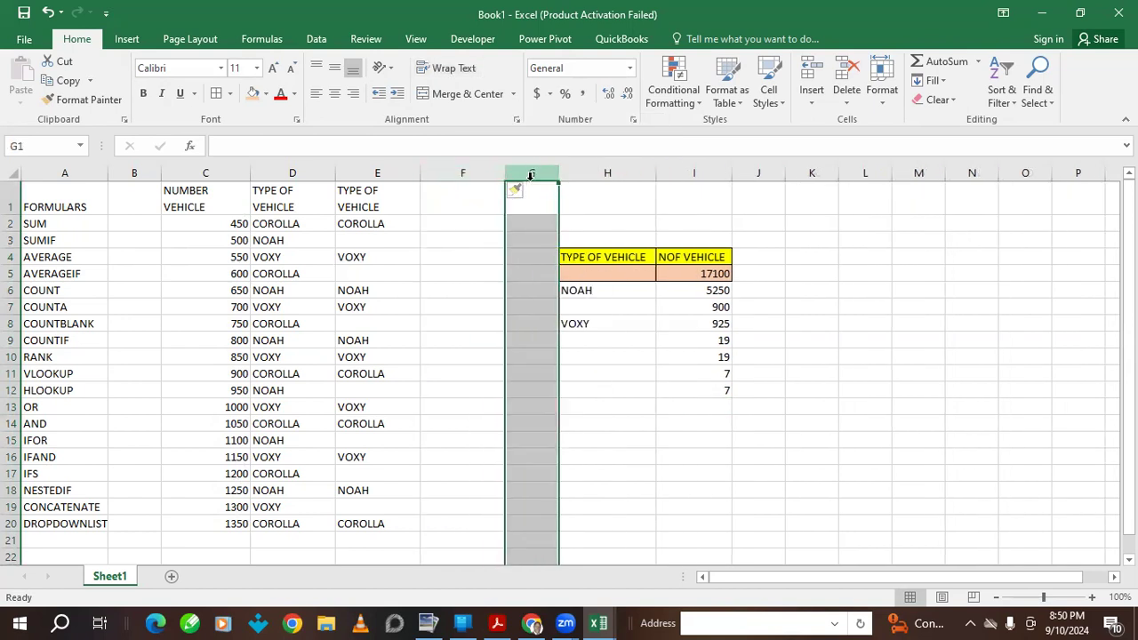
pyautogui.rightClick(531, 176)
pyautogui.click(570, 297)
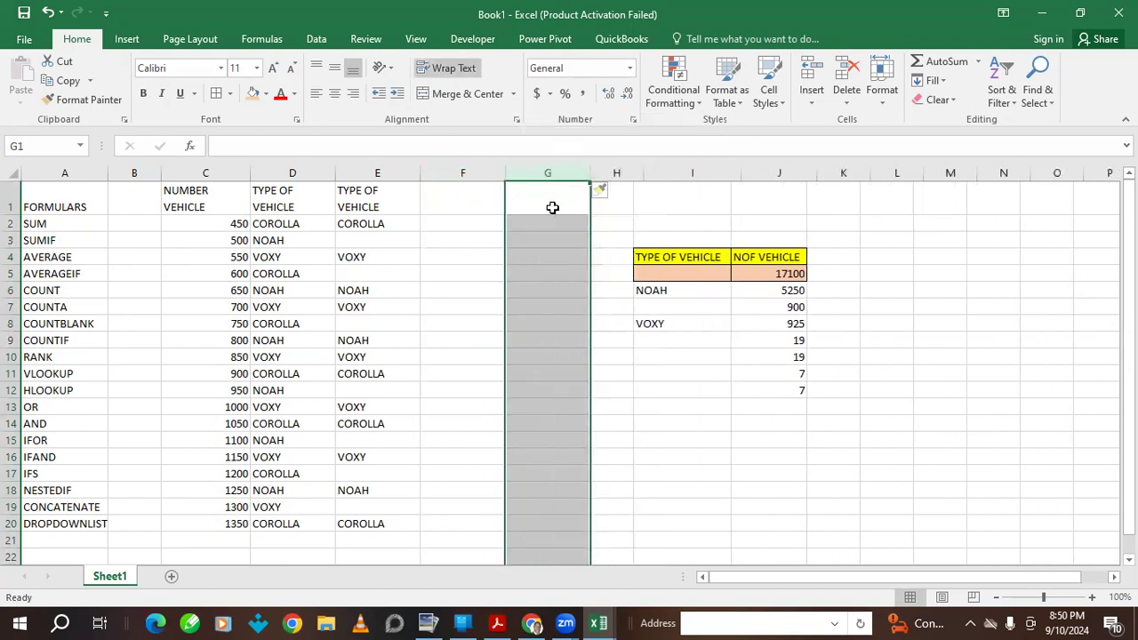
pyautogui.rightClick(617, 173)
pyautogui.click(662, 295)
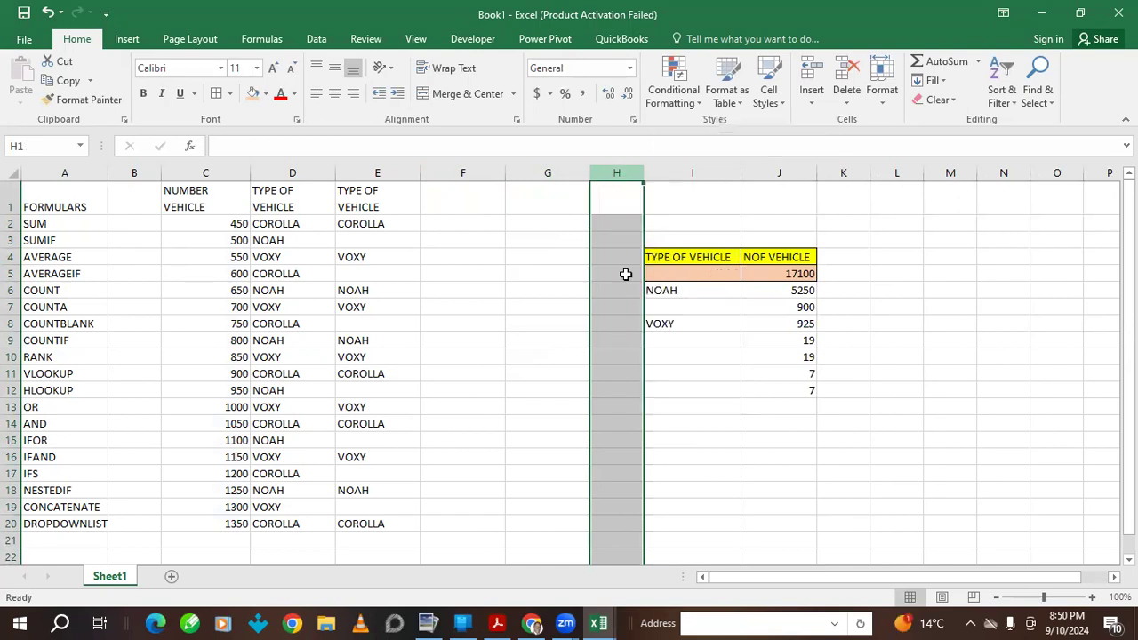
# - Type the header RANK in cell F1
pyautogui.click(451, 175)
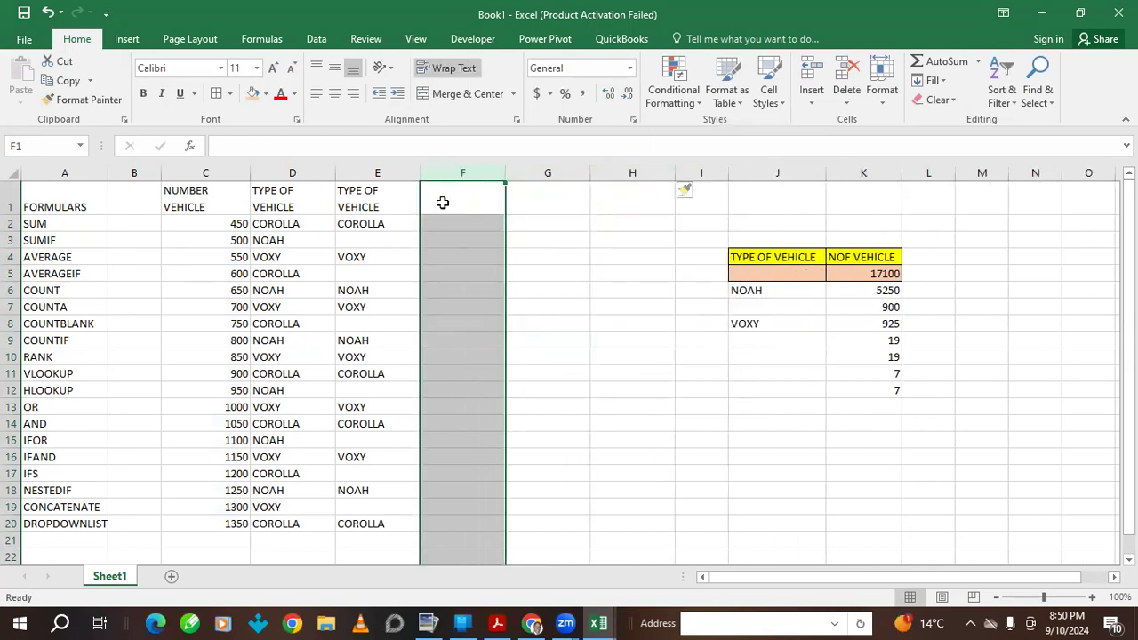
pyautogui.click(446, 201)
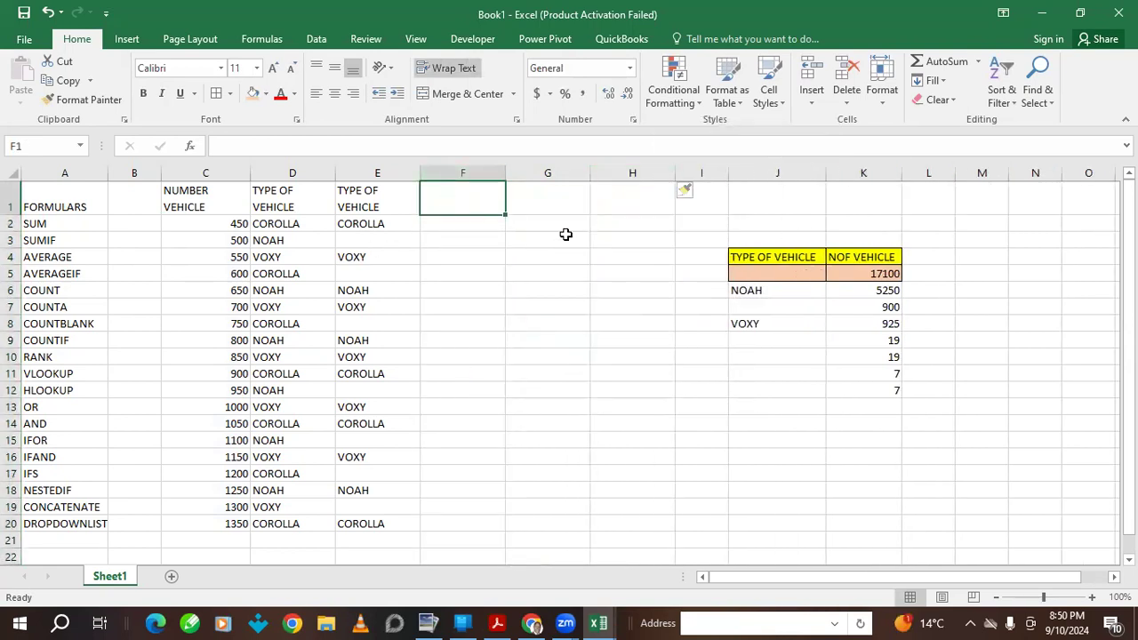
pyautogui.write('RANK')
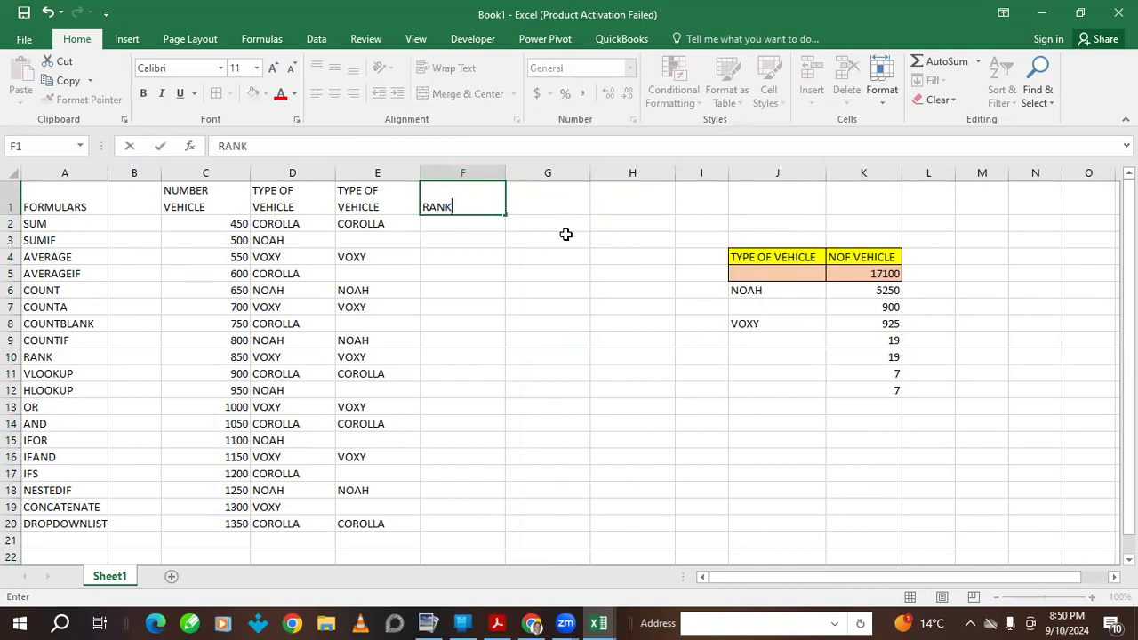
# - Clear F1 and copy the NUMBER VEHICLE column C into column F
pyautogui.click(463, 224)
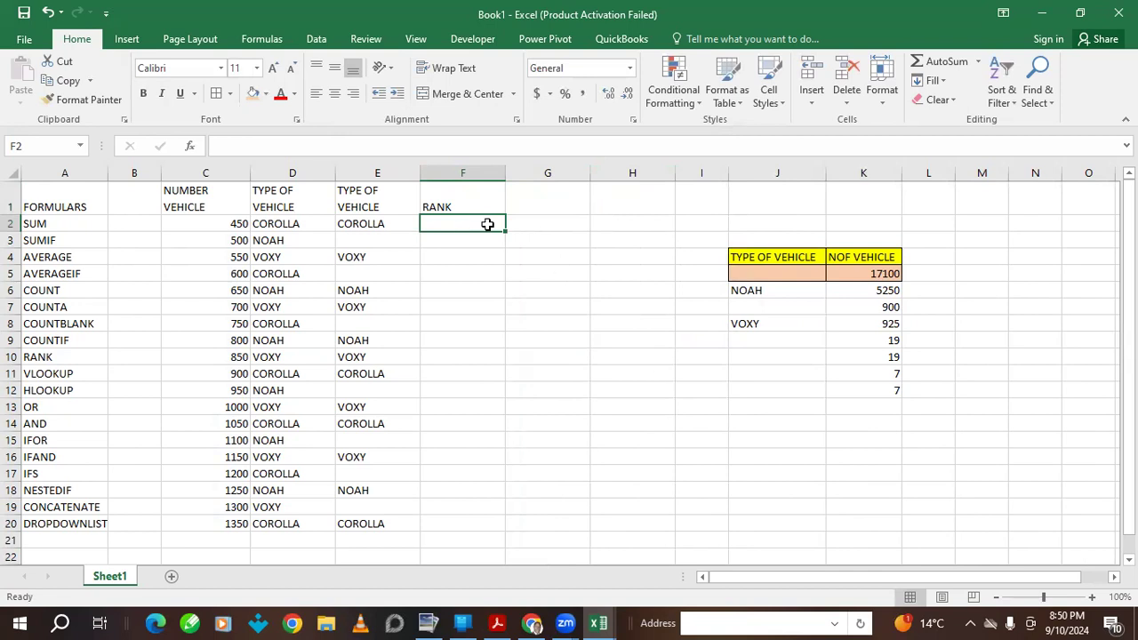
pyautogui.click(478, 211)
pyautogui.press('Delete')
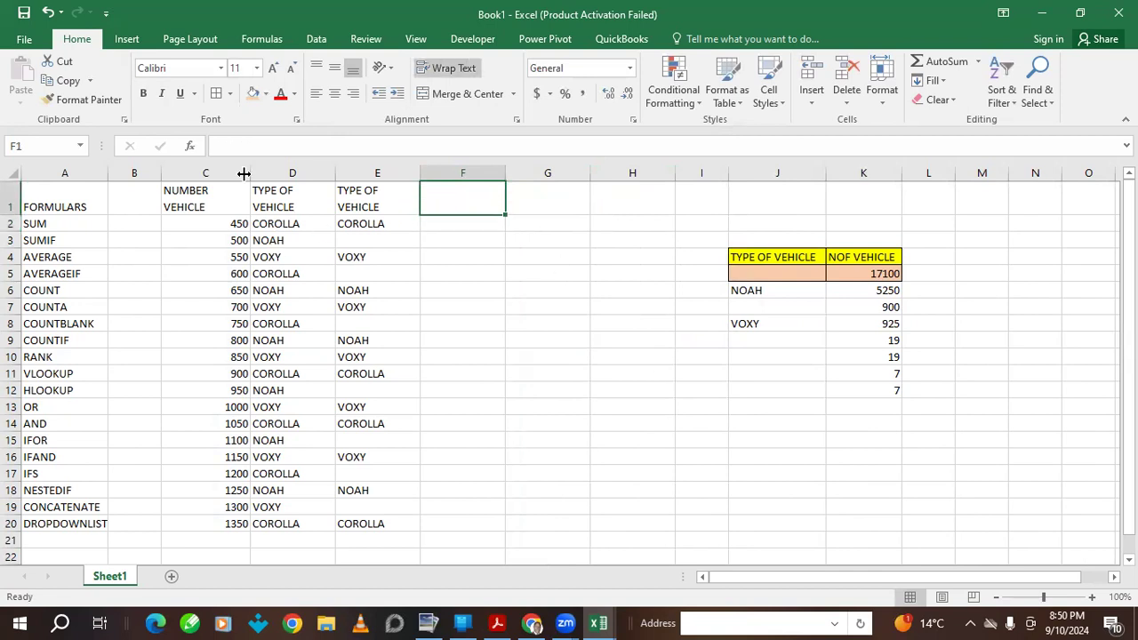
pyautogui.click(203, 170)
pyautogui.hotkey('ctrl', 'c')
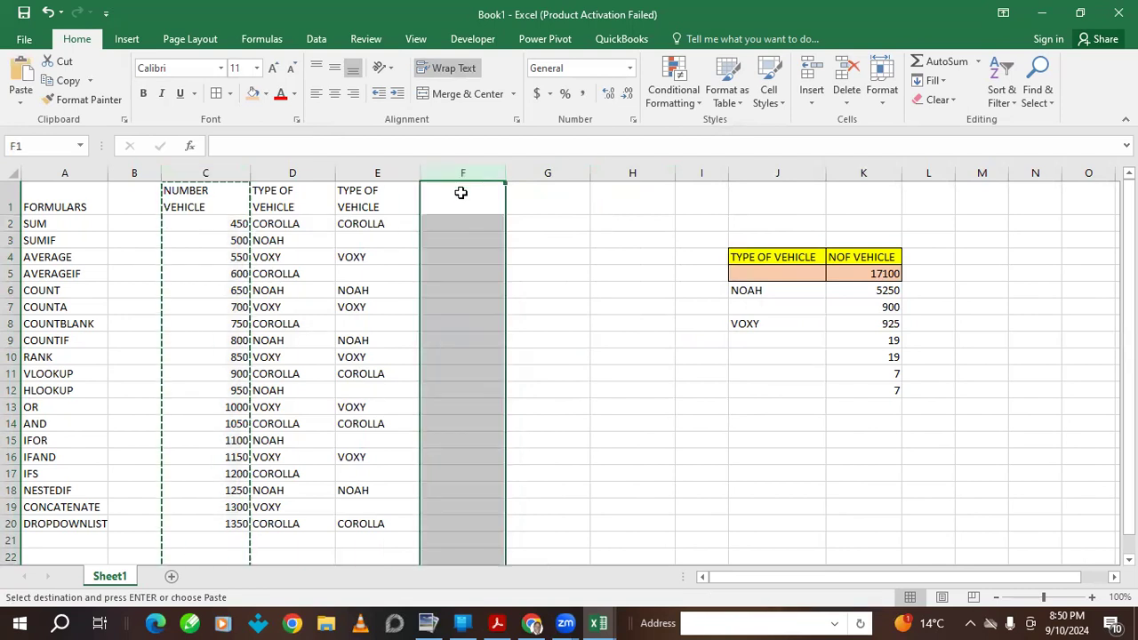
pyautogui.hotkey('ctrl', 'v')
# - Head column G with RANK in cell G1
pyautogui.click(578, 201)
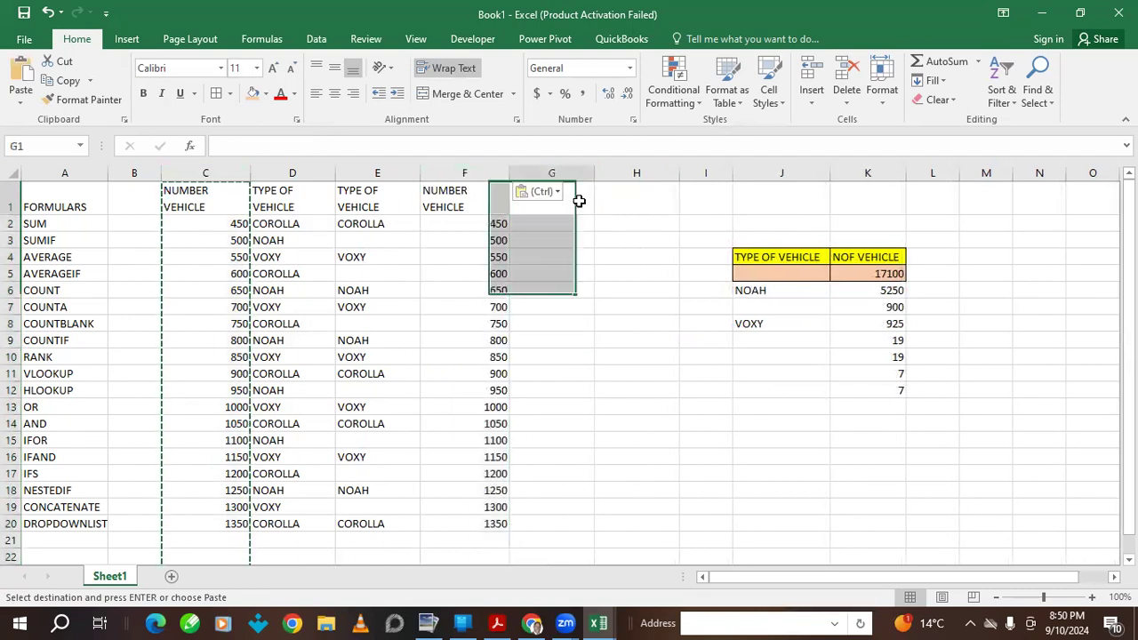
pyautogui.write('RANK')
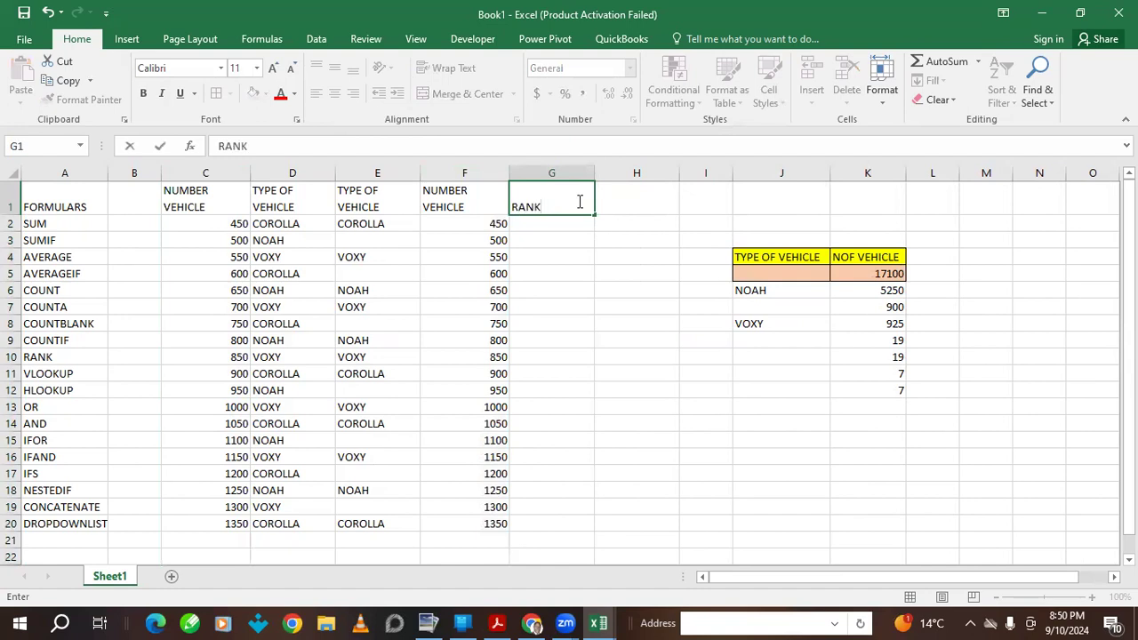
pyautogui.press('Return')
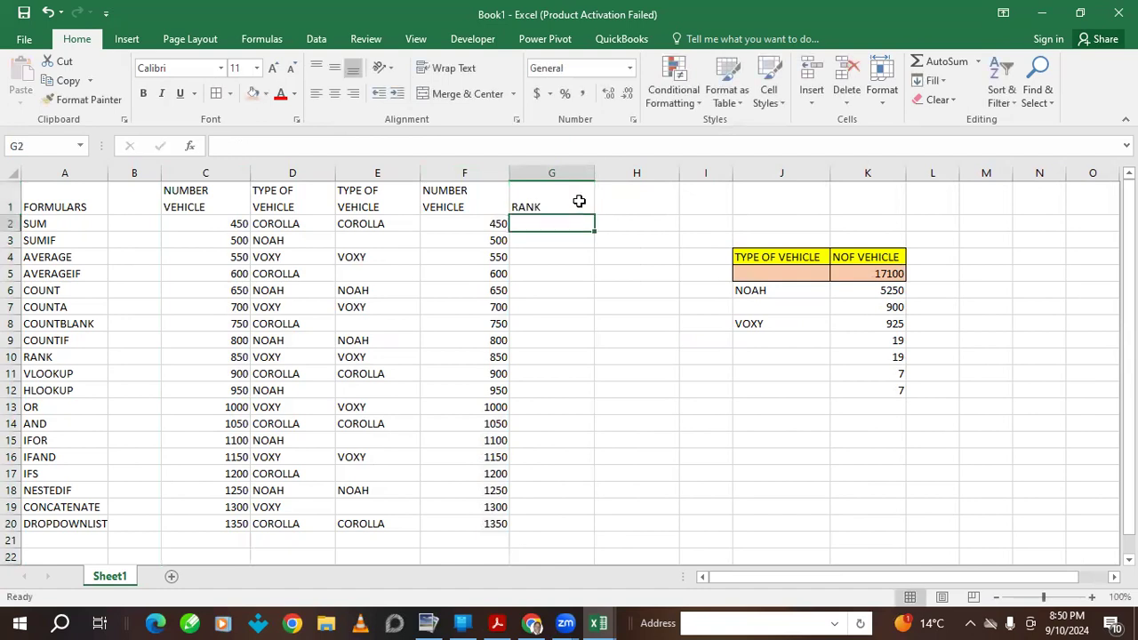
# - Type =RANK(F2,F2:F20,1) in G2 to rank F2 in ascending order
pyautogui.write('=')
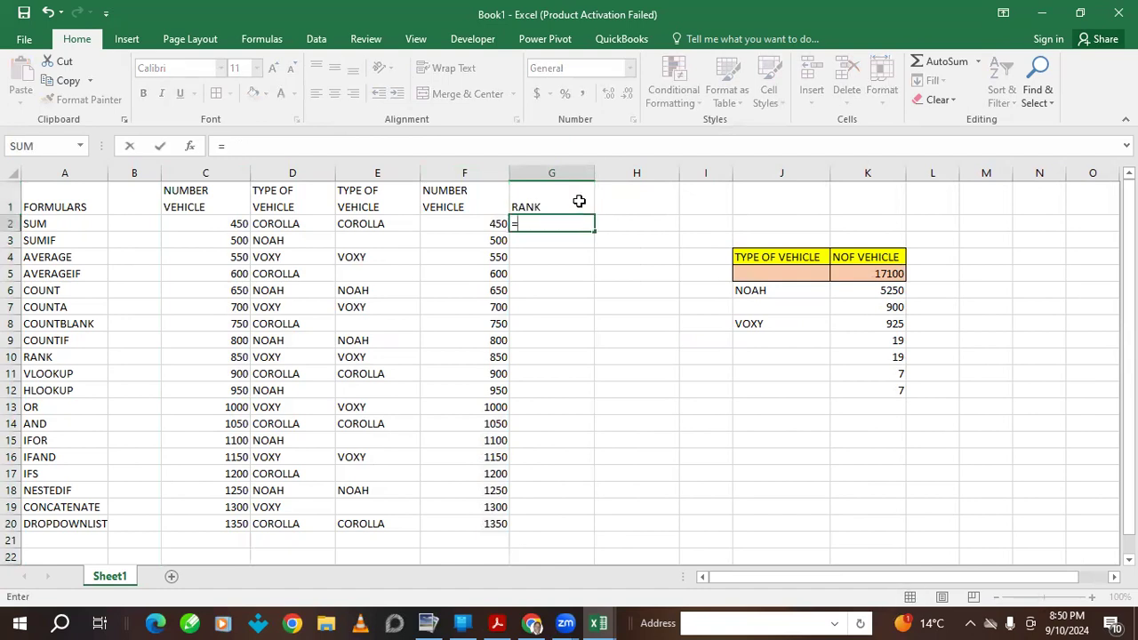
pyautogui.write('RANK')
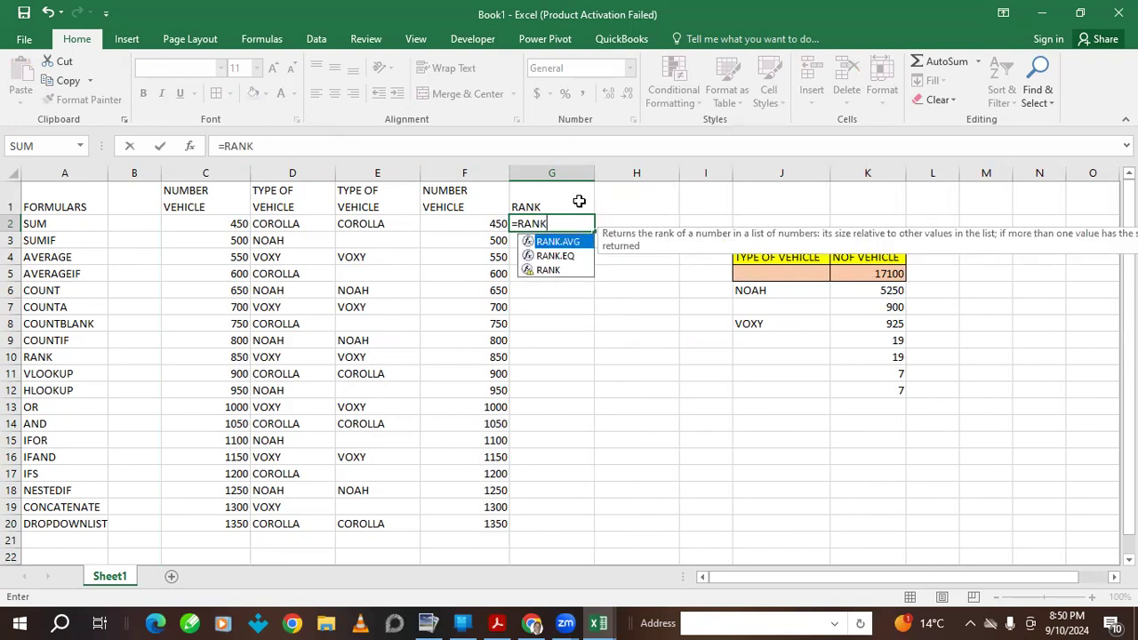
pyautogui.write('(')
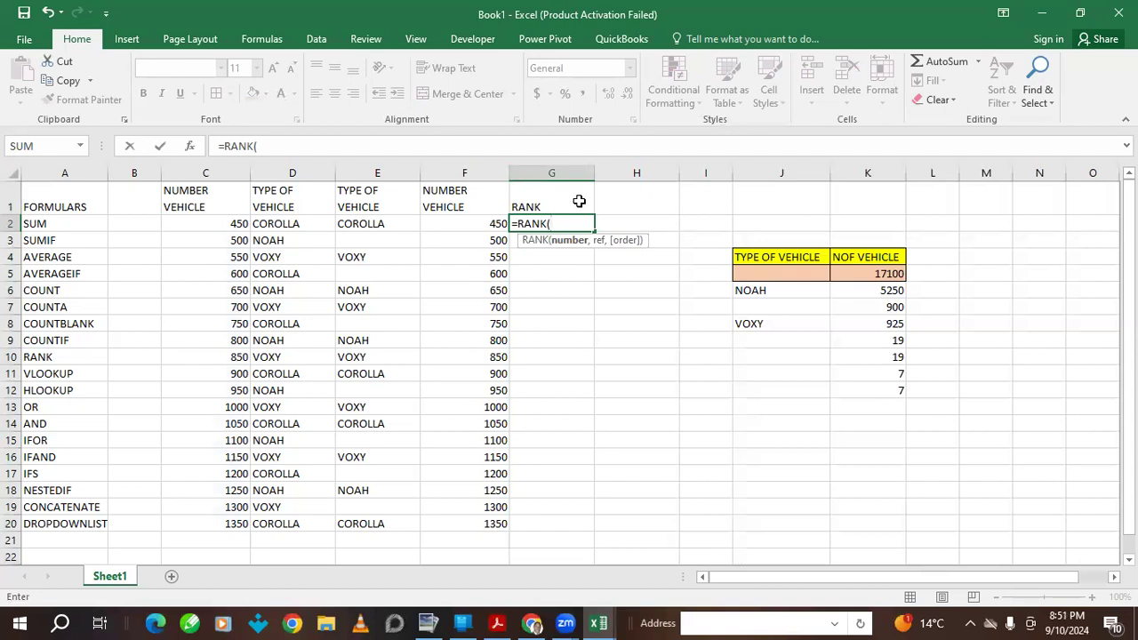
pyautogui.click(486, 221)
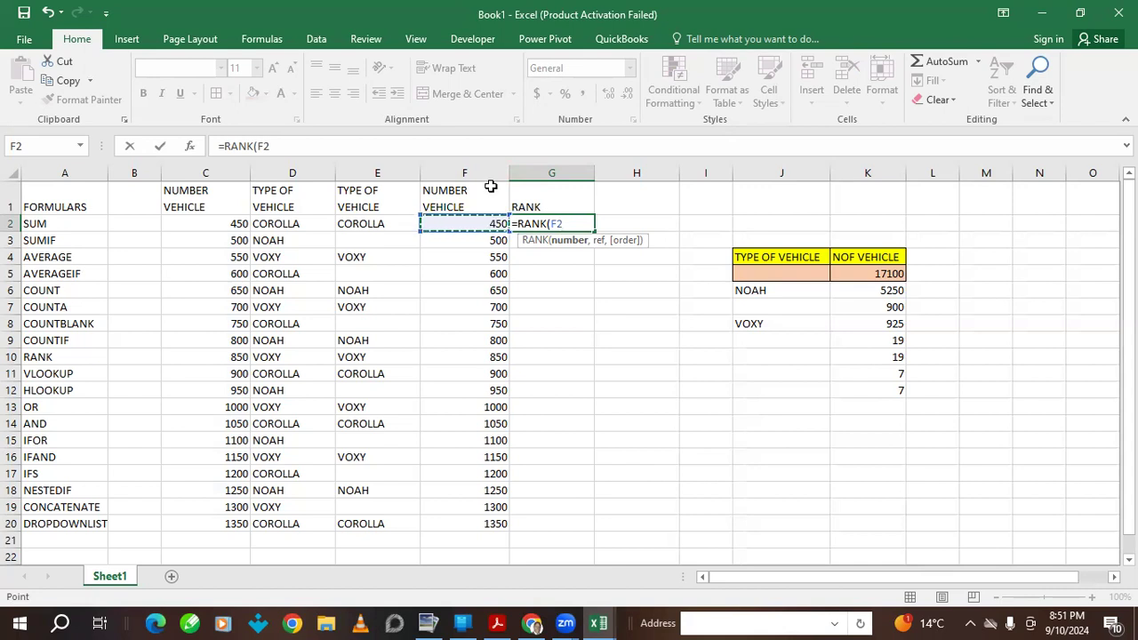
pyautogui.write(',')
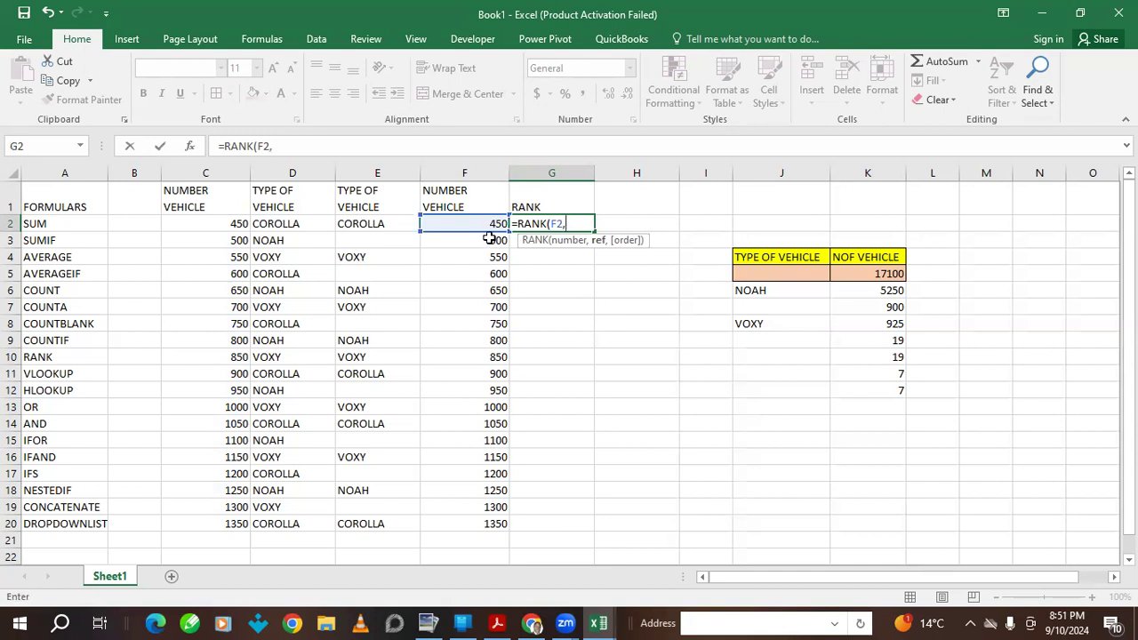
pyautogui.moveTo(486, 222); pyautogui.dragTo(504, 523)
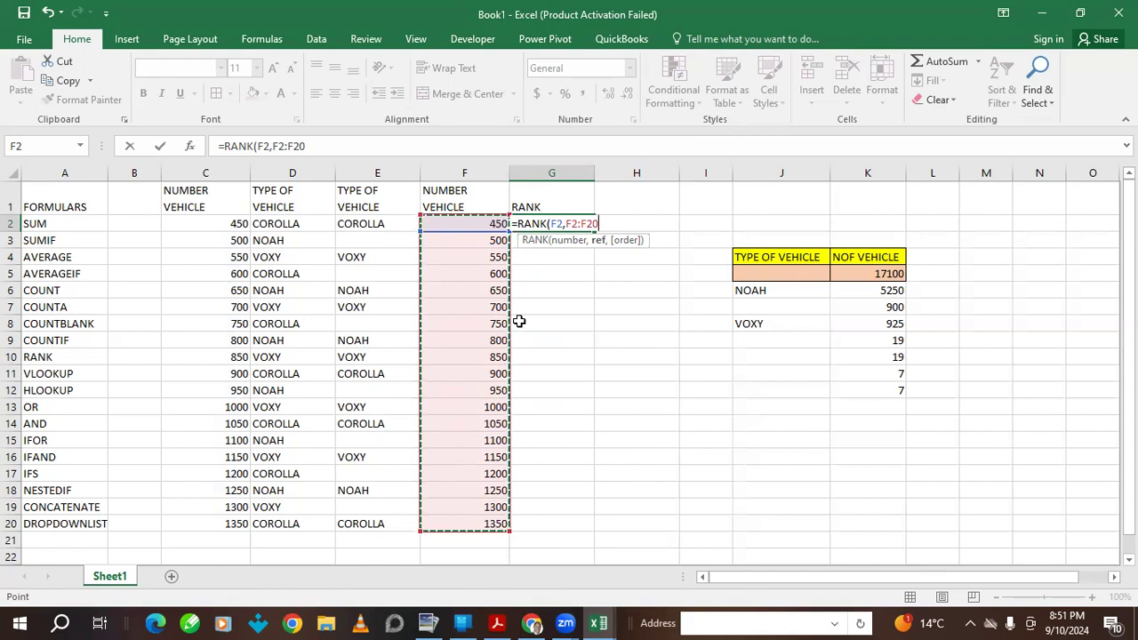
pyautogui.write(',')
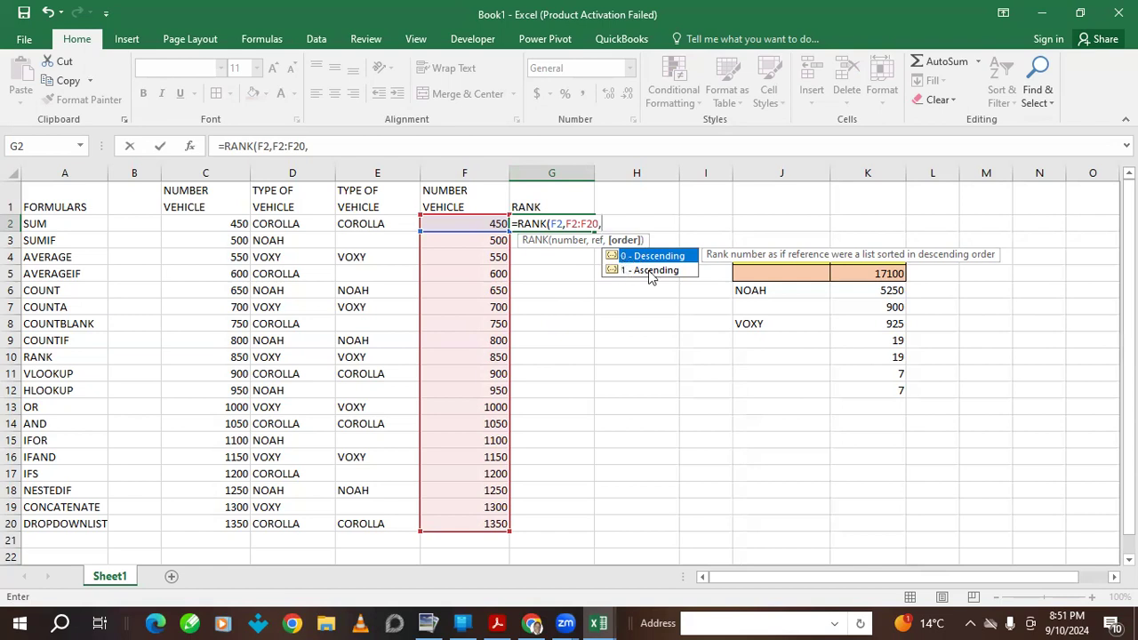
pyautogui.write('1')
pyautogui.write(')')
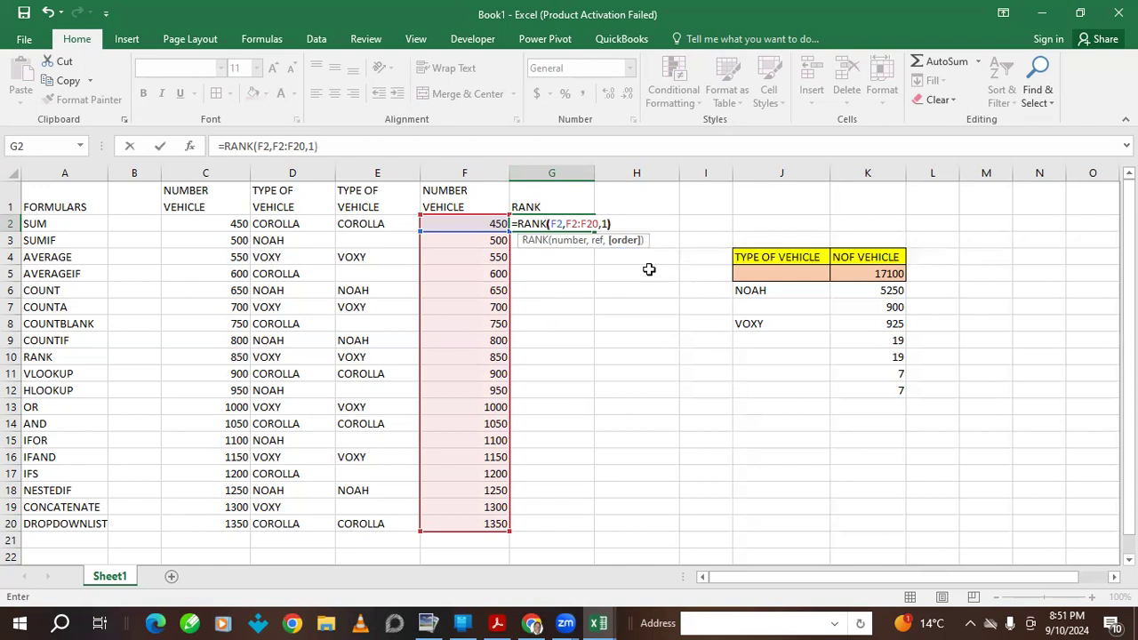
# - Change G2's rank range to absolute $F$2:$F$20 and commit, showing 1
pyautogui.click(566, 224)
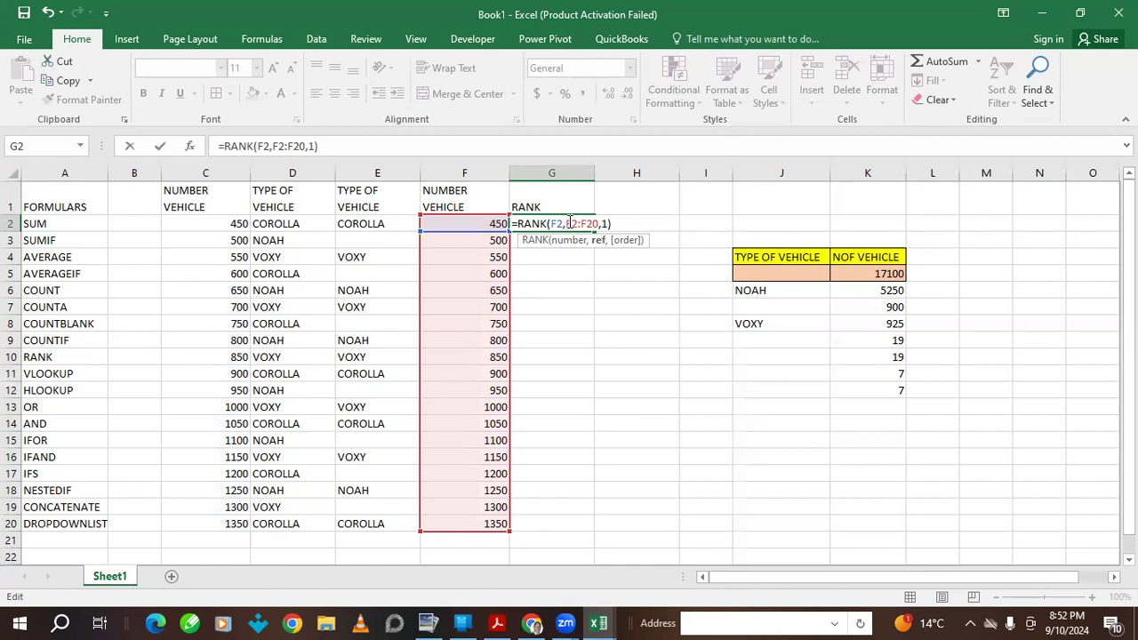
pyautogui.write('$F')
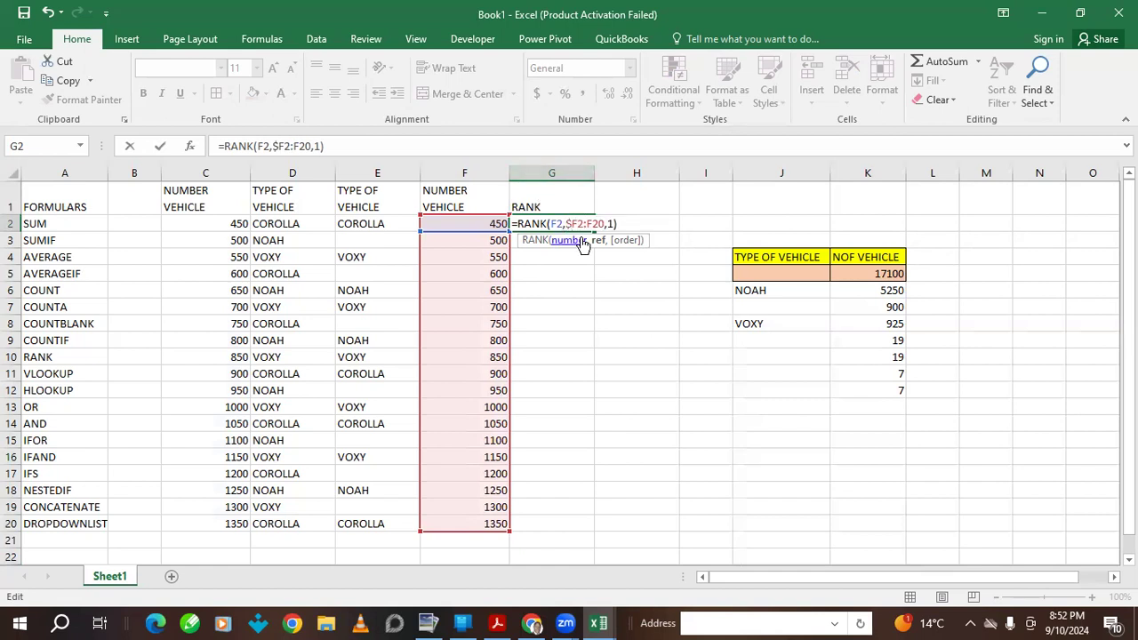
pyautogui.write('$2:')
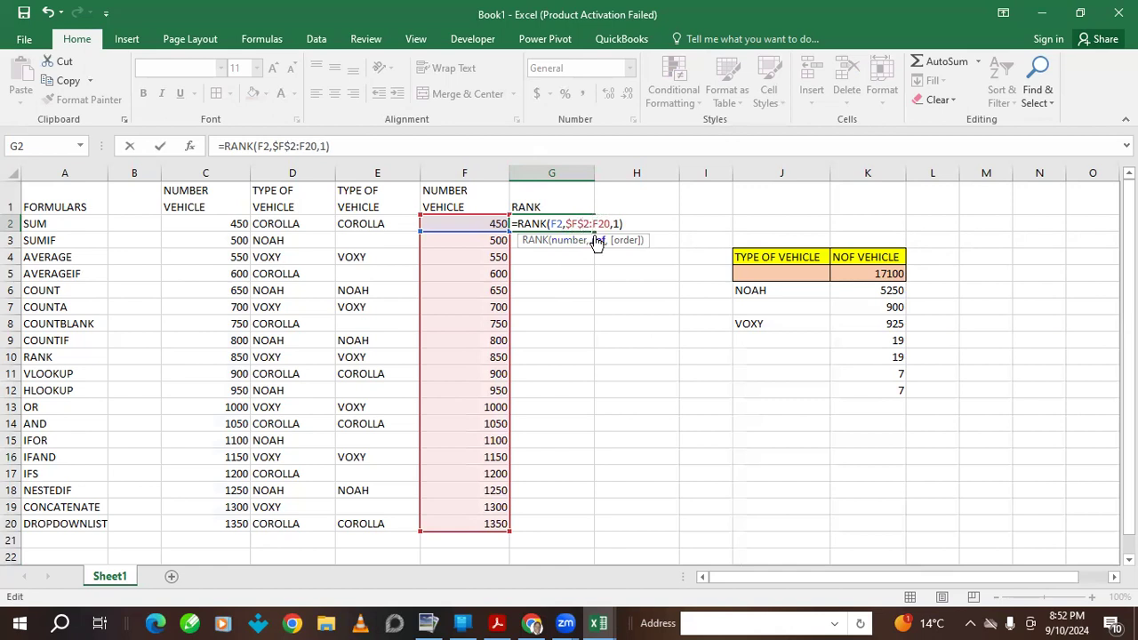
pyautogui.write('$')
pyautogui.click(608, 223)
pyautogui.write('$F$')
pyautogui.press('Return')
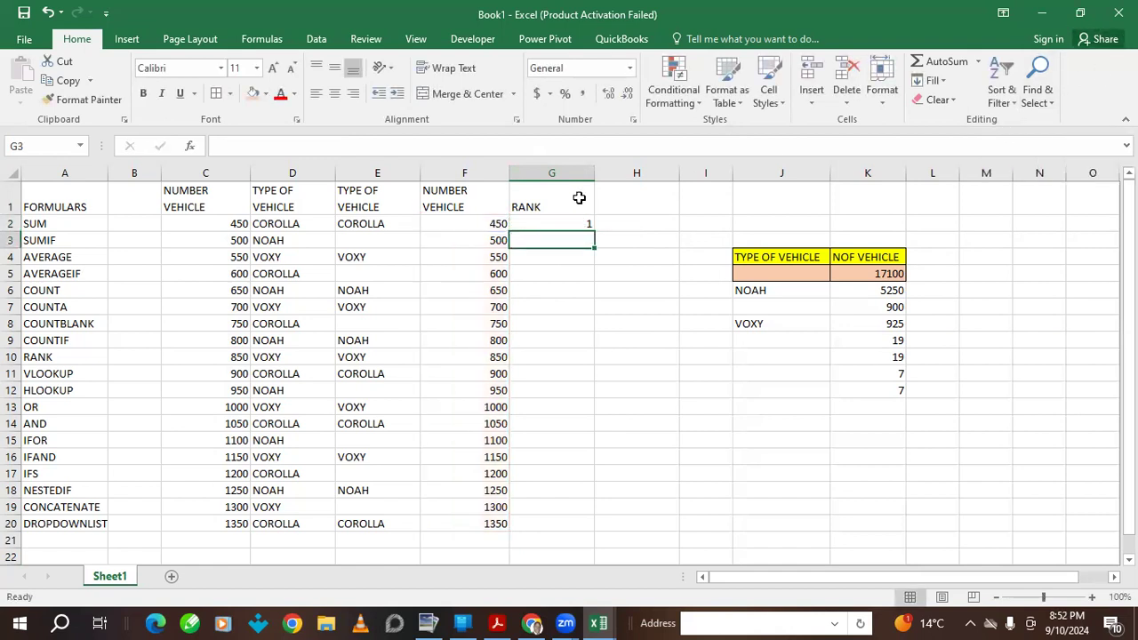
# - Fill the G2 rank formula down to G20 to rank all 19 vehicles
pyautogui.click(562, 224)
pyautogui.moveTo(595, 233); pyautogui.dragTo(602, 534)
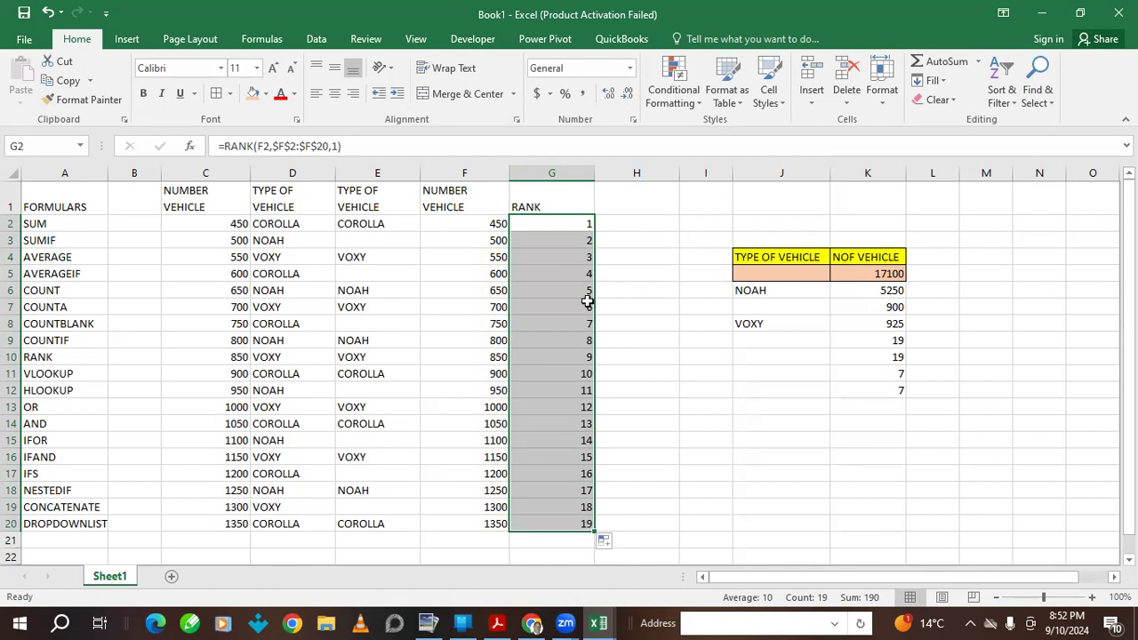
pyautogui.click(478, 290)
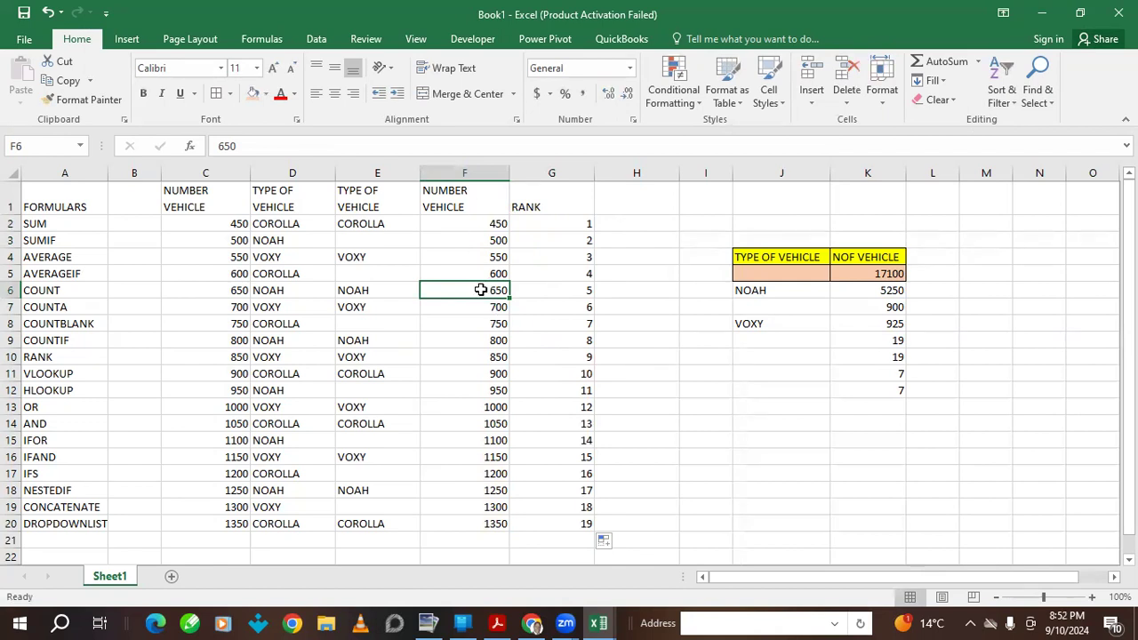
# - Overwrite F6 with 300, F2 with 10000 and F18 with 3000 to re-rank
pyautogui.press('BackSpace')
pyautogui.write('300')
pyautogui.press('Return')
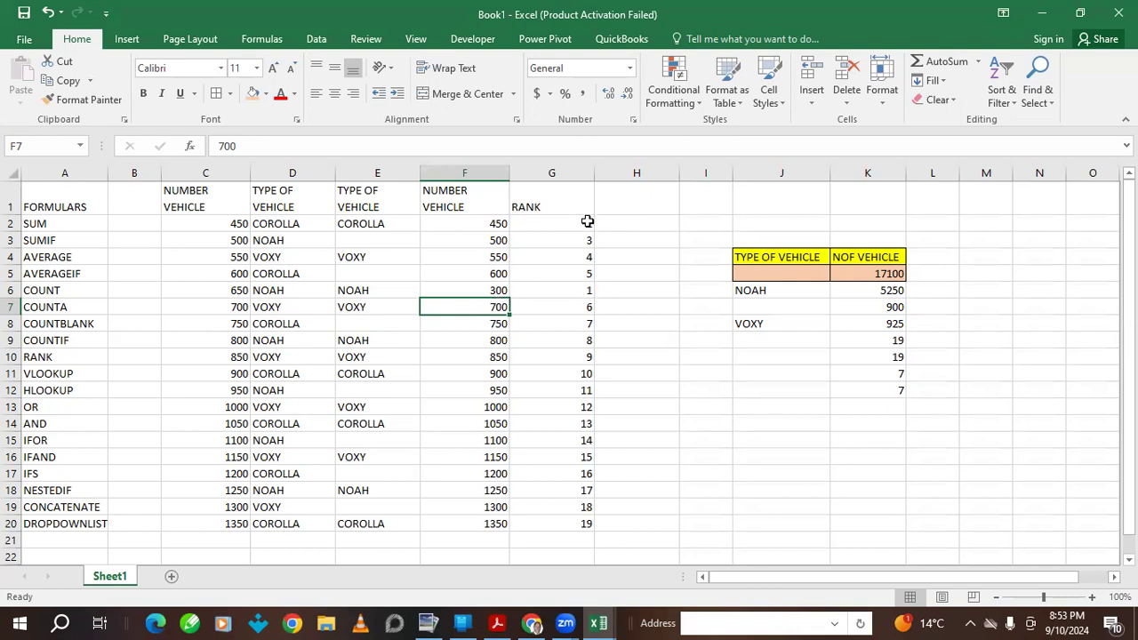
pyautogui.click(486, 225)
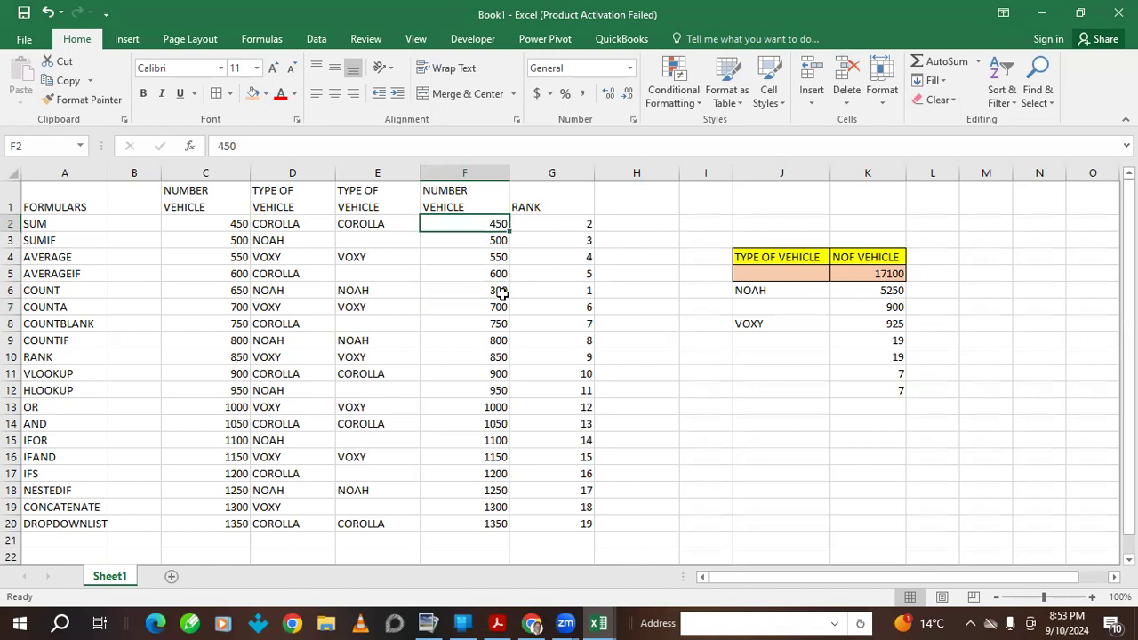
pyautogui.write('10000')
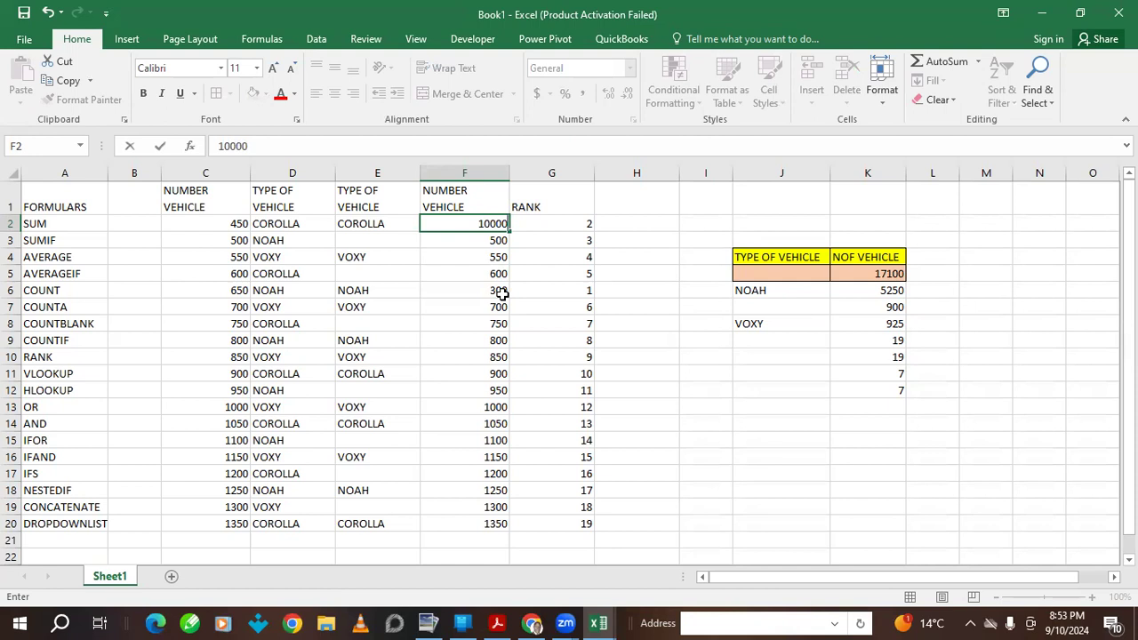
pyautogui.press('Return')
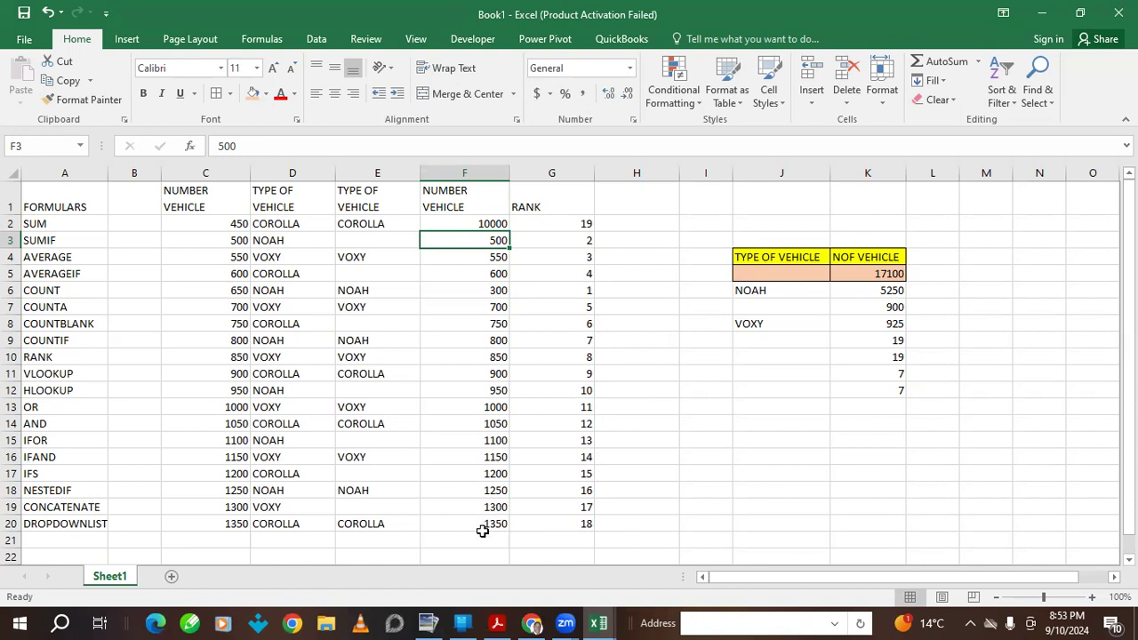
pyautogui.click(491, 490)
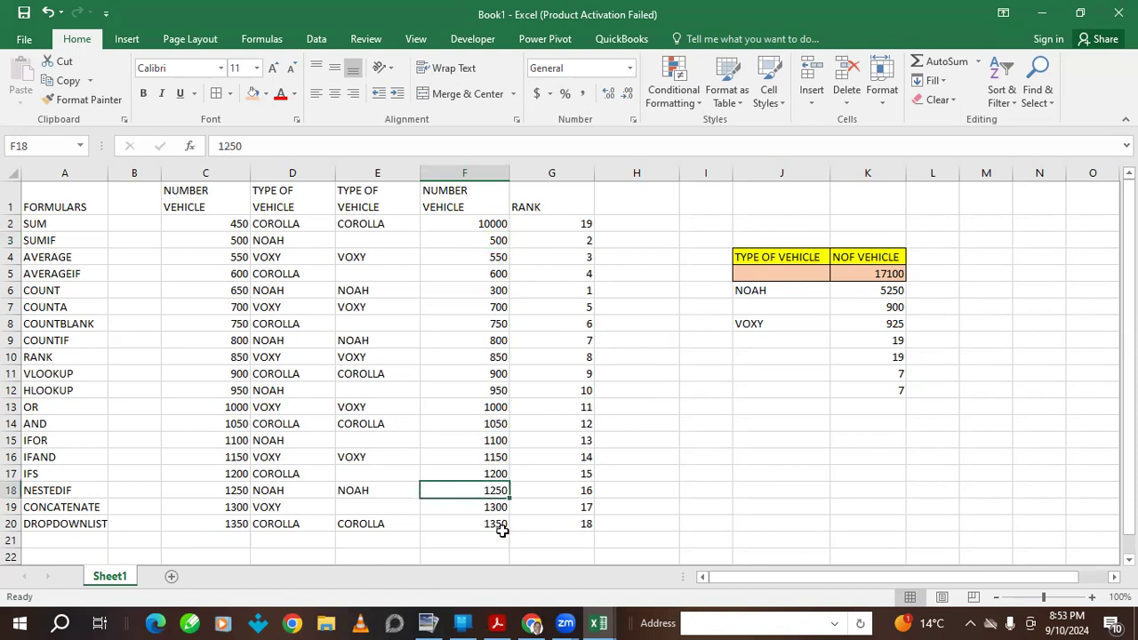
pyautogui.press('BackSpace')
pyautogui.write('3000')
pyautogui.press('Return')
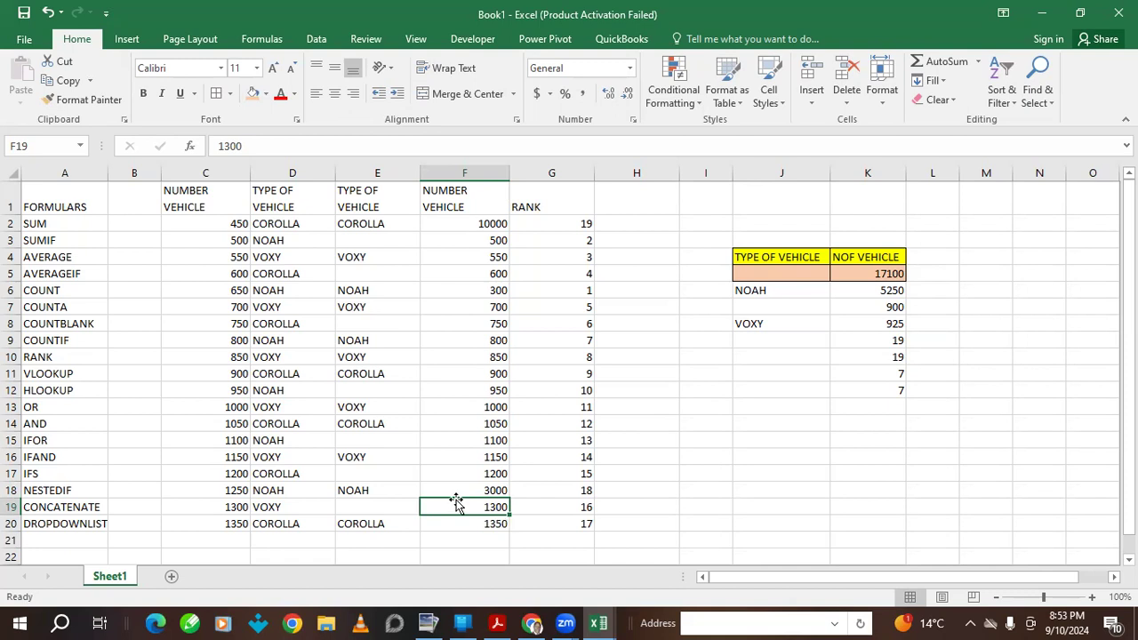
pyautogui.click(558, 222)
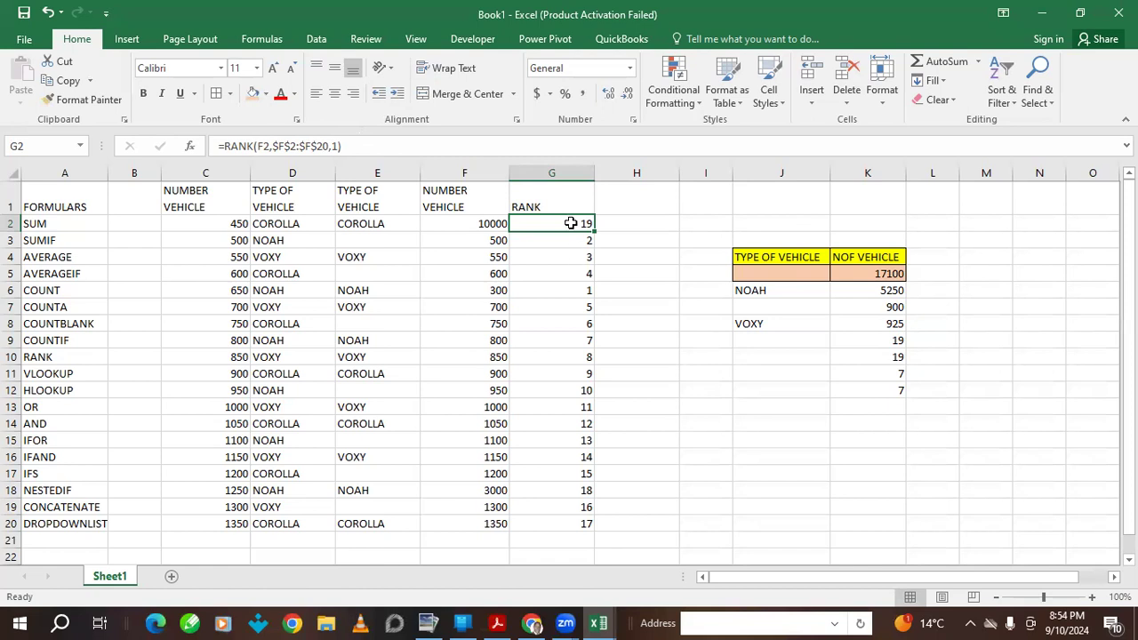
pyautogui.press('Down')
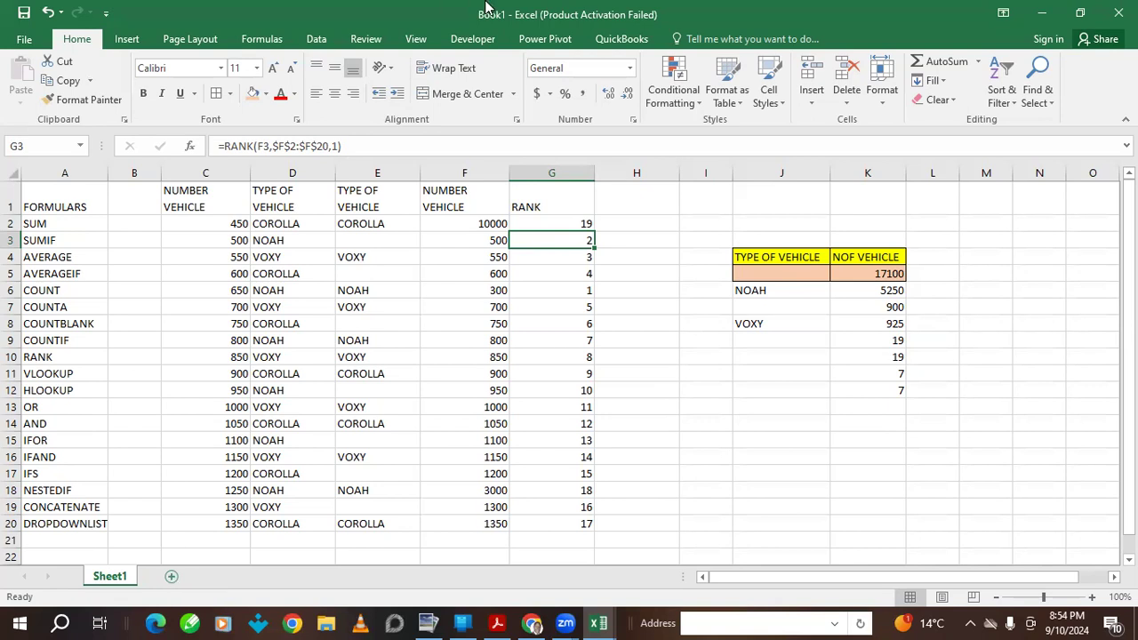
# - On a new sheet, enter headers NAME, DEPARTMENT, SALARY, AGE, ADDRESS in A1:E1
pyautogui.click(169, 576)
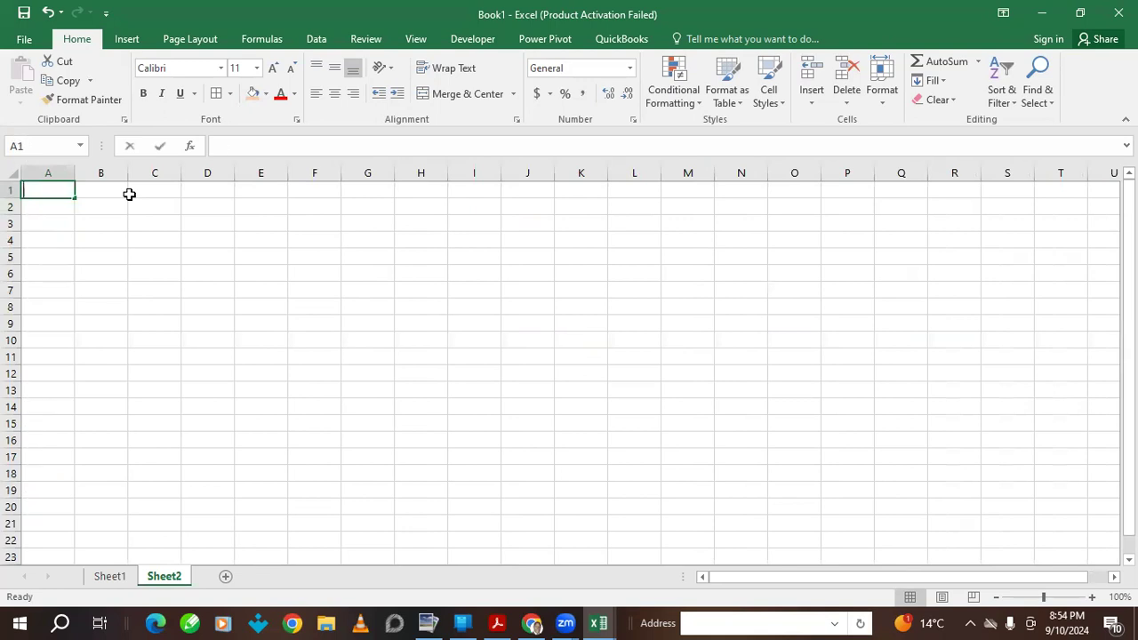
pyautogui.write('NAME')
pyautogui.press('Tab')
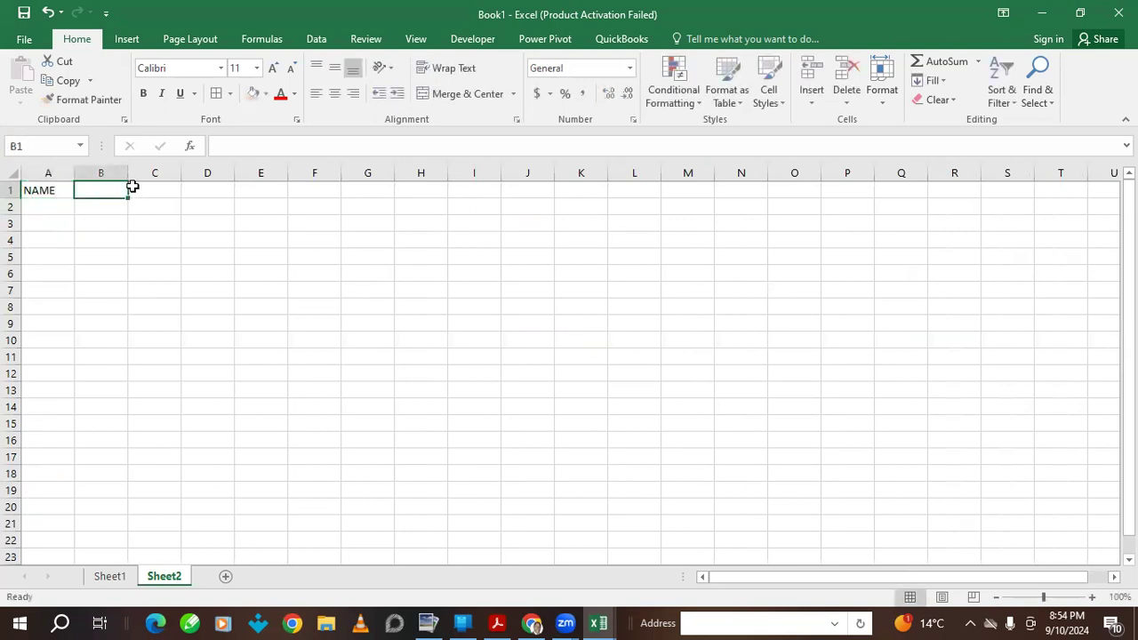
pyautogui.write('DEPART')
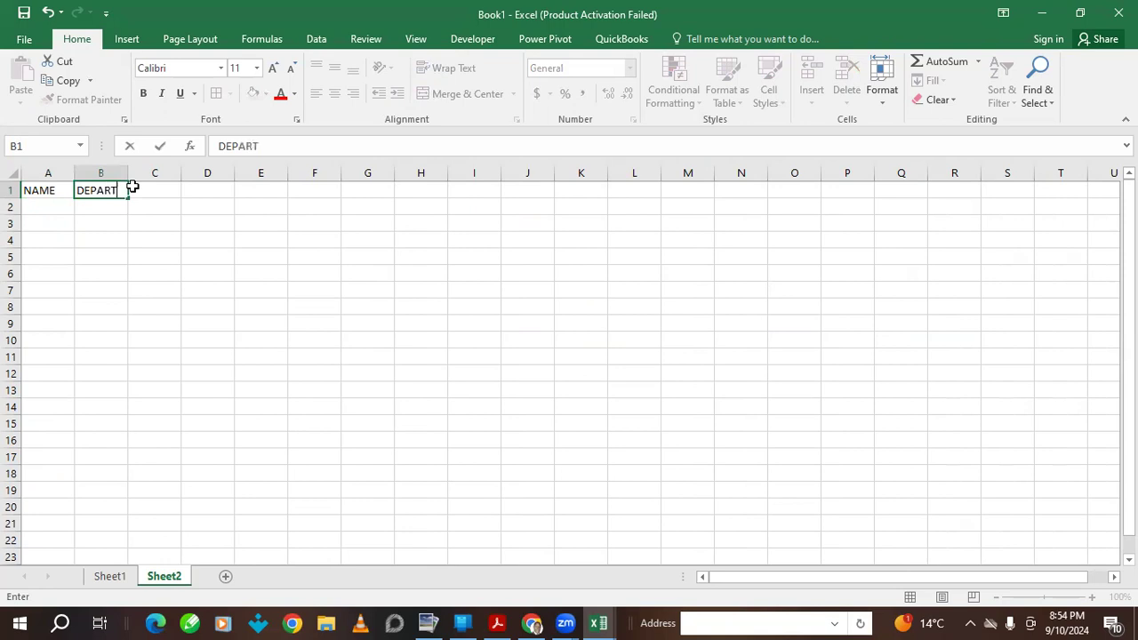
pyautogui.write('MENT')
pyautogui.press('Tab')
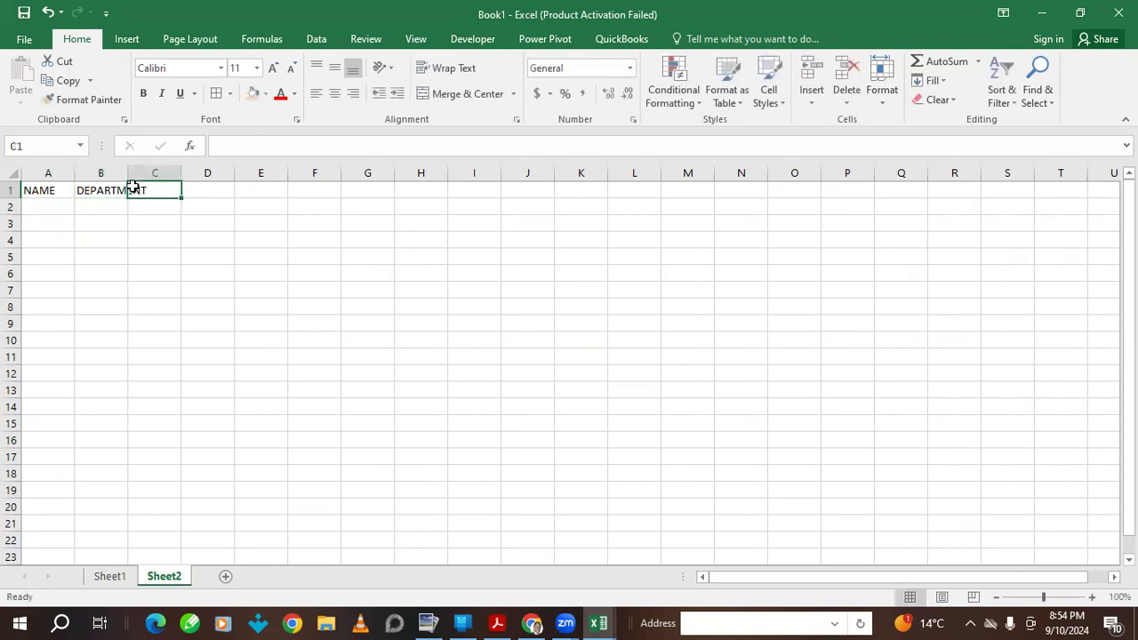
pyautogui.write('SALARY')
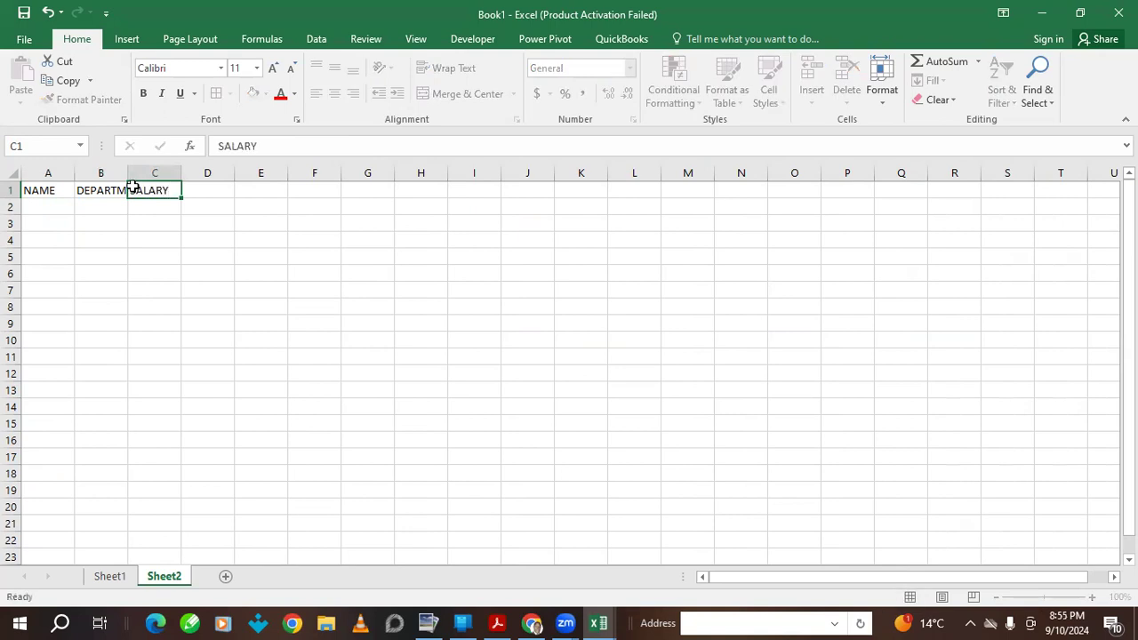
pyautogui.press('Tab')
pyautogui.write('AG')
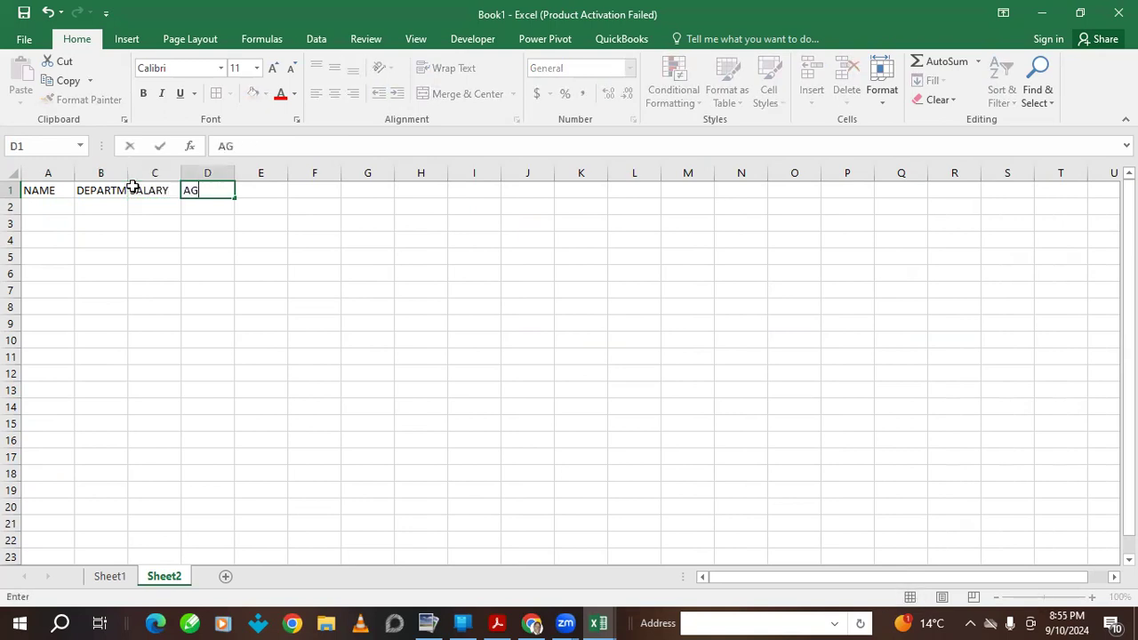
pyautogui.write('E')
pyautogui.press('Tab')
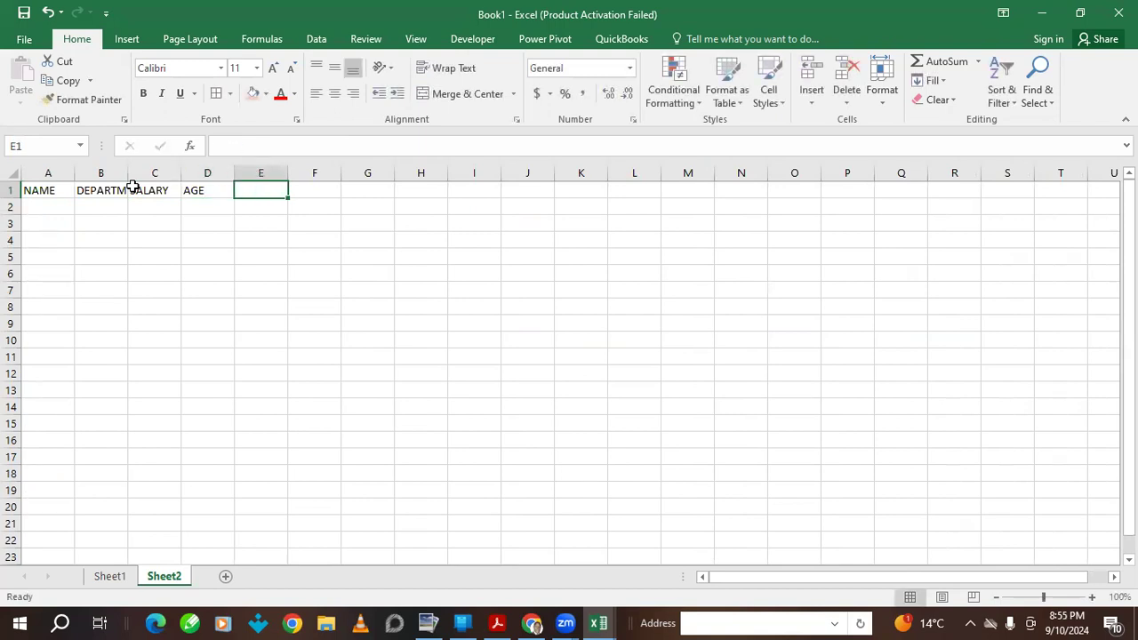
pyautogui.write('ADDRESS')
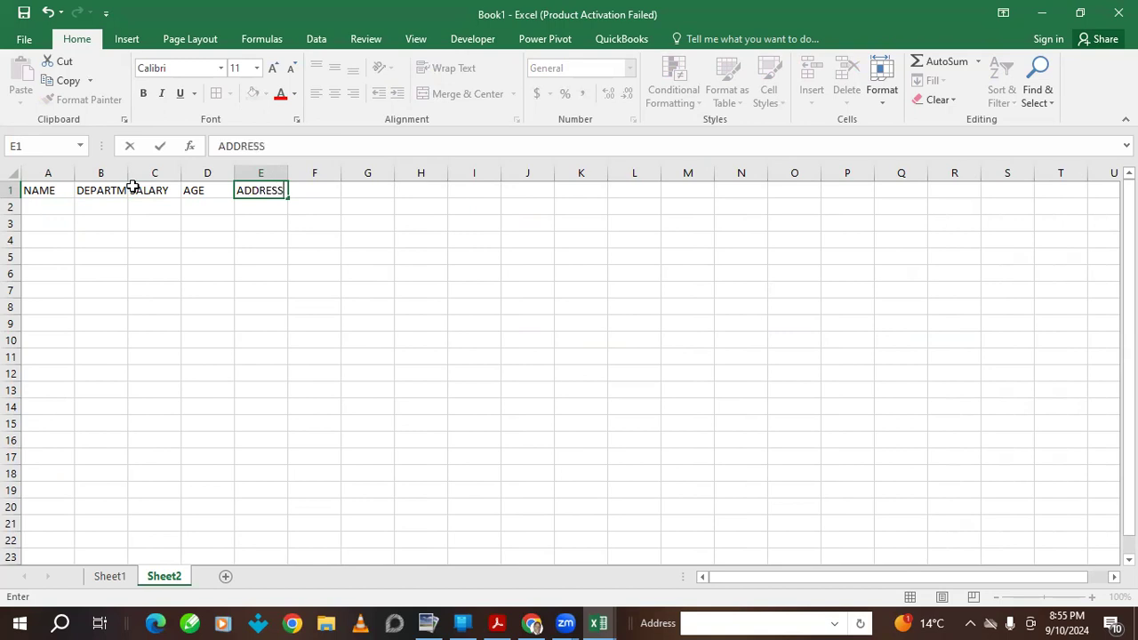
pyautogui.press('Return')
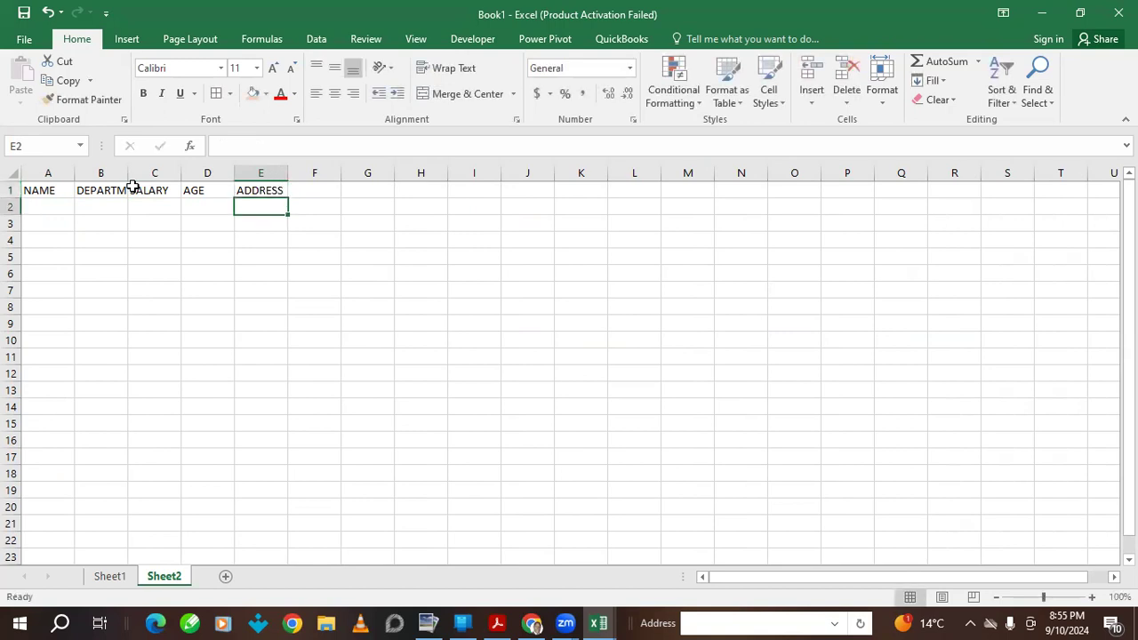
# - Widen columns A and B and enter the names RED, GREEN, YELLOW, PURPLE in A2:A5
pyautogui.moveTo(128, 168); pyautogui.dragTo(252, 170)
pyautogui.moveTo(152, 168); pyautogui.dragTo(165, 169)
pyautogui.moveTo(76, 171); pyautogui.dragTo(119, 171)
pyautogui.click(43, 205)
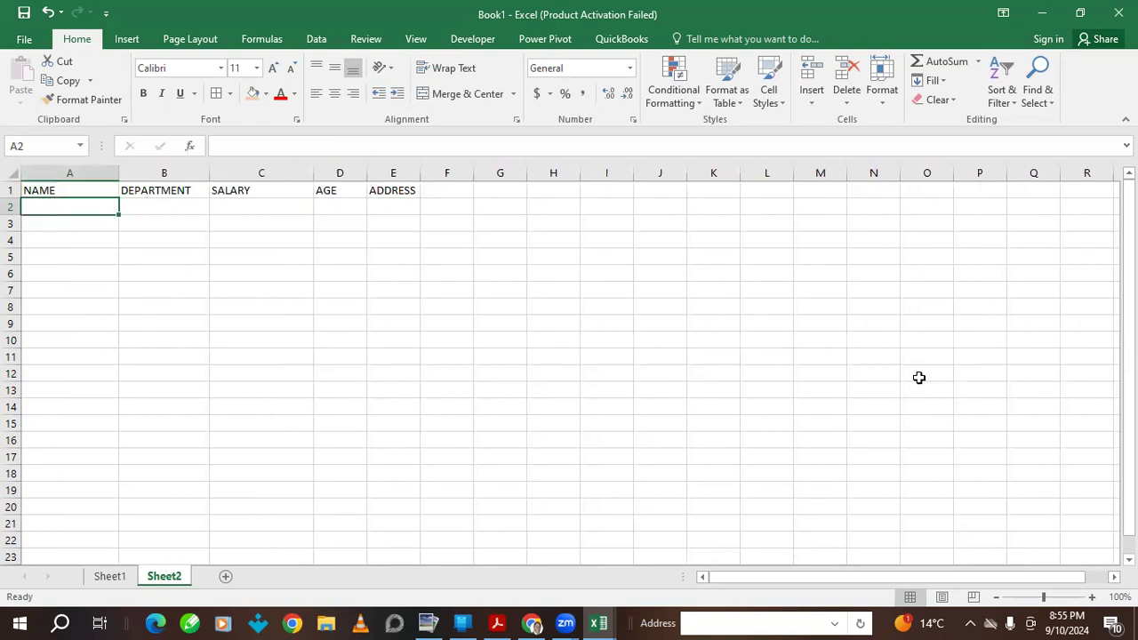
pyautogui.write('RED')
pyautogui.press('Return')
pyautogui.write('GR')
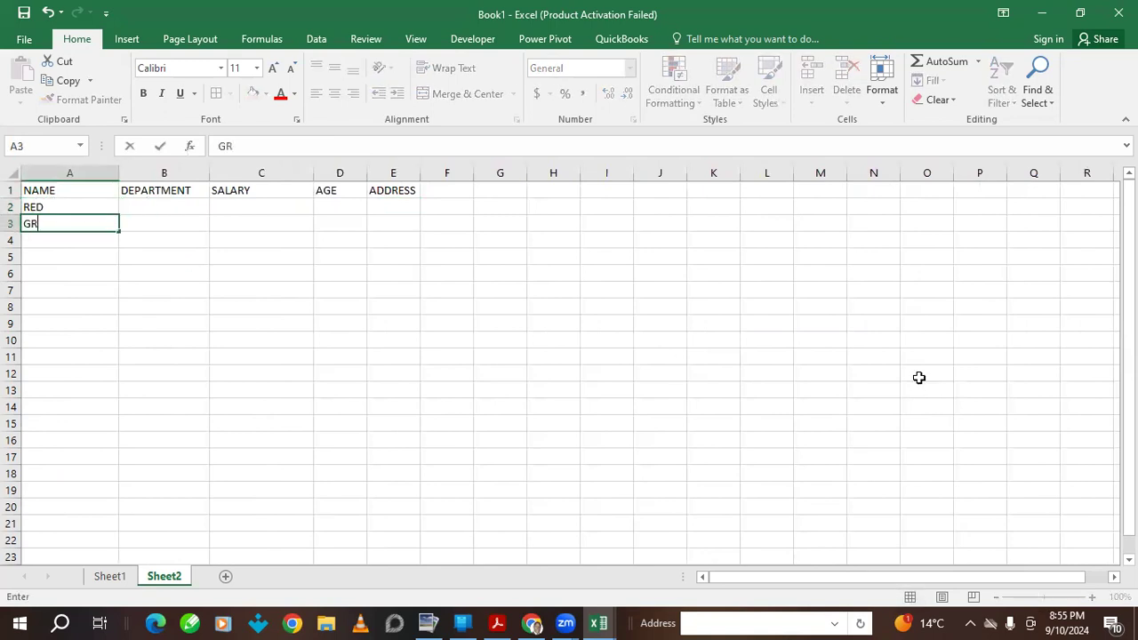
pyautogui.write('EEN')
pyautogui.press('Return')
pyautogui.write('YEK')
pyautogui.write('LO')
pyautogui.write('W')
pyautogui.press('Return')
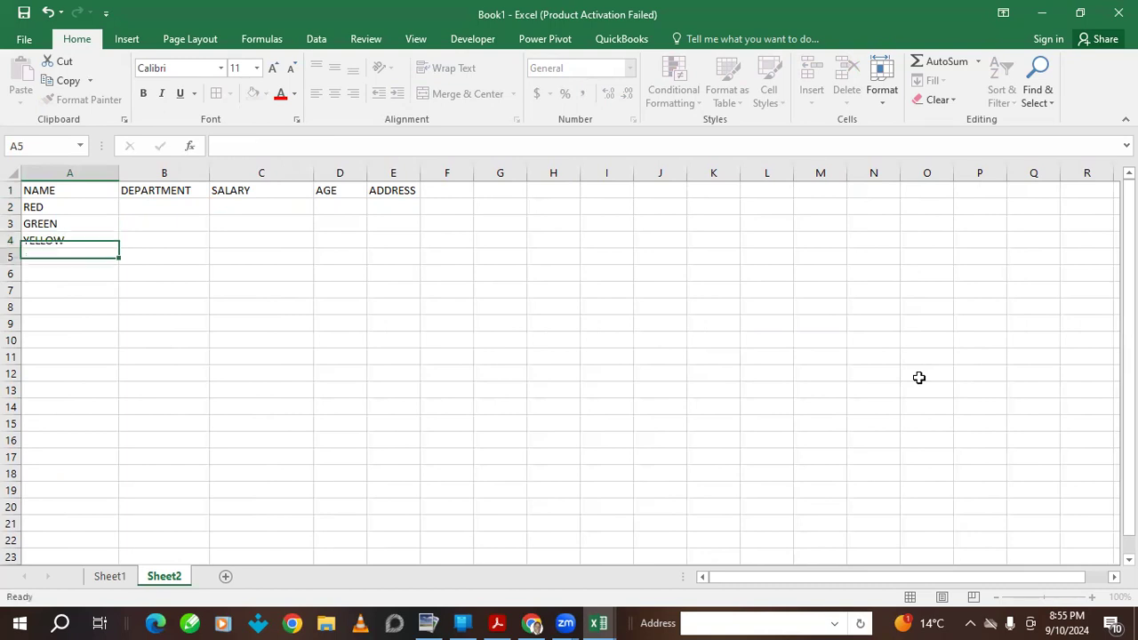
pyautogui.write('PURPLE')
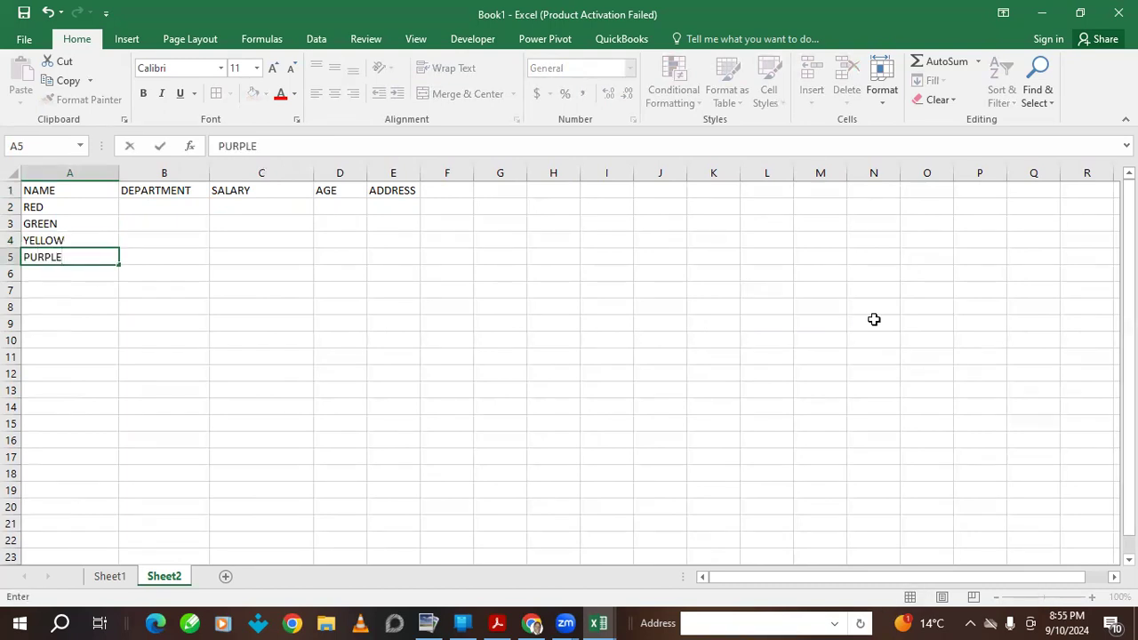
# - Enter the departments COMPUTER, FINANCE, ACCOUNTS and HR in B2:B5
pyautogui.click(161, 206)
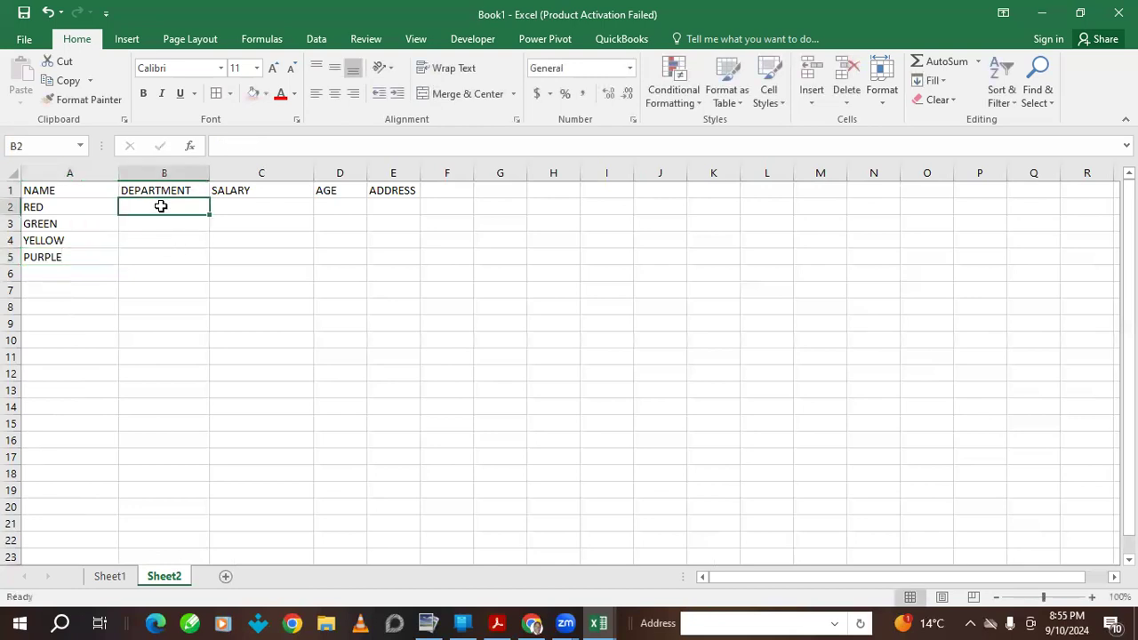
pyautogui.write('C')
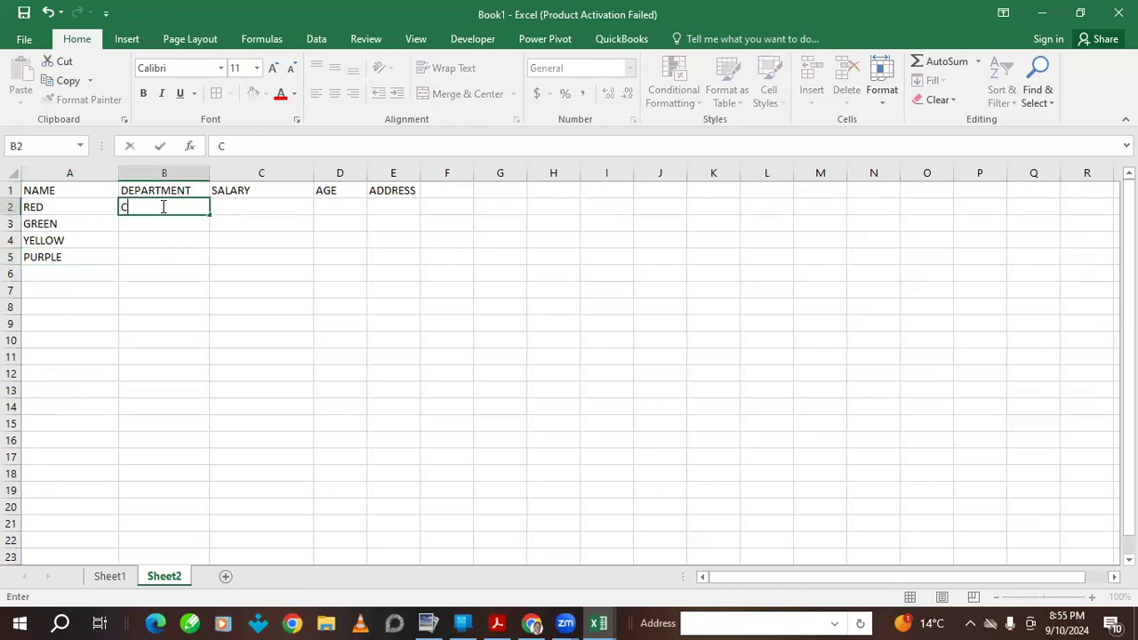
pyautogui.write('OMPUT')
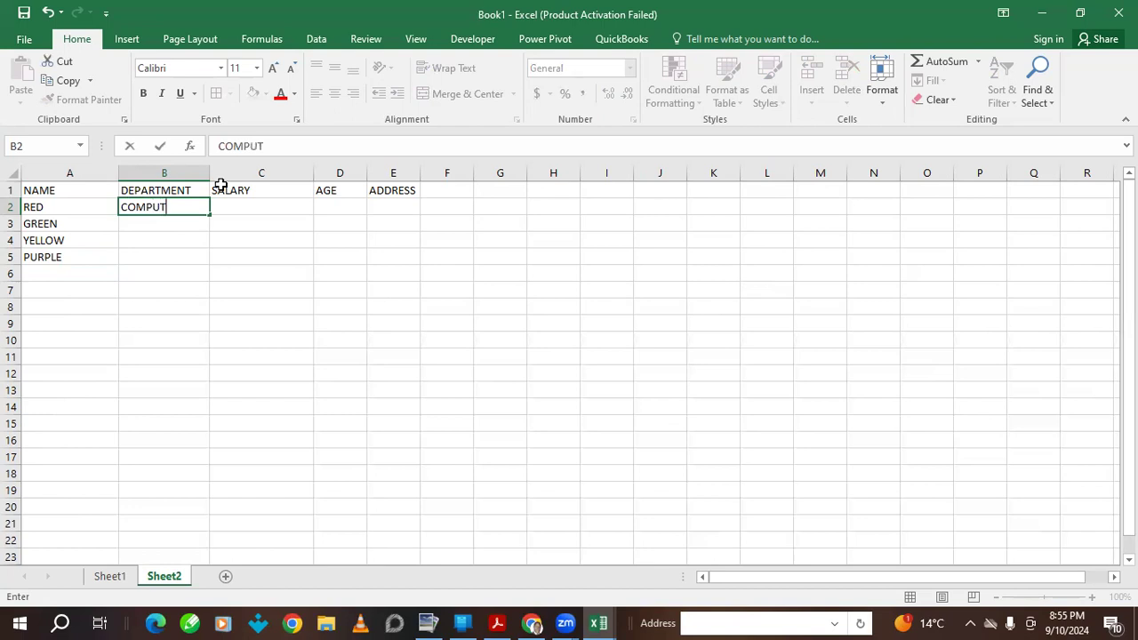
pyautogui.write('ER')
pyautogui.click(140, 224)
pyautogui.write('FIN')
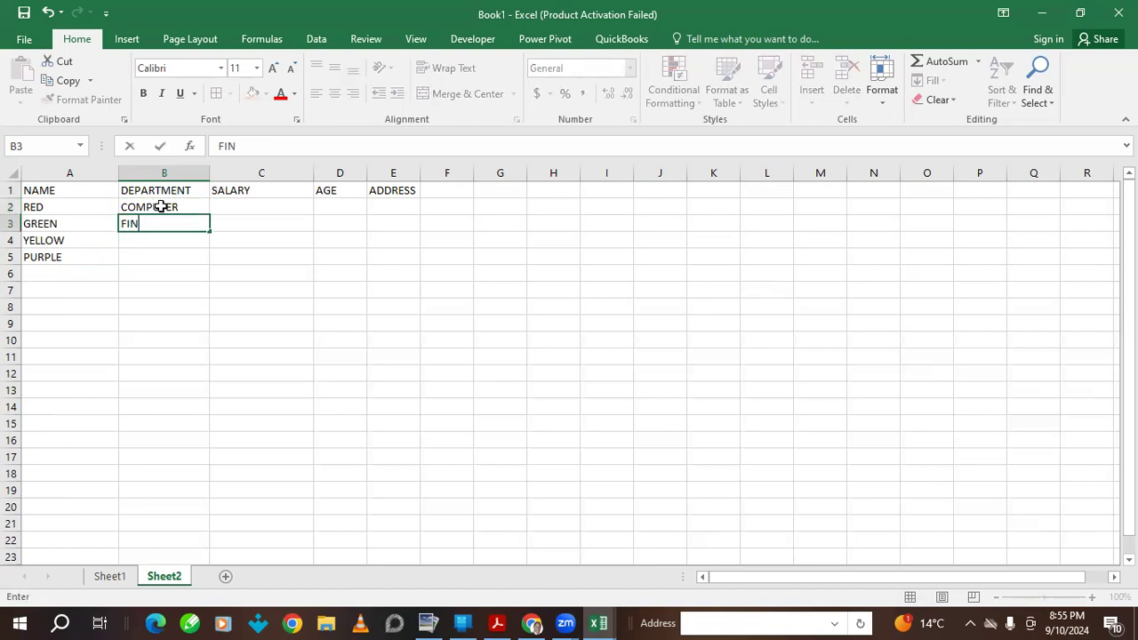
pyautogui.write('ANCE')
pyautogui.click(126, 239)
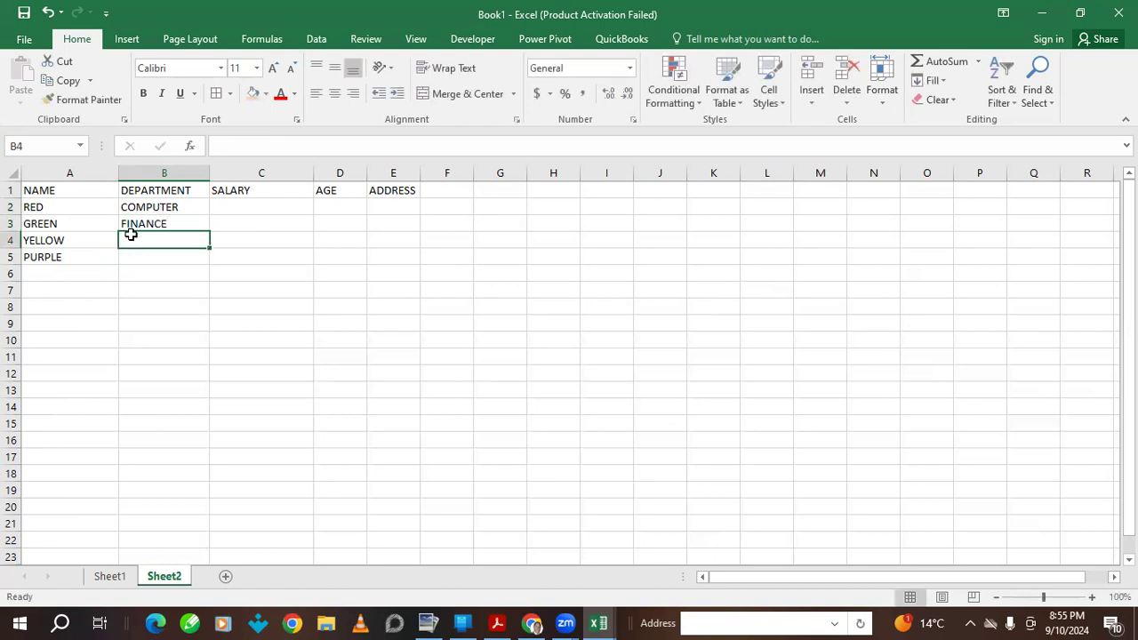
pyautogui.write('ACCOUNTS')
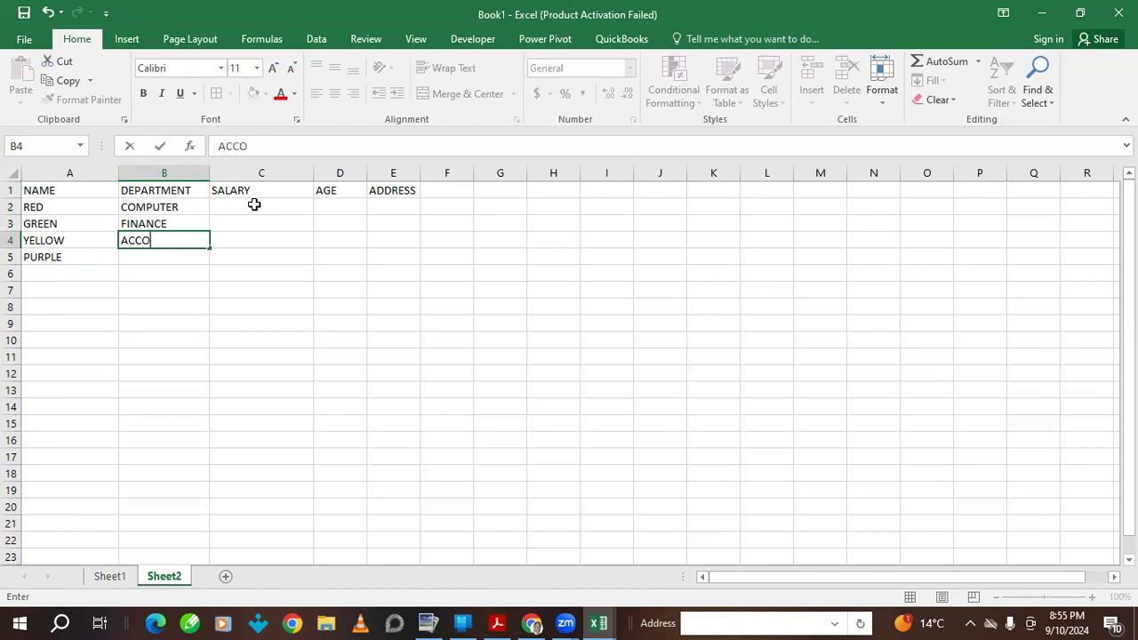
pyautogui.click(175, 260)
pyautogui.write('HR')
# - Enter salaries 50000 and 70000 in C2:C3 and fill the series down to 110000 in C5
pyautogui.click(302, 207)
pyautogui.write('50000')
pyautogui.press('Return')
pyautogui.write('7')
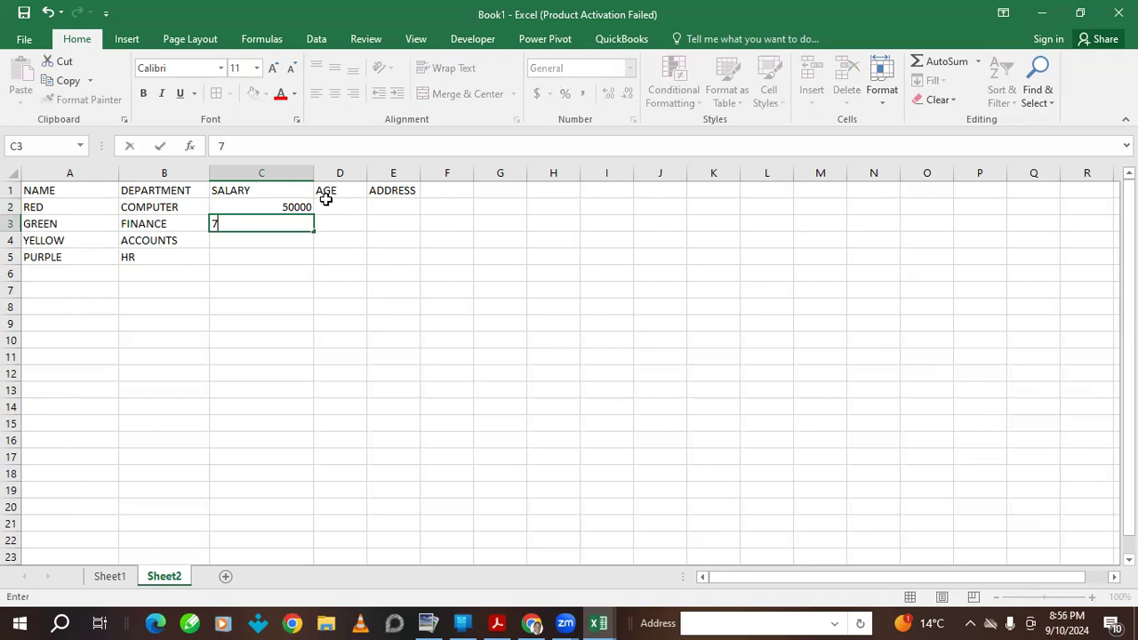
pyautogui.write('000')
pyautogui.click(236, 292)
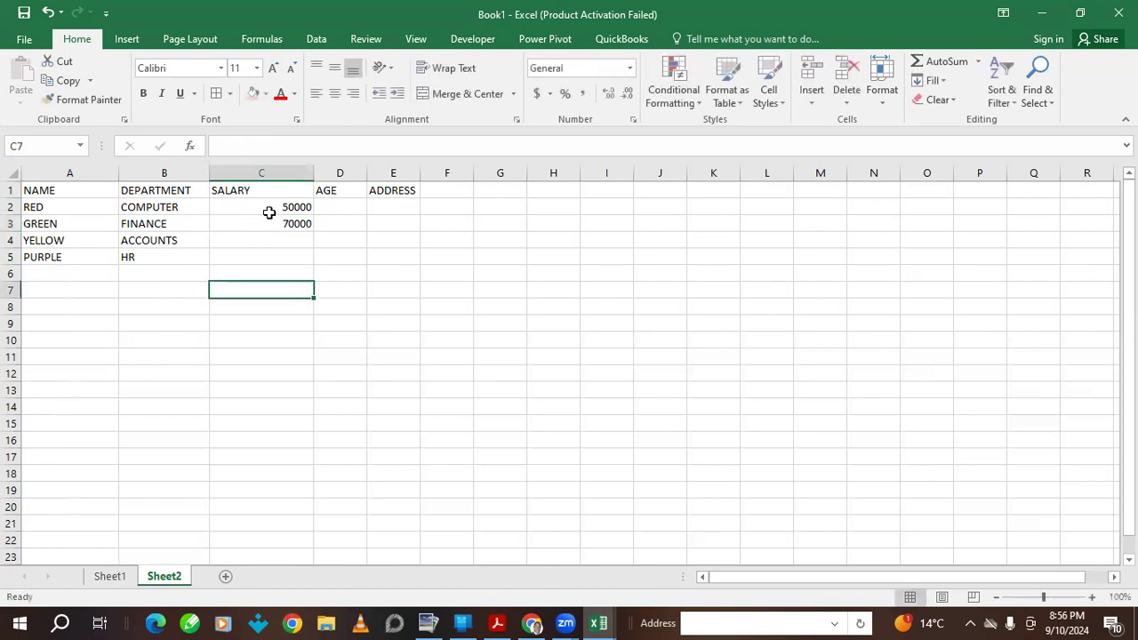
pyautogui.moveTo(291, 204); pyautogui.dragTo(311, 273)
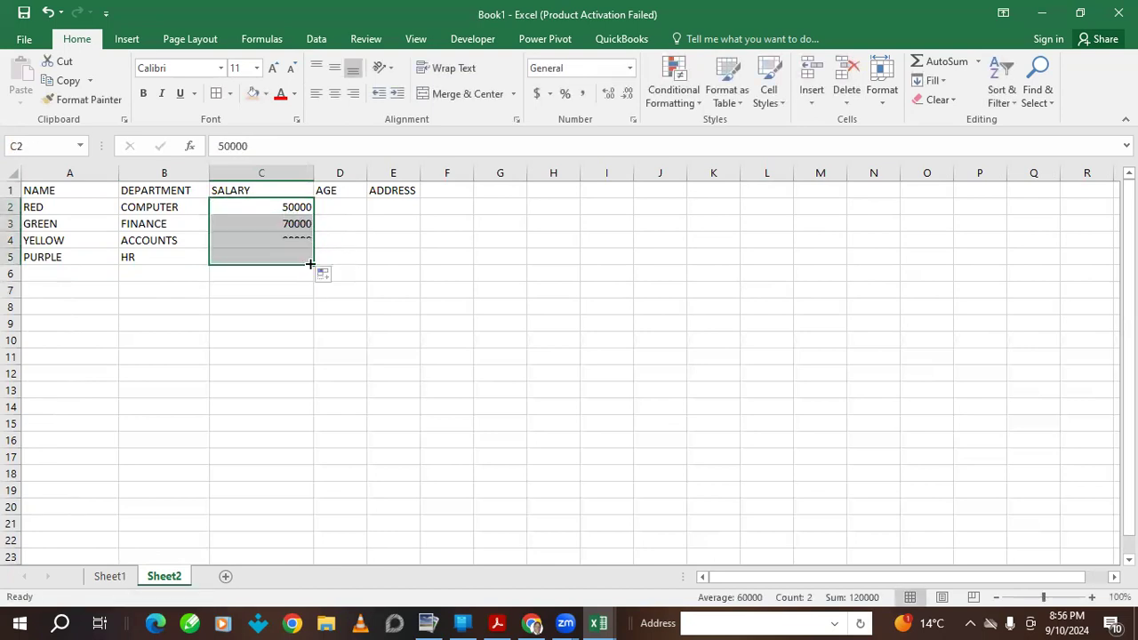
# - Enter ages 34 and 45 in D2:D3 and fill the series down to 67 in D5
pyautogui.click(346, 203)
pyautogui.write('34')
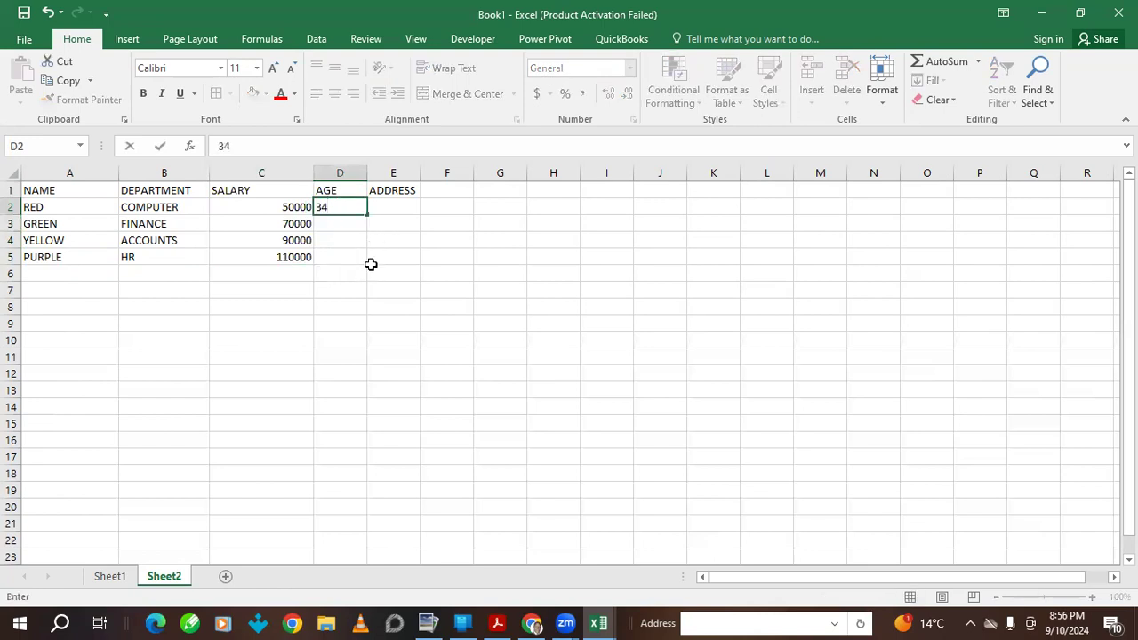
pyautogui.press('Return')
pyautogui.write('7')
pyautogui.press('BackSpace')
pyautogui.write('45')
pyautogui.click(389, 267)
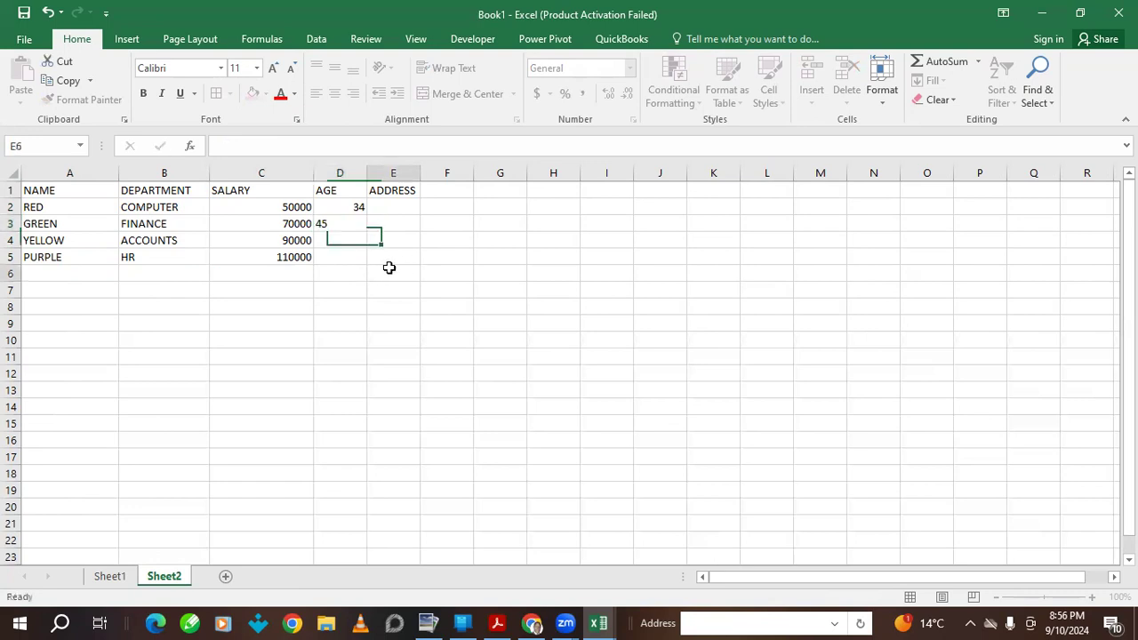
pyautogui.moveTo(350, 206); pyautogui.dragTo(371, 260)
pyautogui.click(394, 191)
# - Type a sample P.O. box address into cell E2
pyautogui.click(399, 205)
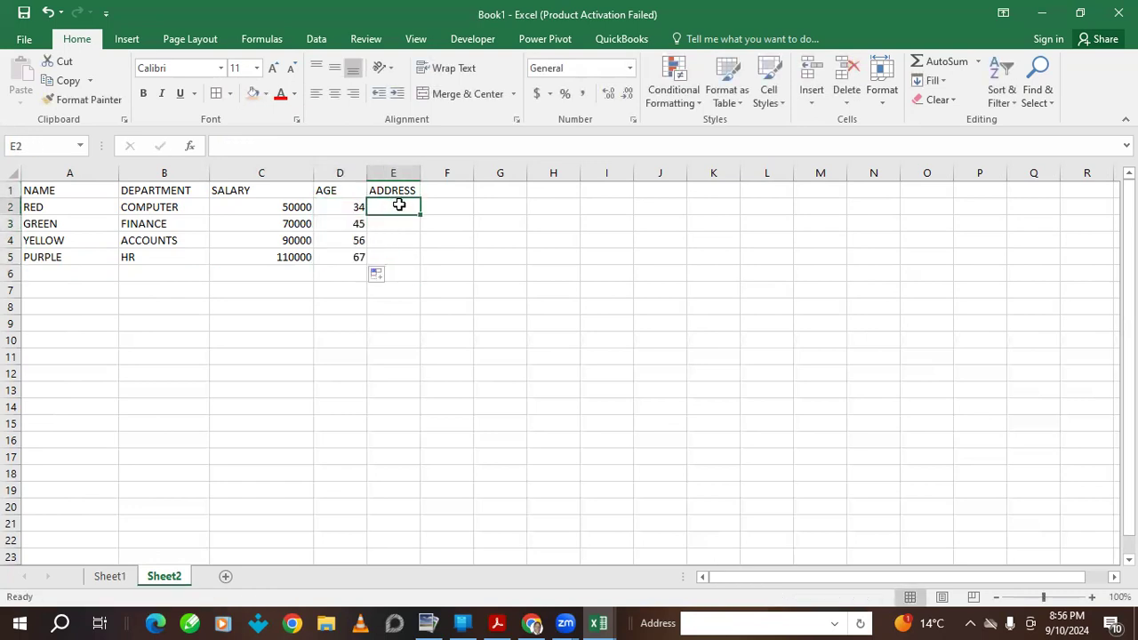
pyautogui.write('P')
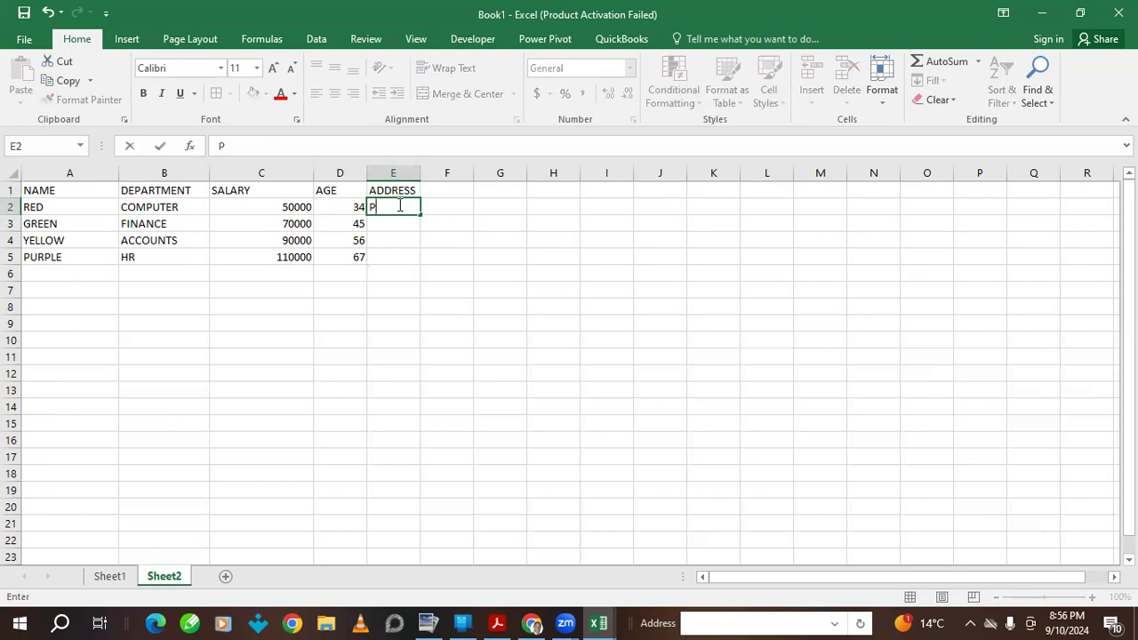
pyautogui.write('.O BOX')
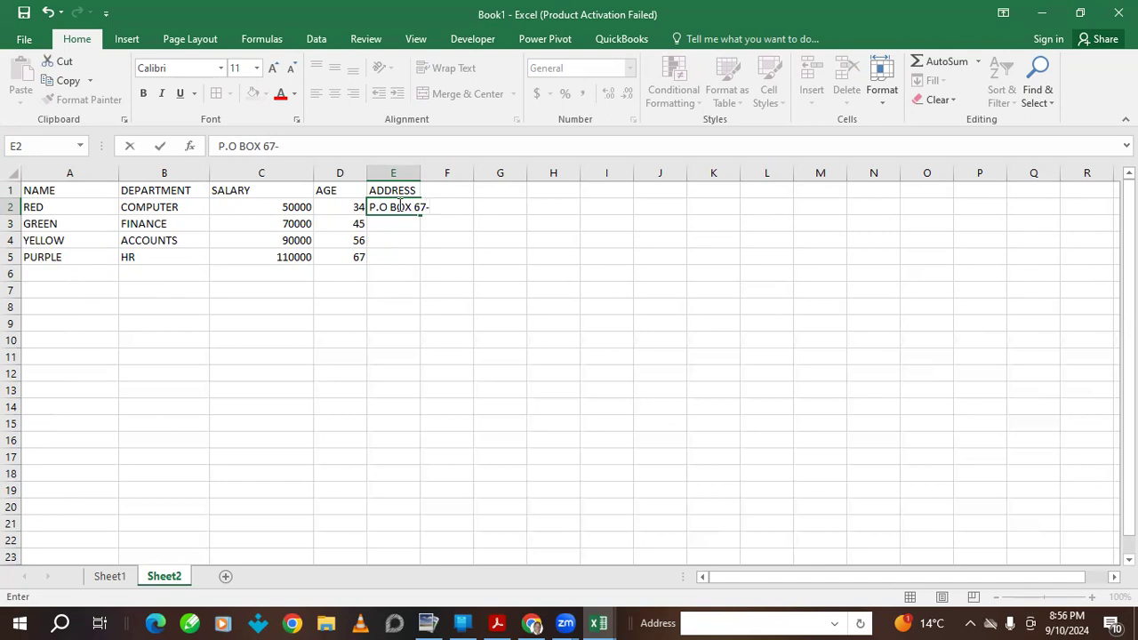
pyautogui.write('67-00900')
pyautogui.press('Return')
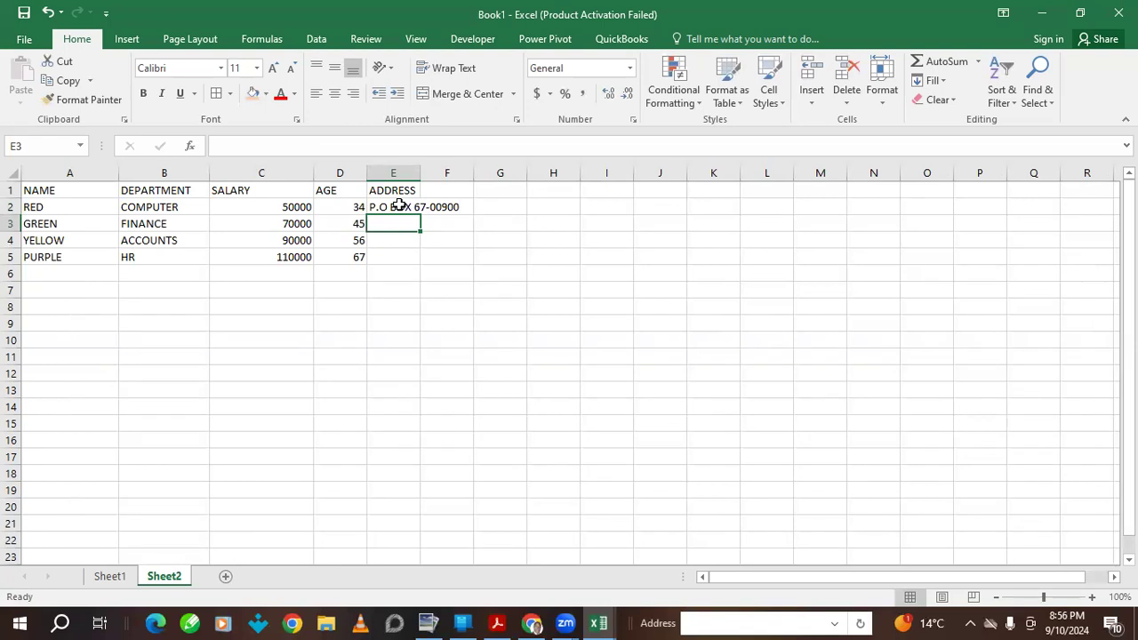
# - Copy the full address text from cell E2
pyautogui.click(395, 206)
pyautogui.click(388, 196)
pyautogui.click(391, 203)
pyautogui.doubleClick(391, 207)
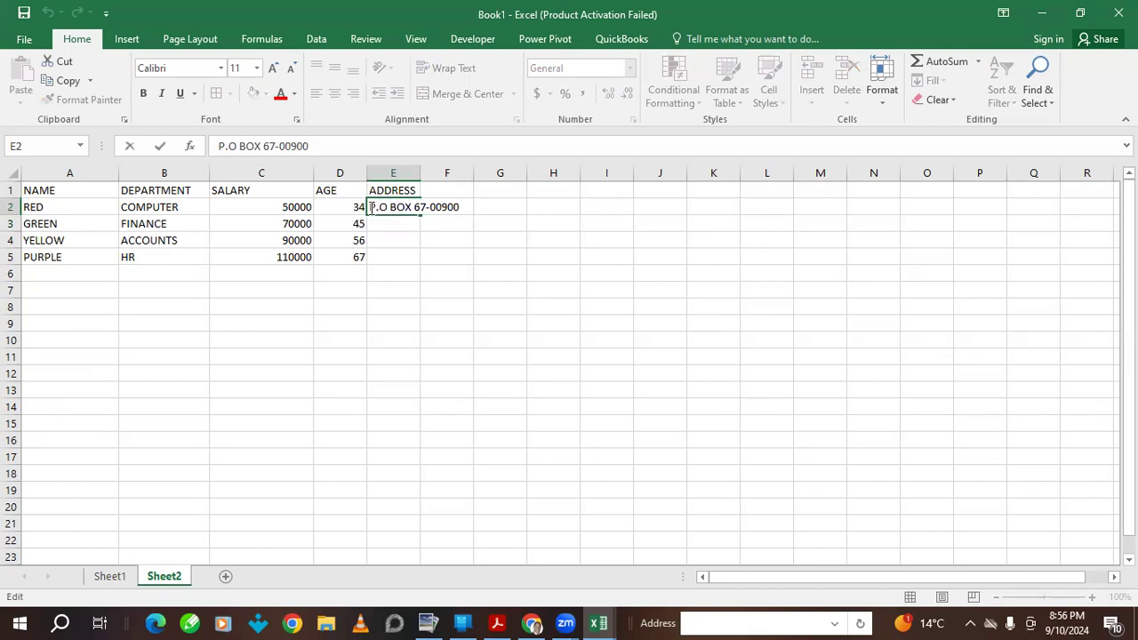
pyautogui.moveTo(370, 206); pyautogui.dragTo(472, 203)
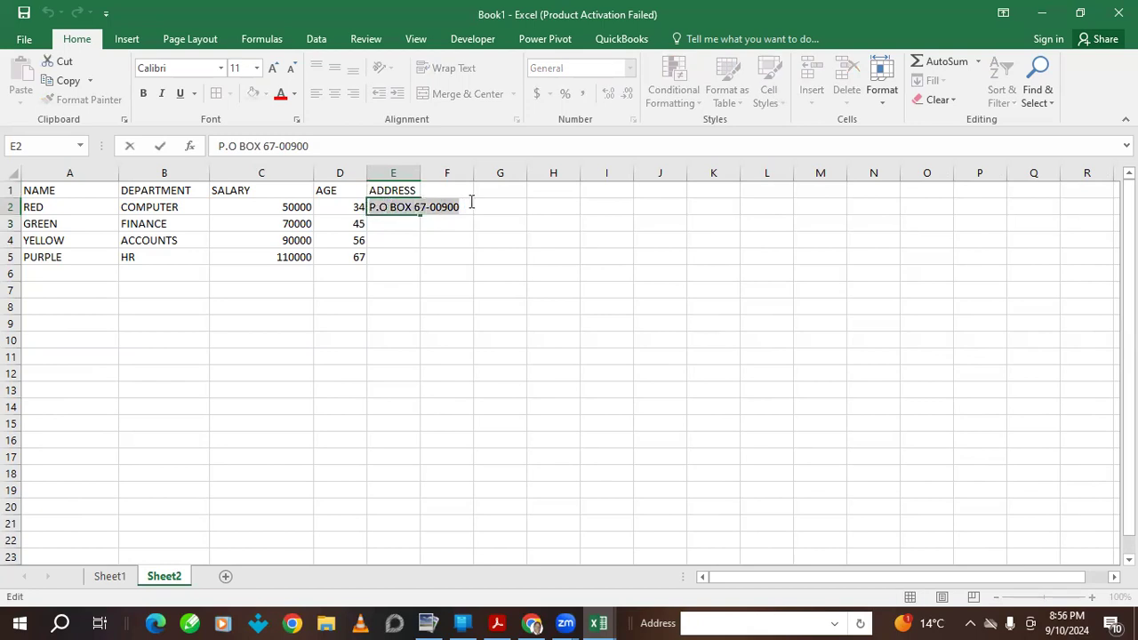
pyautogui.hotkey('ctrl', 'c')
# - Paste the copied address into cells E3, E4 and E5
pyautogui.click(396, 225)
pyautogui.doubleClick(396, 224)
pyautogui.hotkey('ctrl', 'v')
pyautogui.click(391, 235)
pyautogui.doubleClick(391, 235)
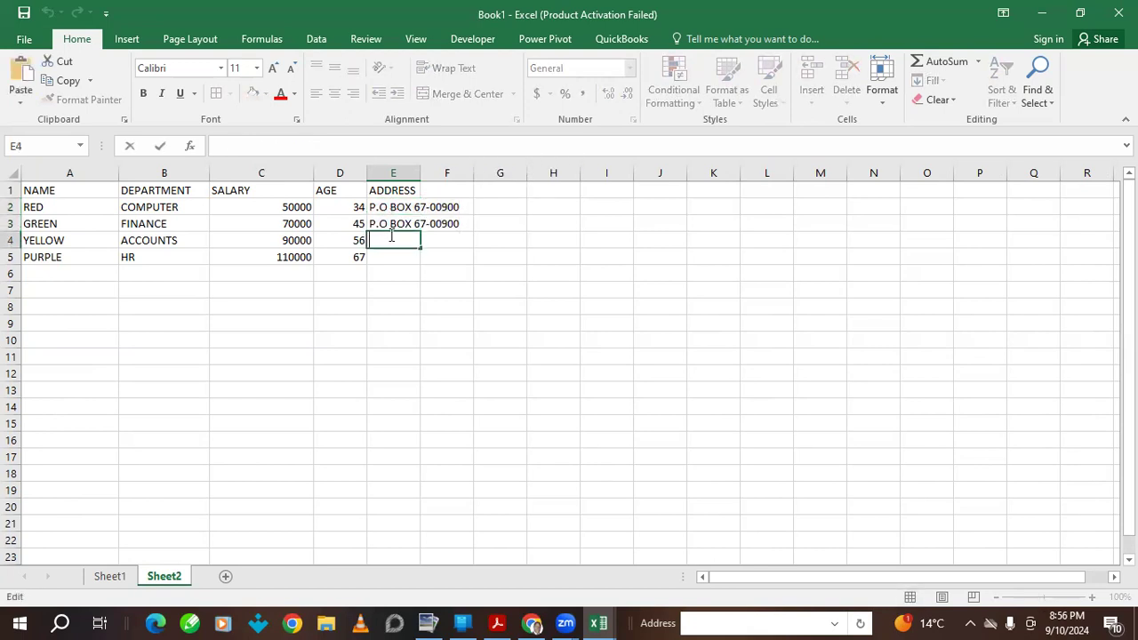
pyautogui.hotkey('ctrl', 'v')
pyautogui.click(387, 257)
pyautogui.doubleClick(388, 257)
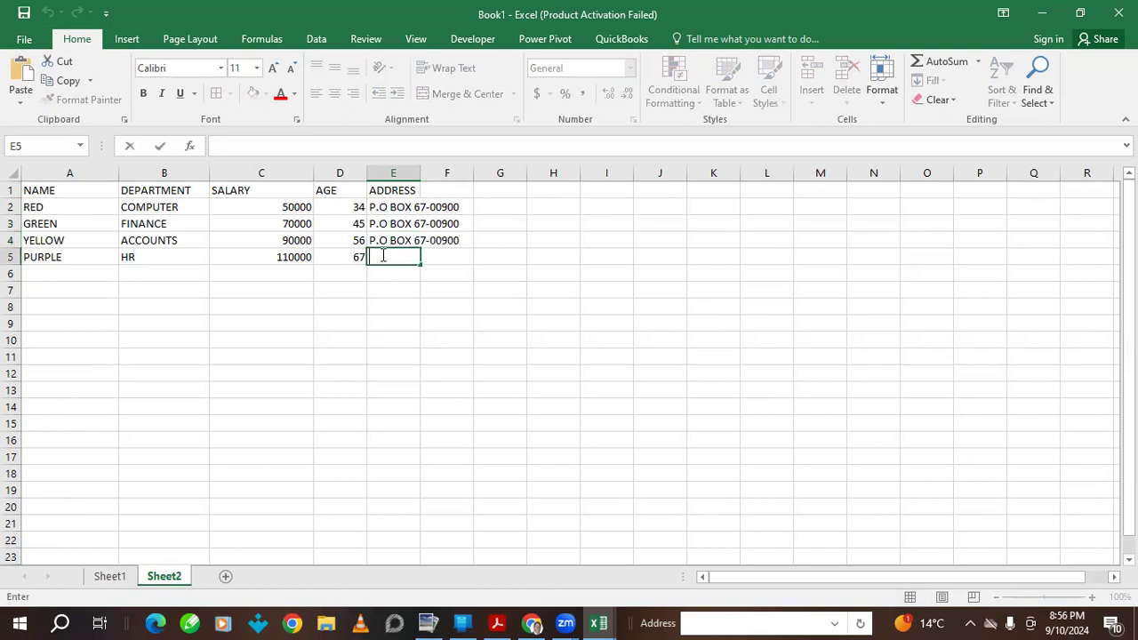
pyautogui.hotkey('ctrl', 'v')
pyautogui.click(413, 221)
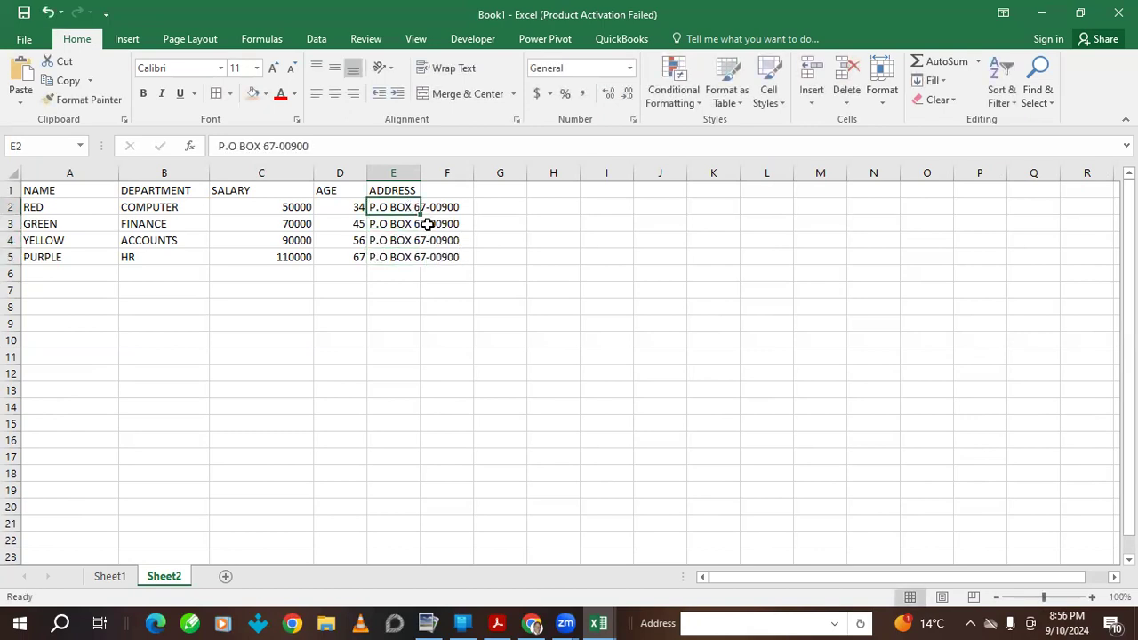
# - Change the box numbers in E3, E4 and E5 so each differs, then widen column E
pyautogui.click(424, 225)
pyautogui.press('Home')
pyautogui.click(416, 224)
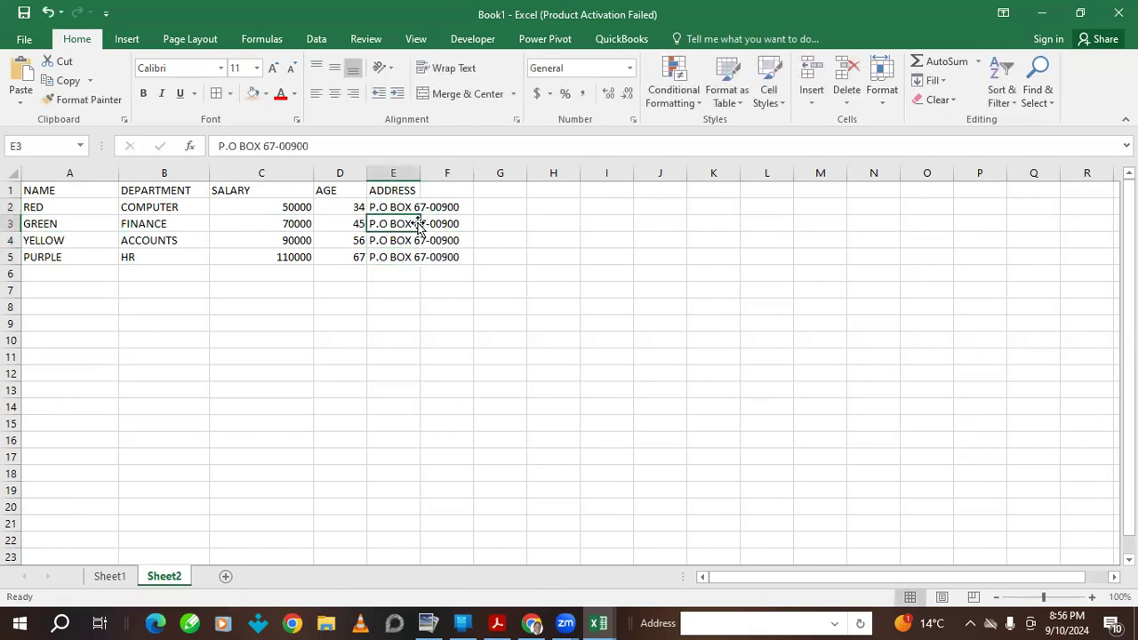
pyautogui.doubleClick(399, 223)
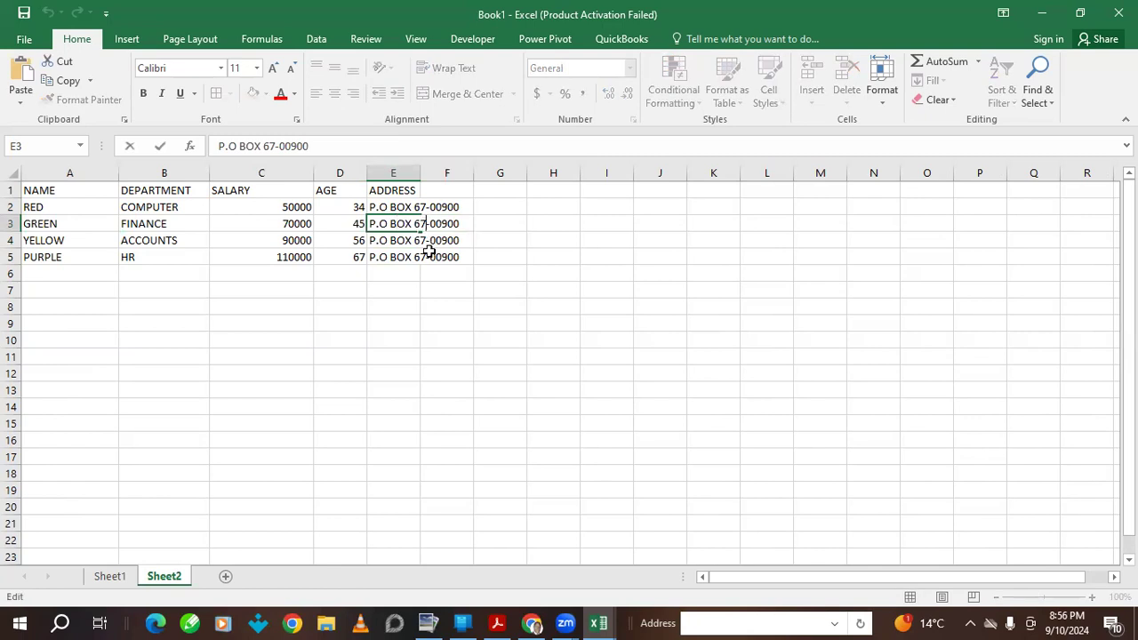
pyautogui.write('0')
pyautogui.click(414, 240)
pyautogui.doubleClick(428, 240)
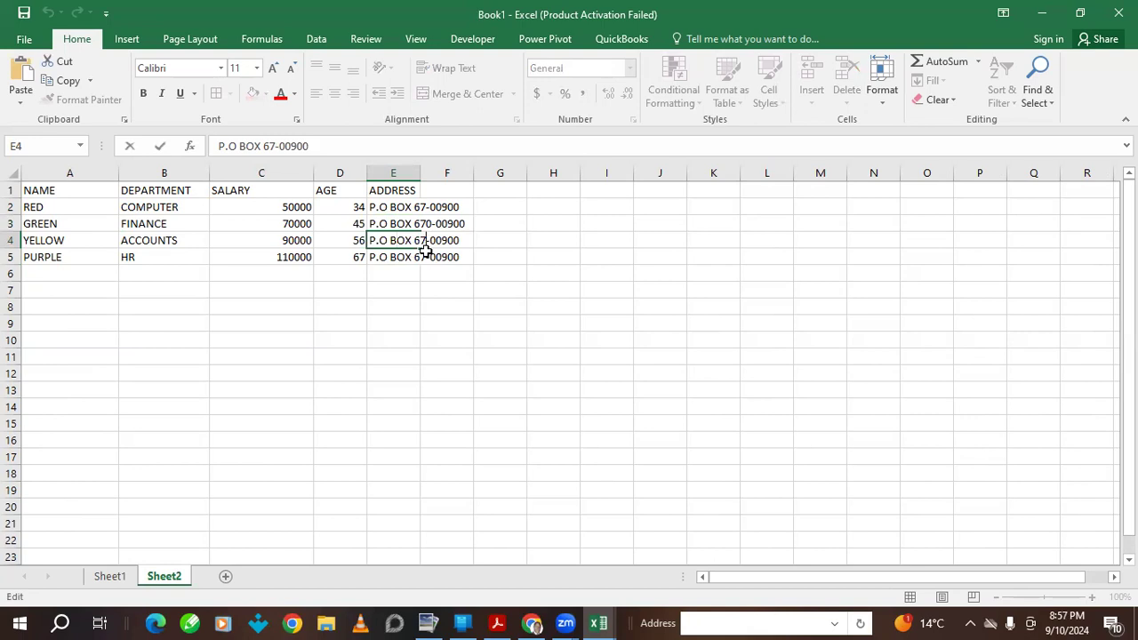
pyautogui.write('6')
pyautogui.click(382, 257)
pyautogui.doubleClick(425, 257)
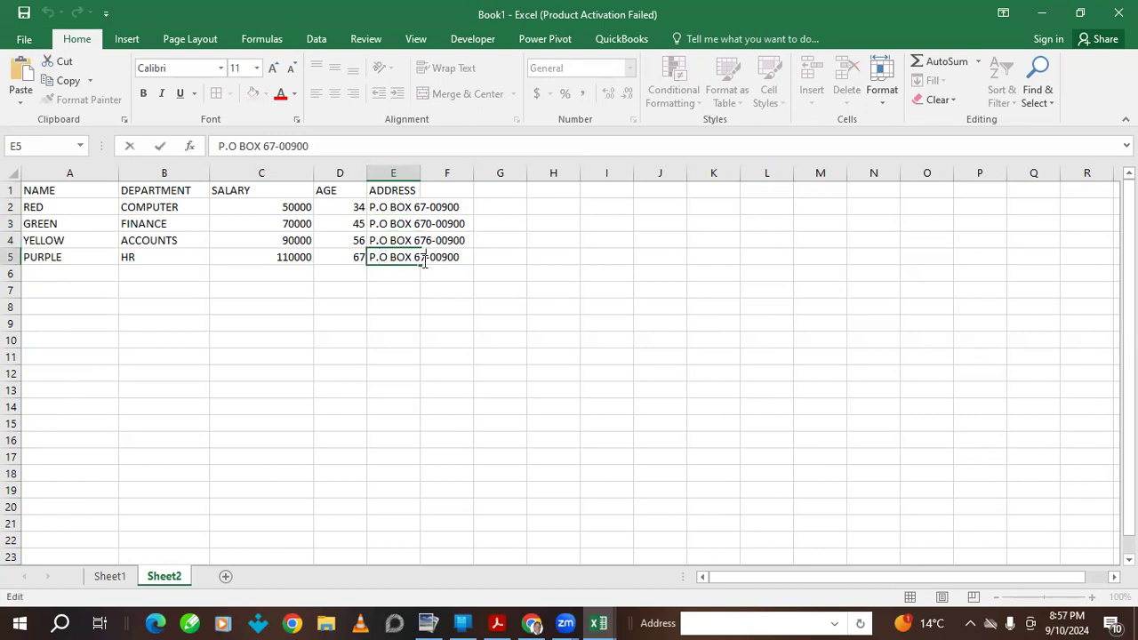
pyautogui.write('9')
pyautogui.click(481, 242)
pyautogui.moveTo(419, 177); pyautogui.dragTo(488, 177)
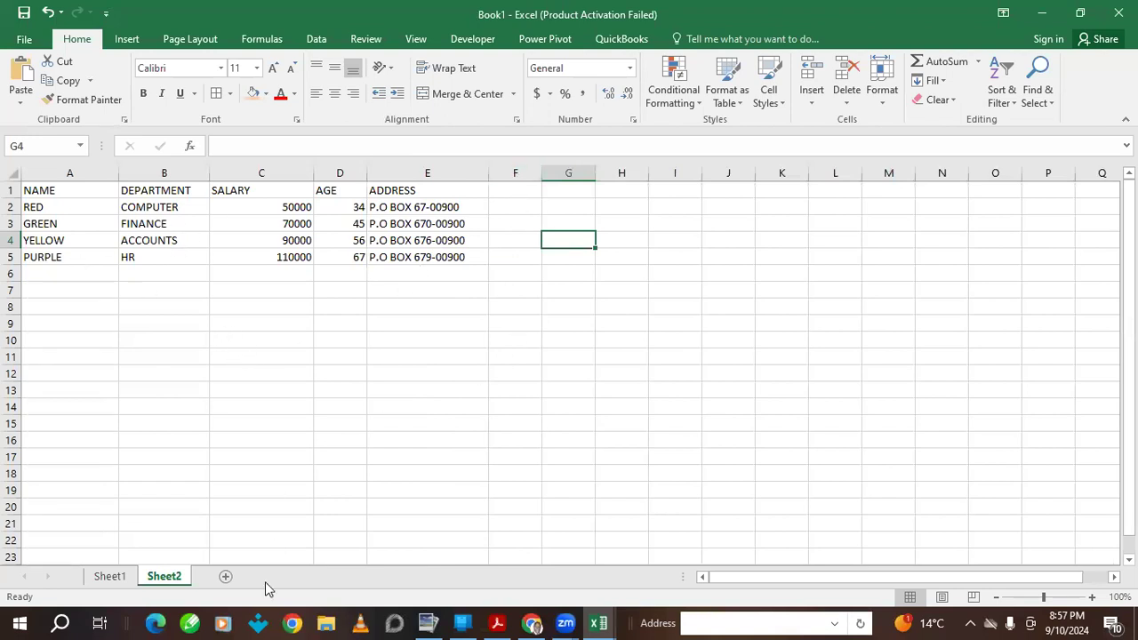
# - Copy the Sheet2 header row A1:E1
pyautogui.click(109, 576)
pyautogui.click(32, 374)
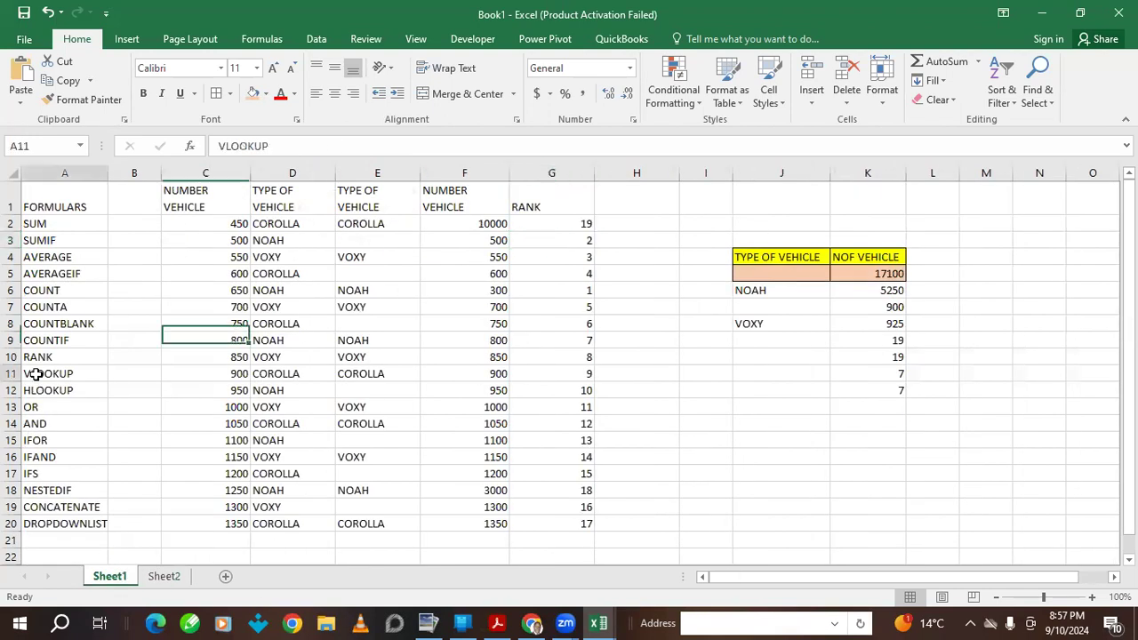
pyautogui.click(166, 578)
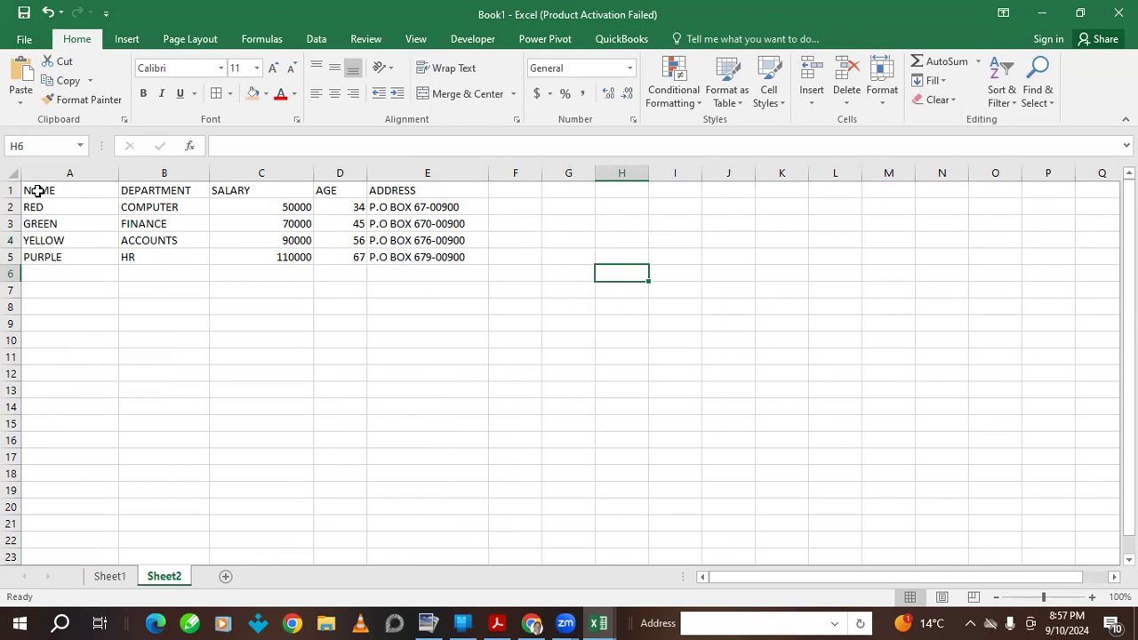
pyautogui.moveTo(35, 191); pyautogui.dragTo(437, 190)
pyautogui.hotkey('ctrl', 'c')
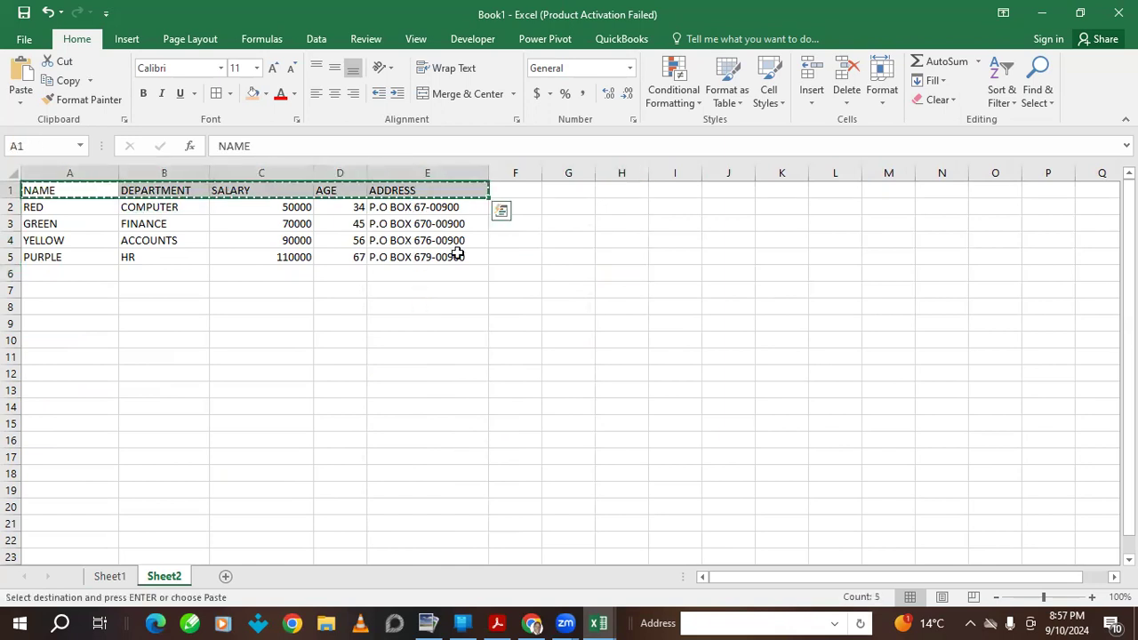
pyautogui.rightClick(437, 186)
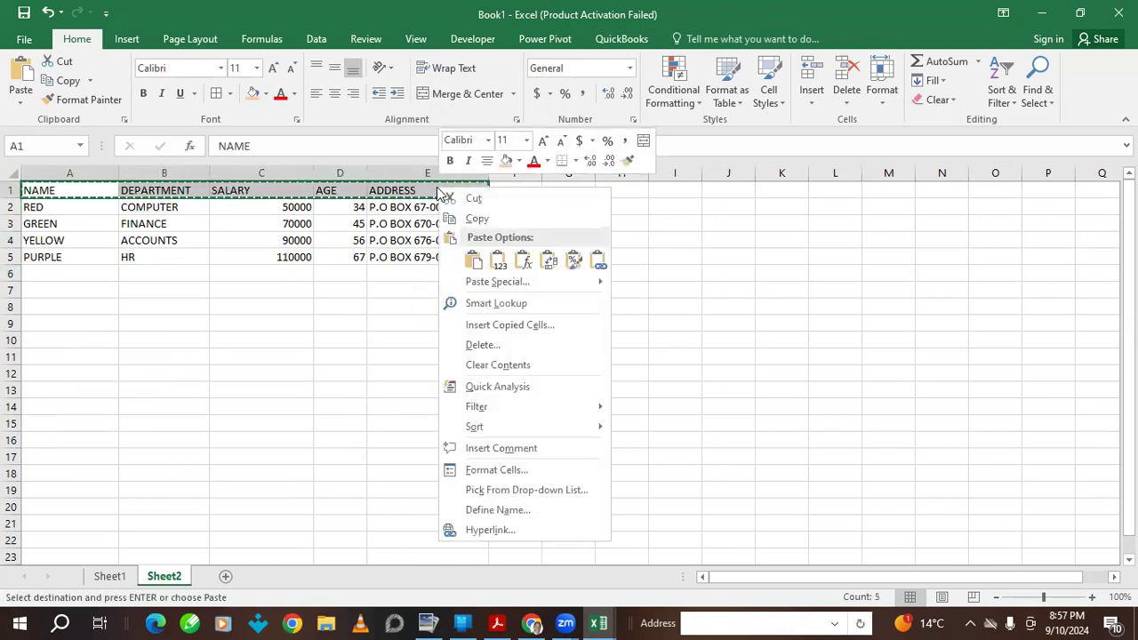
pyautogui.click(484, 220)
# - Paste the headers transposed into H6:H10 with Paste Special, then widen column H
pyautogui.click(610, 273)
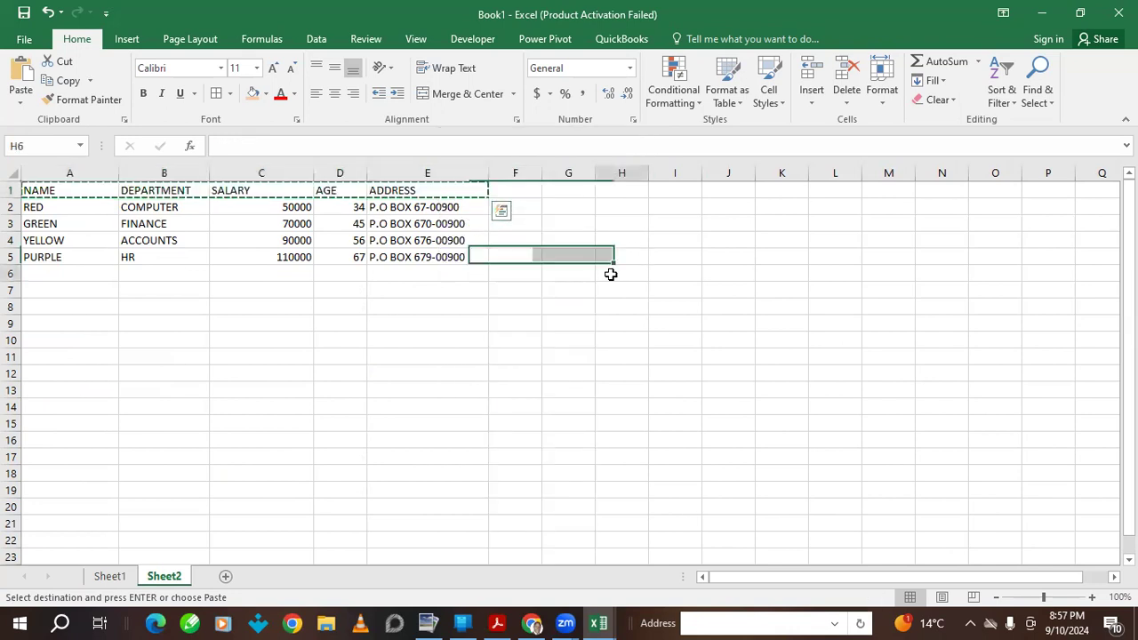
pyautogui.rightClick(610, 274)
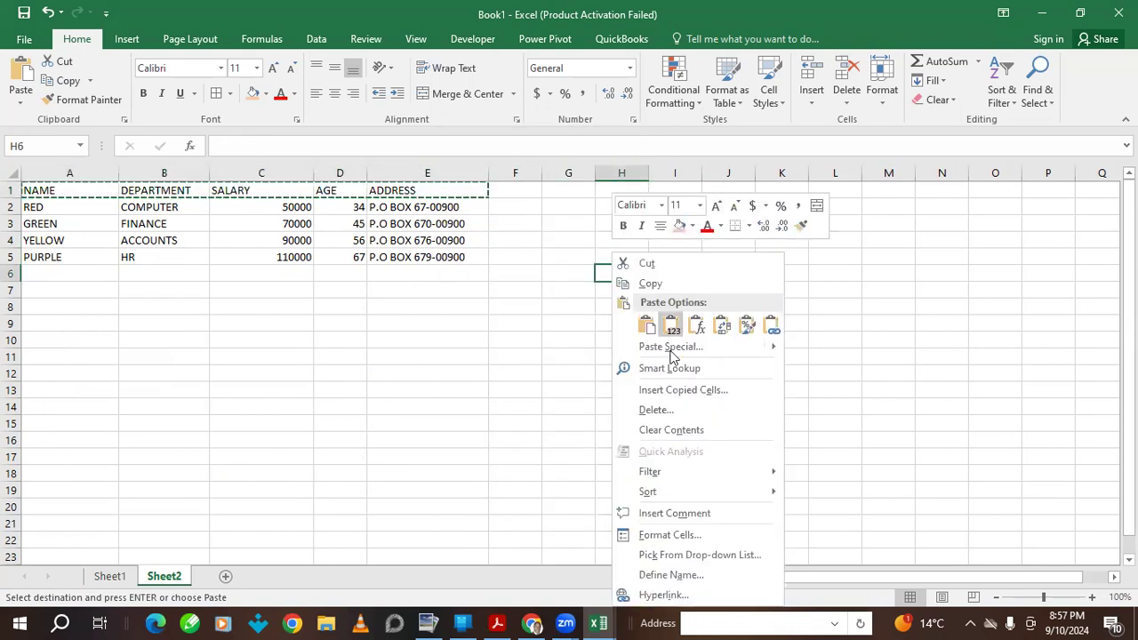
pyautogui.moveTo(666, 354)
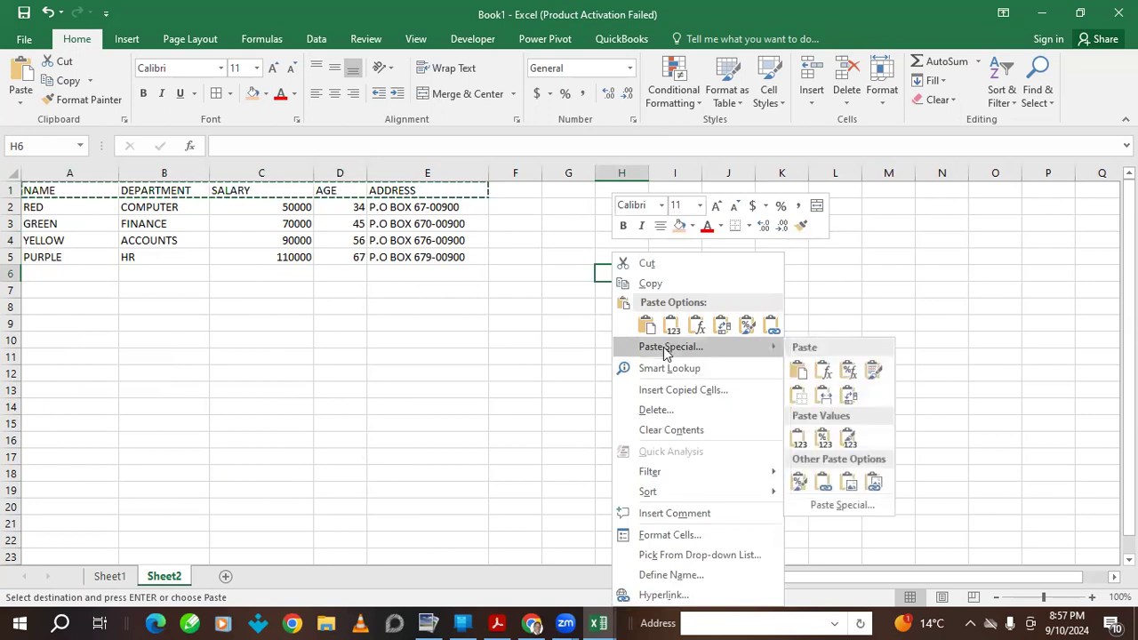
pyautogui.click(665, 348)
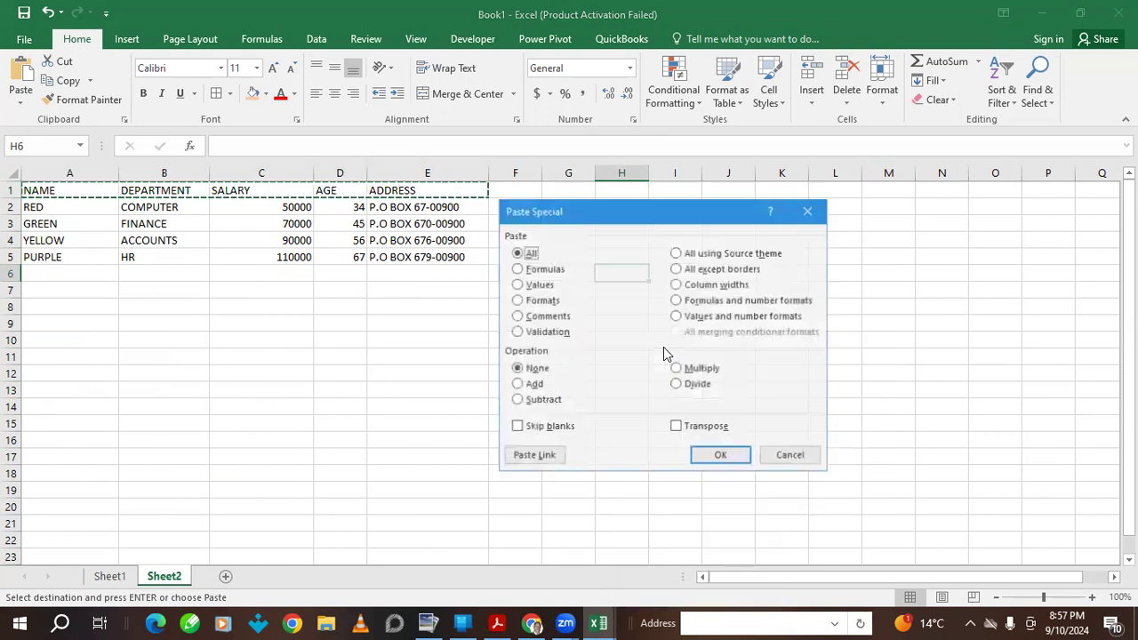
pyautogui.click(675, 430)
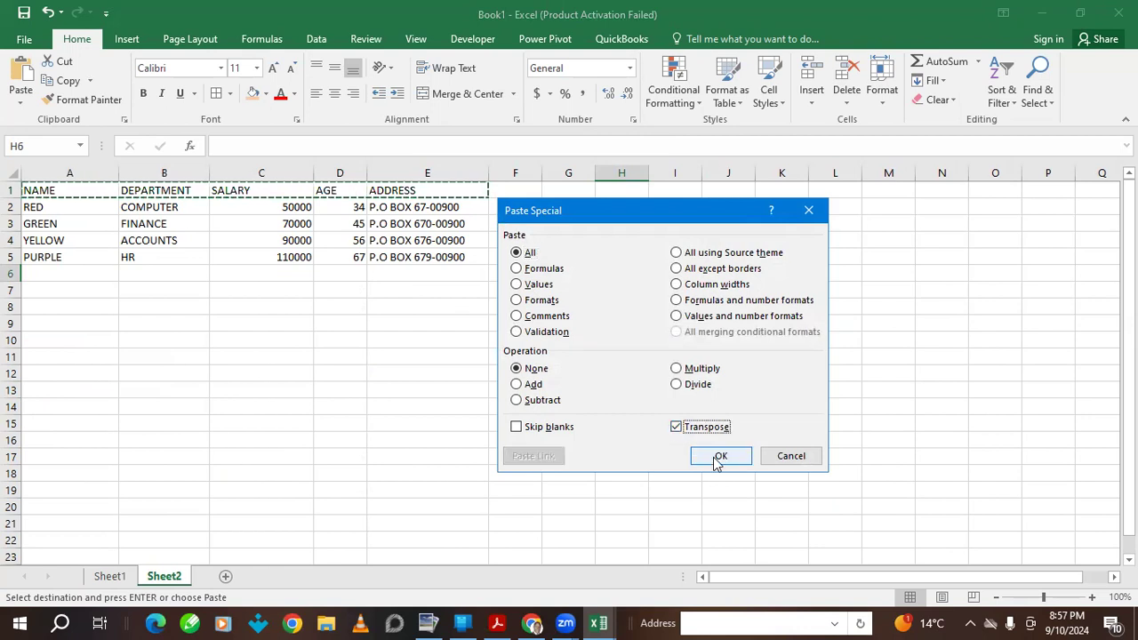
pyautogui.click(718, 459)
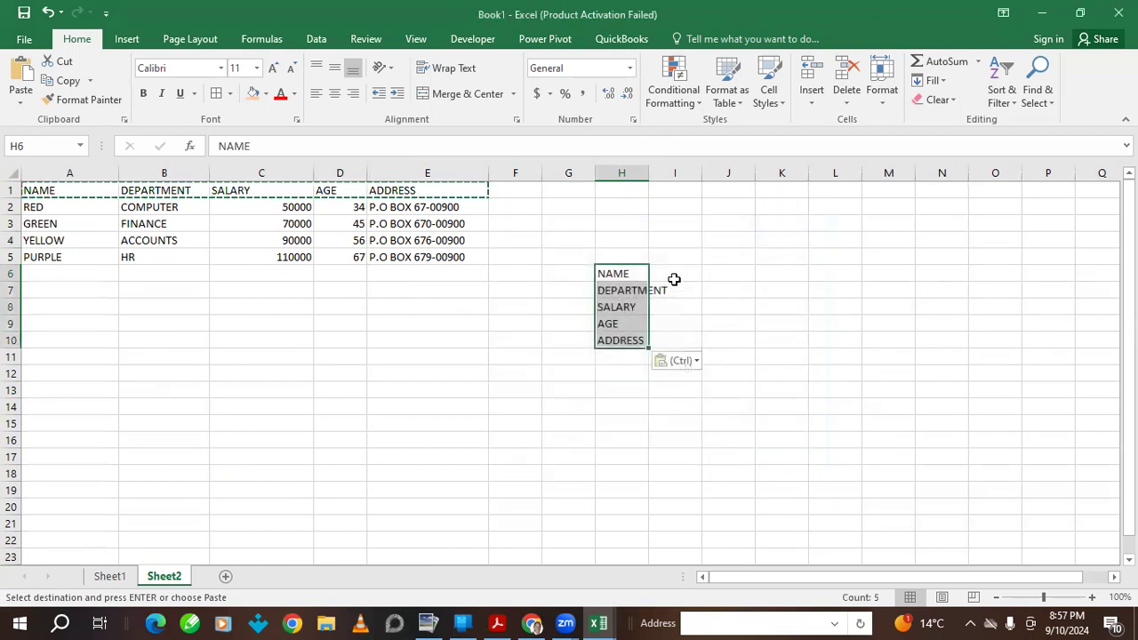
pyautogui.moveTo(650, 175); pyautogui.dragTo(683, 178)
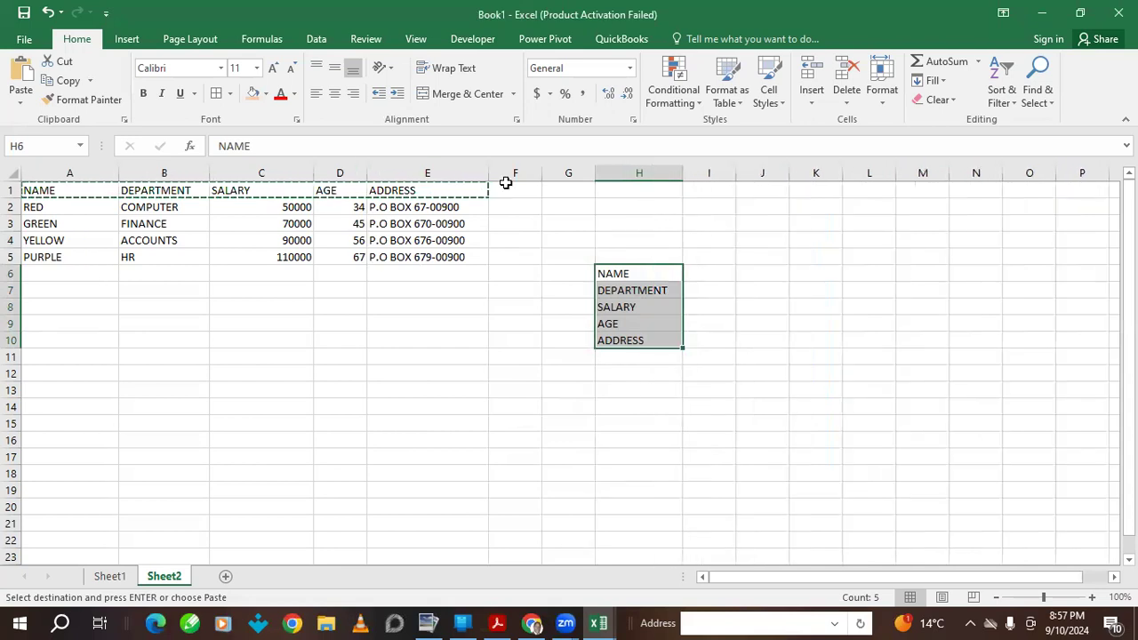
# - Enter RED in cell I6 as the name to look up
pyautogui.moveTo(612, 623)
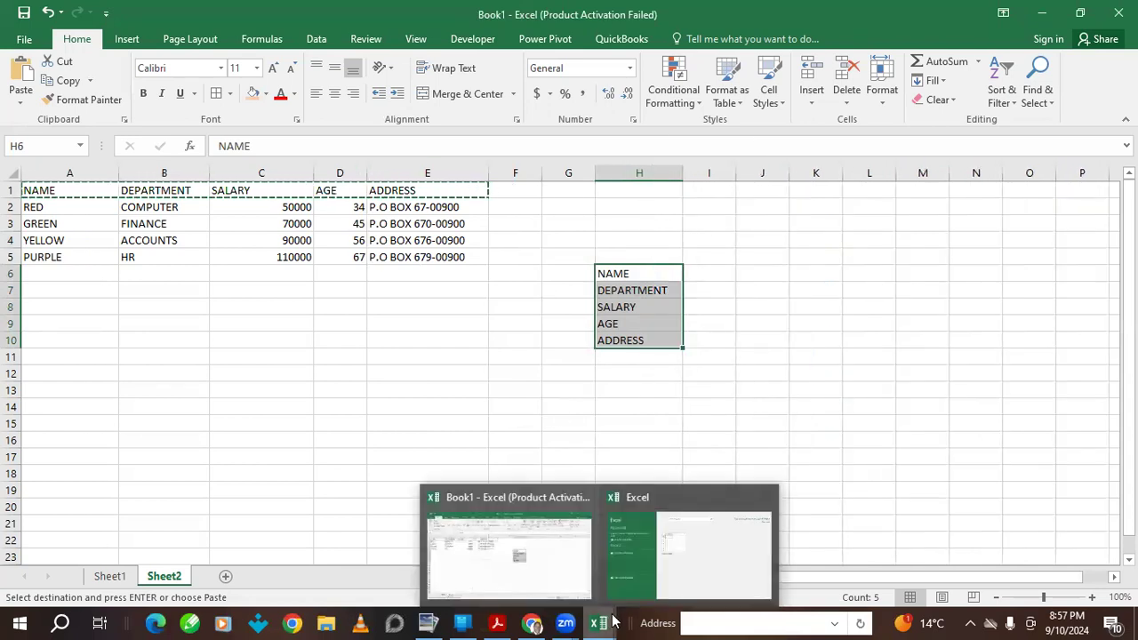
pyautogui.click(722, 272)
pyautogui.write('RED')
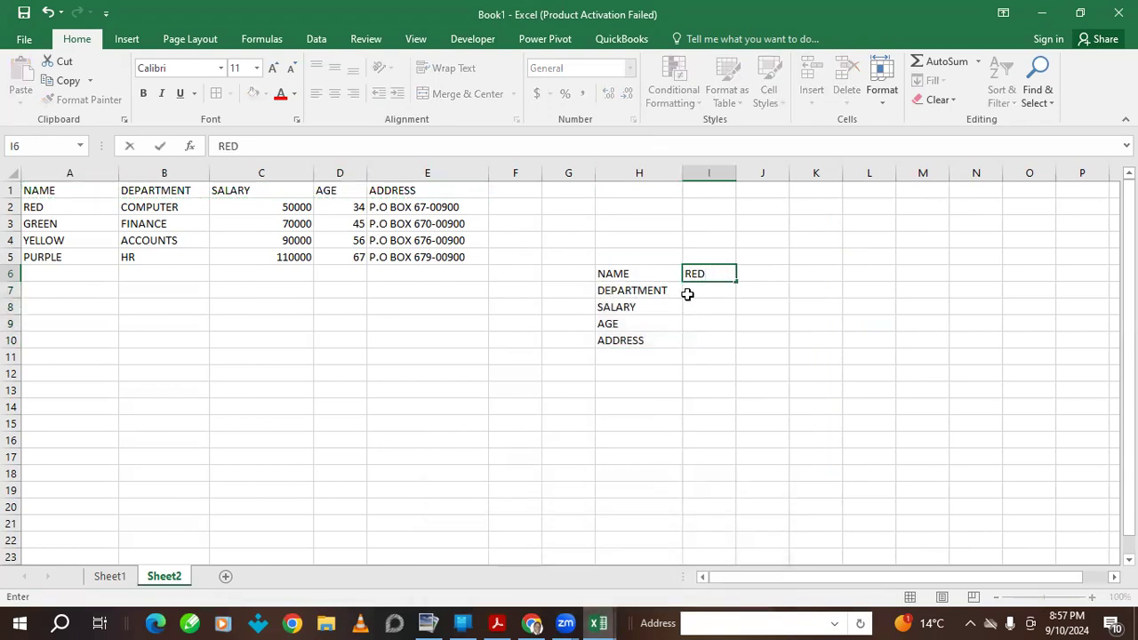
pyautogui.click(688, 292)
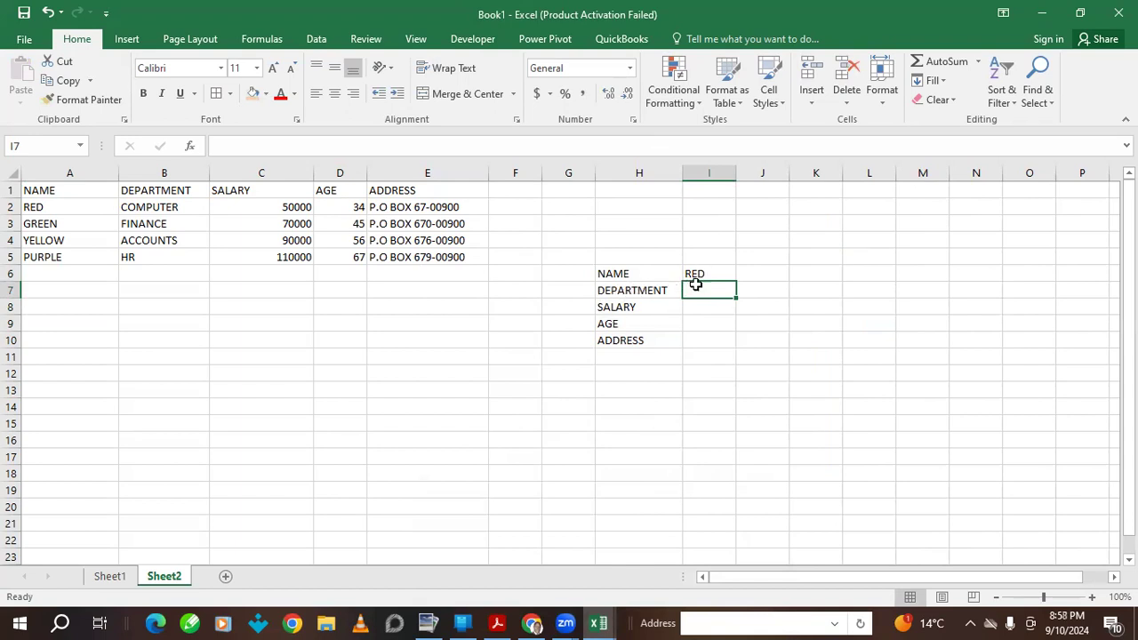
# - In I7 enter =VLOOKUP(I6,A1:E5,2,FALSE), returning the department COMPUTER
pyautogui.write('=')
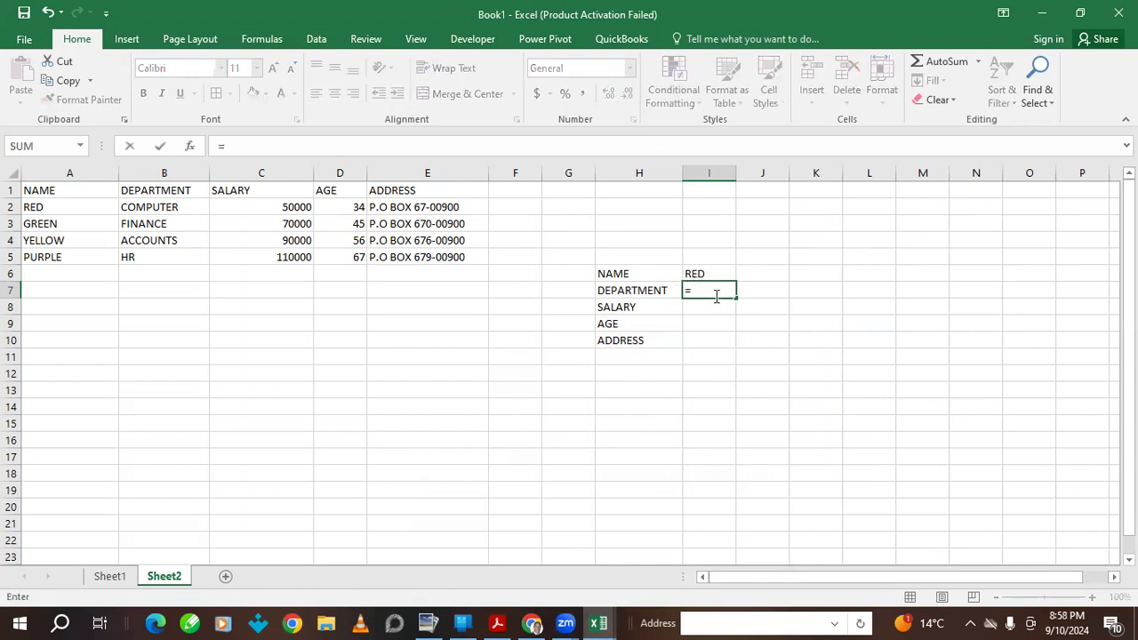
pyautogui.write('RE')
pyautogui.press('BackSpace')
pyautogui.press('BackSpace')
pyautogui.write('VLOO')
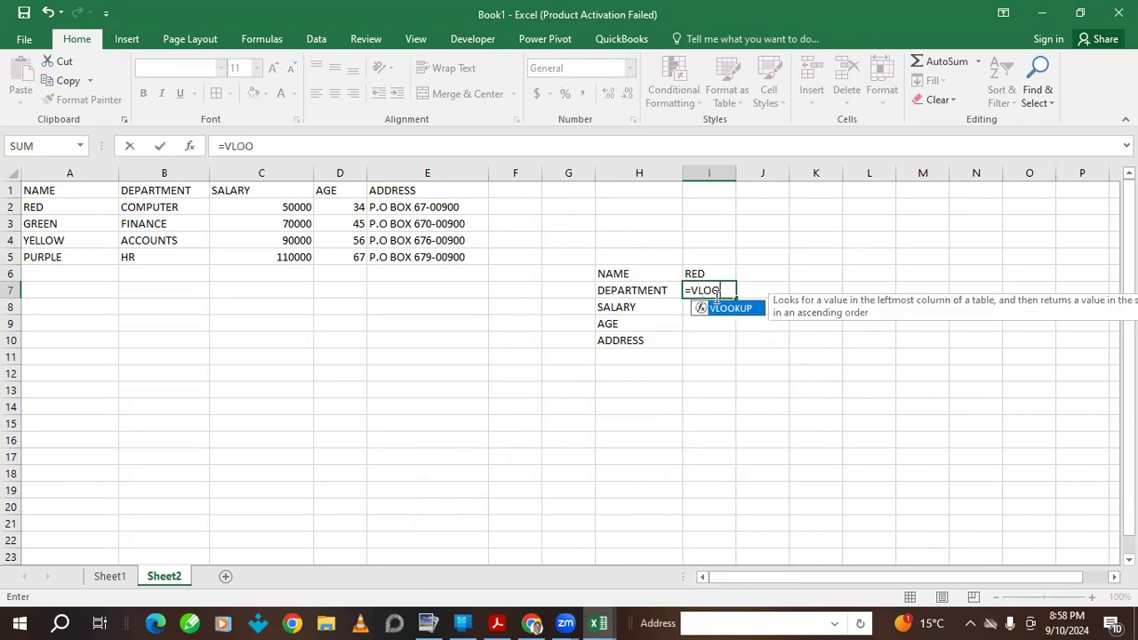
pyautogui.write('KUP(')
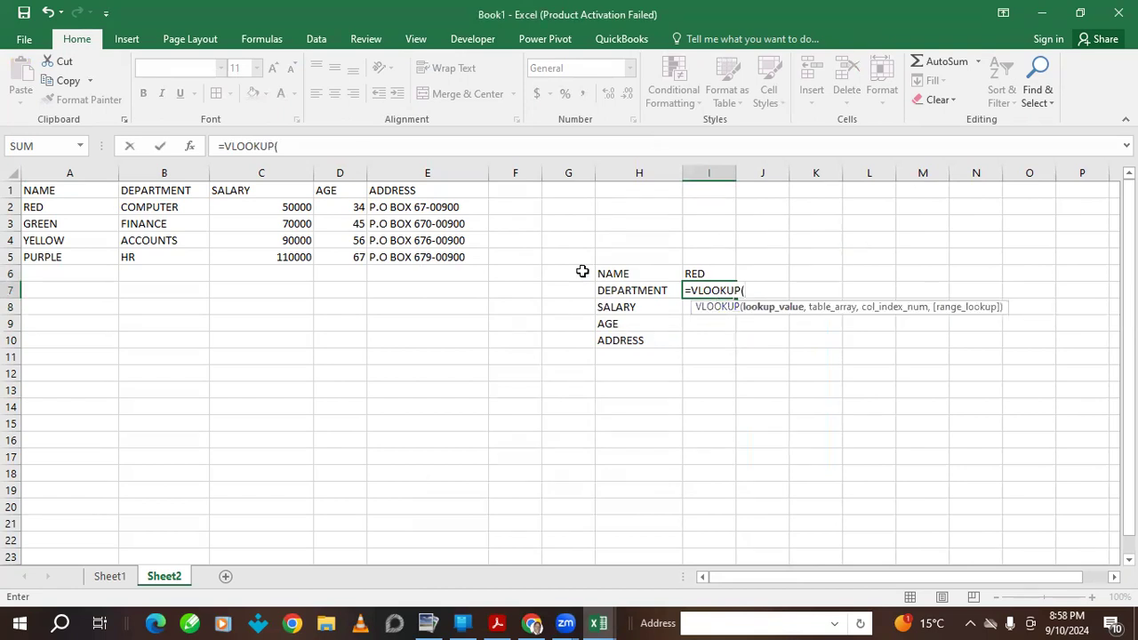
pyautogui.click(701, 272)
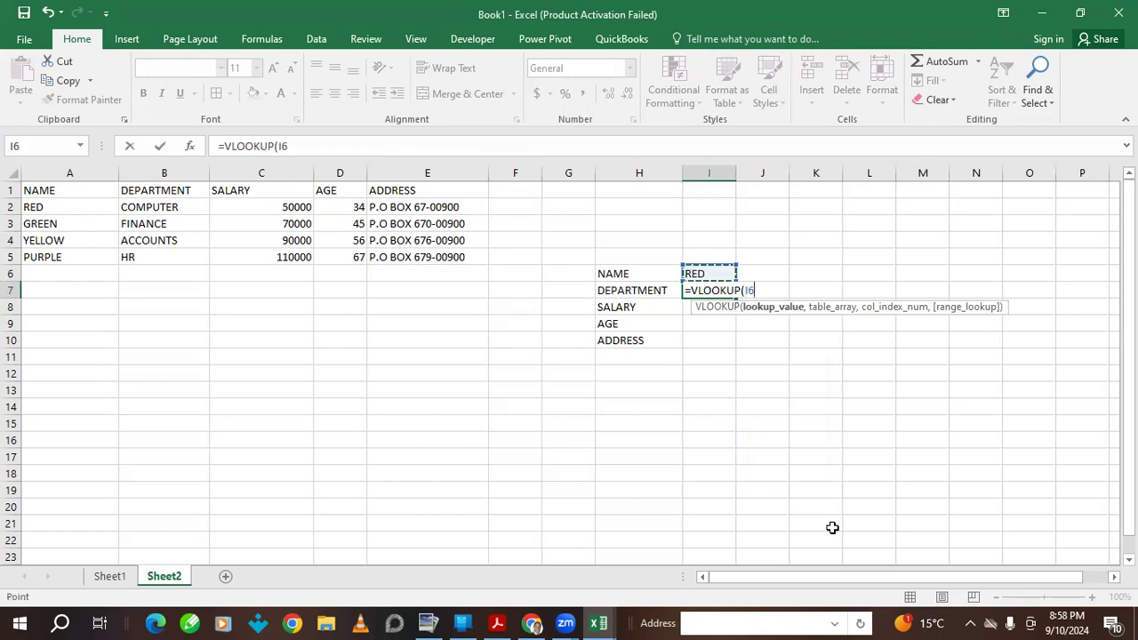
pyautogui.write(',')
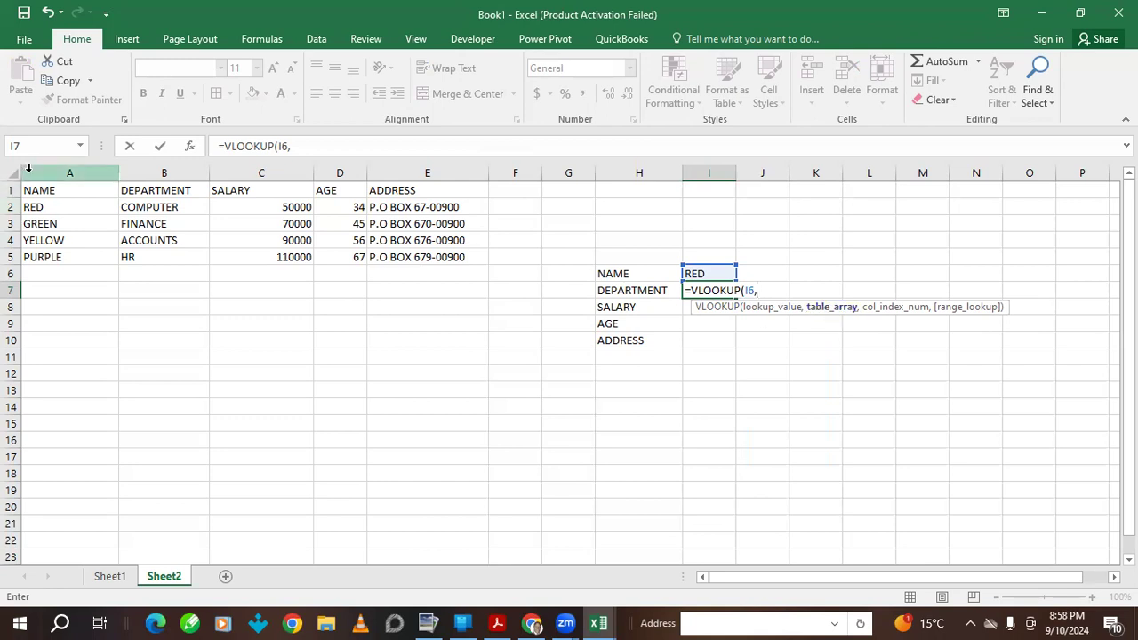
pyautogui.moveTo(37, 187); pyautogui.dragTo(407, 258)
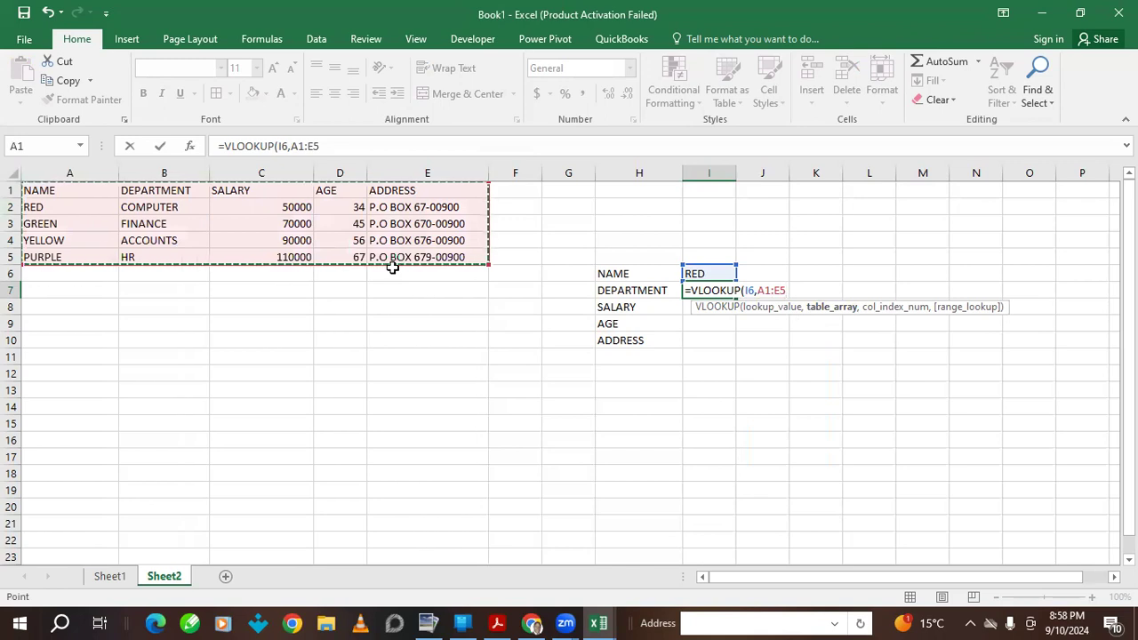
pyautogui.write(',')
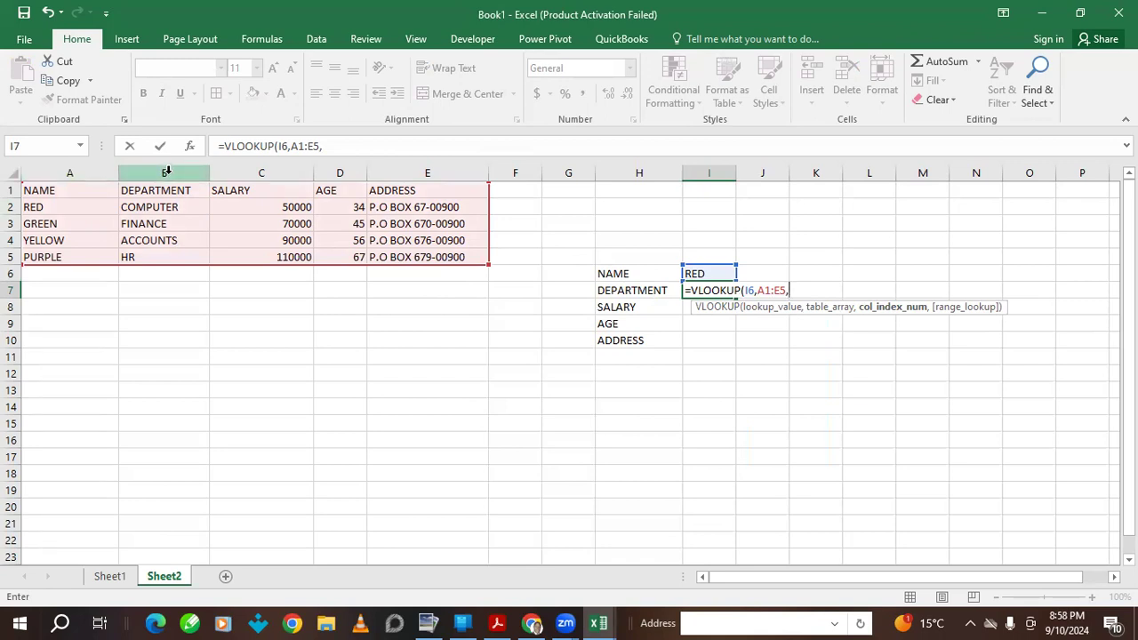
pyautogui.write('2,')
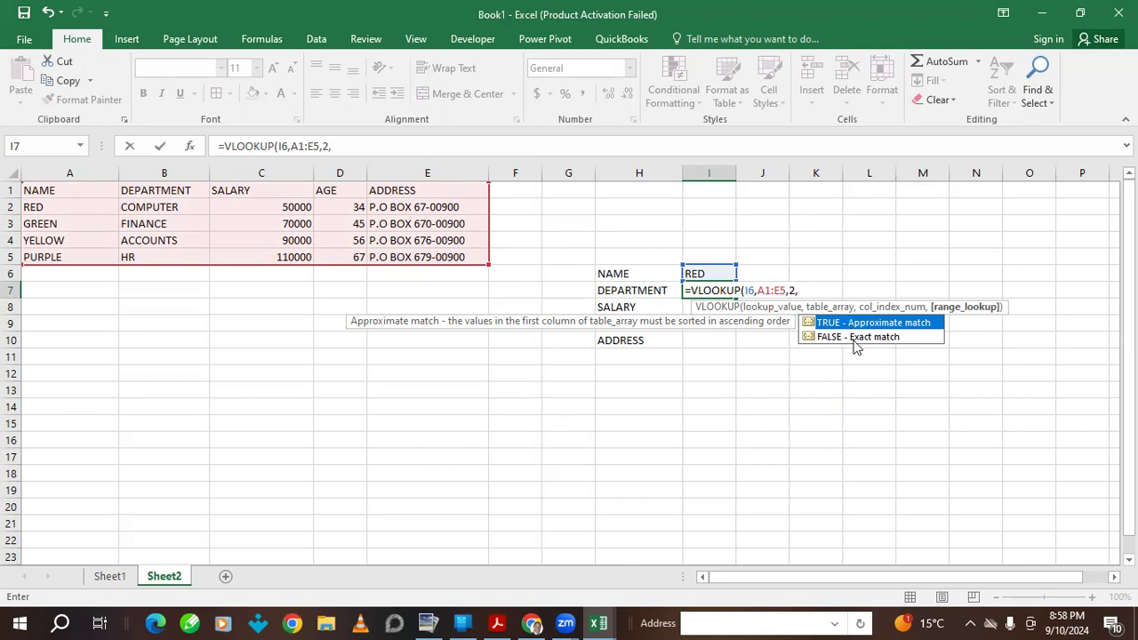
pyautogui.write('FALSE)')
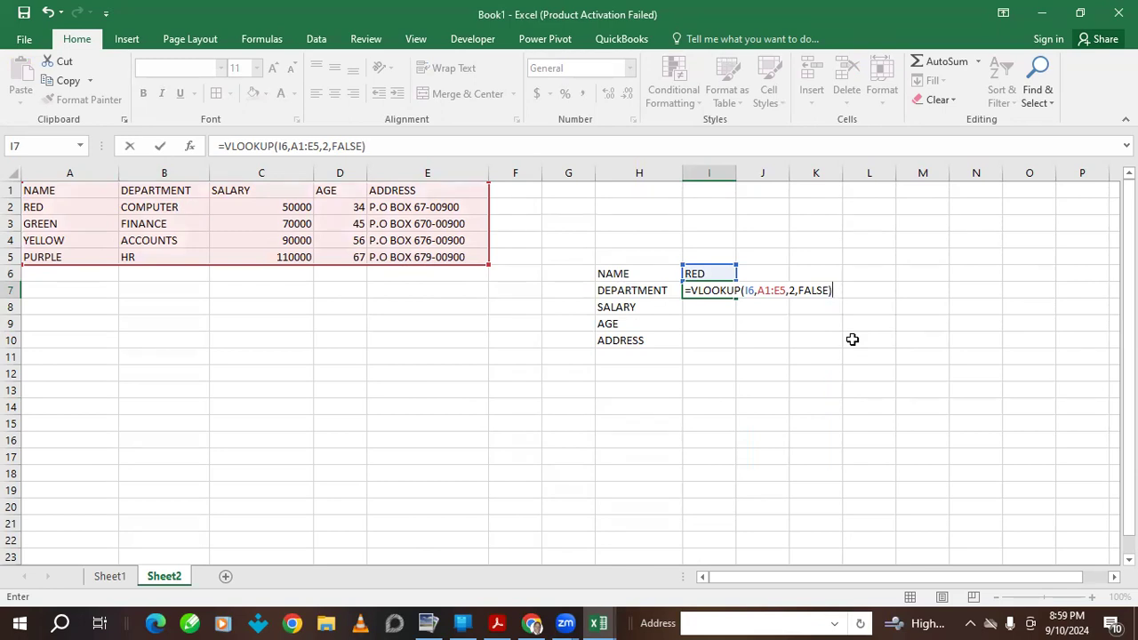
pyautogui.press('Return')
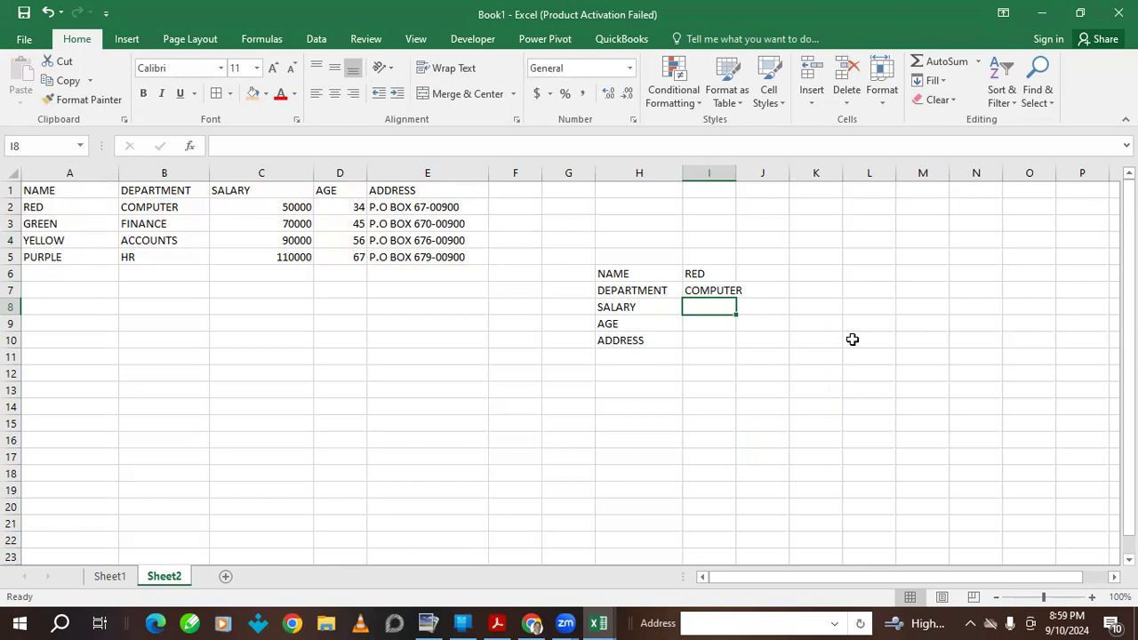
# - In I8 enter =VLOOKUP(I6,A1:E5,3,FALSE) to return RED's salary of 50000
pyautogui.write('=VLOOKUP')
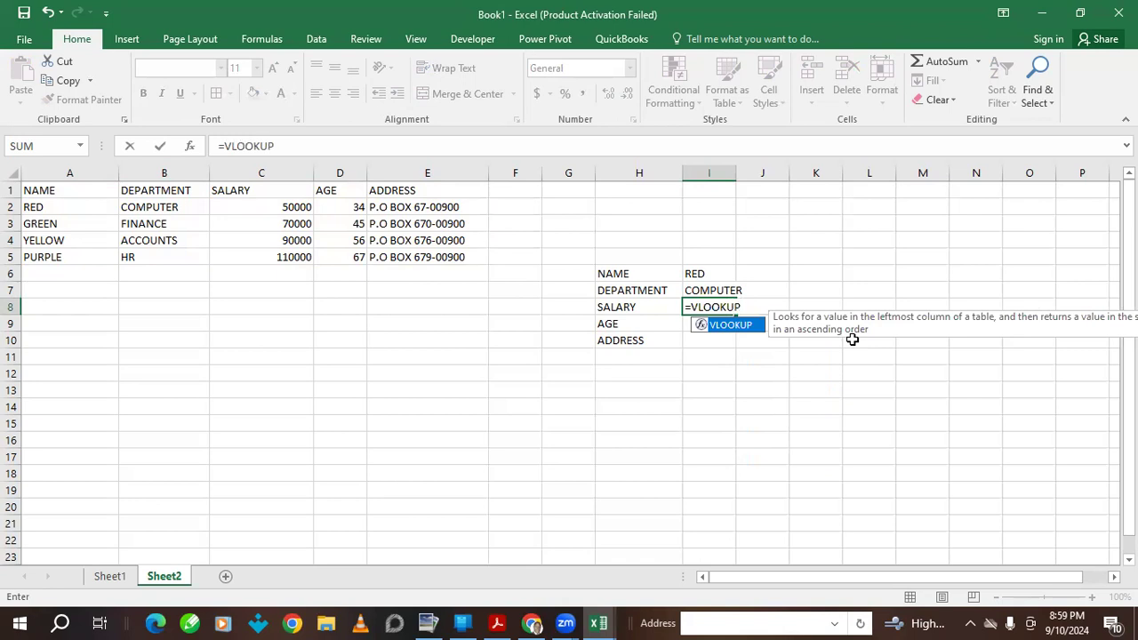
pyautogui.write('(')
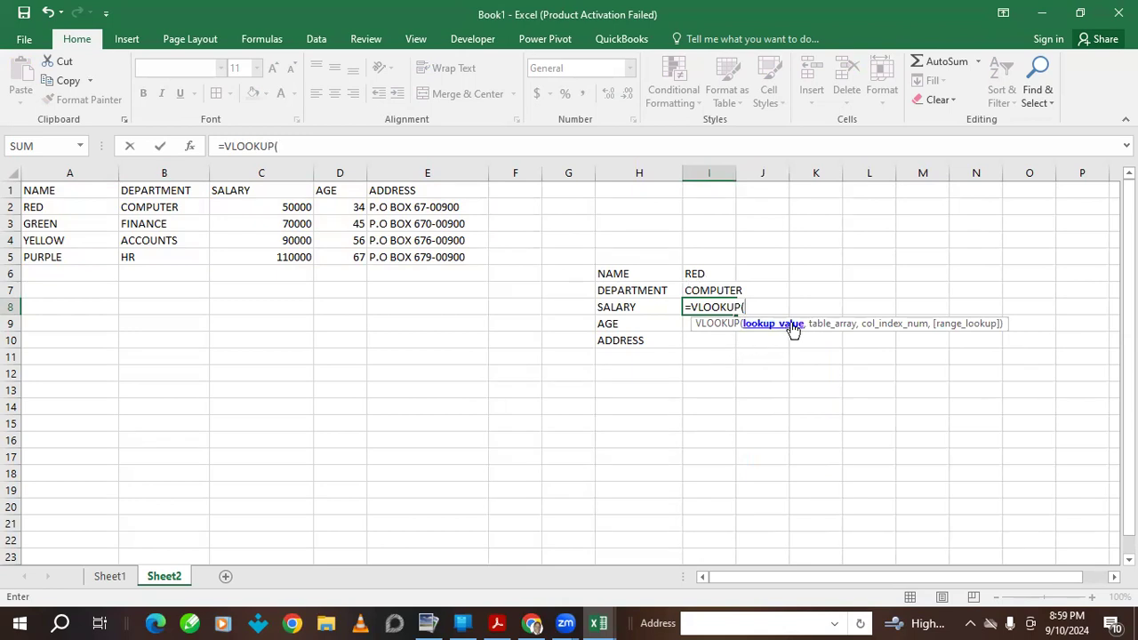
pyautogui.click(695, 273)
pyautogui.write(',')
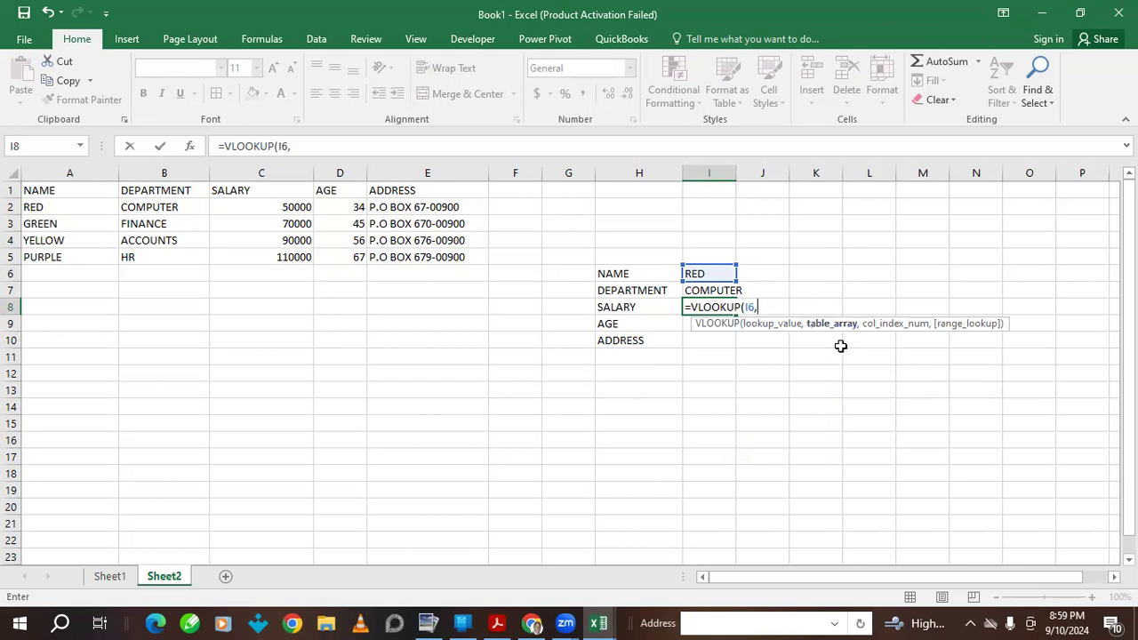
pyautogui.moveTo(26, 191); pyautogui.dragTo(452, 257)
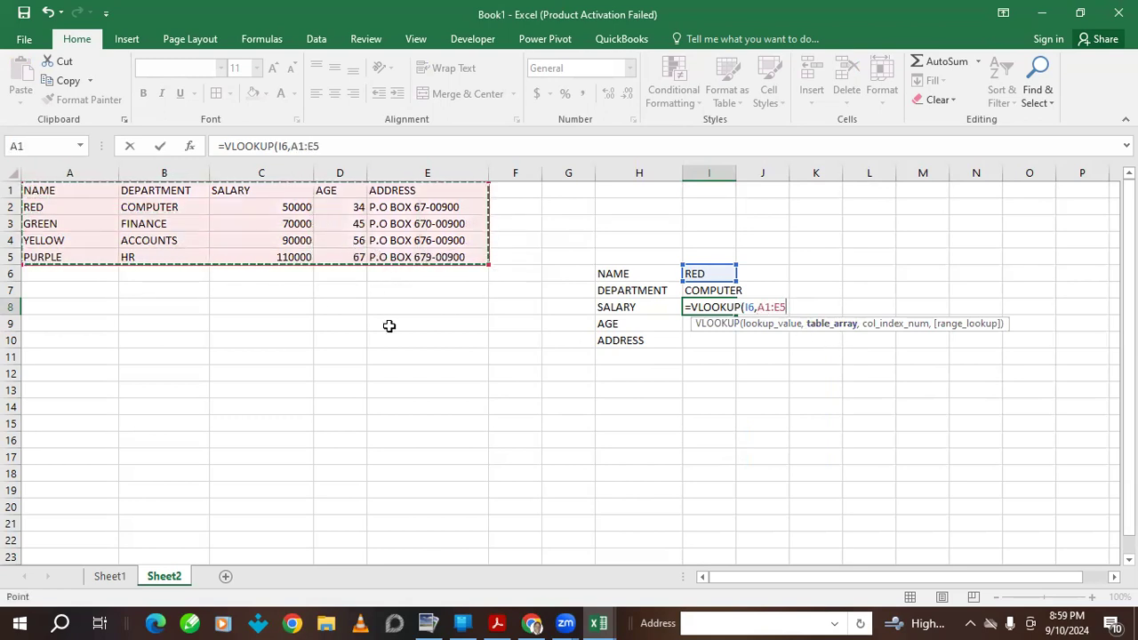
pyautogui.write(',')
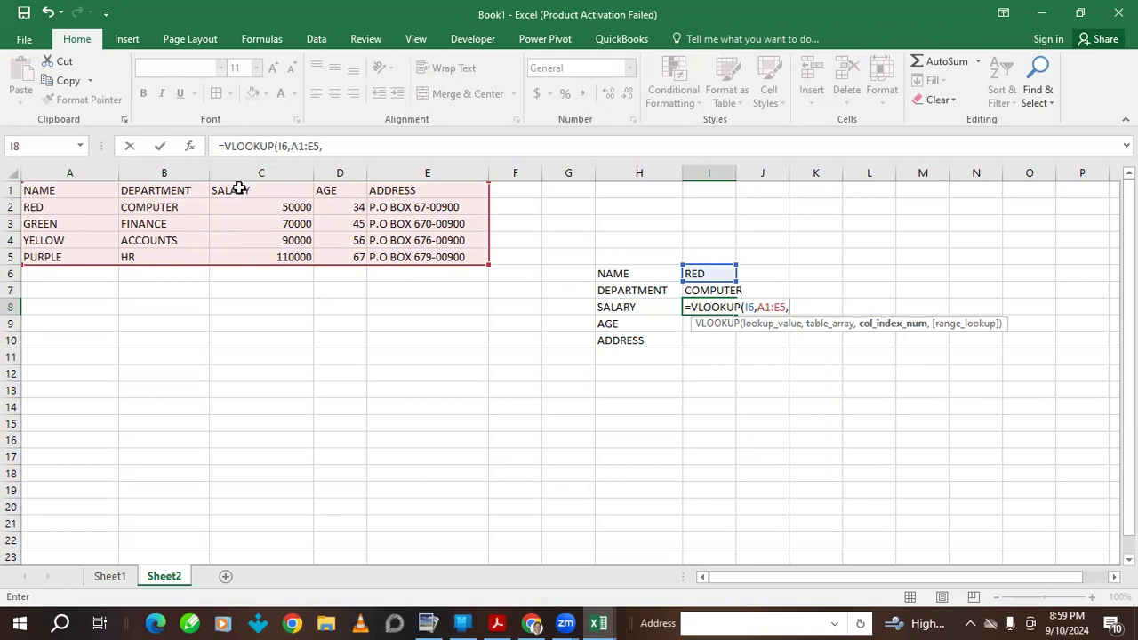
pyautogui.write('3')
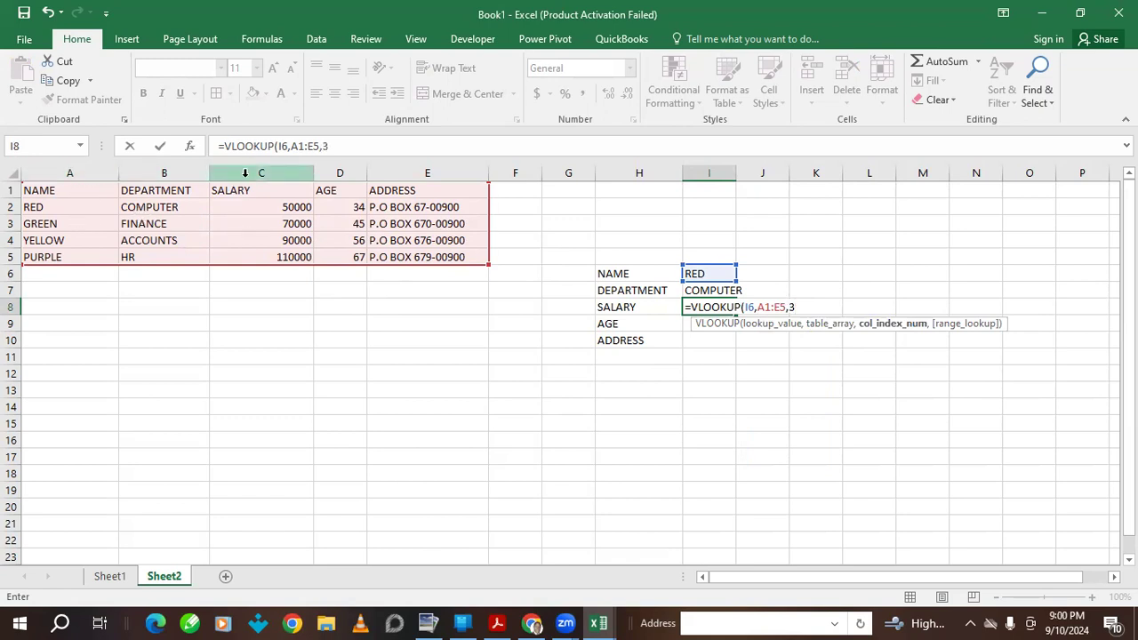
pyautogui.write(',')
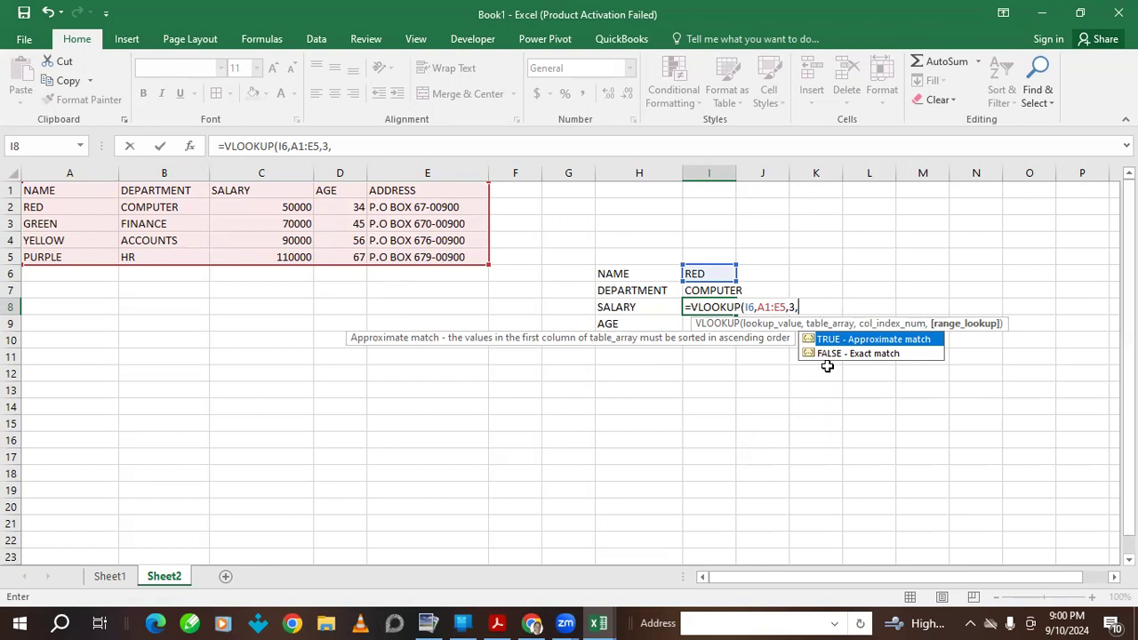
pyautogui.write('FALSE')
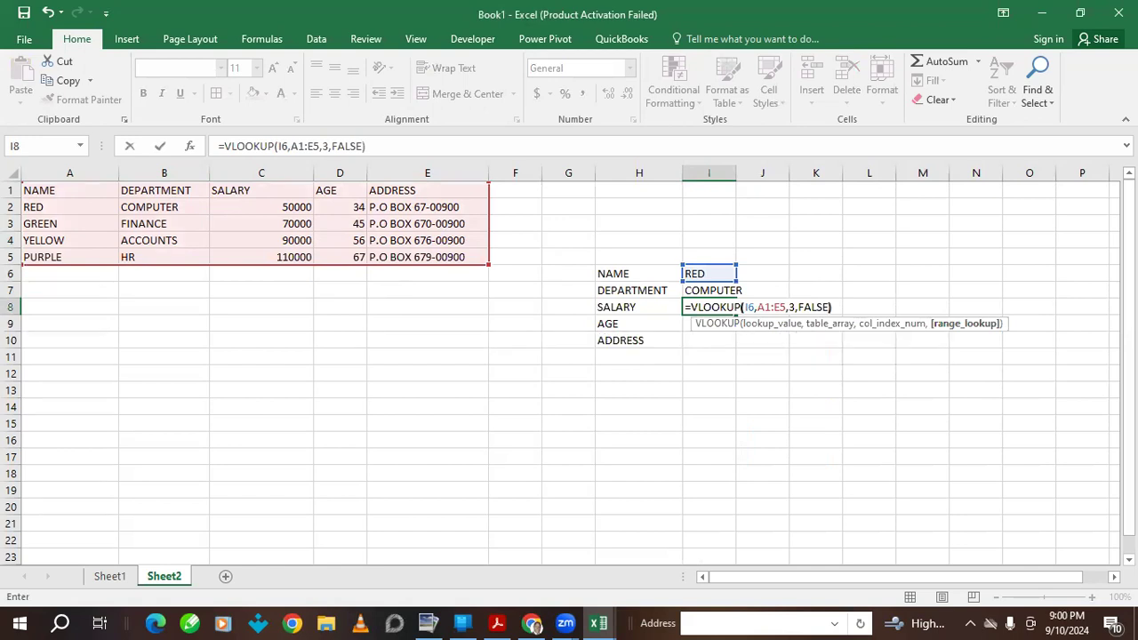
pyautogui.write(')')
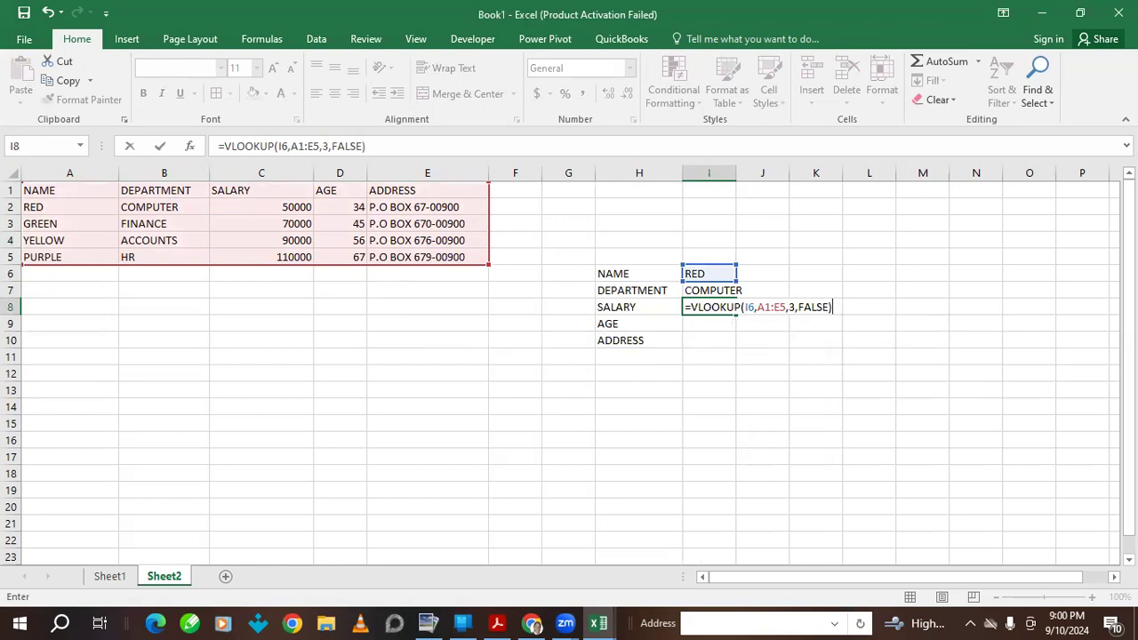
pyautogui.press('Return')
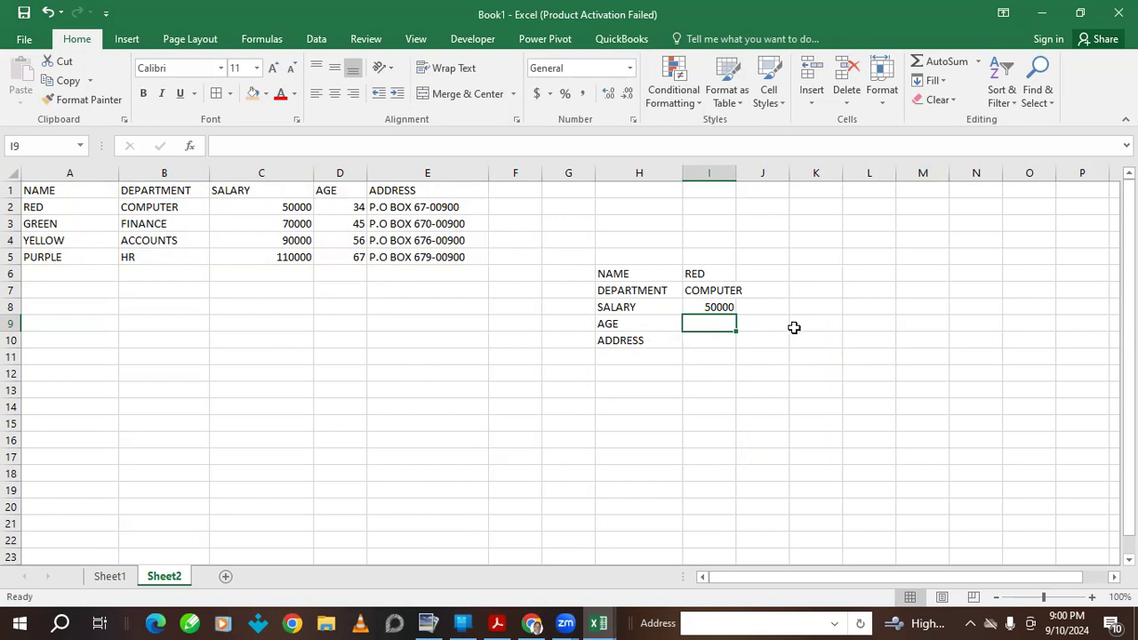
# - In I9 enter =VLOOKUP(I6,A1:E5,4,FALSE) to return RED's age of 34
pyautogui.write('=')
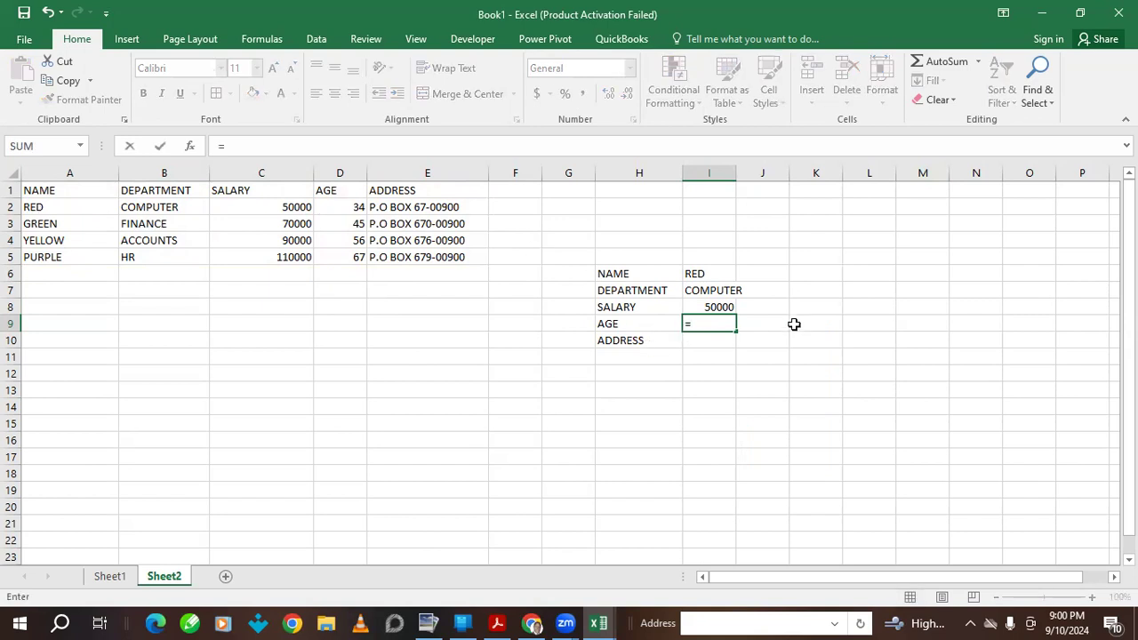
pyautogui.write('V')
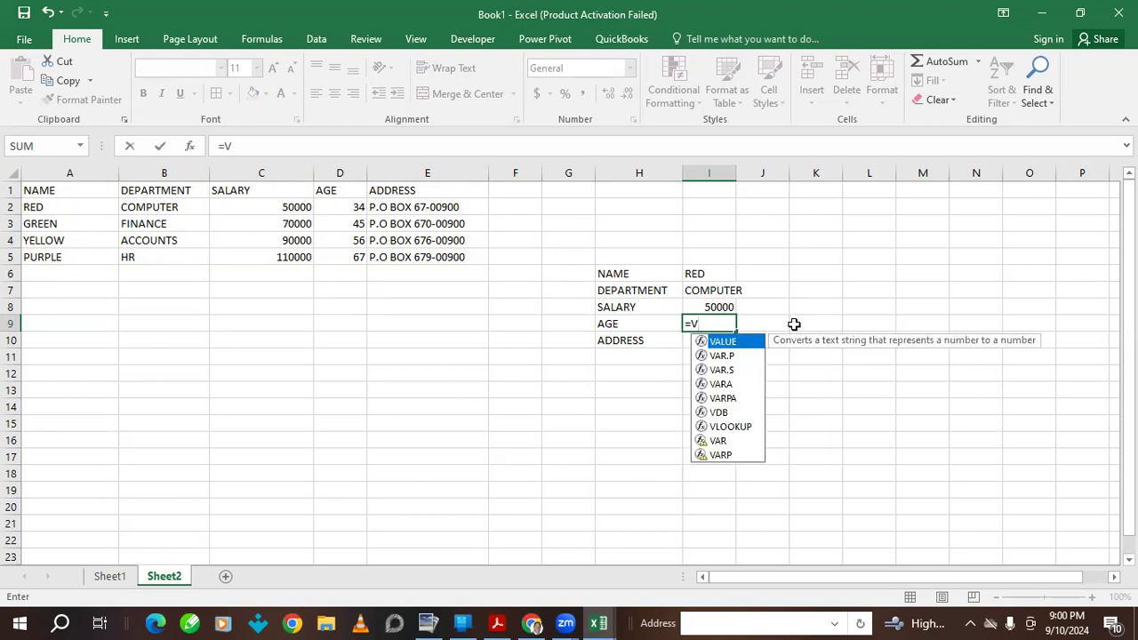
pyautogui.write('LOOKUP(')
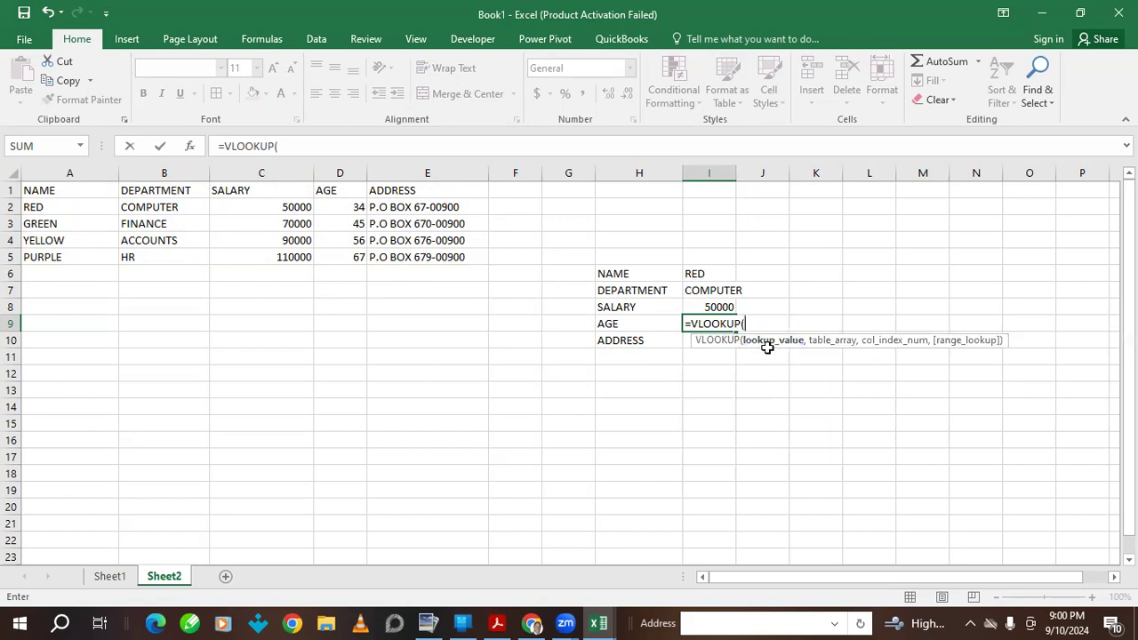
pyautogui.click(701, 274)
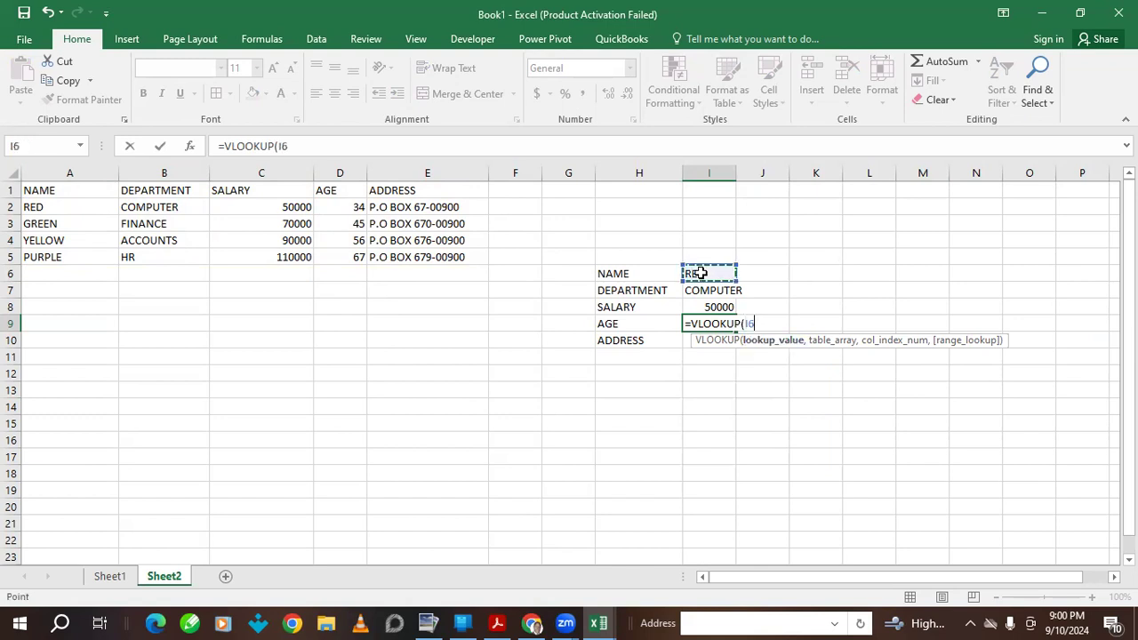
pyautogui.write(',')
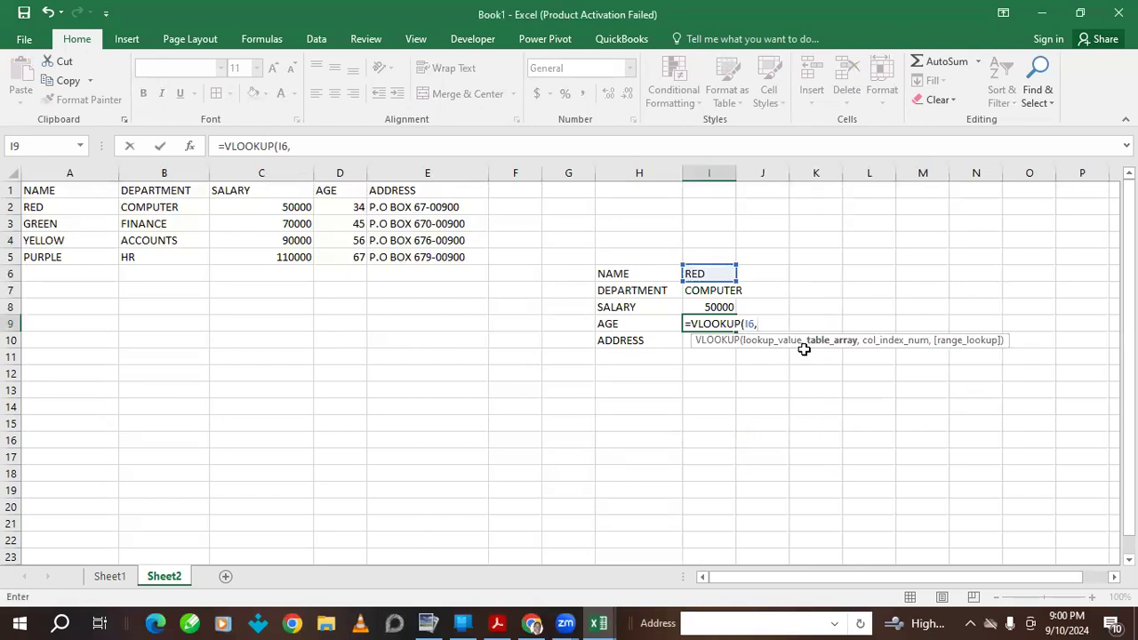
pyautogui.moveTo(33, 187); pyautogui.dragTo(486, 277)
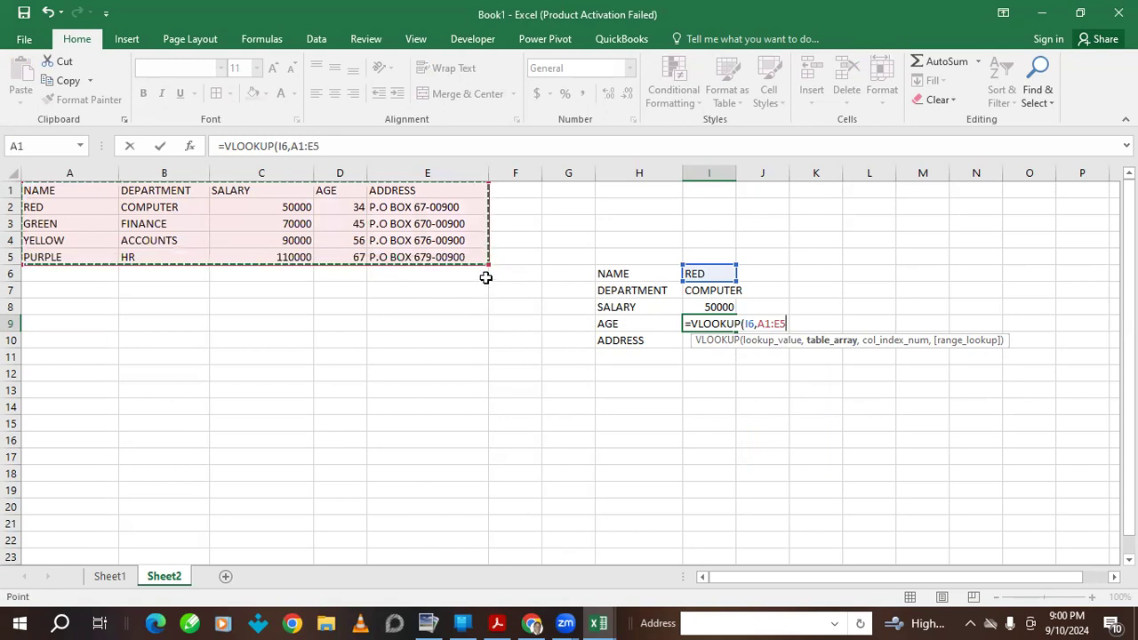
pyautogui.write(',')
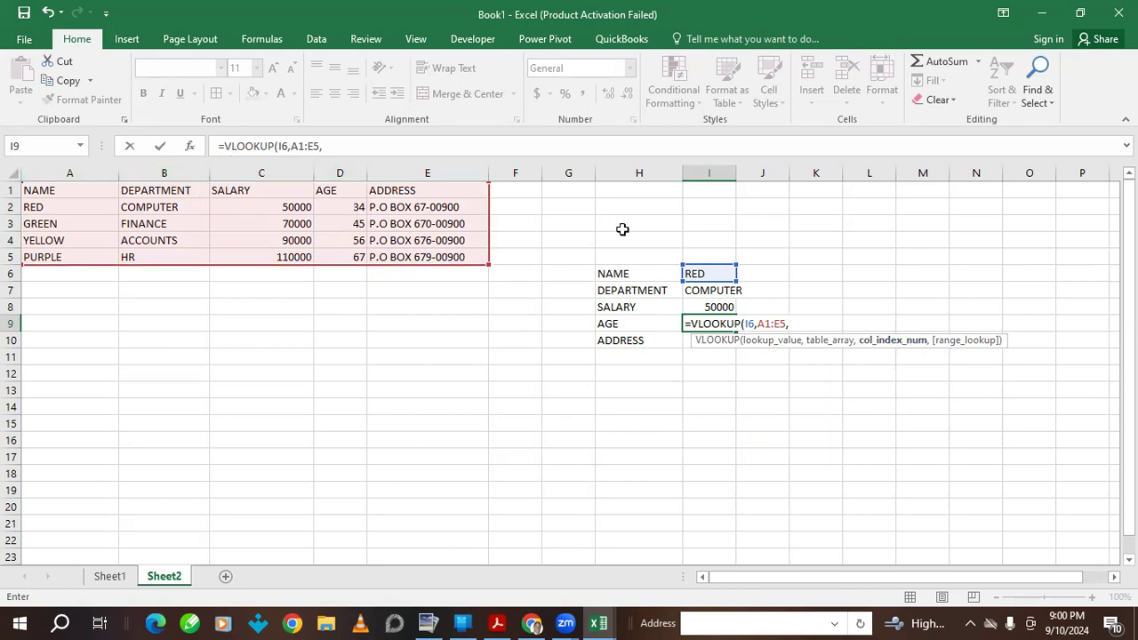
pyautogui.write('4,')
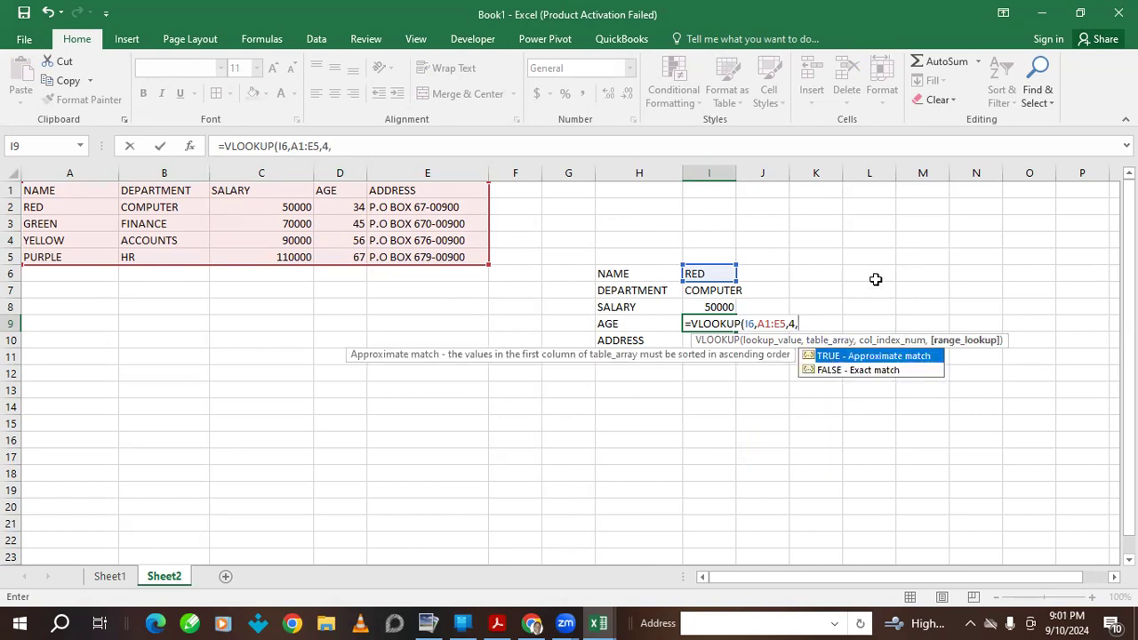
pyautogui.write('TRU')
pyautogui.press('BackSpace')
pyautogui.press('BackSpace')
pyautogui.write('FALSE)')
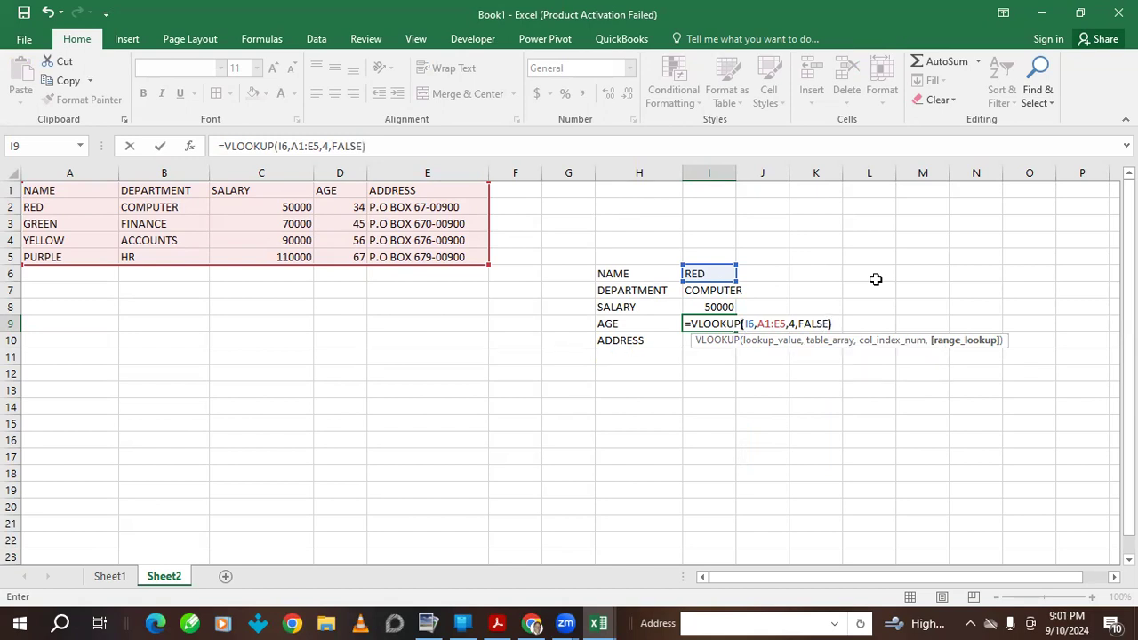
pyautogui.press('Return')
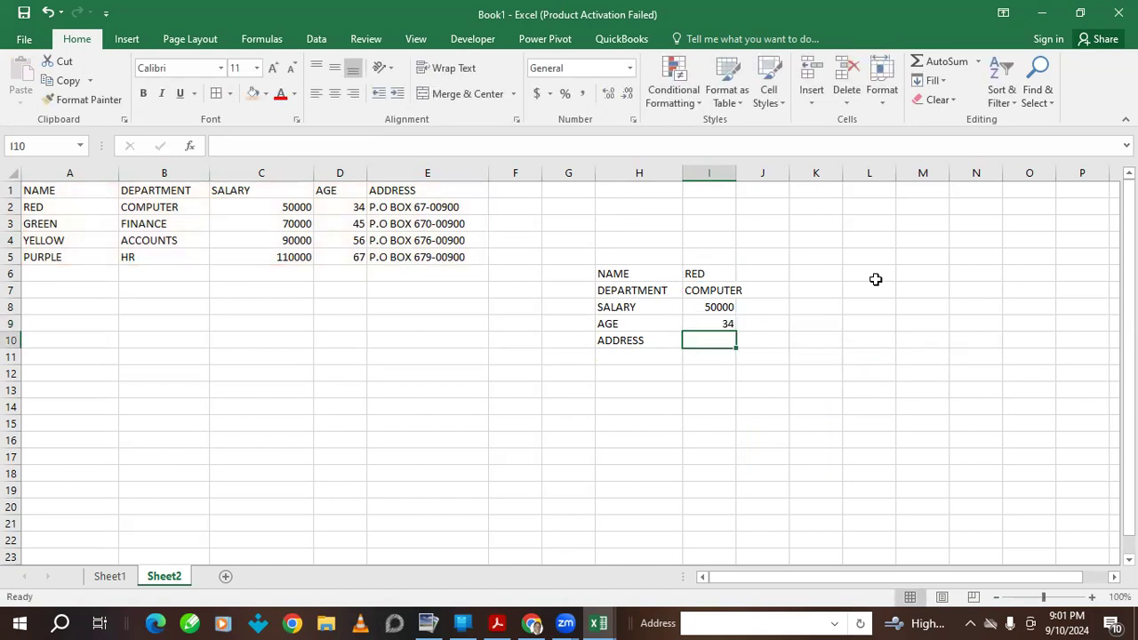
# - Copy I9's lookup formula down to I10 and change its column number to 5
pyautogui.click(724, 322)
pyautogui.moveTo(735, 329); pyautogui.dragTo(737, 351)
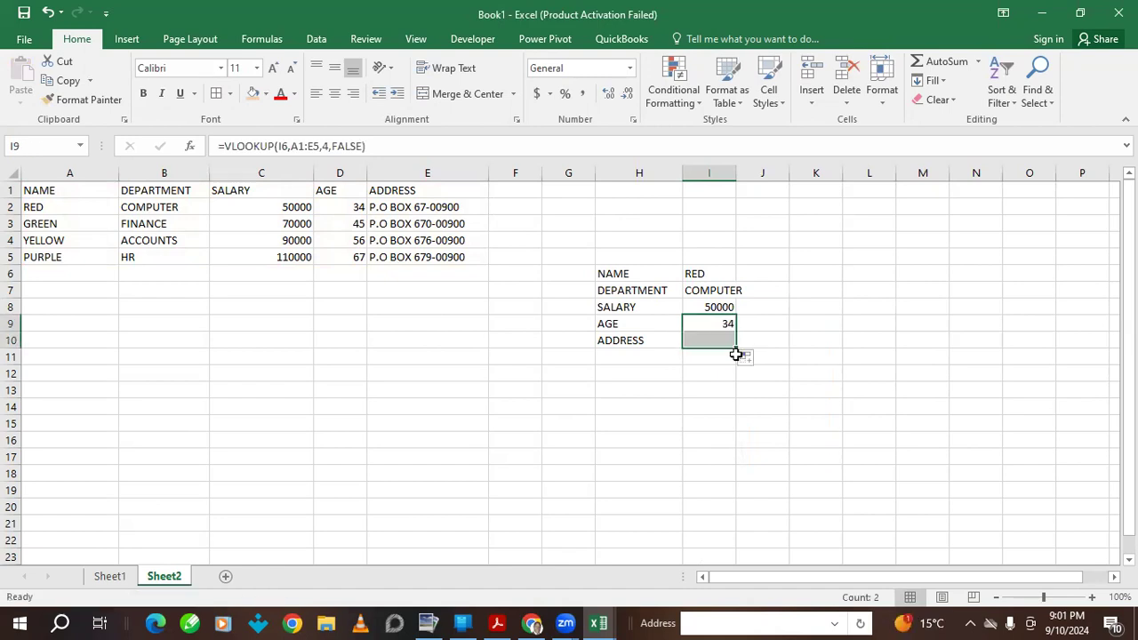
pyautogui.click(706, 339)
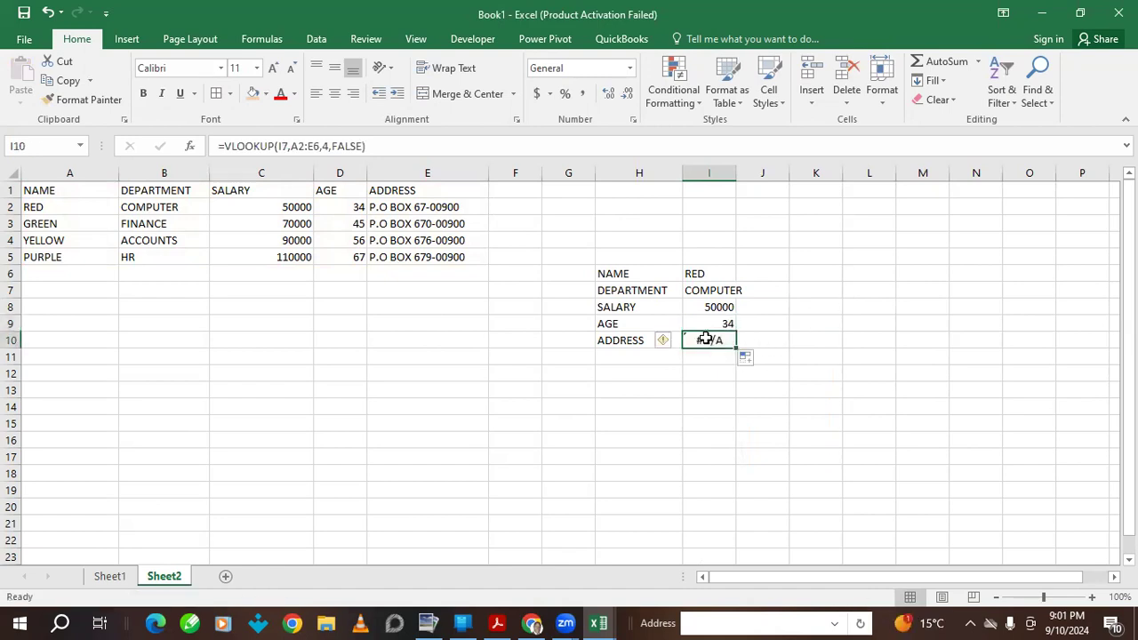
pyautogui.click(328, 146)
pyautogui.press('BackSpace')
pyautogui.write('5')
pyautogui.press('Return')
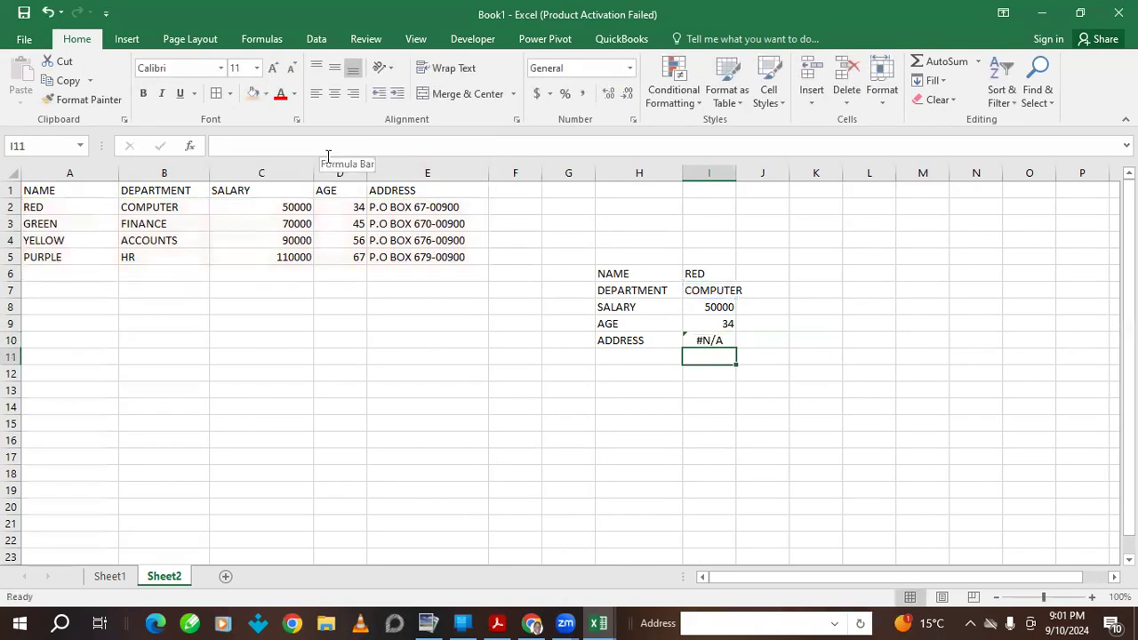
# - Clear the #N/A in I10 and re-enter =VLOOKUP(I6,A1:E5,5,FALSE) for the address
pyautogui.click(713, 343)
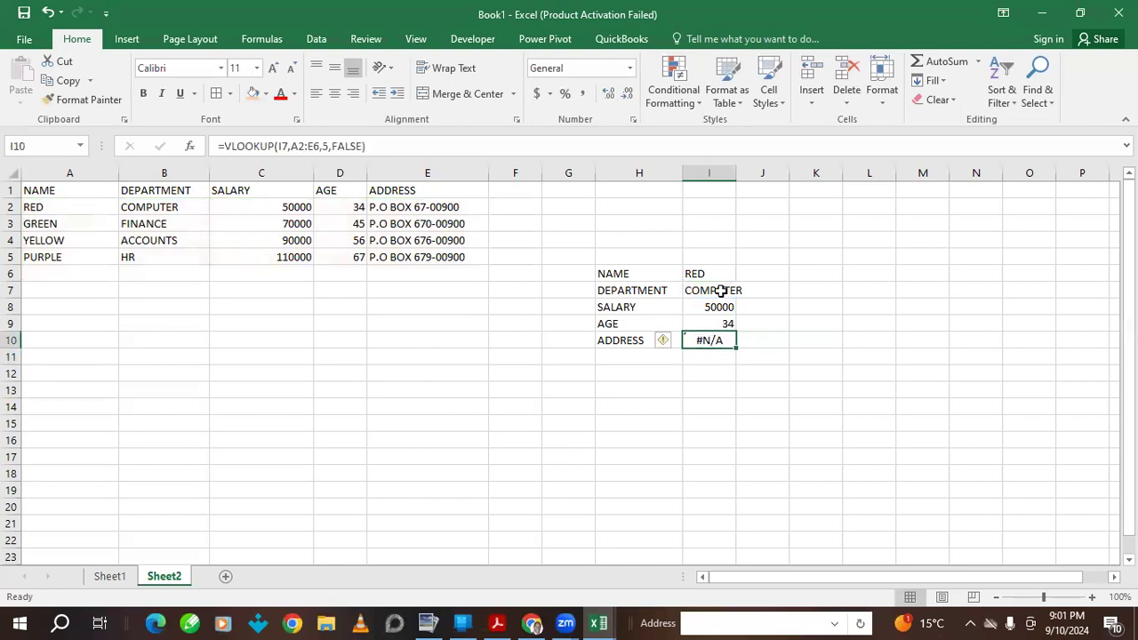
pyautogui.press('Delete')
pyautogui.write('=')
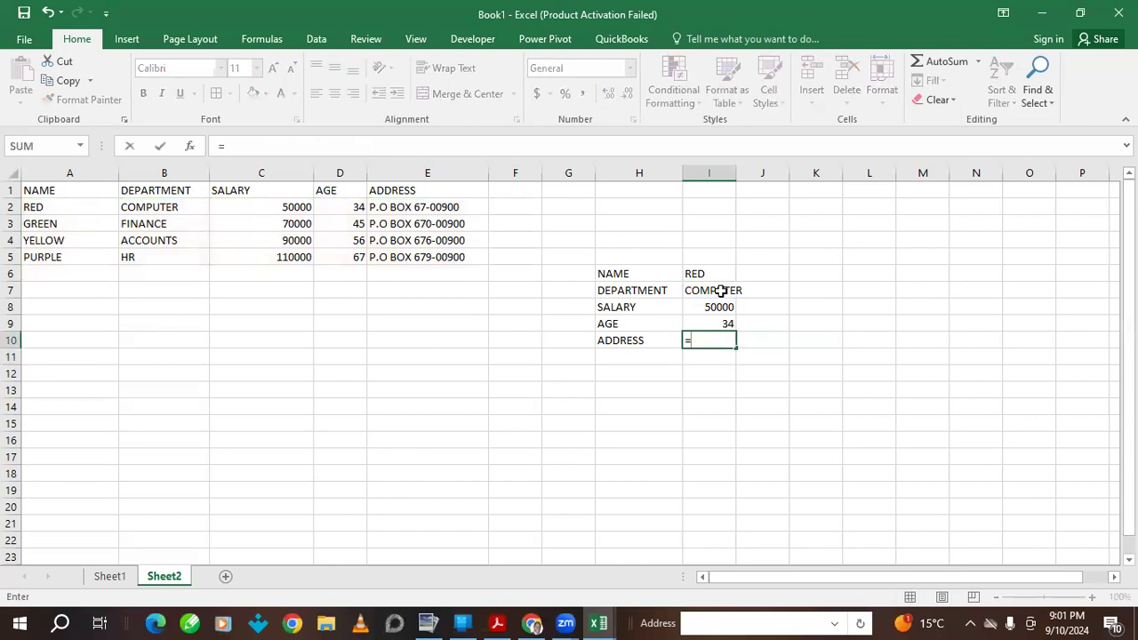
pyautogui.write('VLOO')
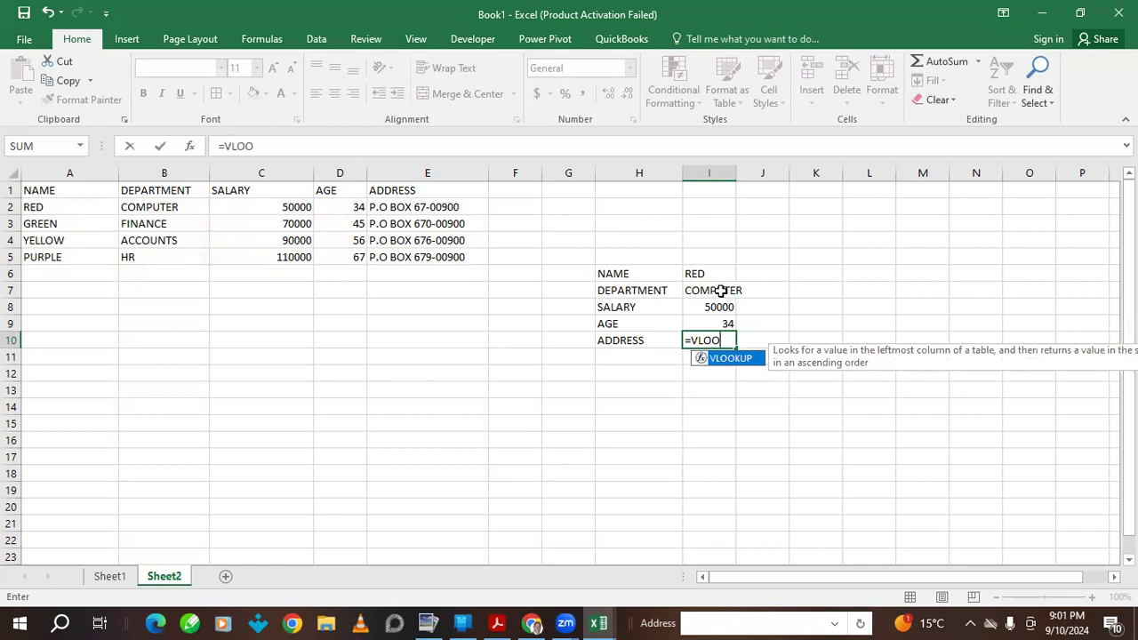
pyautogui.write('KUP(')
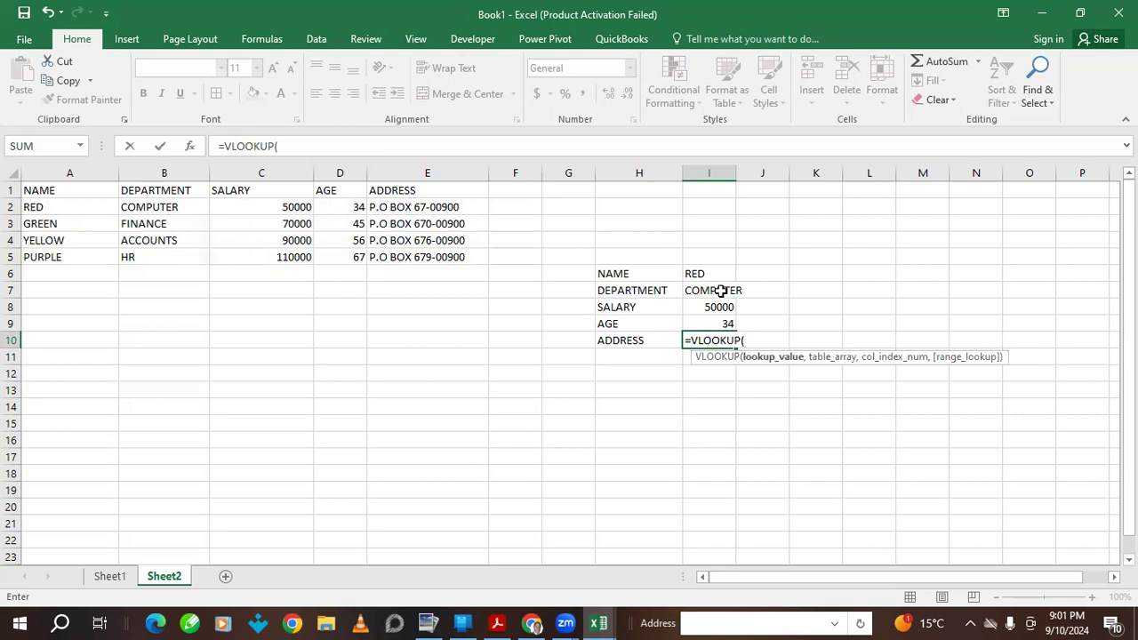
pyautogui.click(724, 273)
pyautogui.write(',')
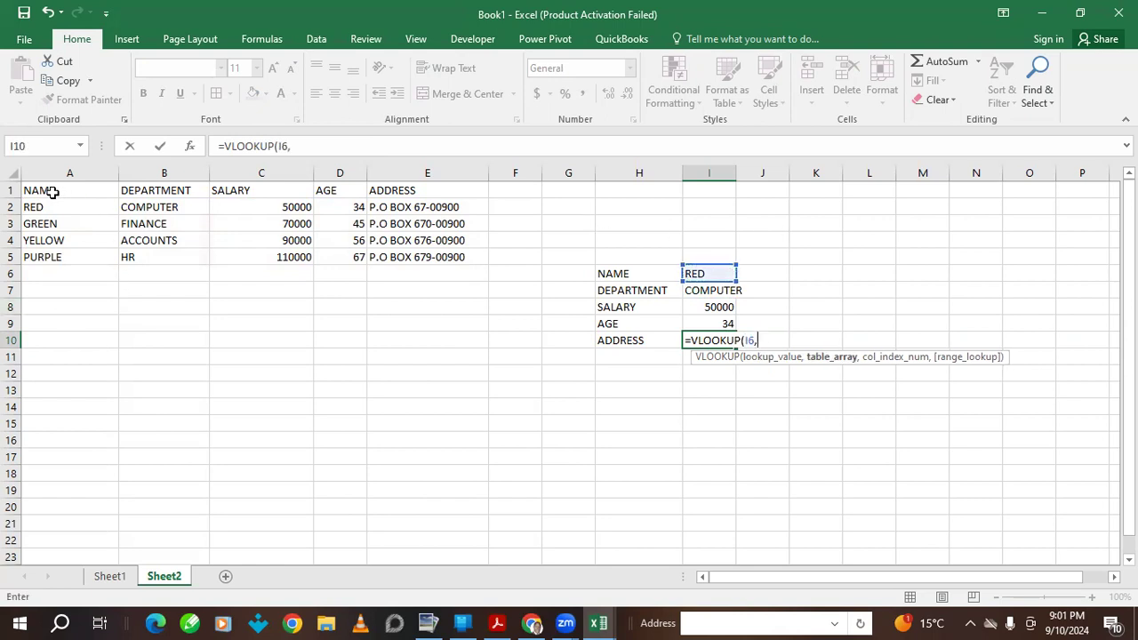
pyautogui.moveTo(53, 192); pyautogui.dragTo(425, 257)
pyautogui.write(',5')
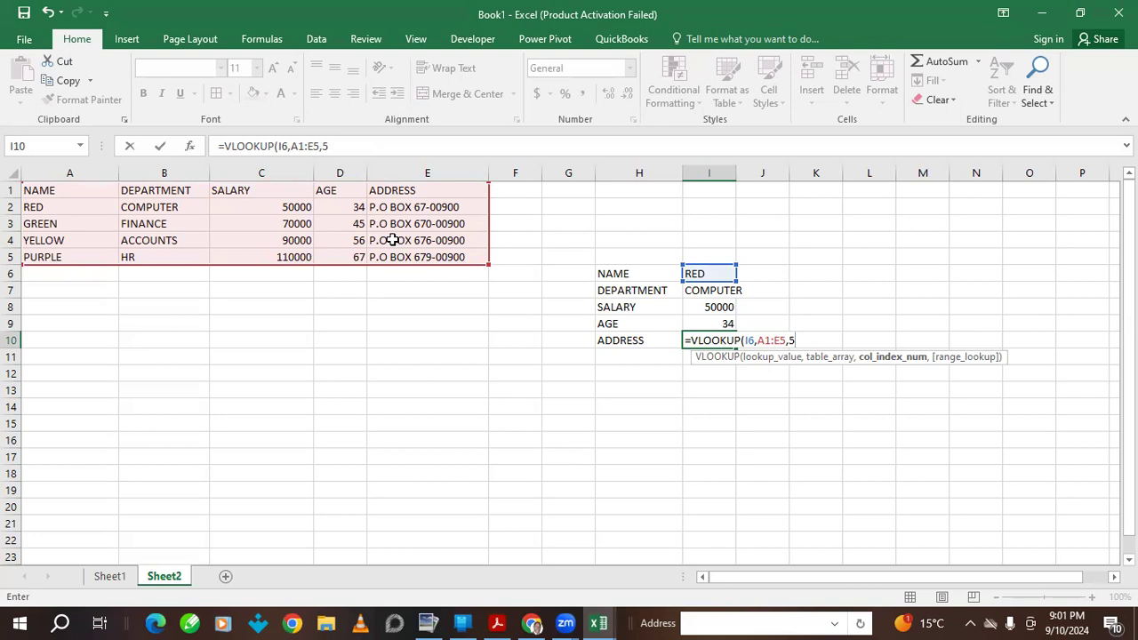
pyautogui.write(',FALSE')
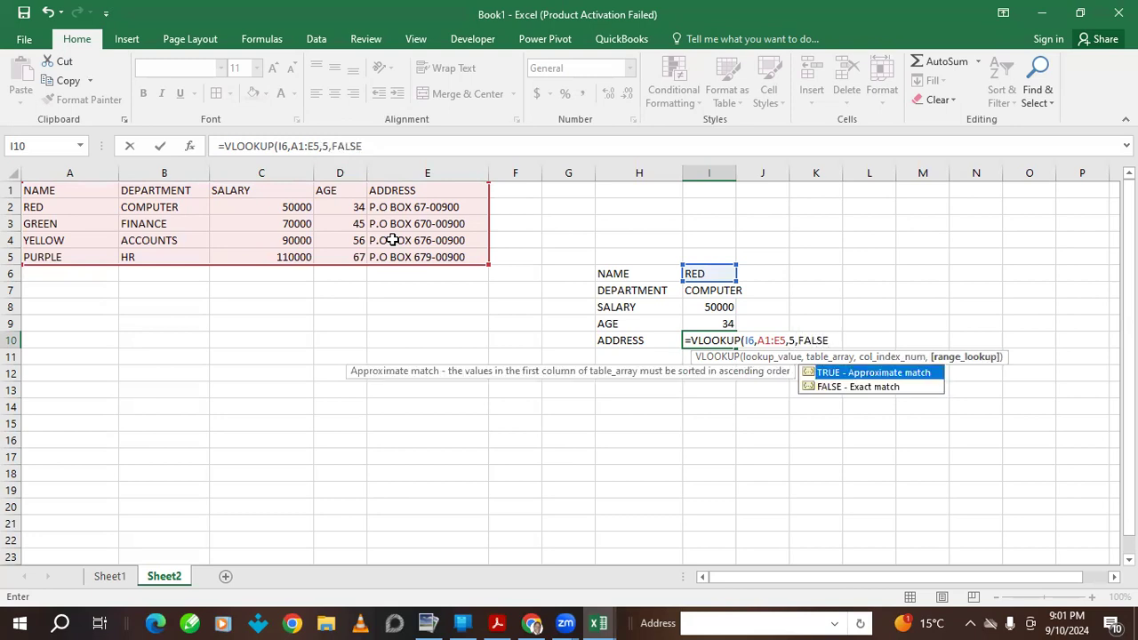
pyautogui.write(')')
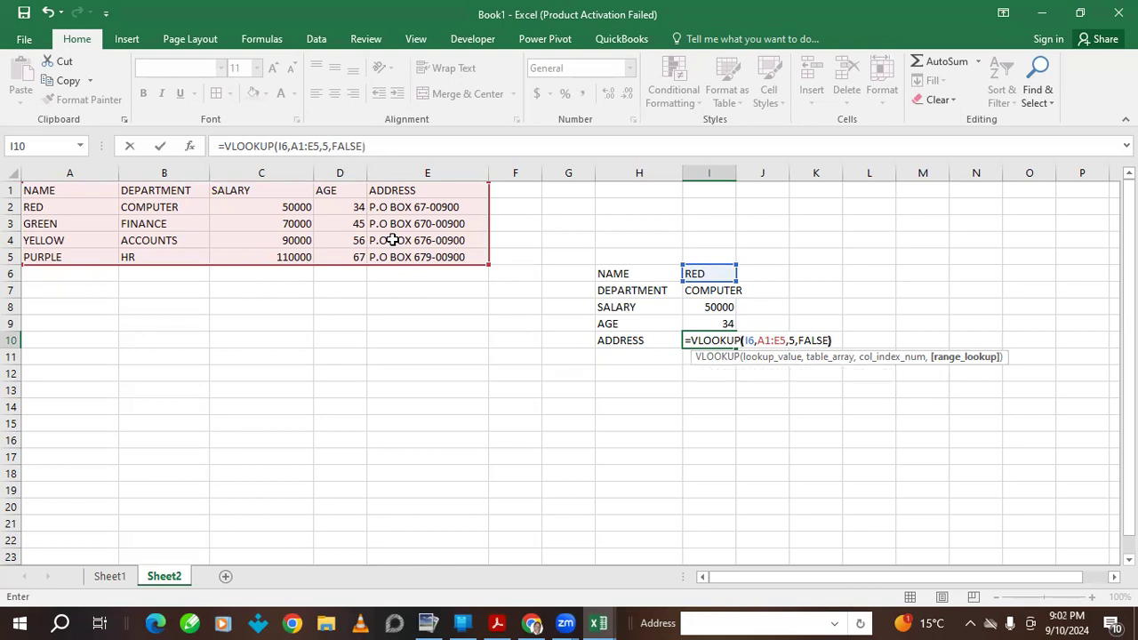
pyautogui.press('Return')
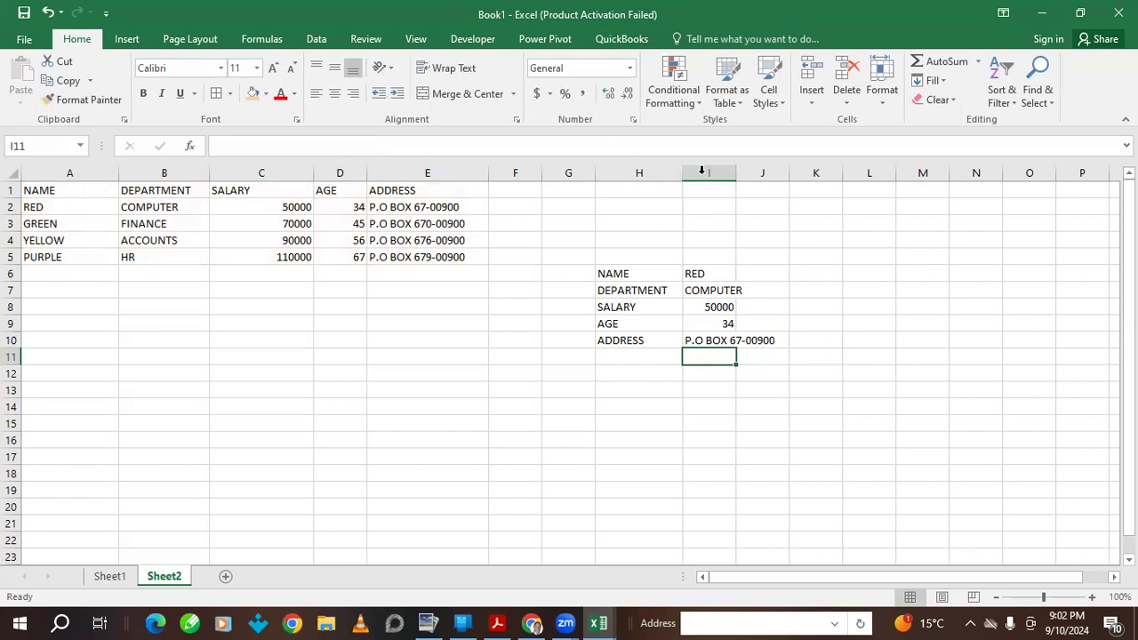
# - Widen column I and change the lookup name in I6 to GREEN
pyautogui.moveTo(736, 176); pyautogui.dragTo(774, 180)
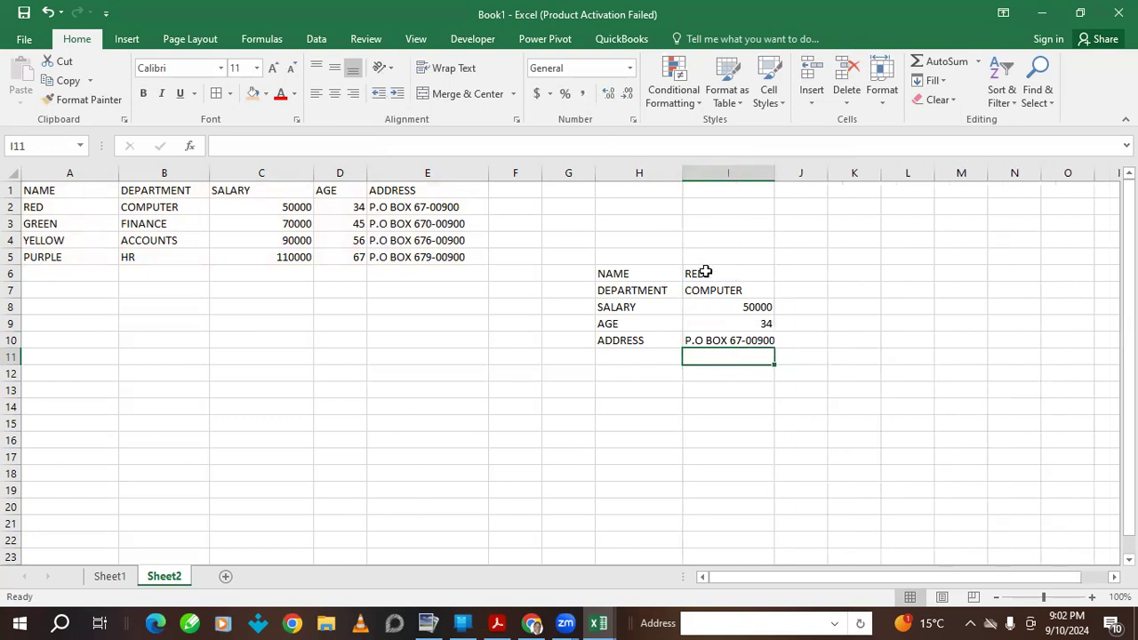
pyautogui.click(707, 272)
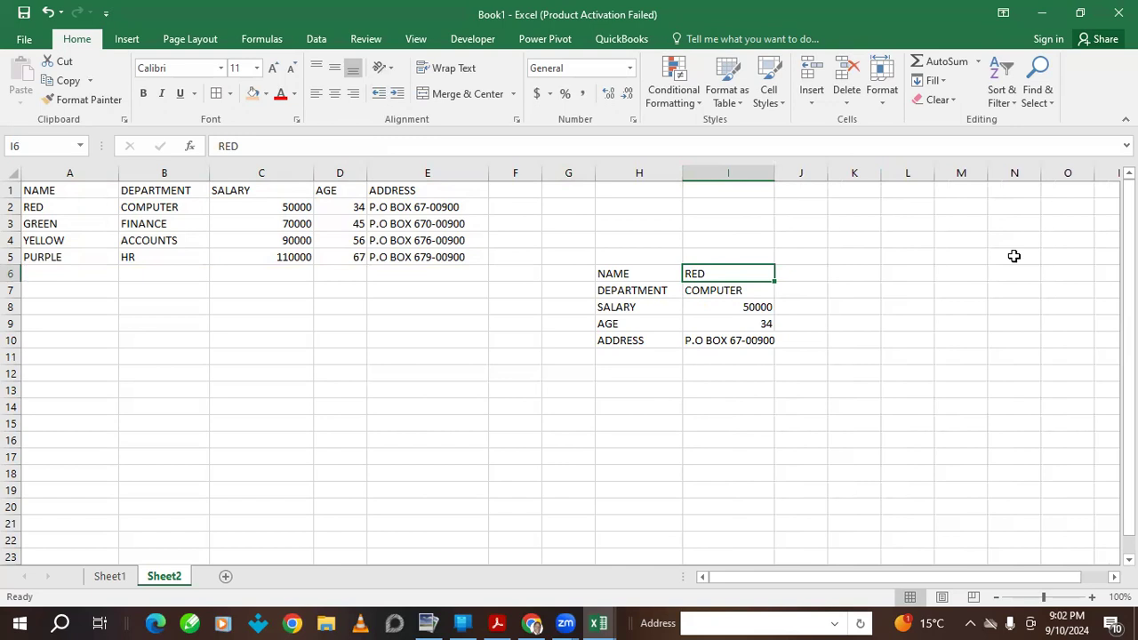
pyautogui.write('GREEN')
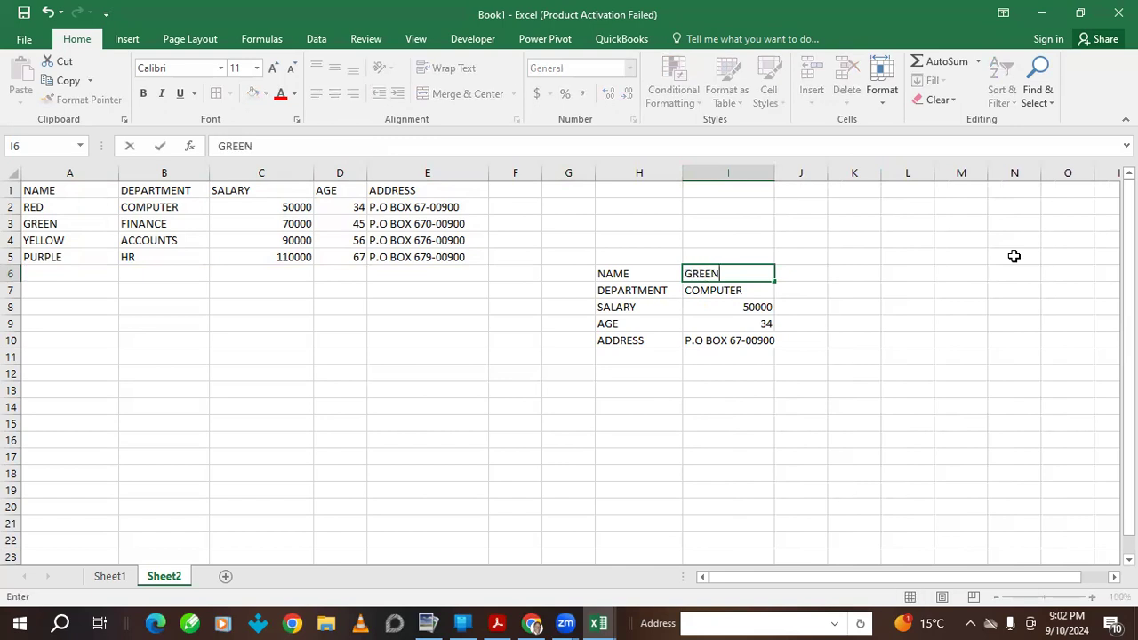
pyautogui.press('Return')
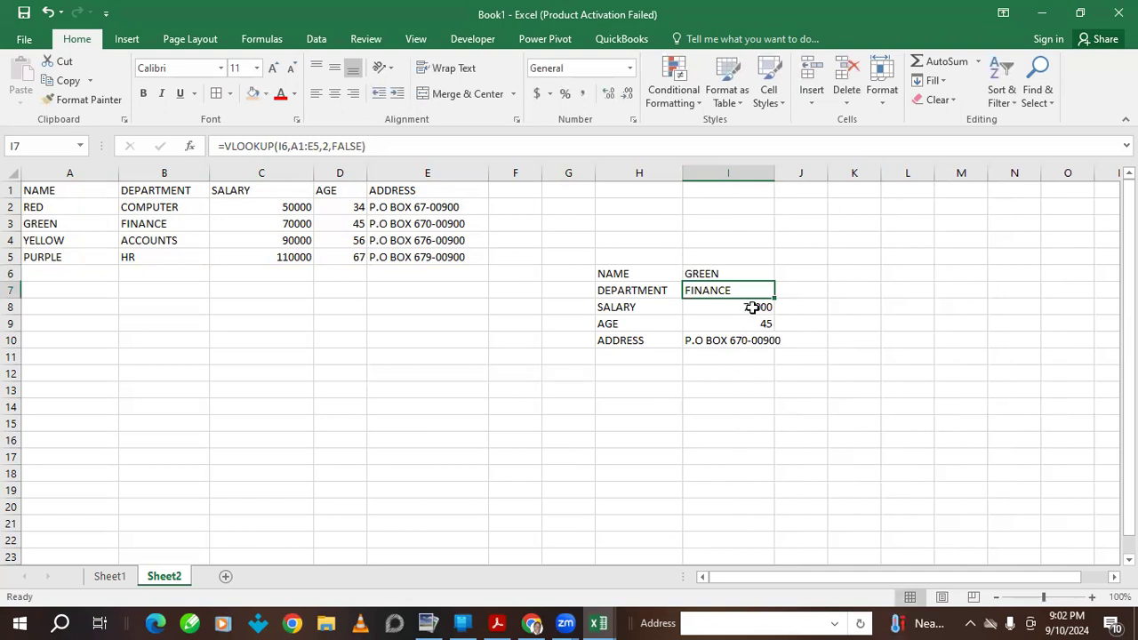
# - Change the lookup name to YELLOW, returning ACCOUNTS, 90000 and 56
pyautogui.click(713, 270)
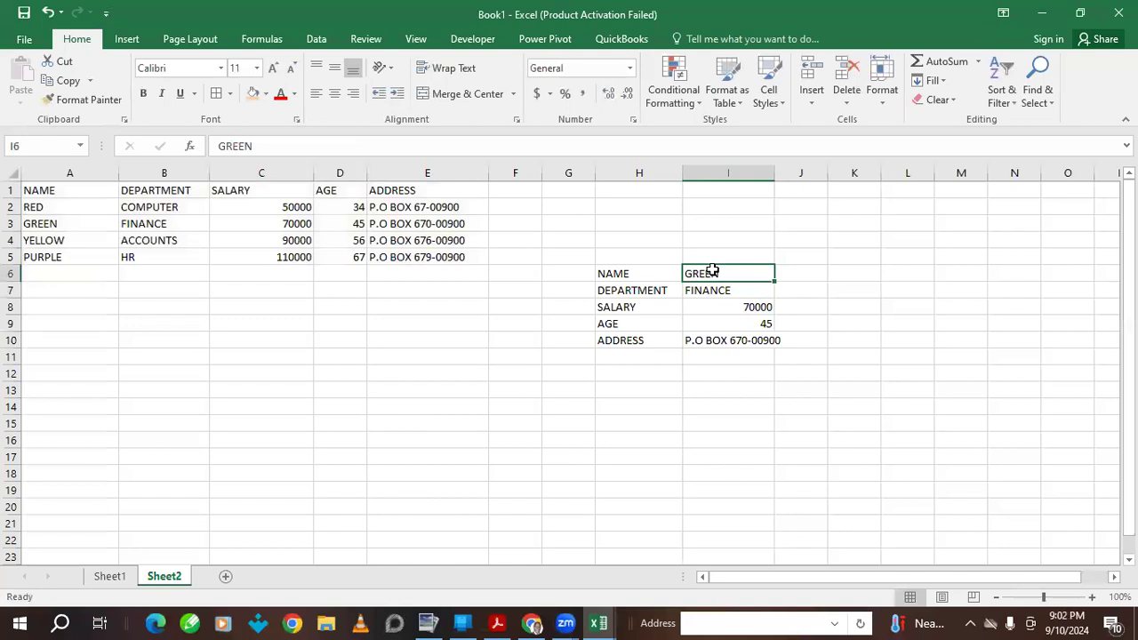
pyautogui.write('YELLOW')
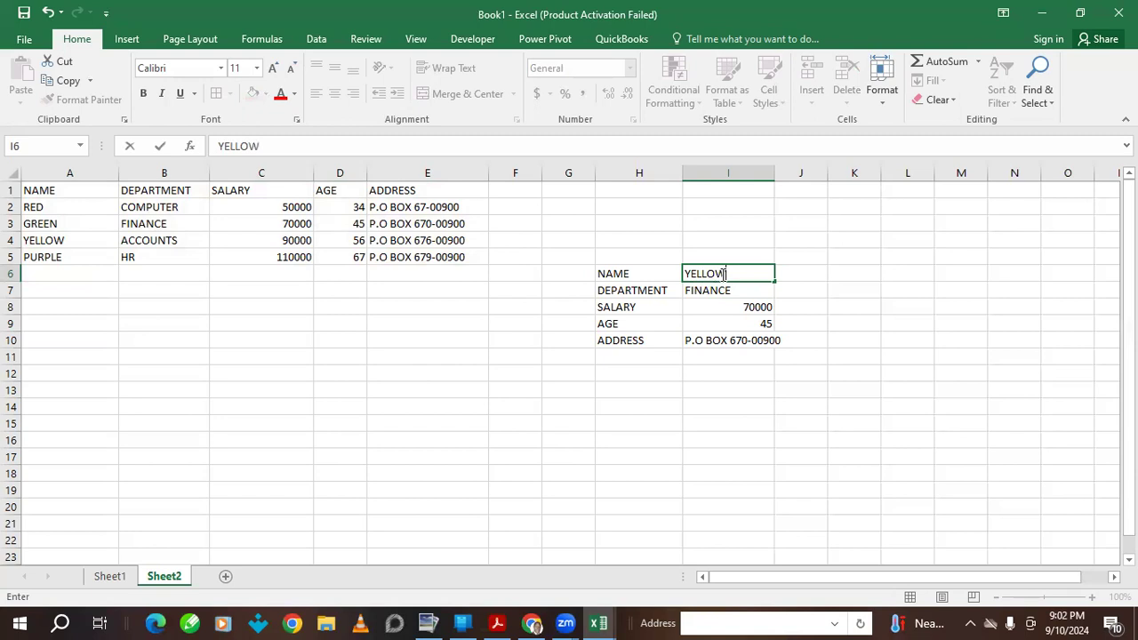
pyautogui.press('Return')
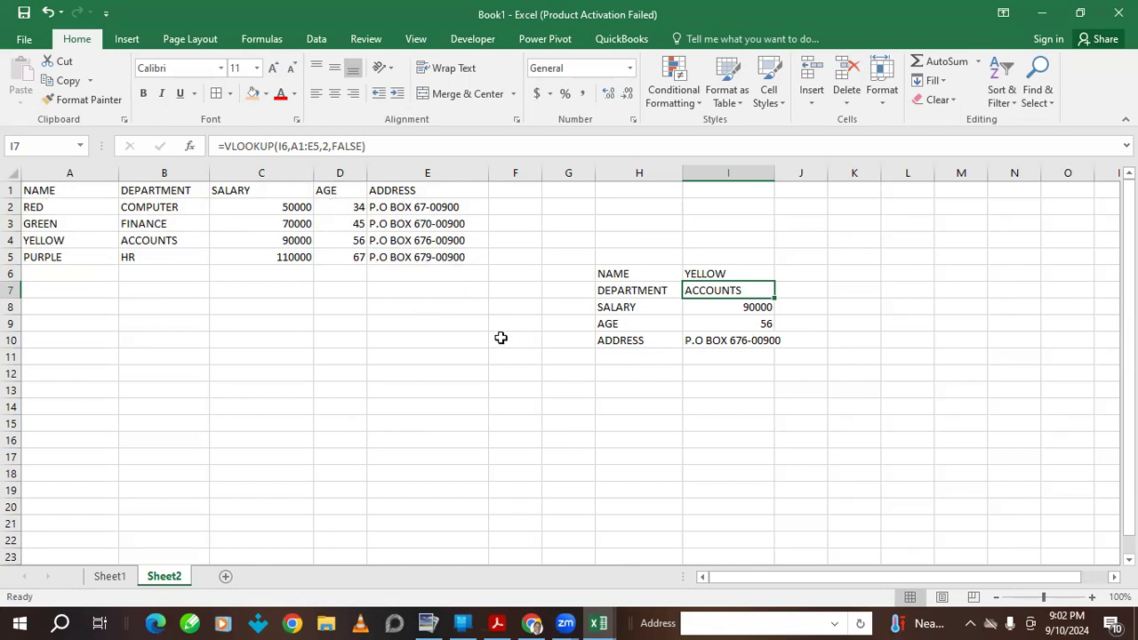
pyautogui.click(602, 392)
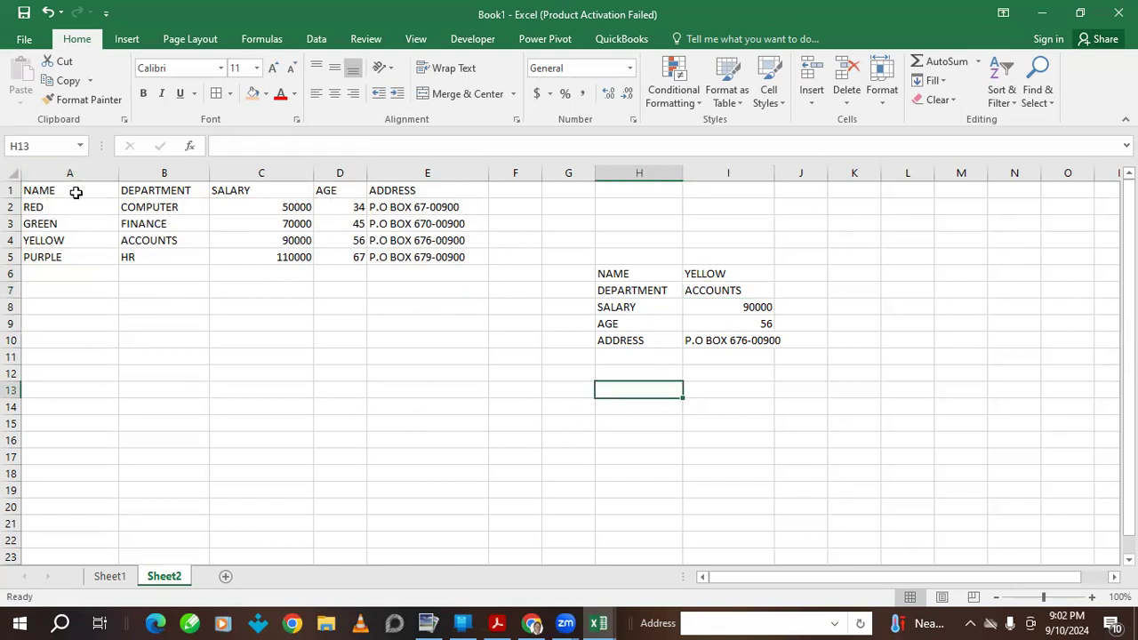
# - Copy the NAME column A1:A5, paste it plainly at H12, then undo that paste
pyautogui.moveTo(60, 188); pyautogui.dragTo(57, 257)
pyautogui.hotkey('ctrl', 'c')
pyautogui.click(617, 374)
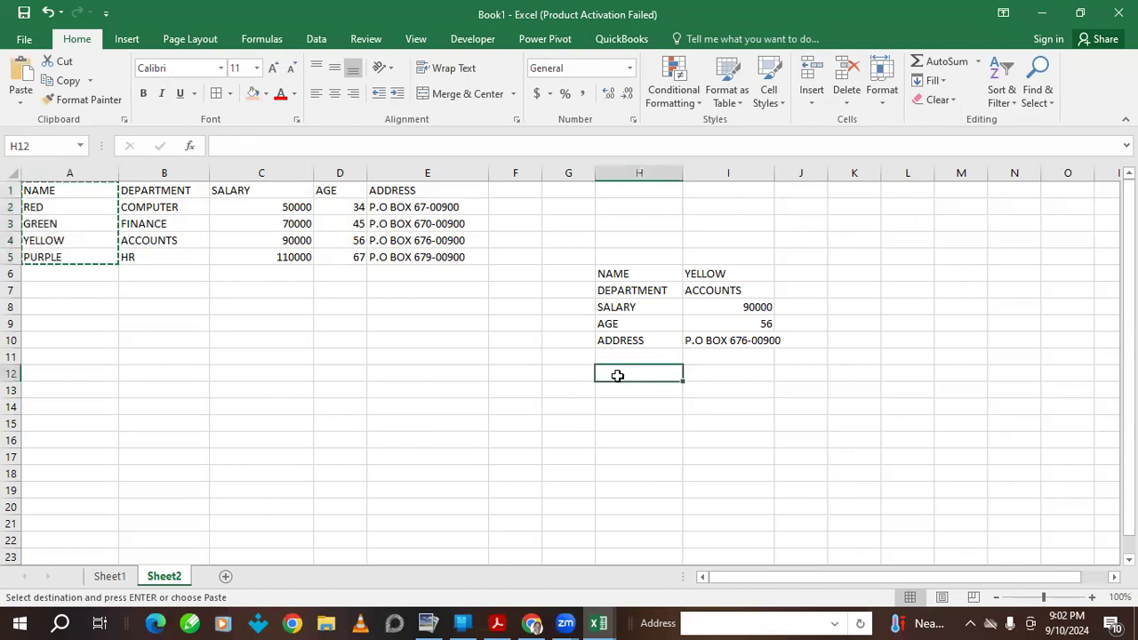
pyautogui.hotkey('ctrl', 'v')
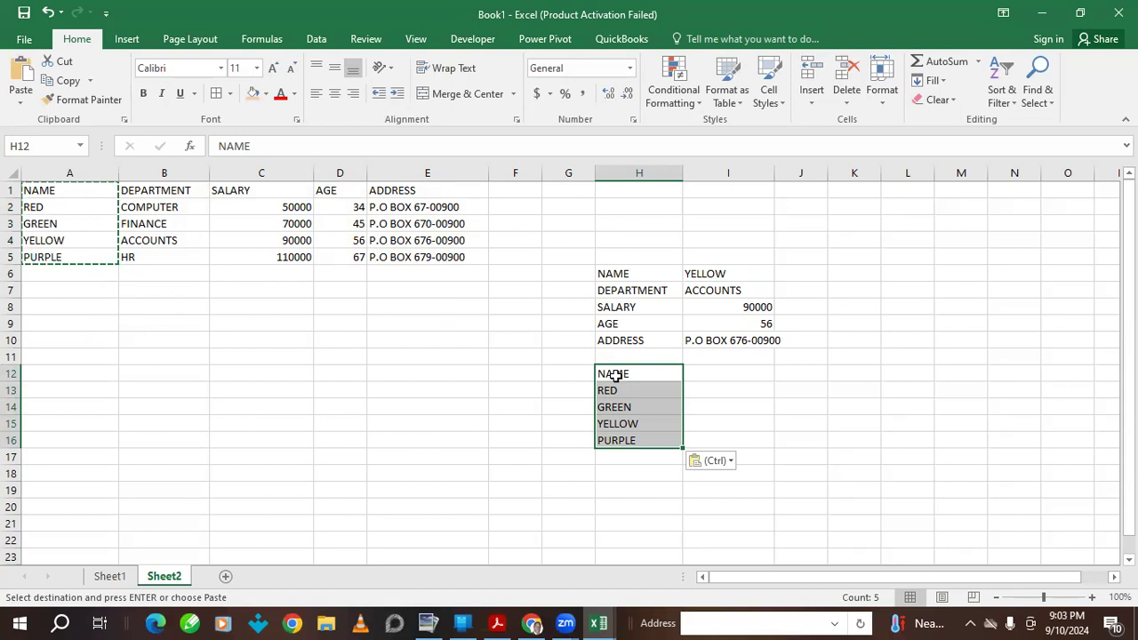
pyautogui.hotkey('ctrl', 'z')
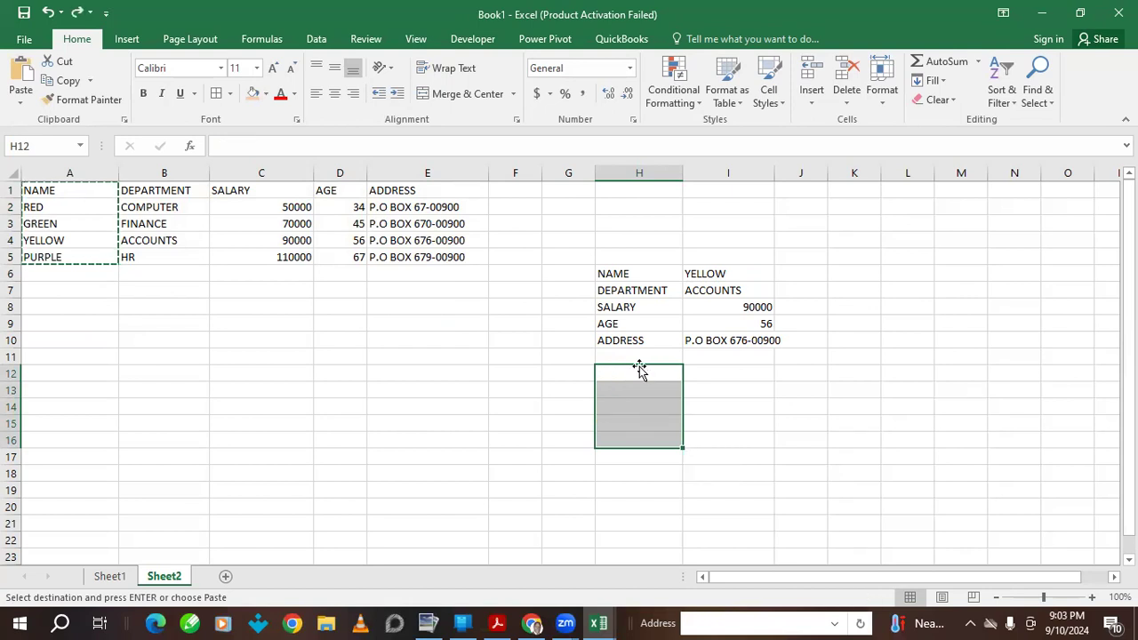
# - Paste Special with Transpose at H12 so NAME, RED, GREEN, YELLOW, PURPLE run across row 12
pyautogui.click(639, 369)
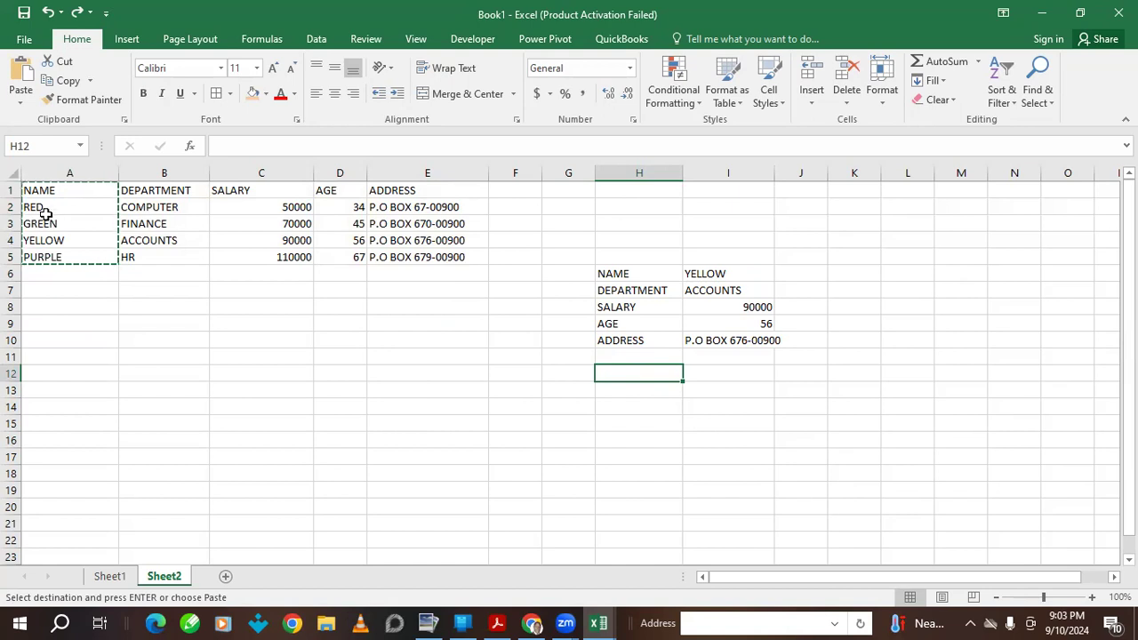
pyautogui.rightClick(623, 373)
pyautogui.moveTo(671, 112)
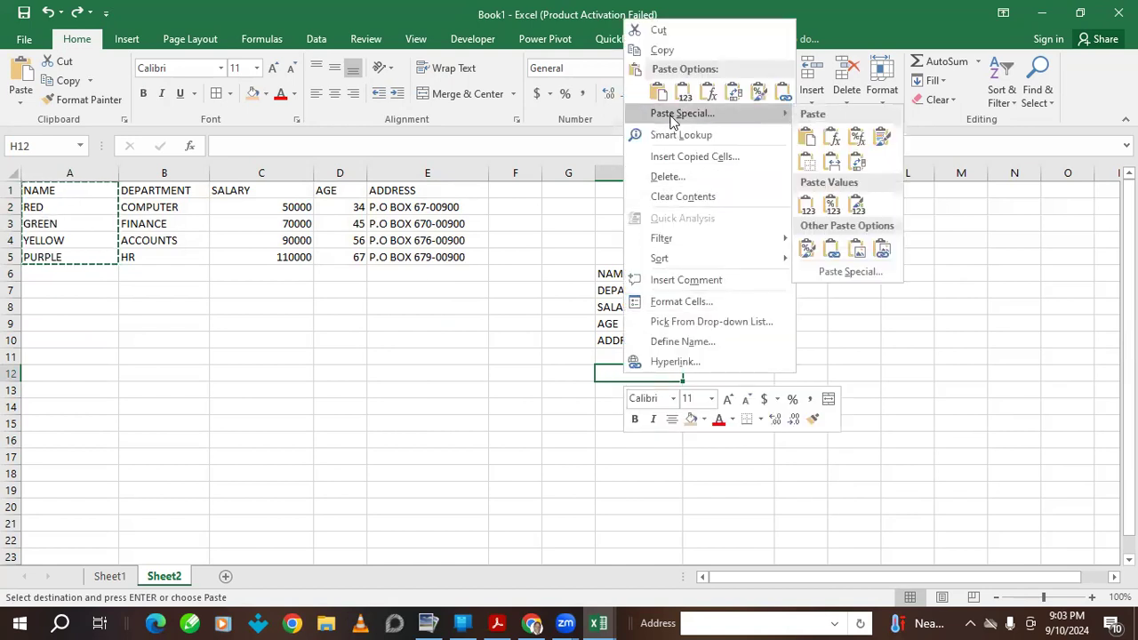
pyautogui.click(851, 198)
pyautogui.click(711, 229)
pyautogui.click(728, 257)
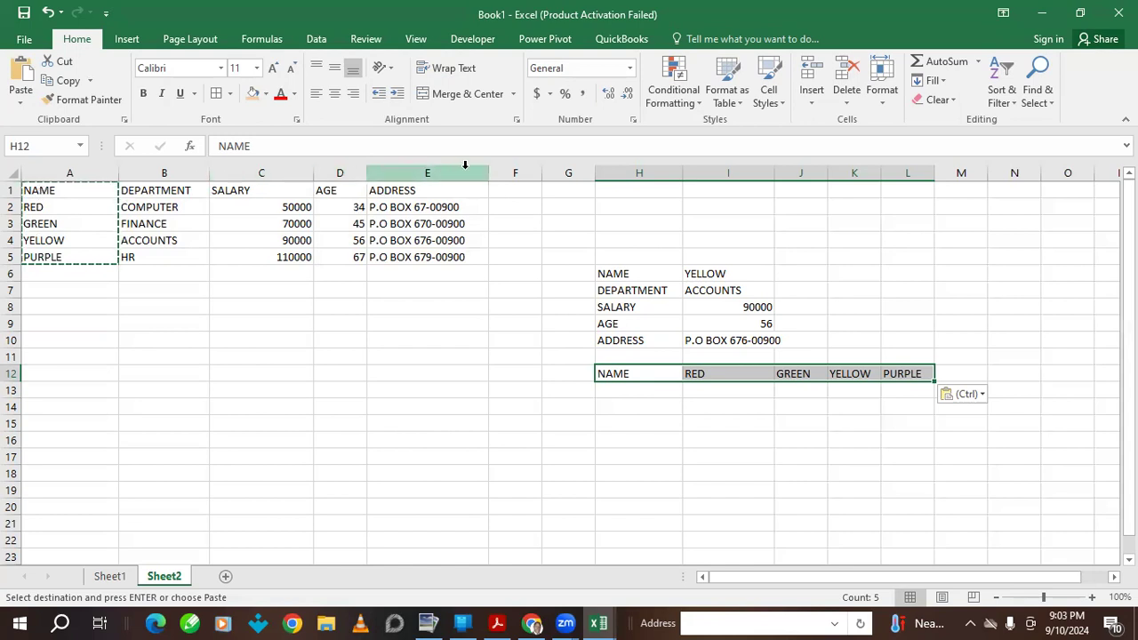
# - Transpose-paste headers B1:E1 so DEPARTMENT, SALARY, AGE, ADDRESS run down H13:H16
pyautogui.moveTo(134, 194); pyautogui.dragTo(400, 200)
pyautogui.hotkey('ctrl', 'c')
pyautogui.click(613, 392)
pyautogui.rightClick(614, 391)
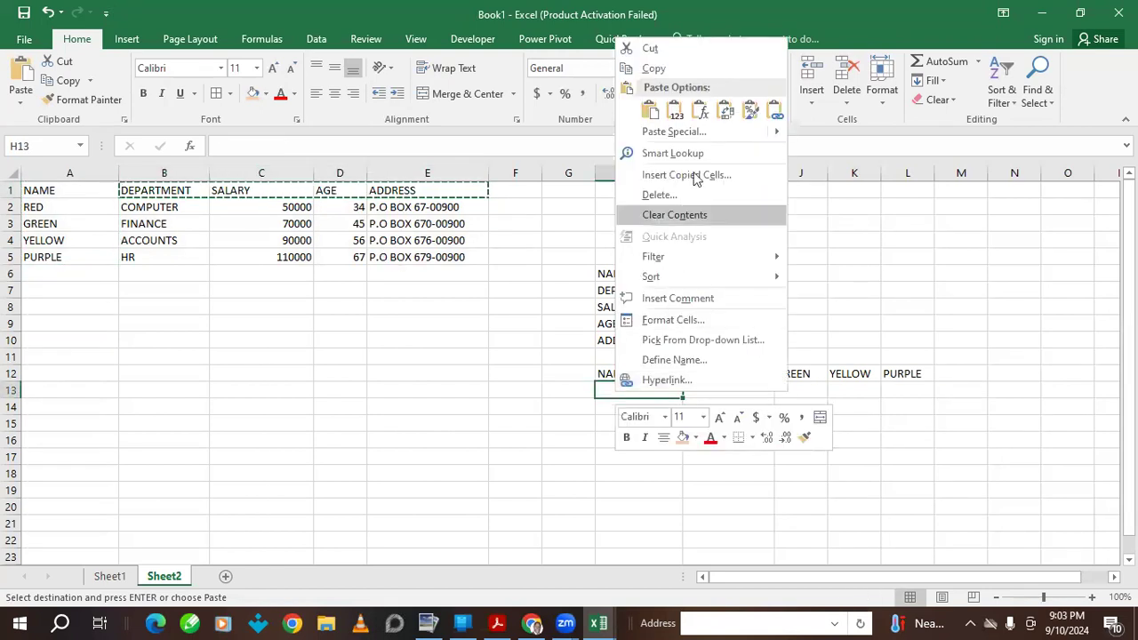
pyautogui.click(662, 133)
pyautogui.click(689, 228)
pyautogui.click(719, 258)
pyautogui.click(706, 390)
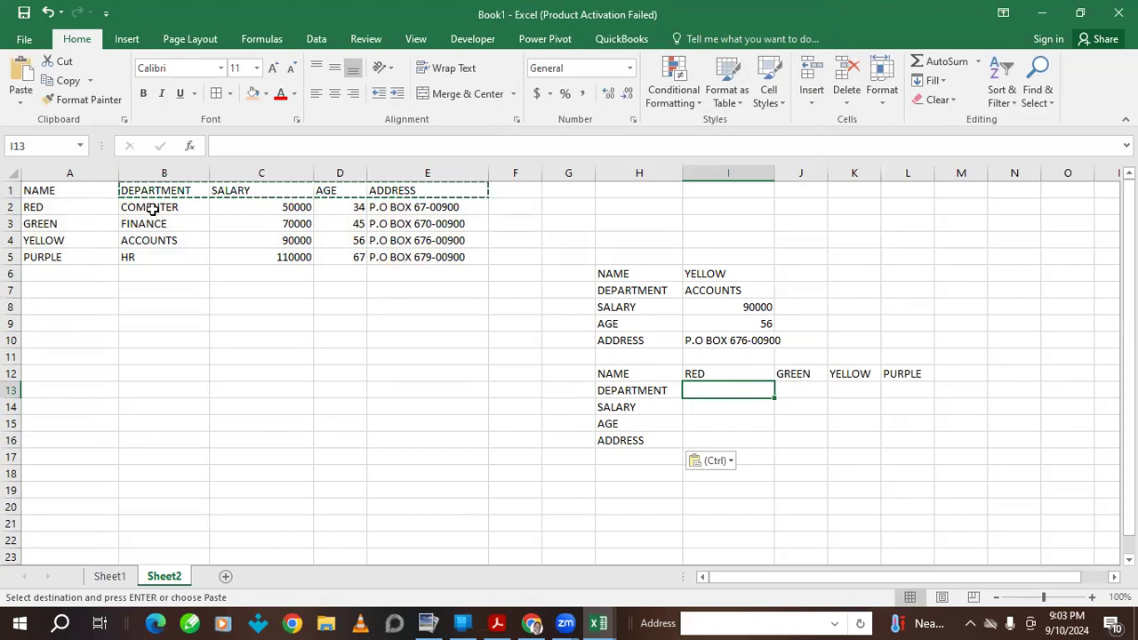
# - Enter =HLOOKUP(I12,A1:E5,2,FALSE) in I13 to look up RED's department
pyautogui.write('=')
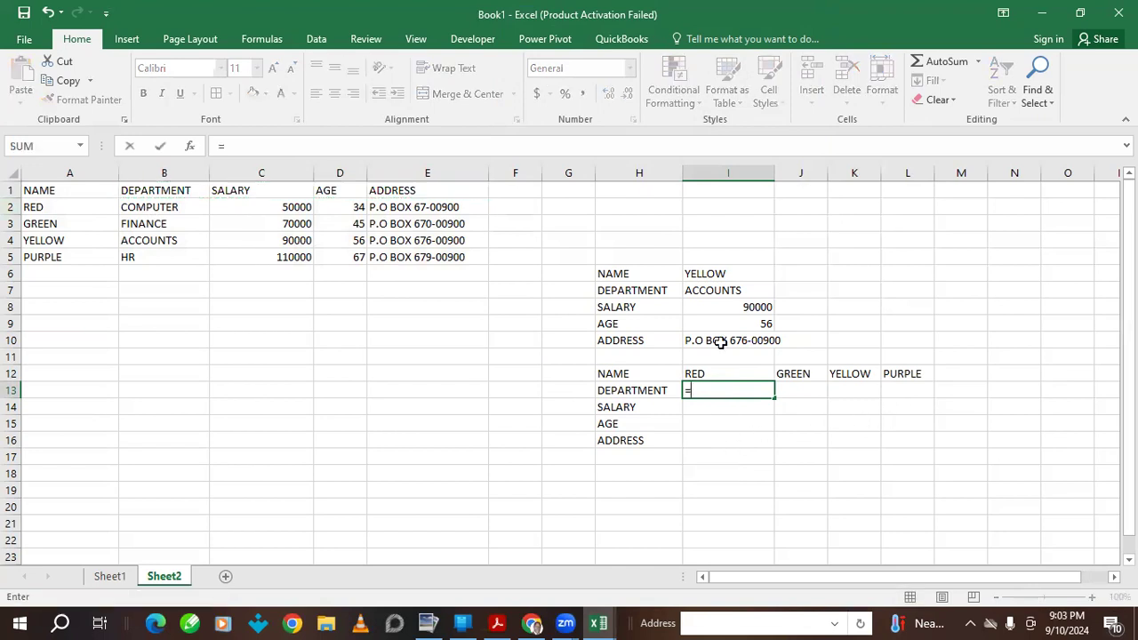
pyautogui.write('HLLO')
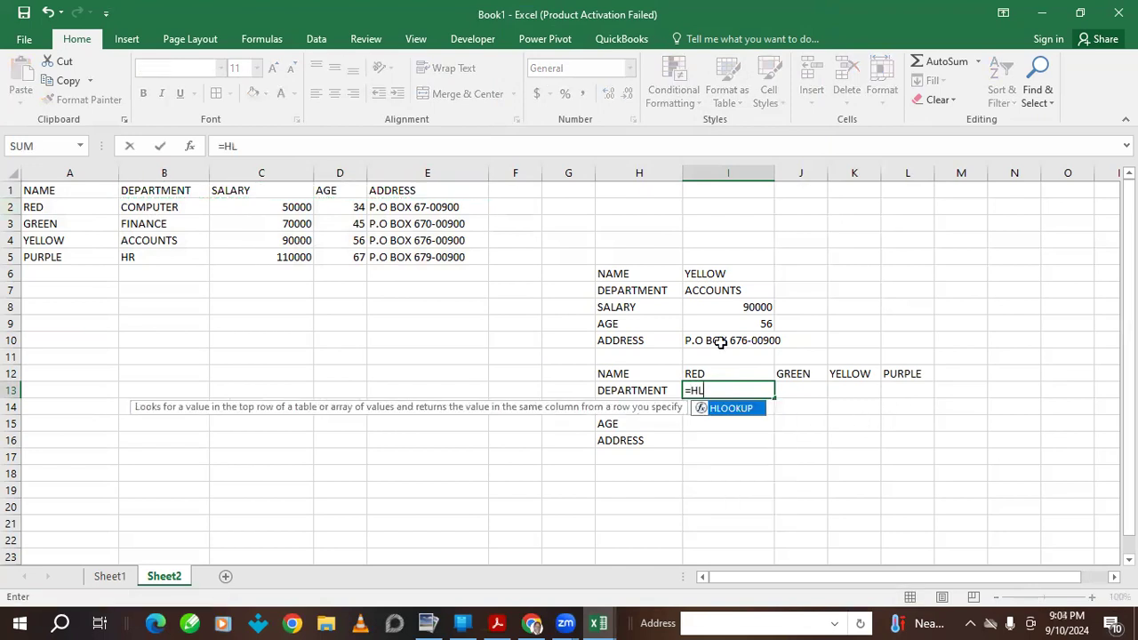
pyautogui.press('BackSpace')
pyautogui.press('BackSpace')
pyautogui.write('L')
pyautogui.write('KUP(')
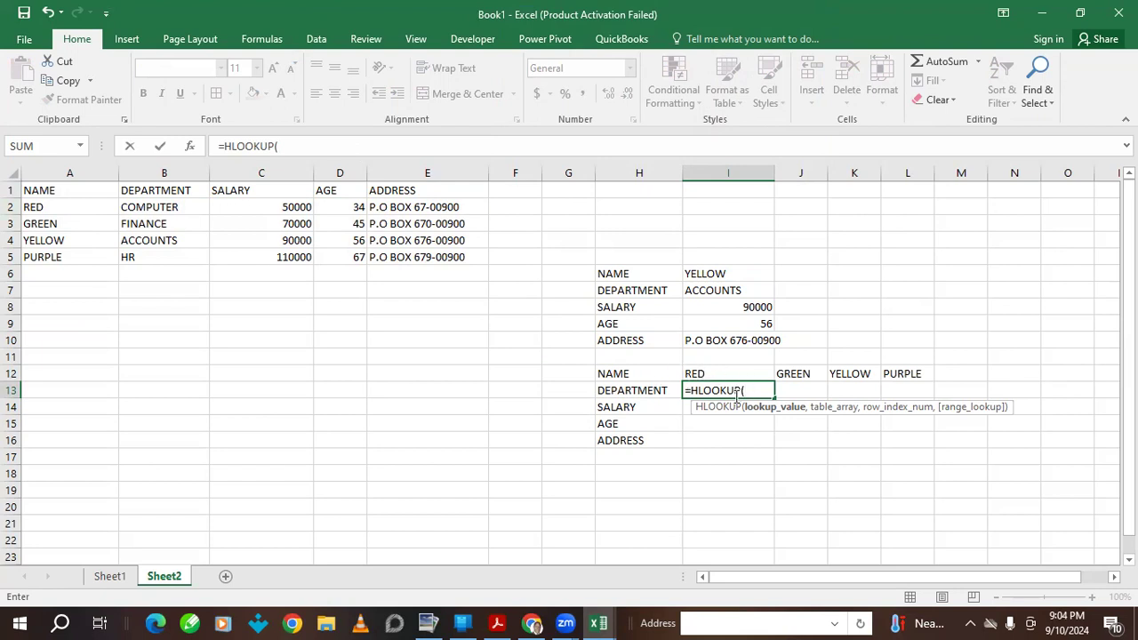
pyautogui.click(695, 373)
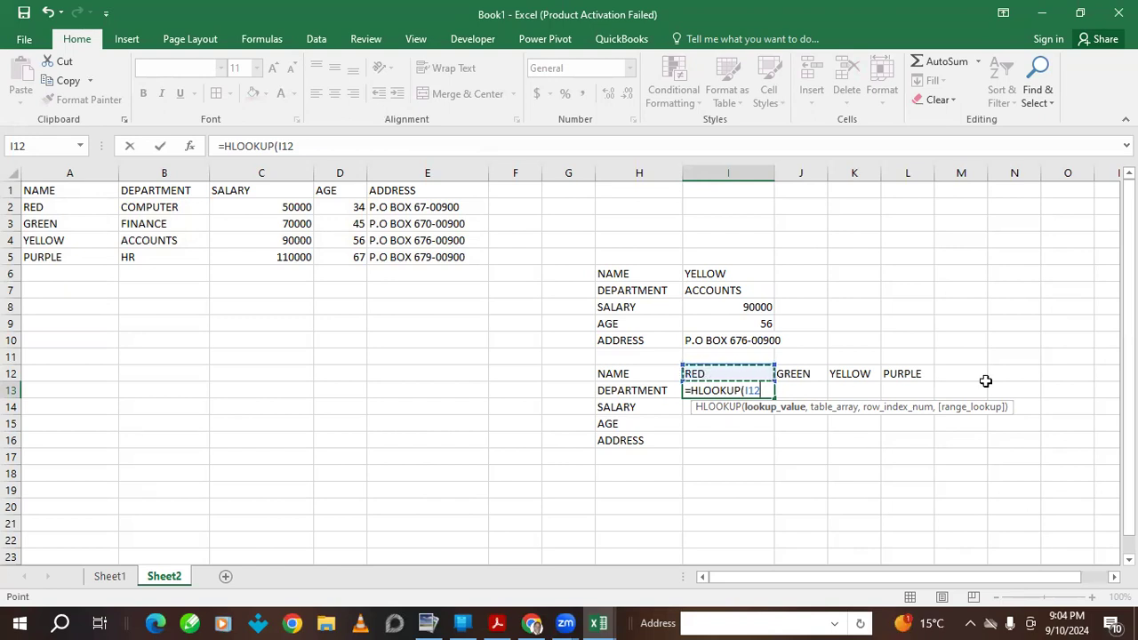
pyautogui.write(',')
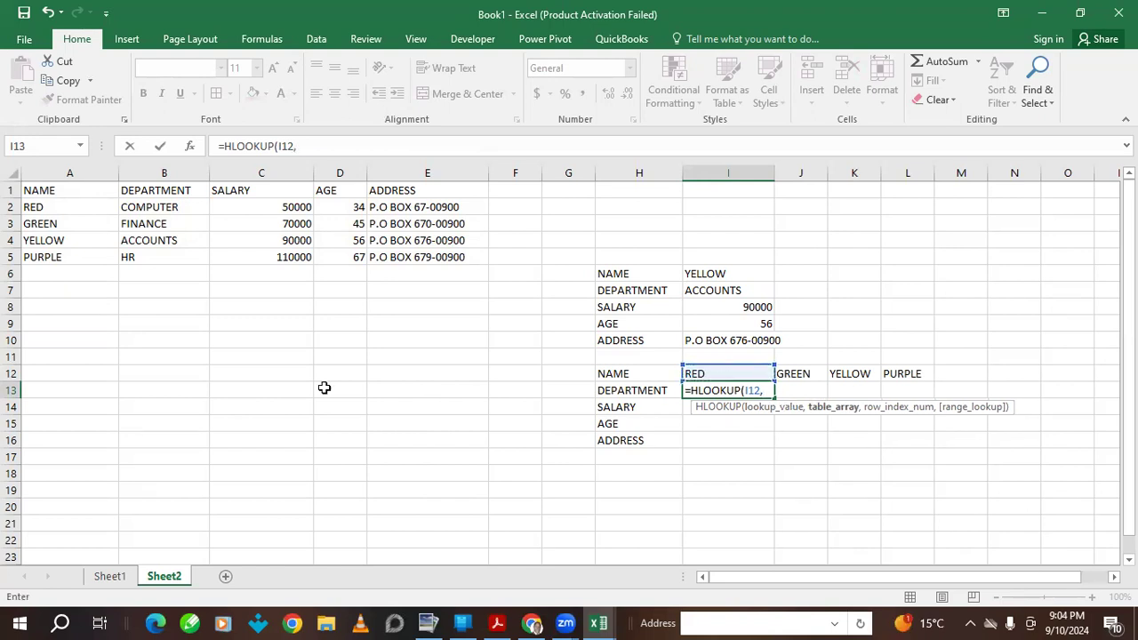
pyautogui.moveTo(36, 190); pyautogui.dragTo(427, 257)
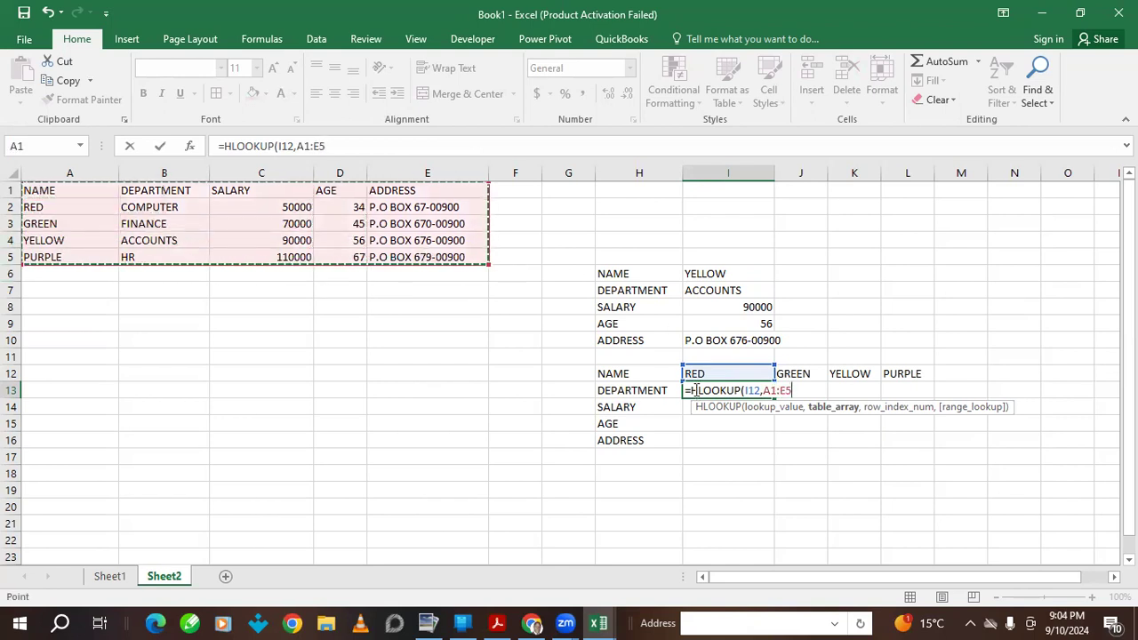
pyautogui.write(',')
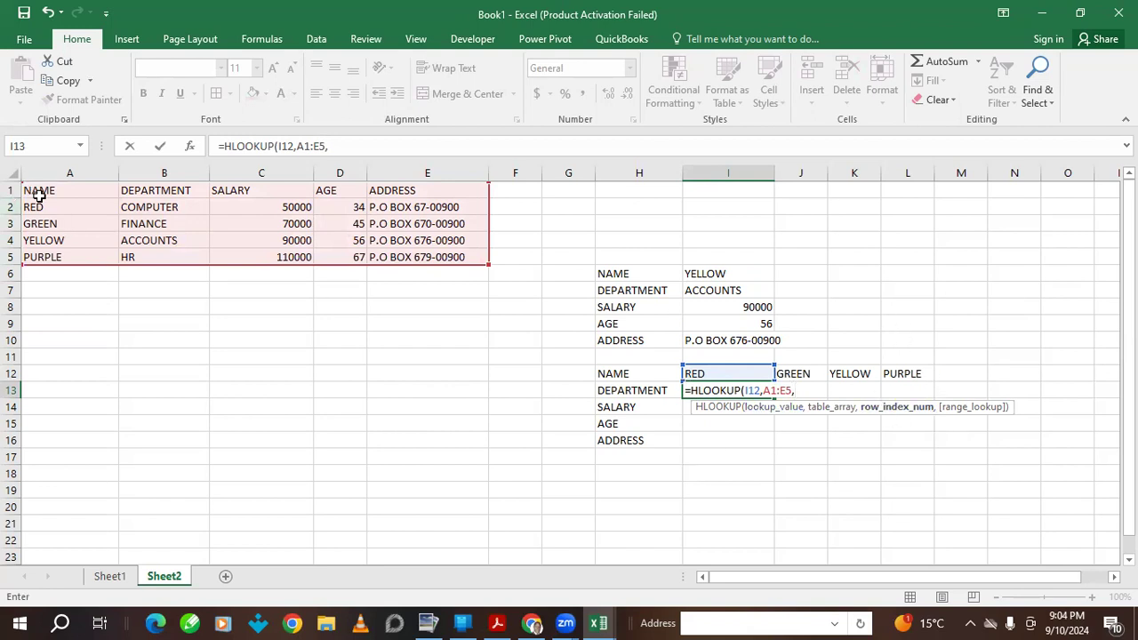
pyautogui.write('2,FALSE')
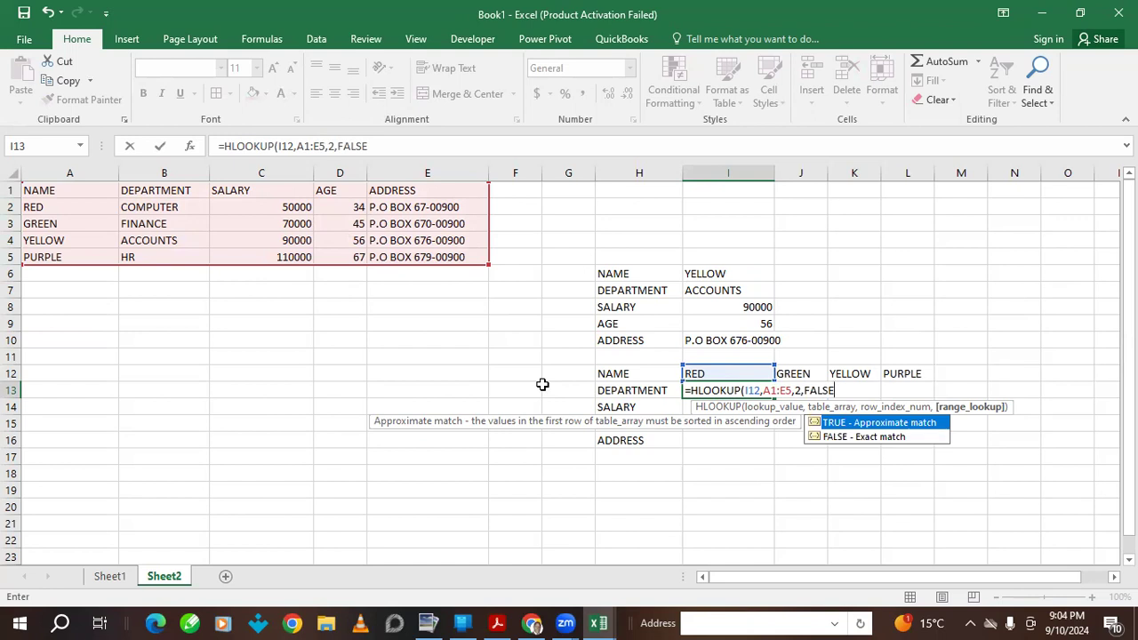
pyautogui.write(')')
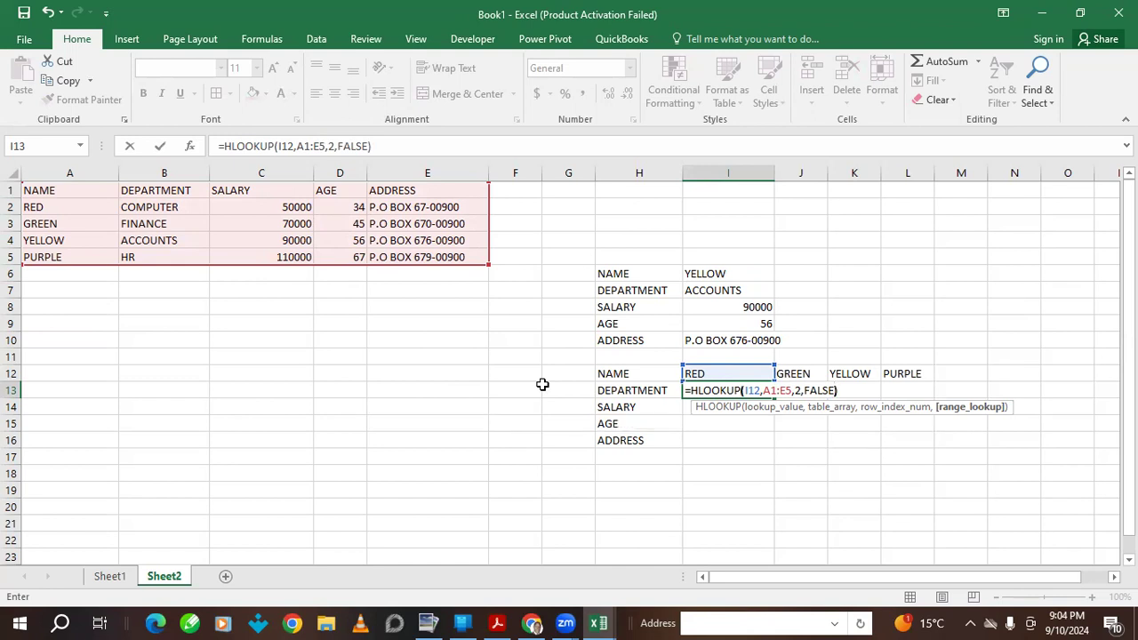
pyautogui.press('Return')
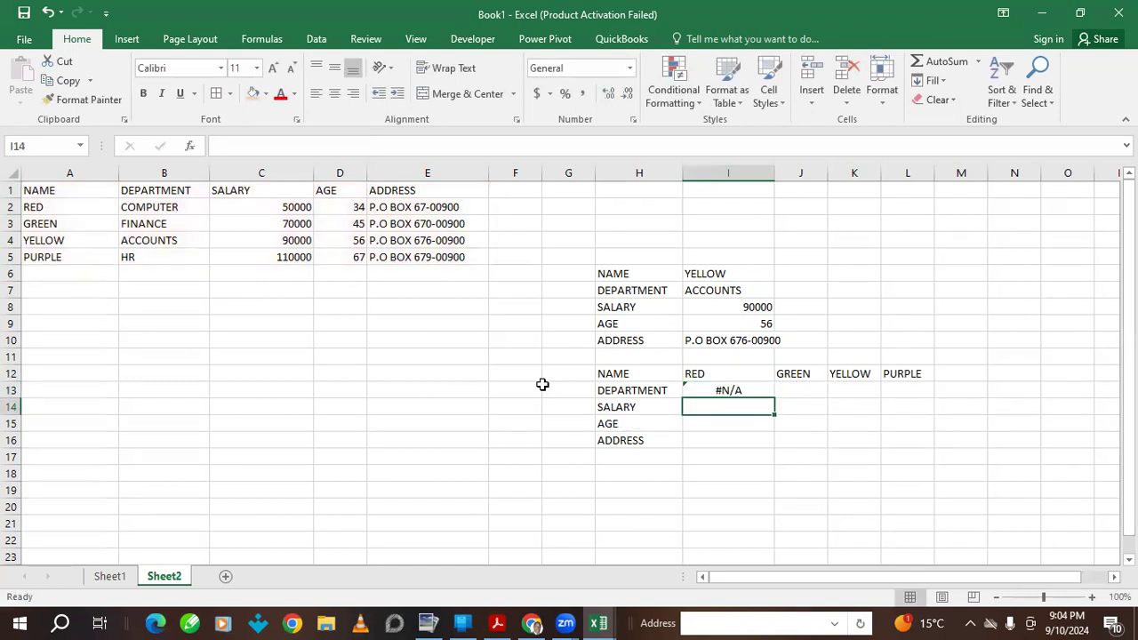
# - Clear I13's #N/A formula and type COMPUTER as RED's department
pyautogui.click(707, 392)
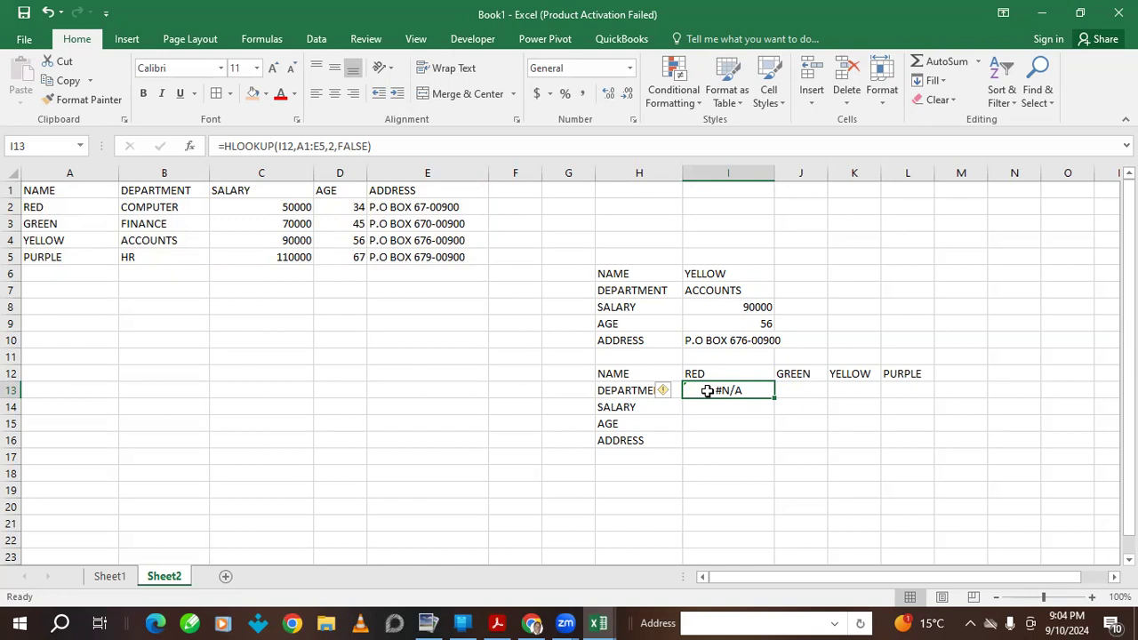
pyautogui.doubleClick(707, 392)
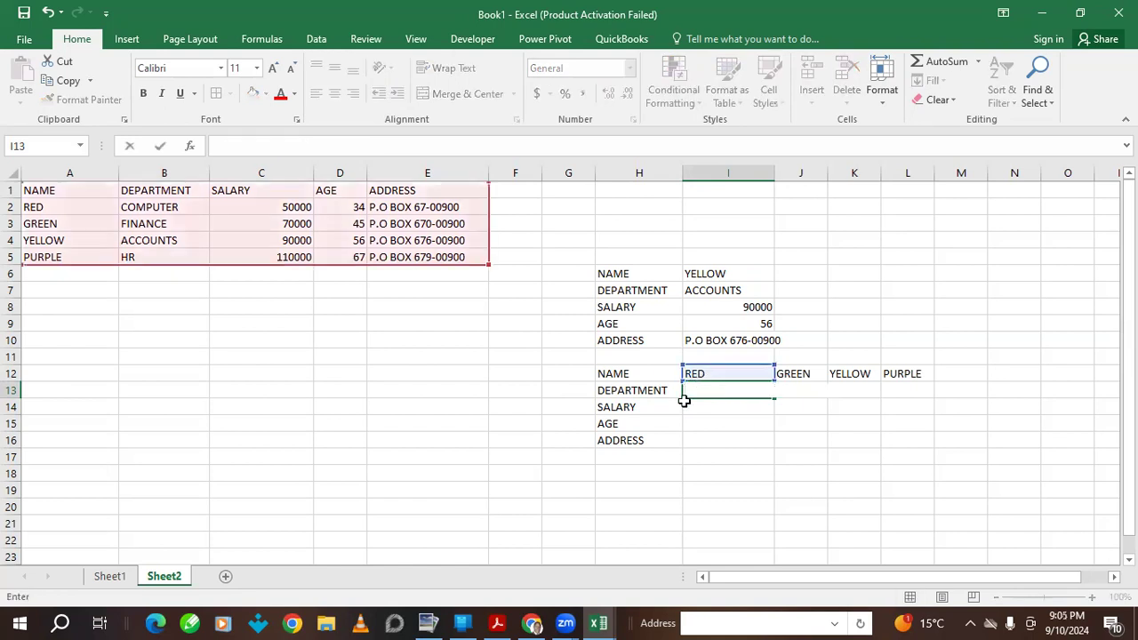
pyautogui.press('Return')
pyautogui.click(711, 390)
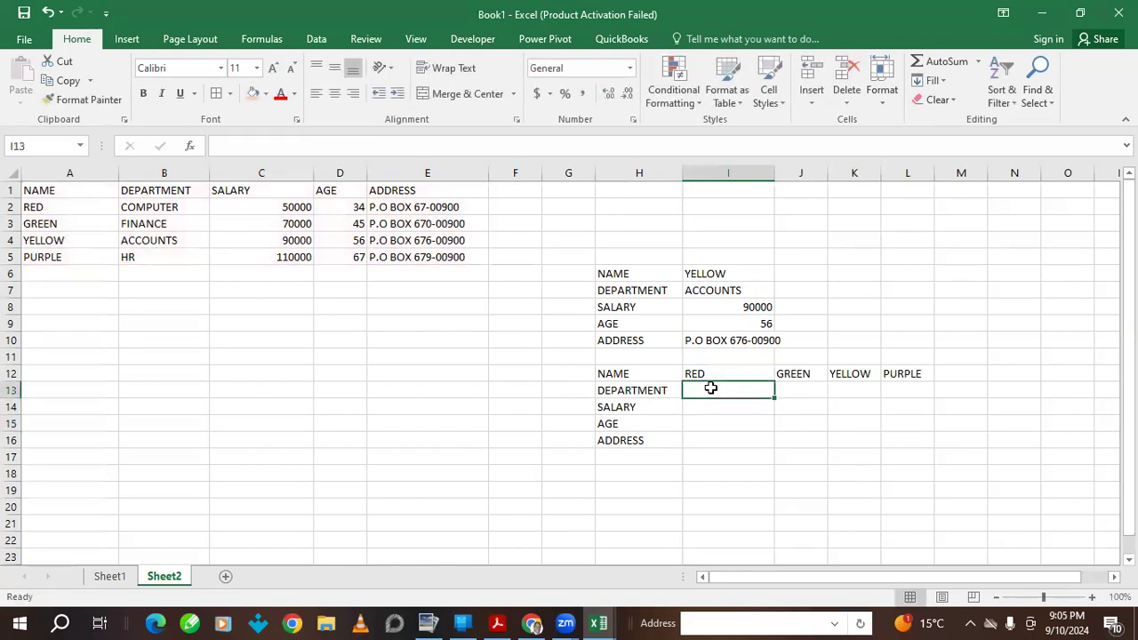
pyautogui.write('COP')
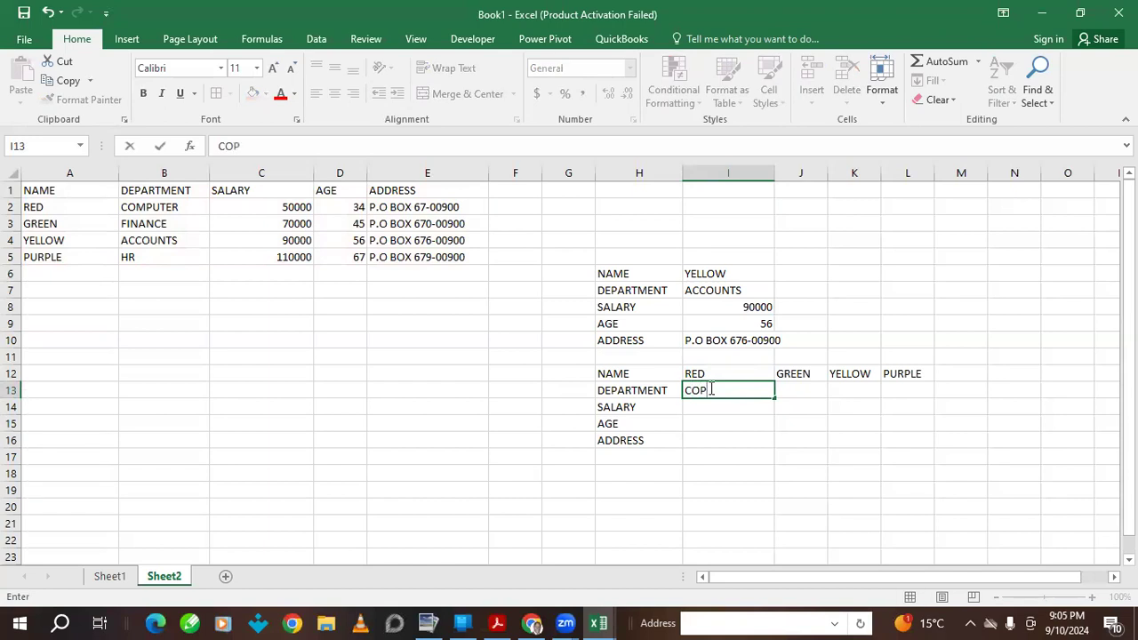
pyautogui.press('BackSpace')
pyautogui.write('MPUTER')
pyautogui.click(724, 409)
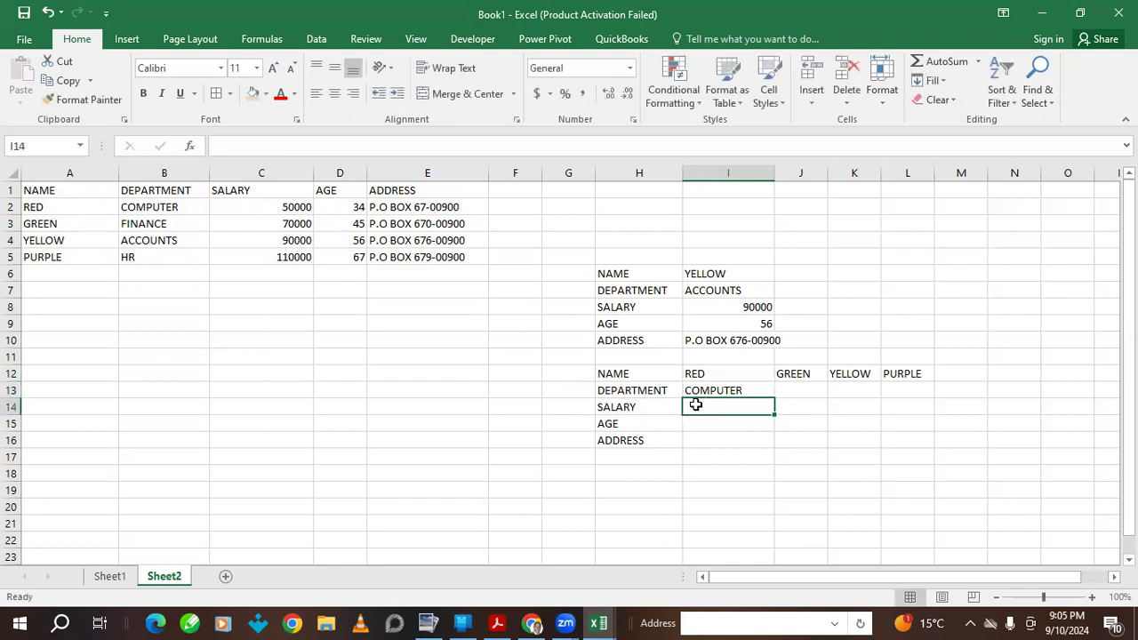
pyautogui.click(804, 392)
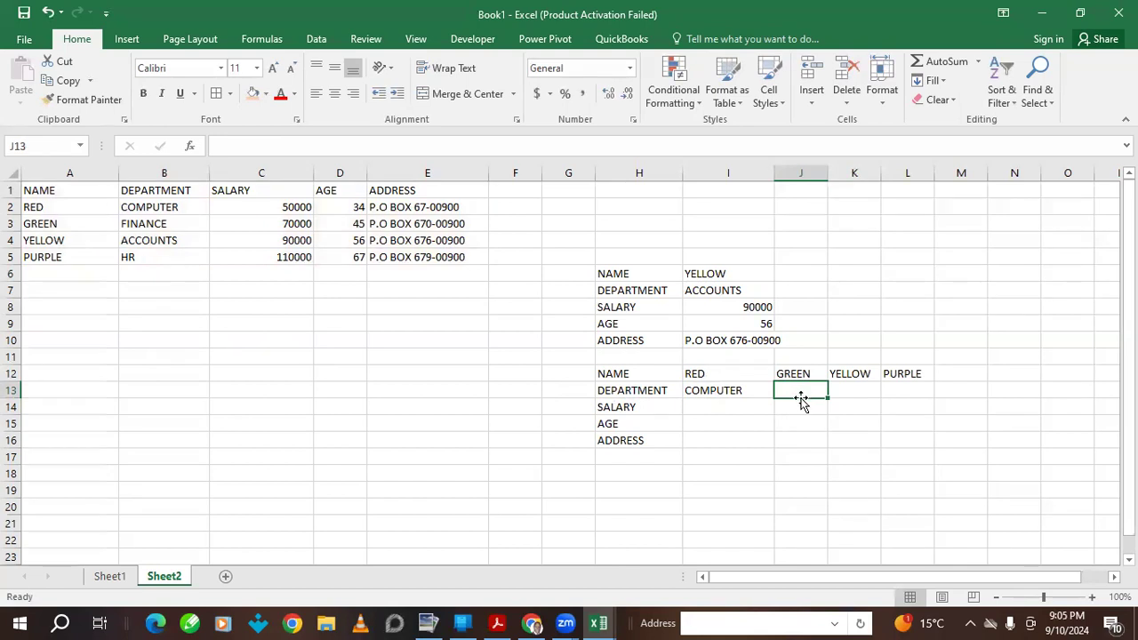
# - Start an HLOOKUP in J13 using GREEN in J12 as the lookup value
pyautogui.write('=')
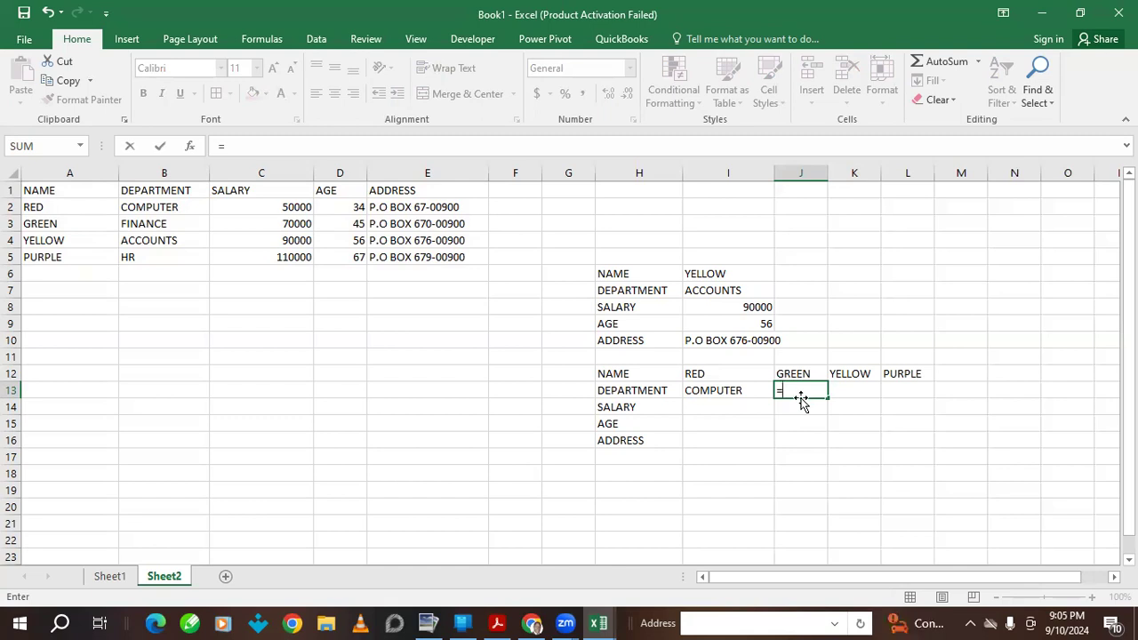
pyautogui.write('HL')
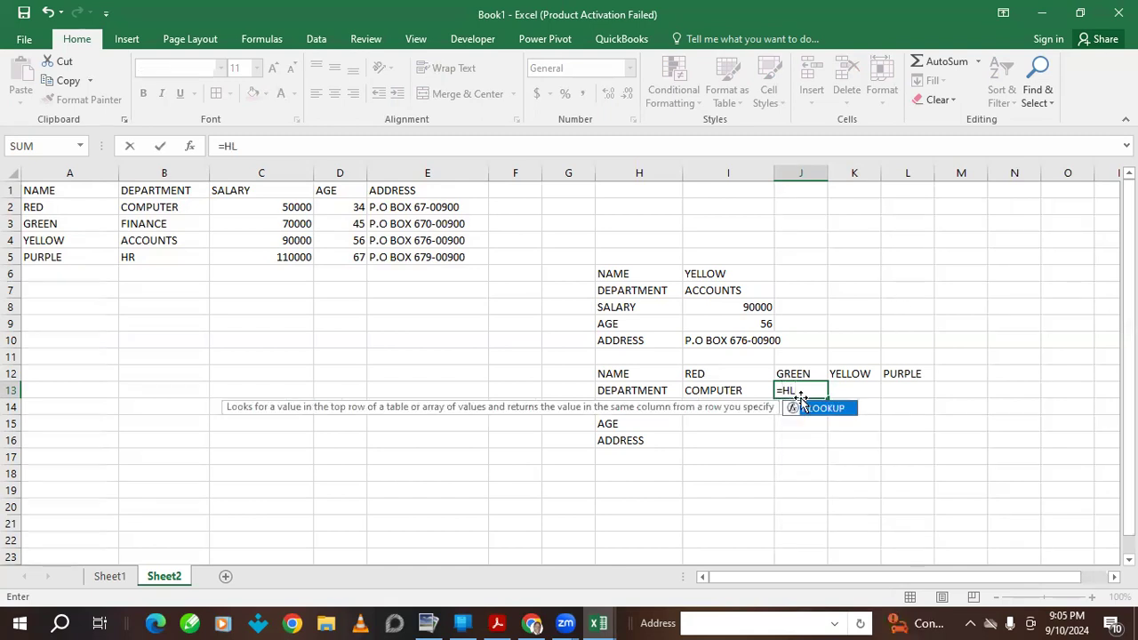
pyautogui.write('OOKUP')
pyautogui.doubleClick(803, 402)
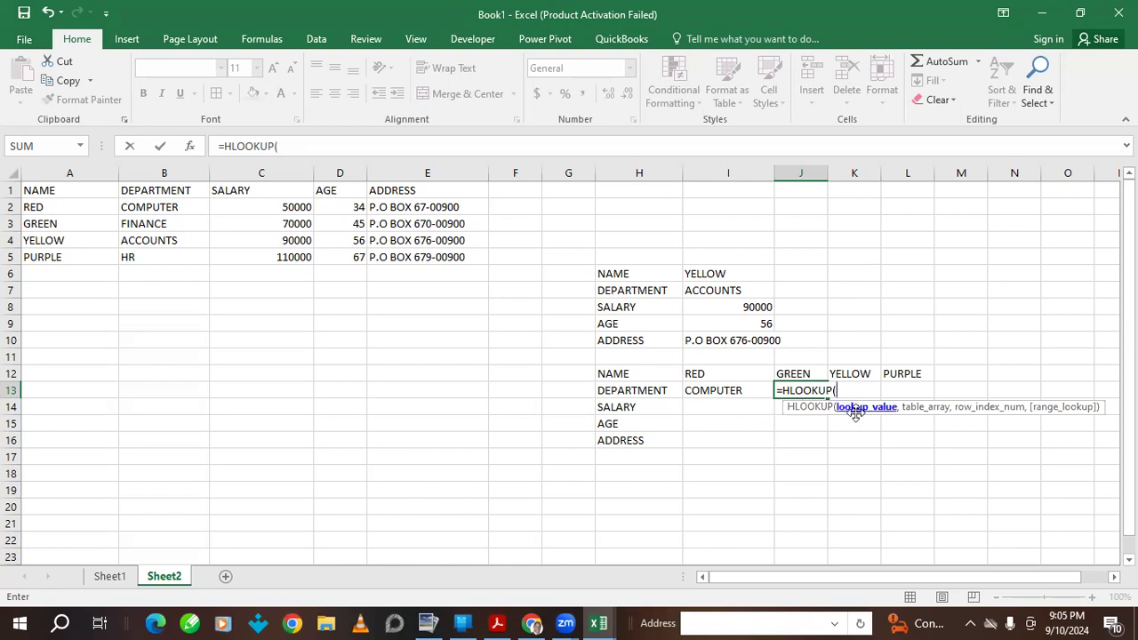
pyautogui.click(726, 391)
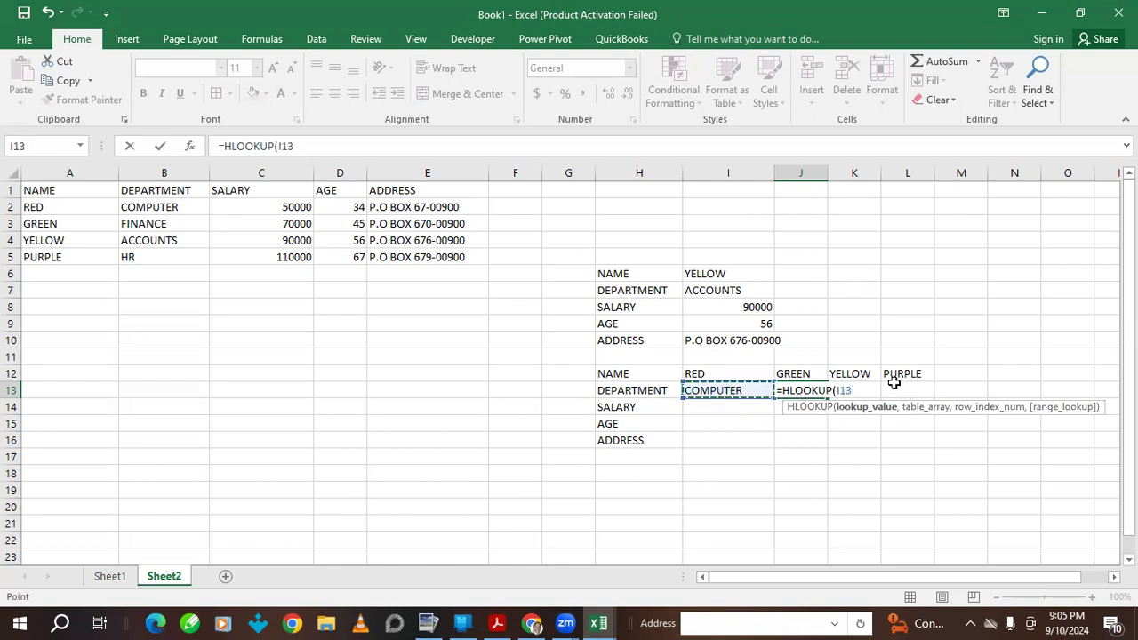
pyautogui.write(',')
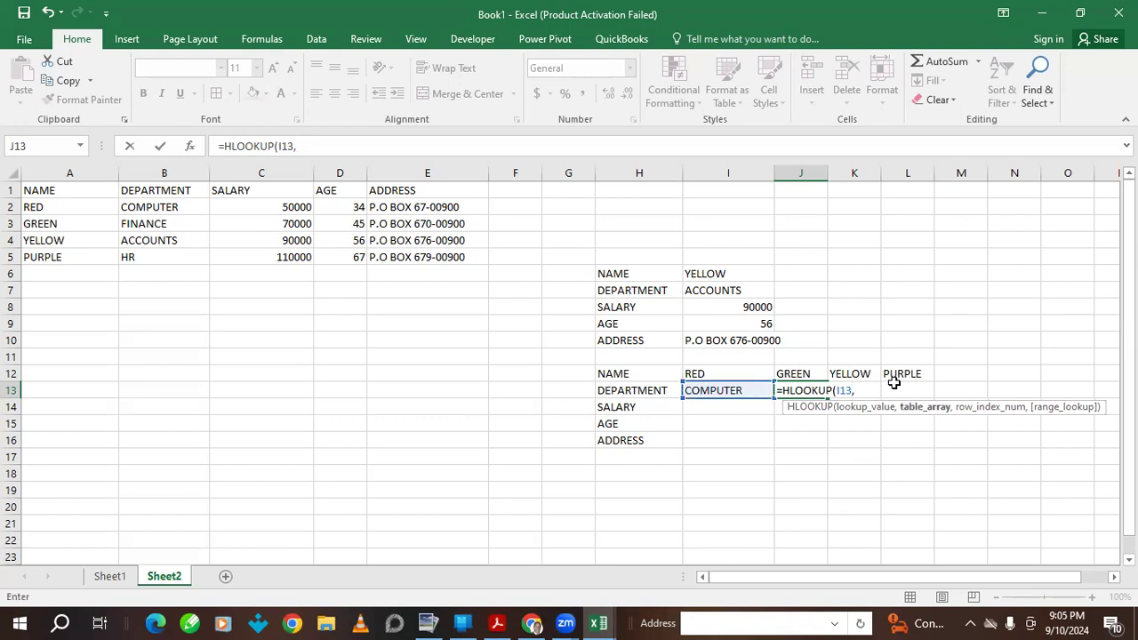
pyautogui.press('BackSpace')
pyautogui.press('BackSpace')
pyautogui.press('BackSpace')
pyautogui.press('BackSpace')
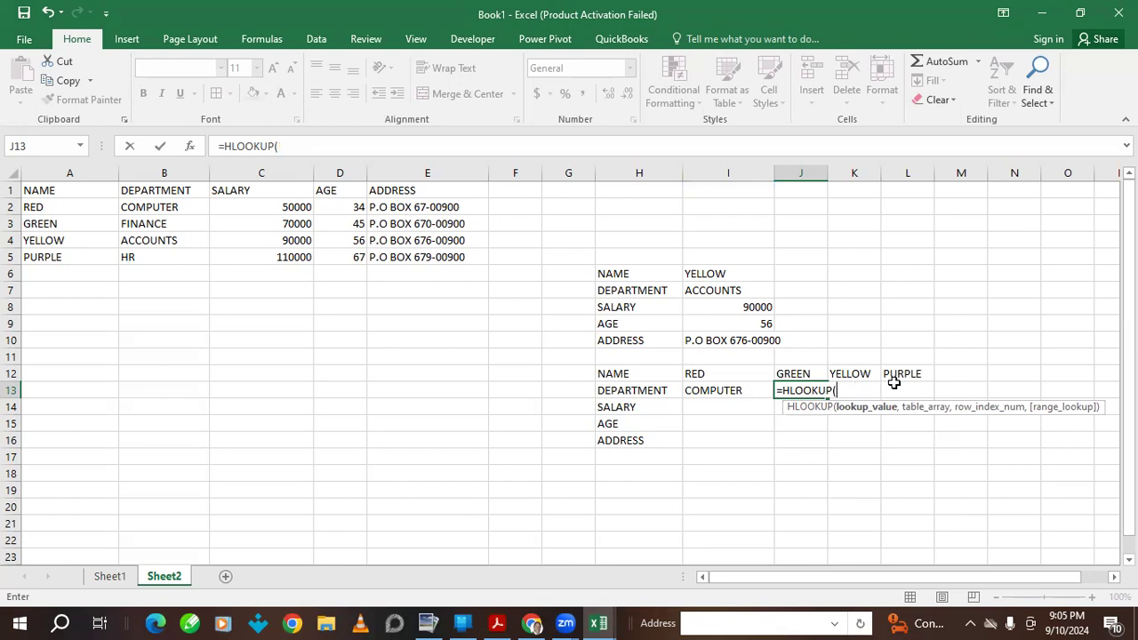
pyautogui.click(801, 373)
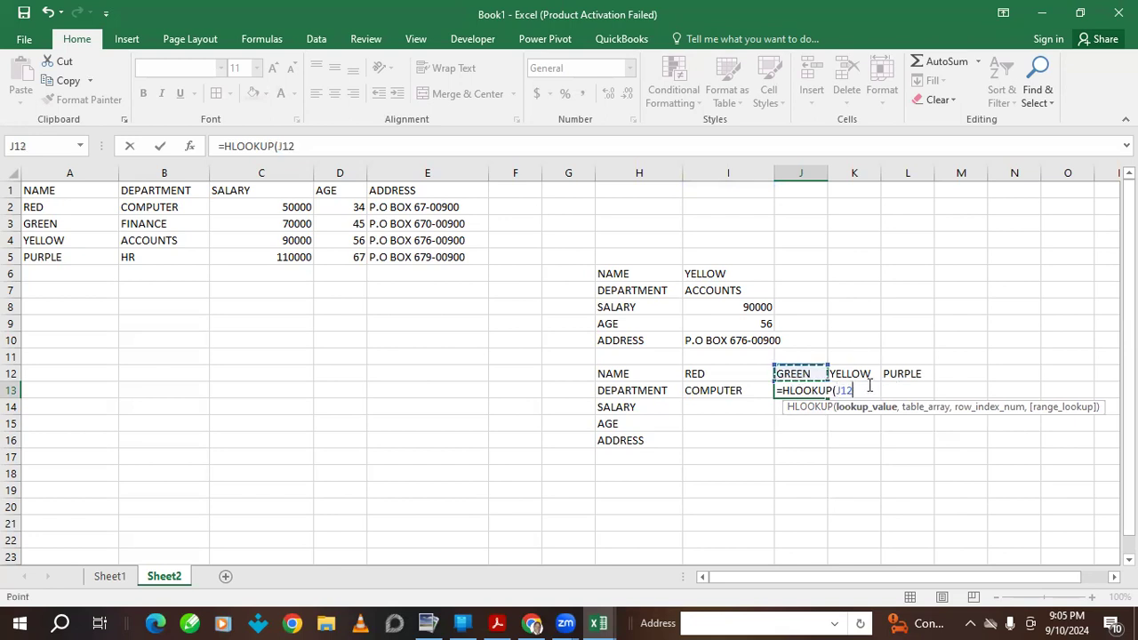
pyautogui.write(',')
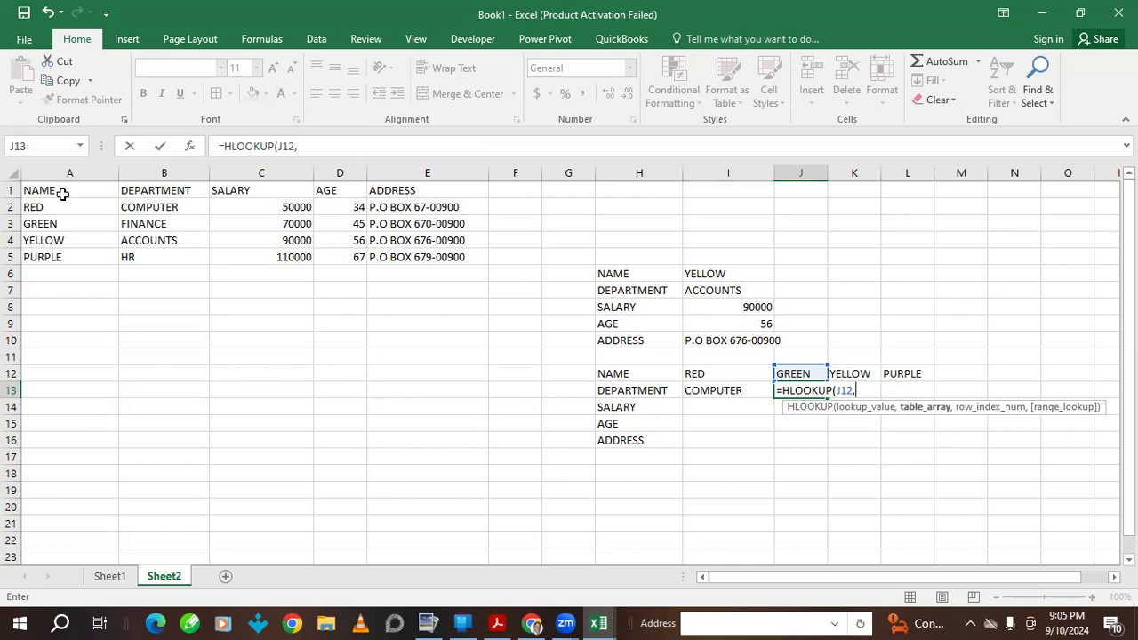
# - Finish the J13 HLOOKUP with range A1:E5, row index 3 and FALSE
pyautogui.moveTo(44, 188); pyautogui.dragTo(419, 256)
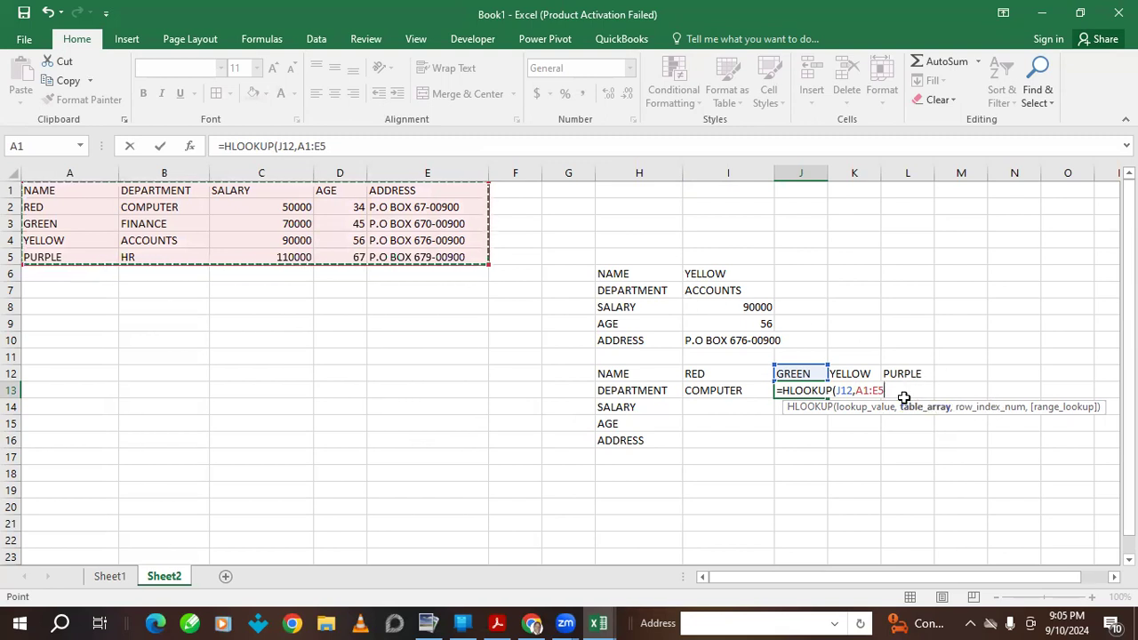
pyautogui.write(',3')
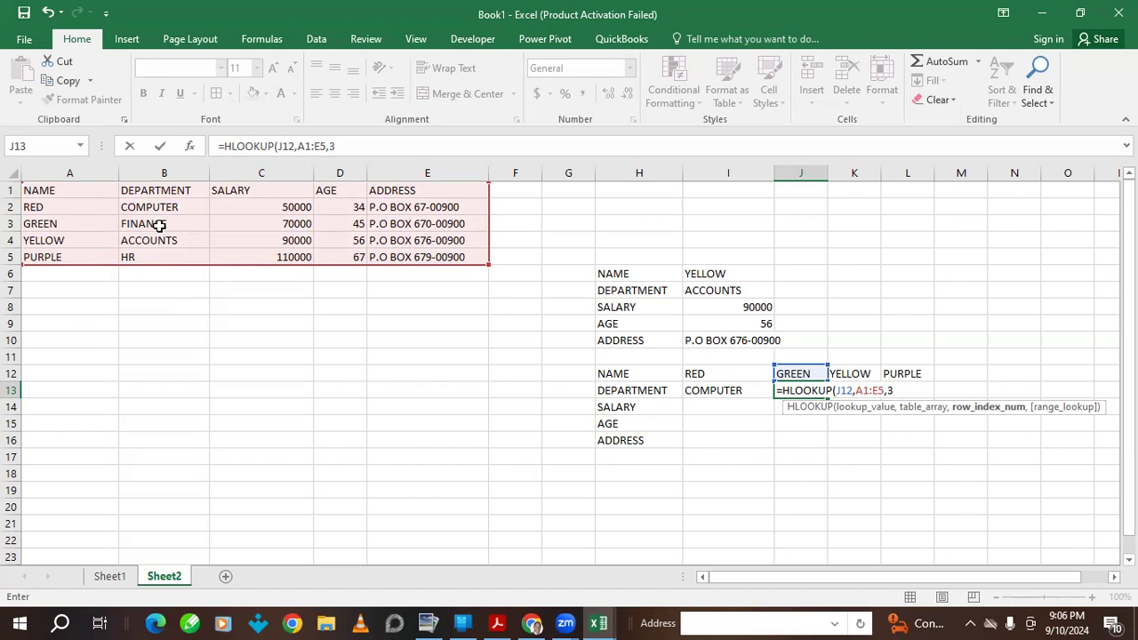
pyautogui.write(',FALSE')
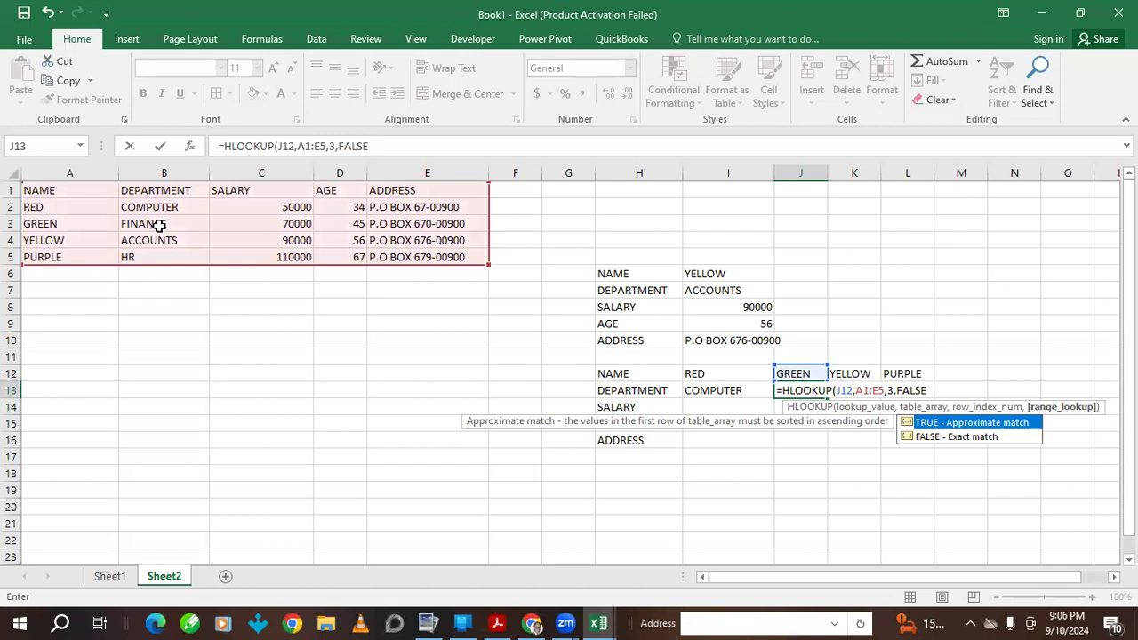
pyautogui.write(')')
pyautogui.press('Return')
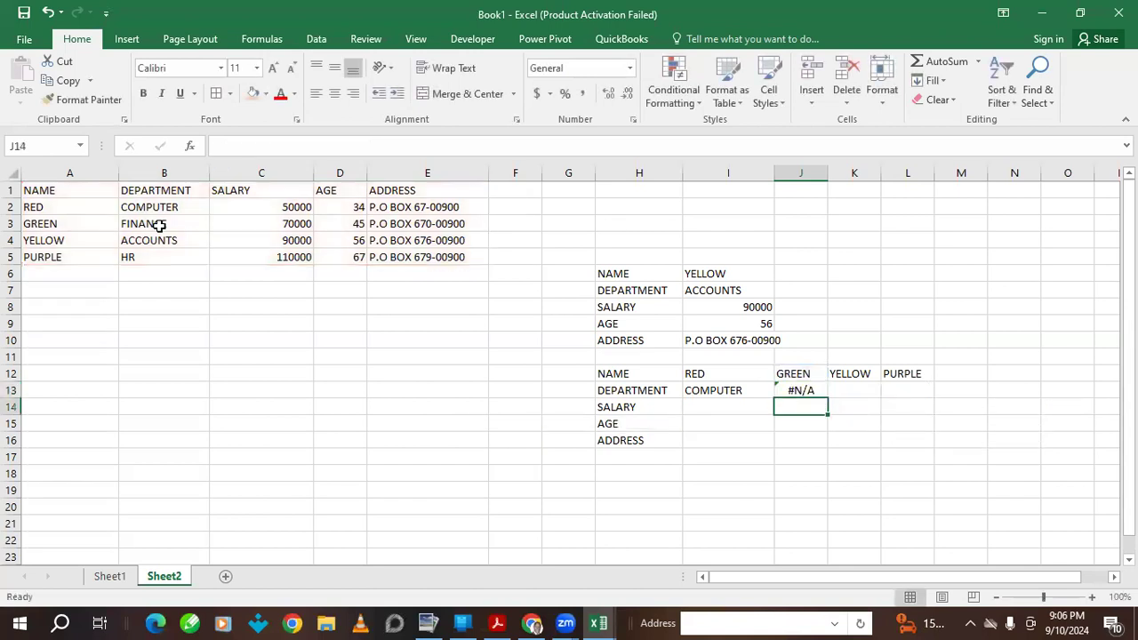
pyautogui.click(808, 391)
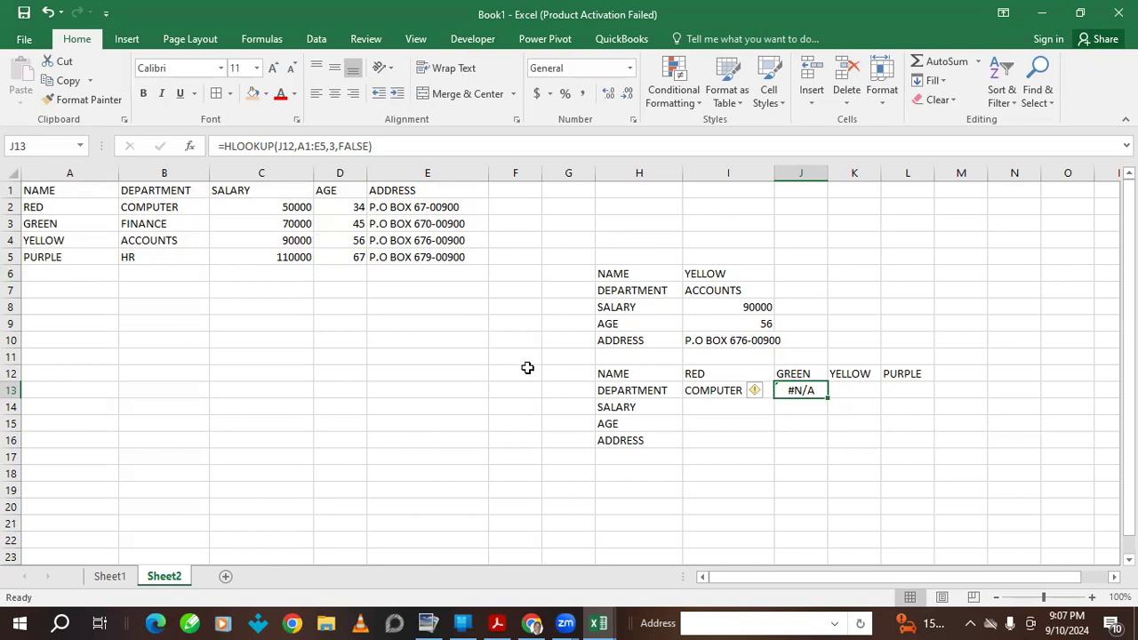
# - Clear the old lookup block H12:L16 on Sheet2
pyautogui.moveTo(605, 374); pyautogui.dragTo(910, 433)
pyautogui.press('Delete')
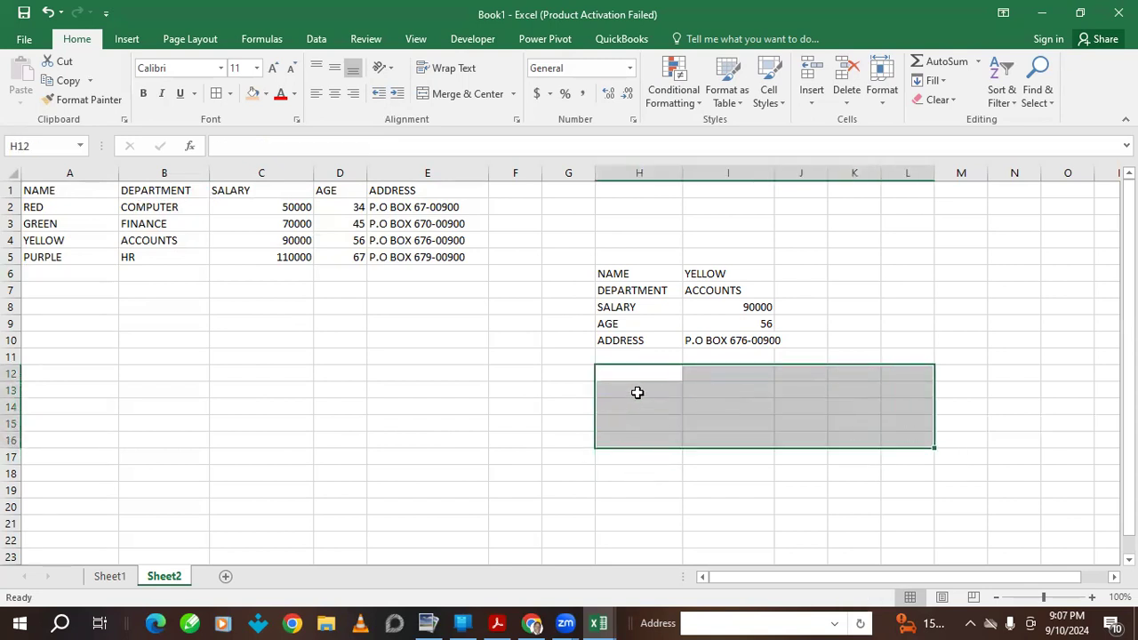
pyautogui.click(642, 374)
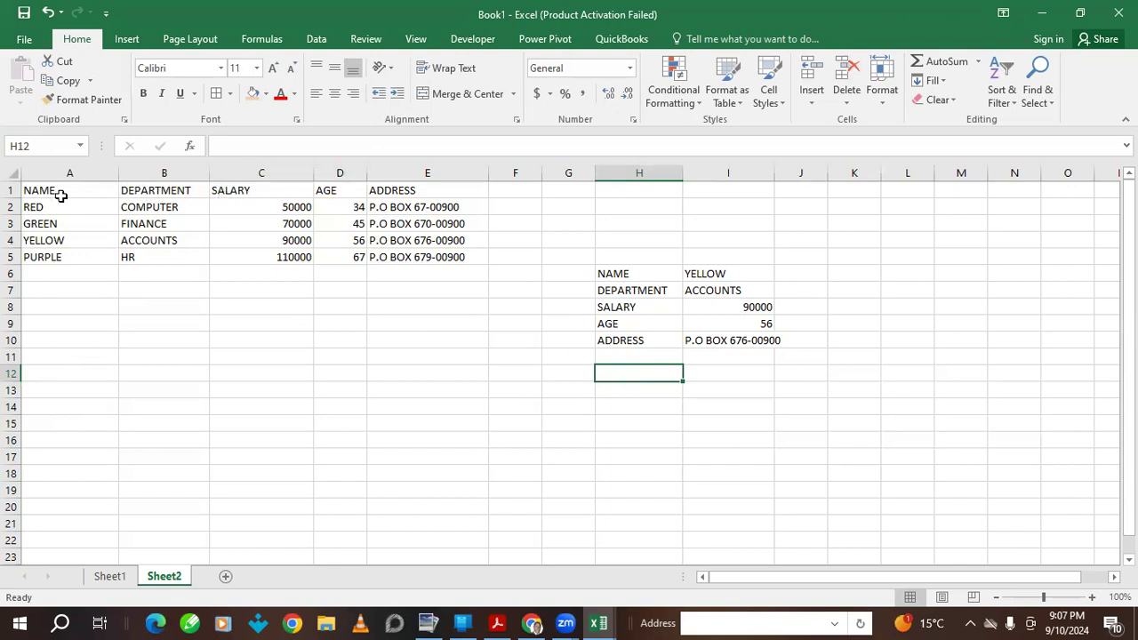
# - Paste the headers B1:E1 transposed down H12:H15 using Paste Special
pyautogui.moveTo(155, 190); pyautogui.dragTo(400, 188)
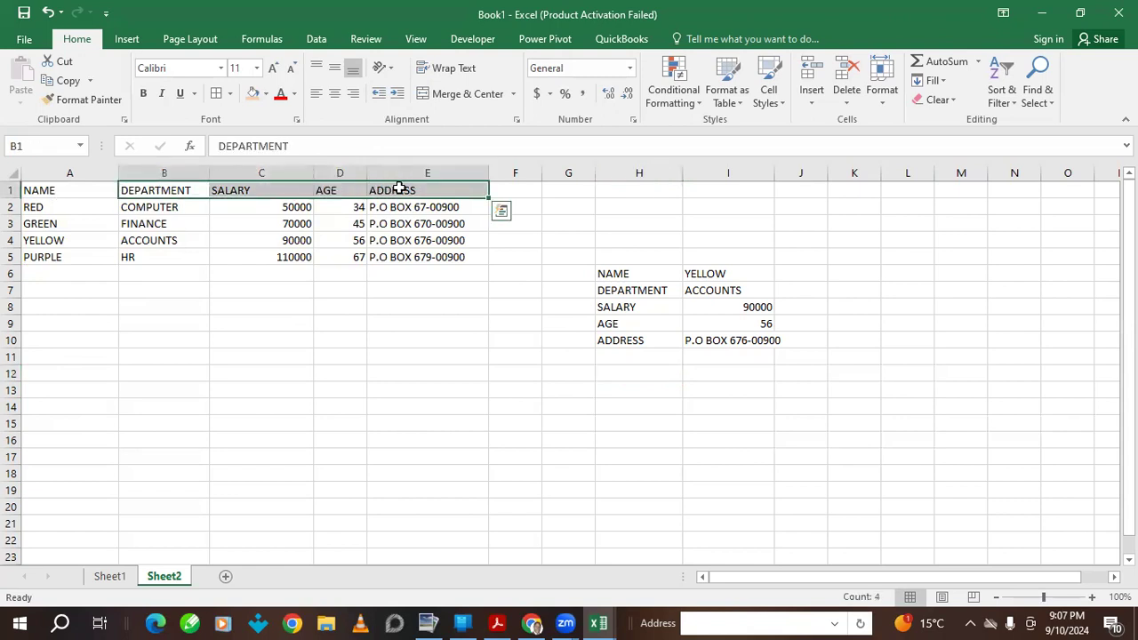
pyautogui.hotkey('ctrl', 'c')
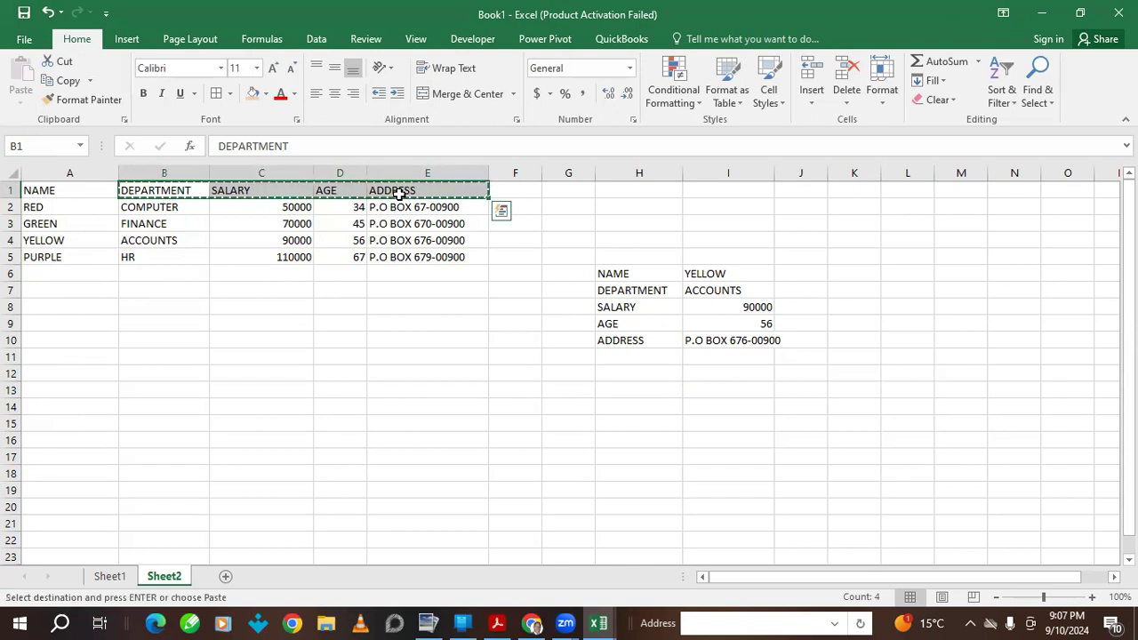
pyautogui.click(617, 375)
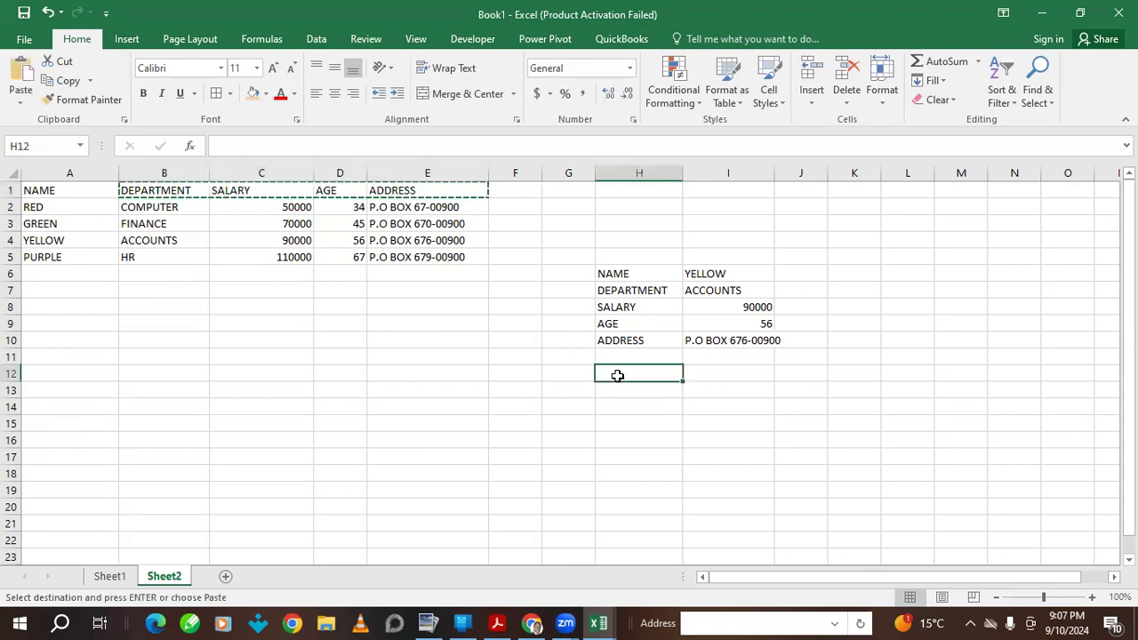
pyautogui.hotkey('ctrl', 'v')
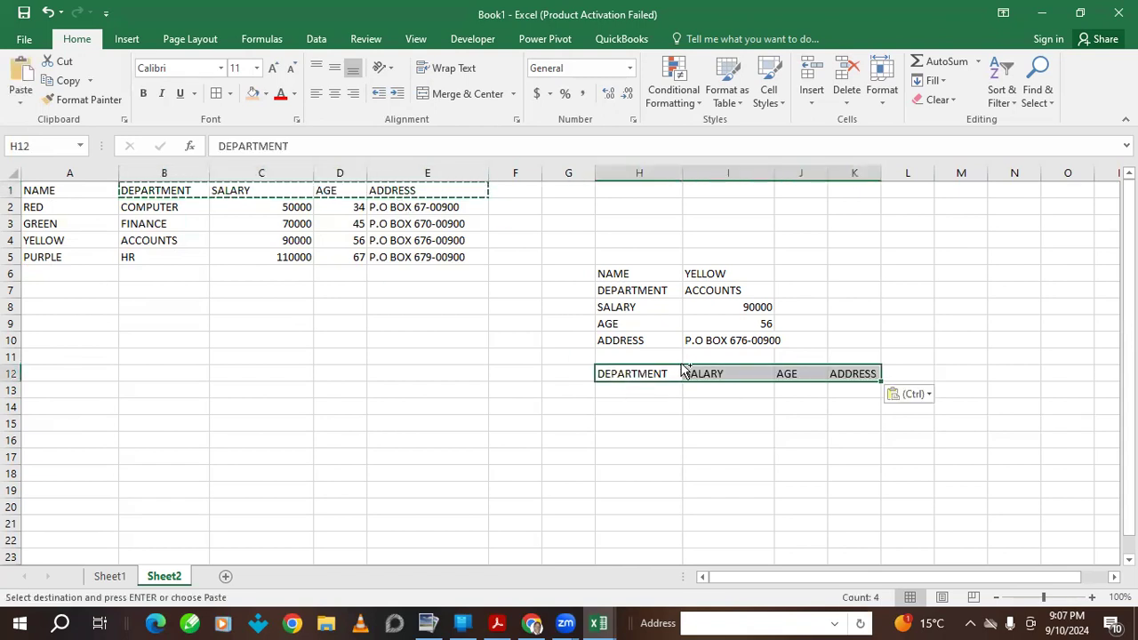
pyautogui.hotkey('ctrl', 'z')
pyautogui.click(651, 373)
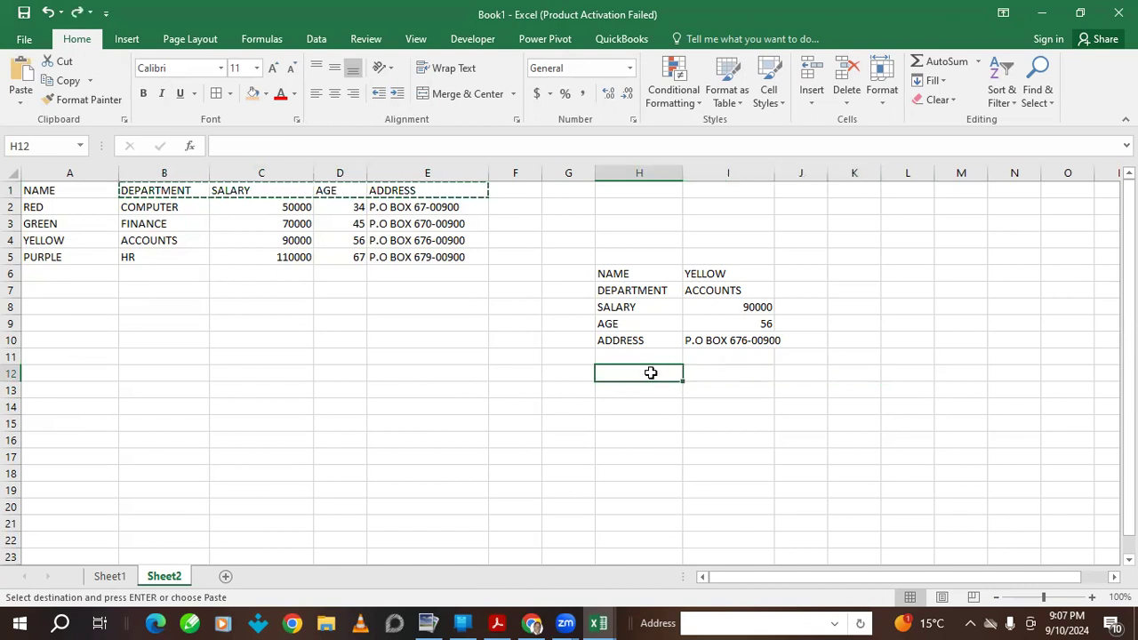
pyautogui.rightClick(651, 373)
pyautogui.click(705, 118)
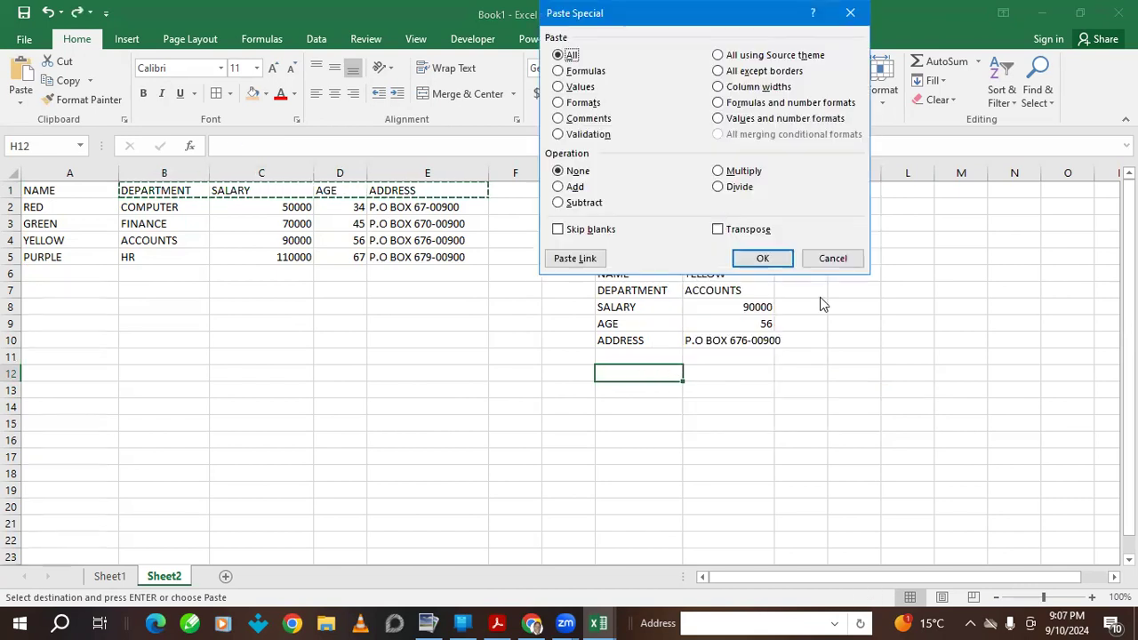
pyautogui.click(719, 230)
pyautogui.click(762, 260)
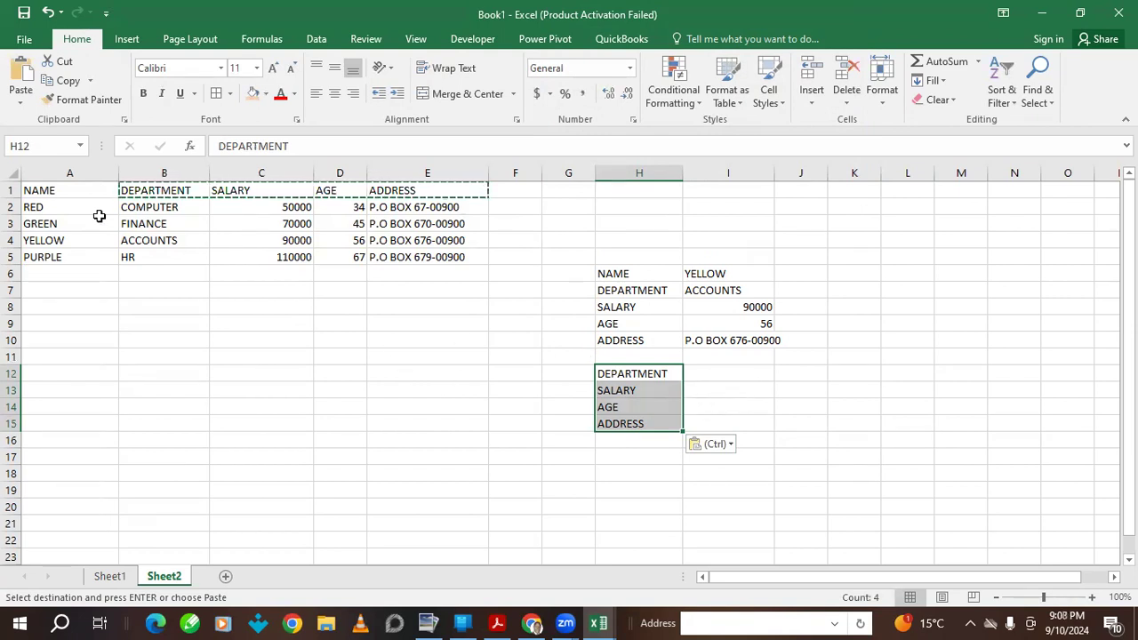
# - Copy the names A1:A5 and paste them transposed across H11:L11
pyautogui.moveTo(48, 189); pyautogui.dragTo(51, 255)
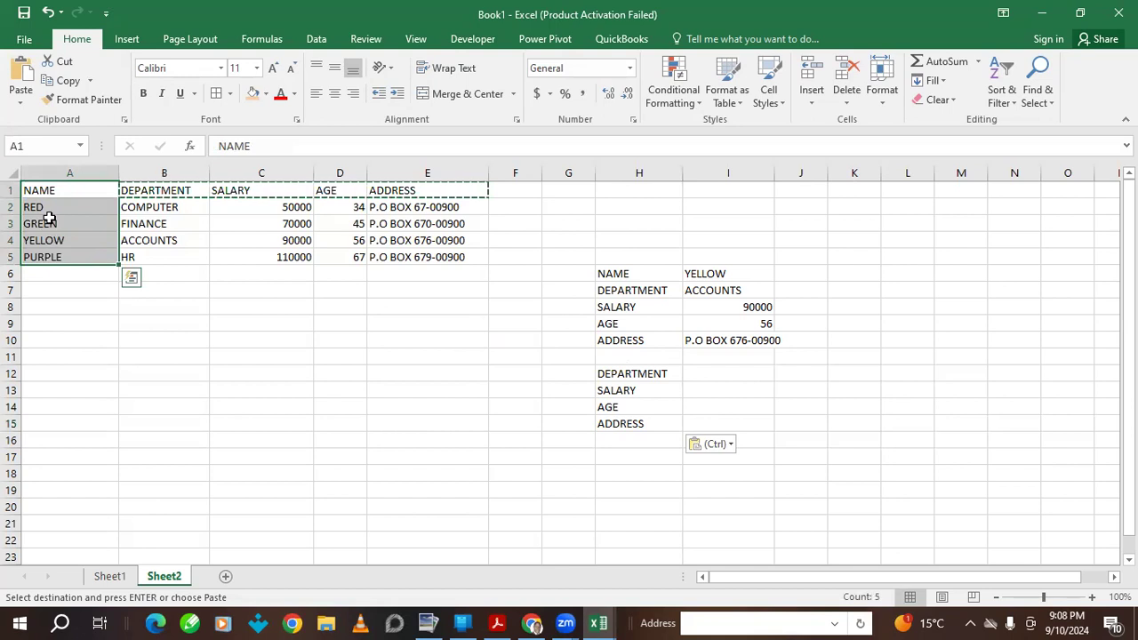
pyautogui.rightClick(52, 222)
pyautogui.click(88, 251)
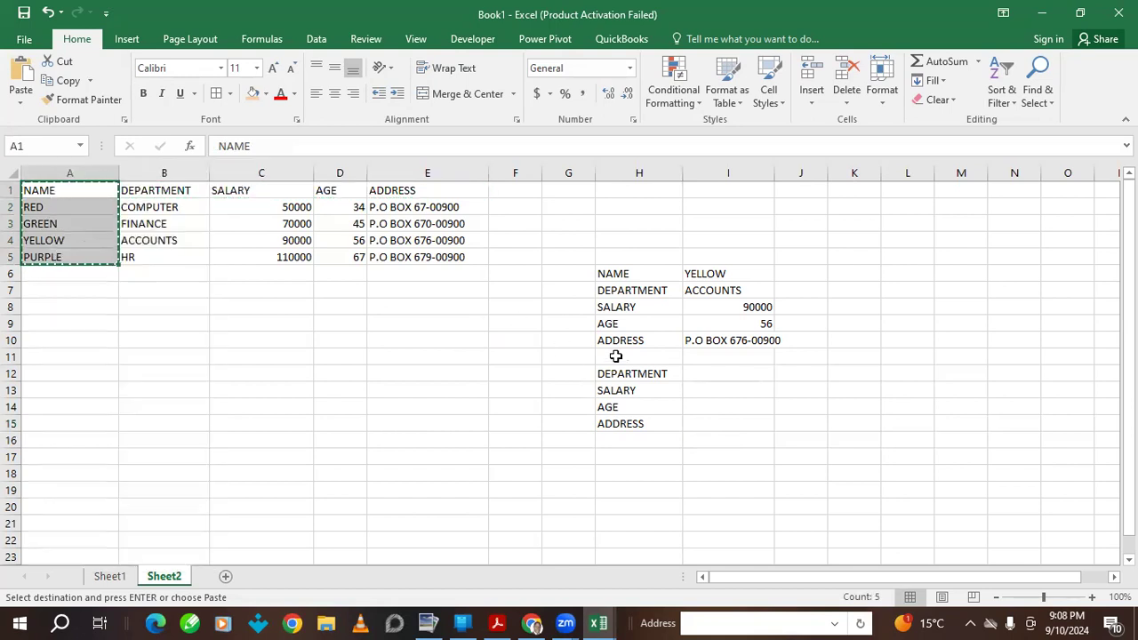
pyautogui.rightClick(616, 357)
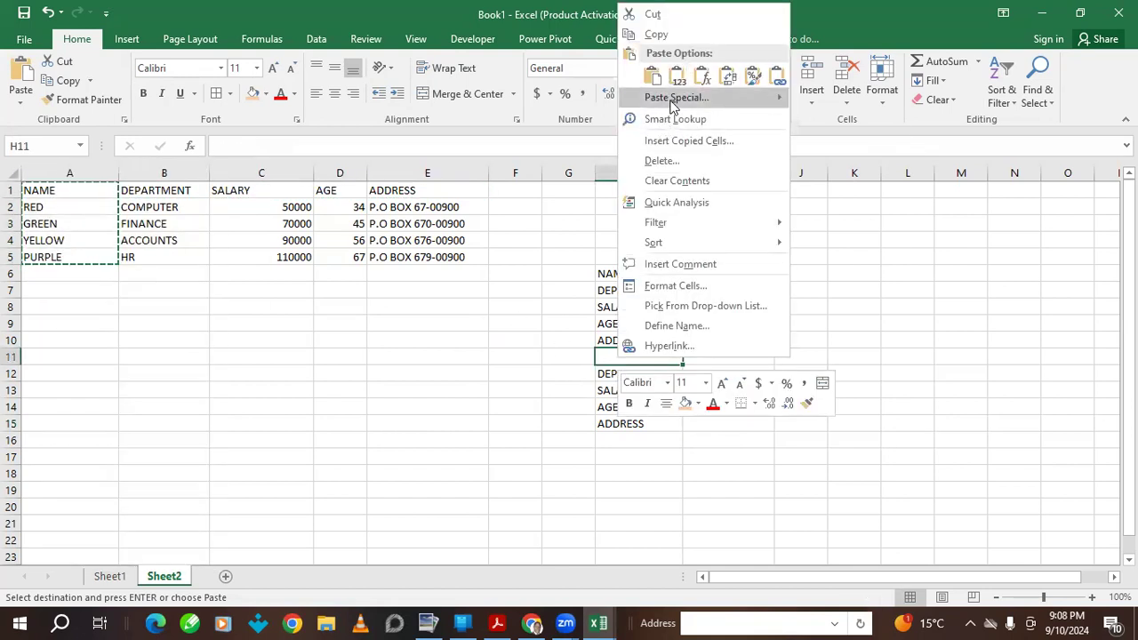
pyautogui.click(676, 98)
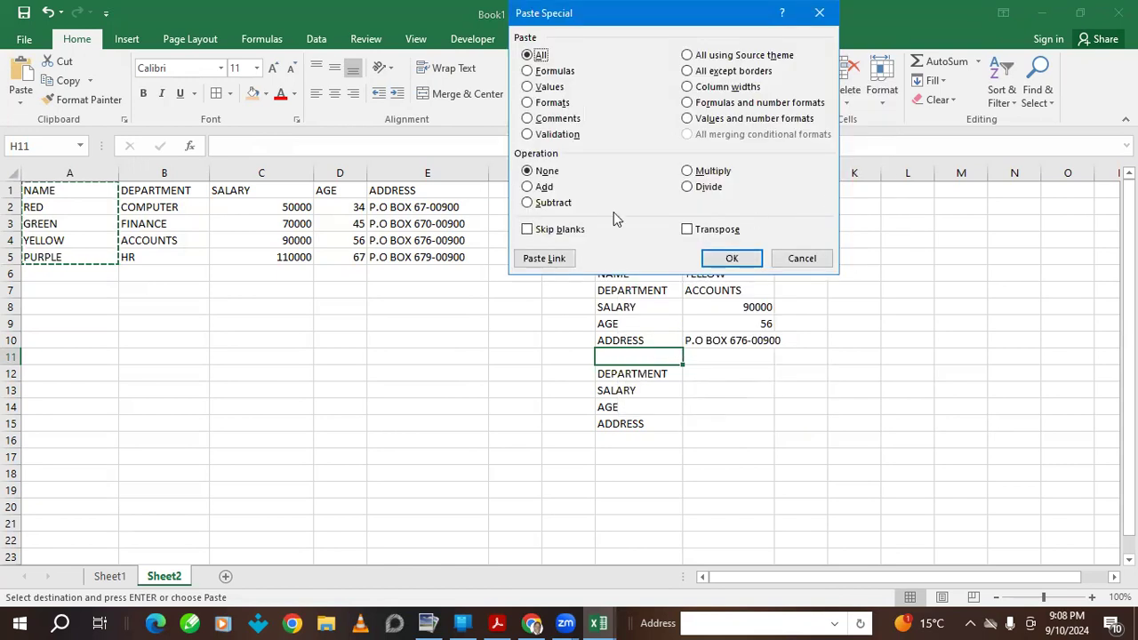
pyautogui.click(693, 235)
pyautogui.click(734, 256)
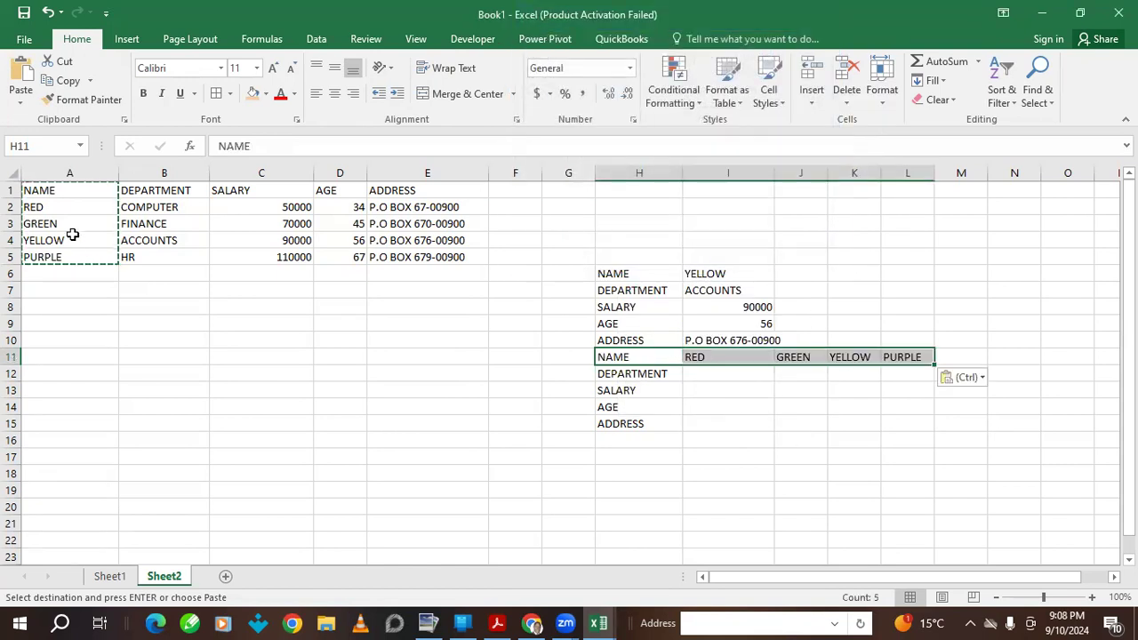
pyautogui.click(721, 377)
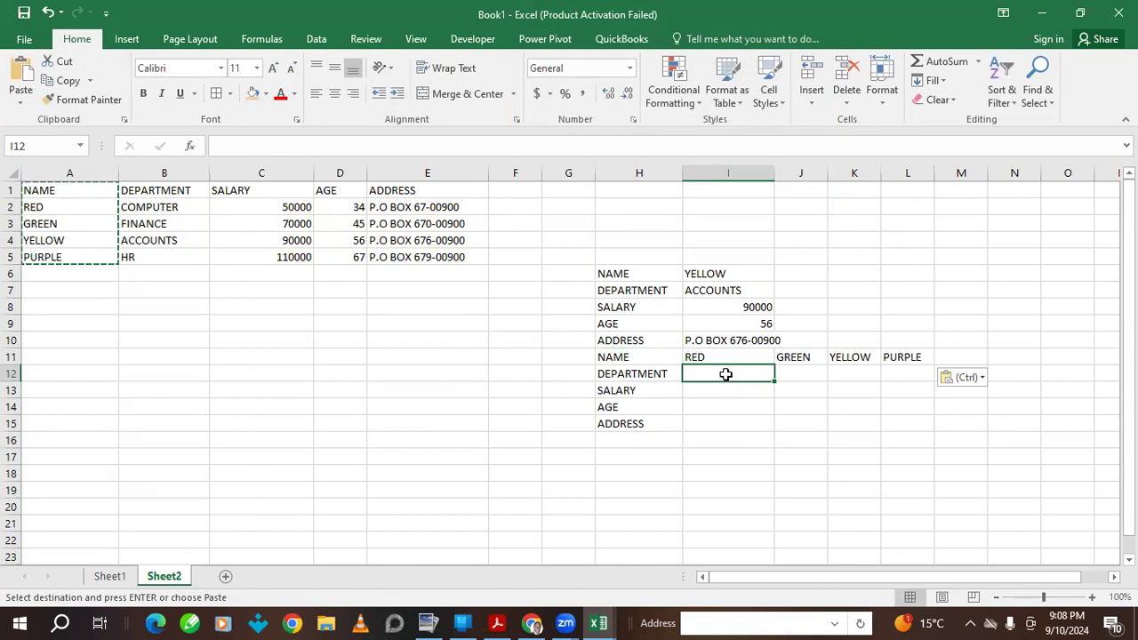
# - Enter =HLOOKUP(I11,A1:E5,2,FALSE) in I12, which returns #N/A
pyautogui.write('=H')
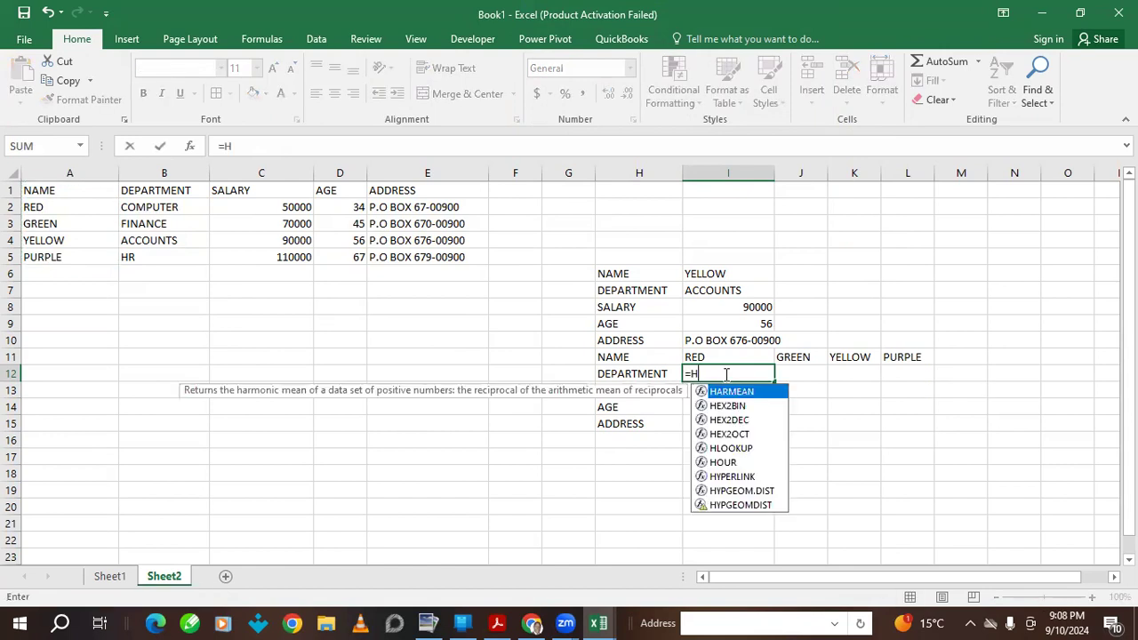
pyautogui.write('LOOU')
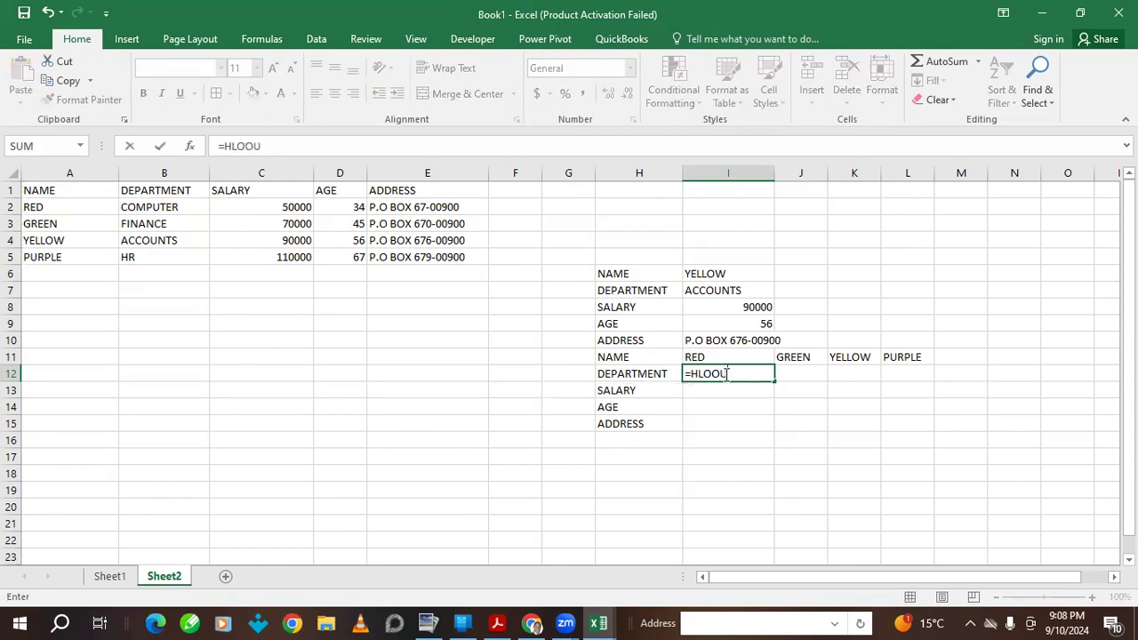
pyautogui.press('BackSpace')
pyautogui.write('KUP')
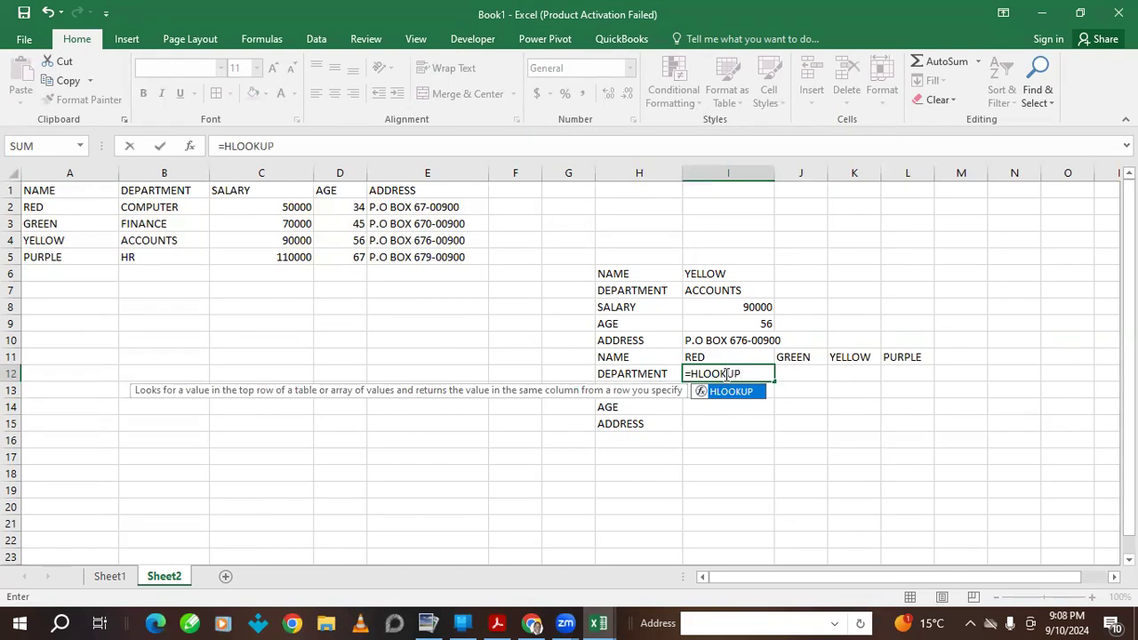
pyautogui.write('(')
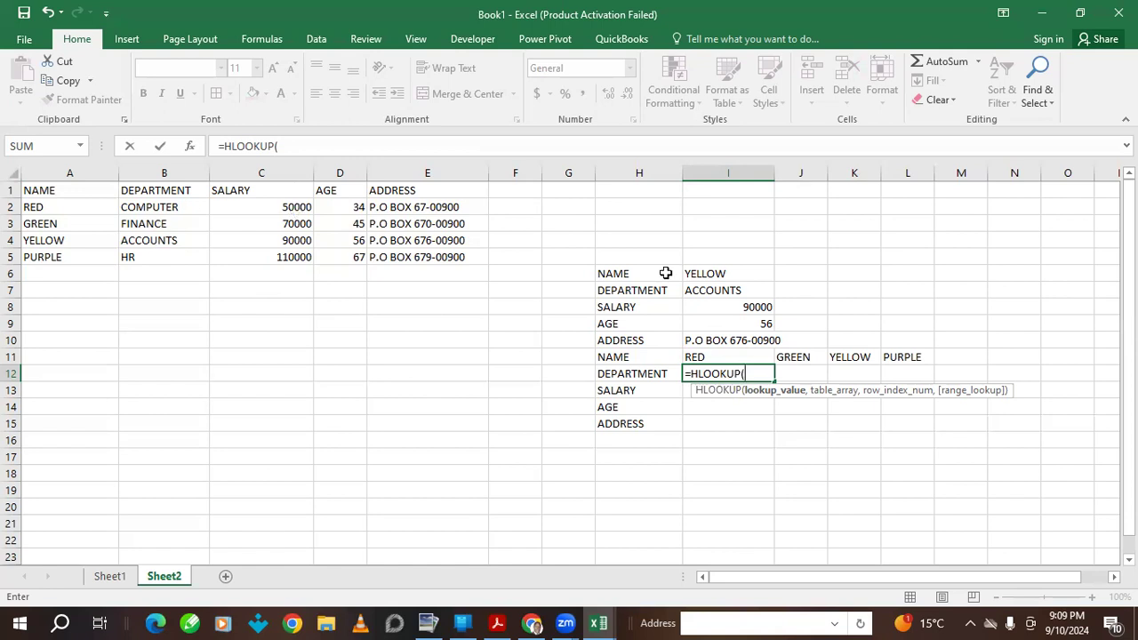
pyautogui.click(704, 354)
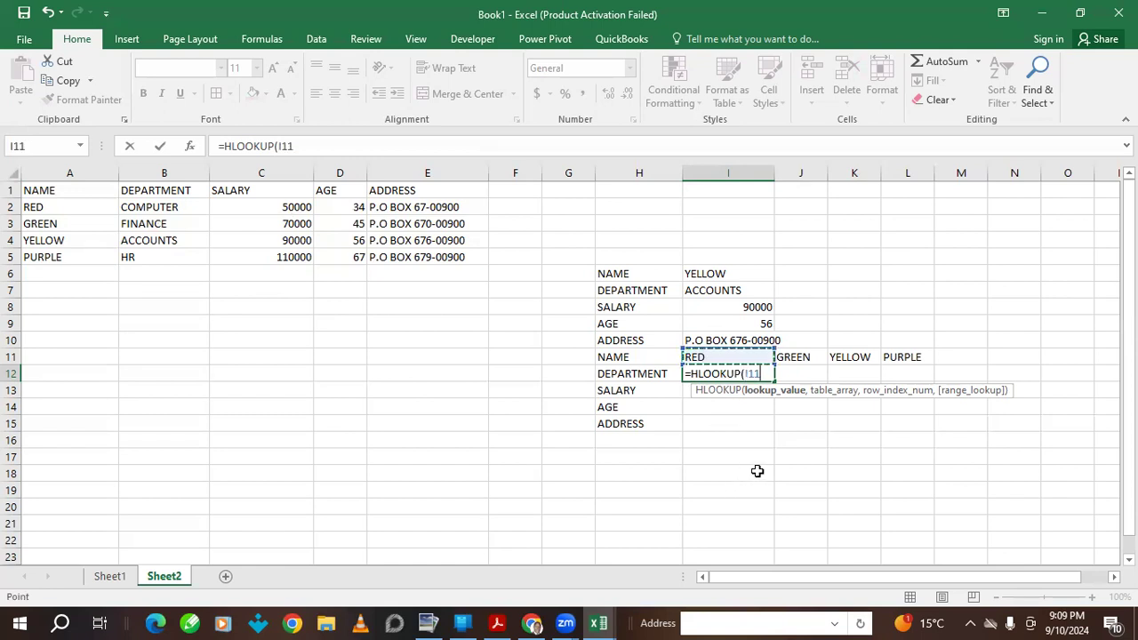
pyautogui.write(',')
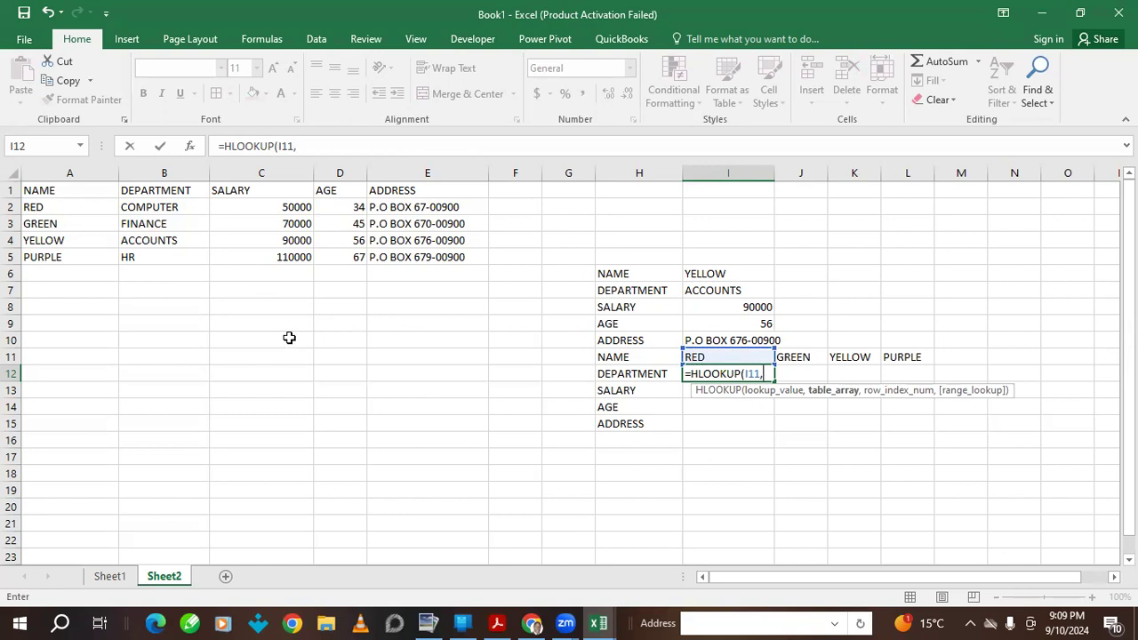
pyautogui.moveTo(36, 196); pyautogui.dragTo(427, 260)
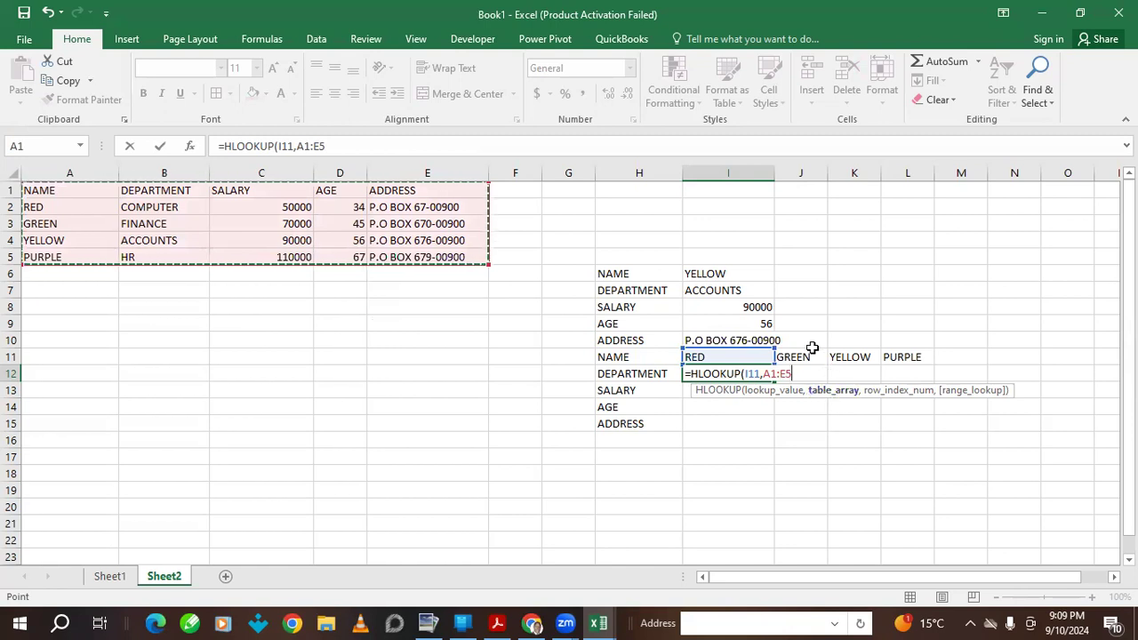
pyautogui.write(',')
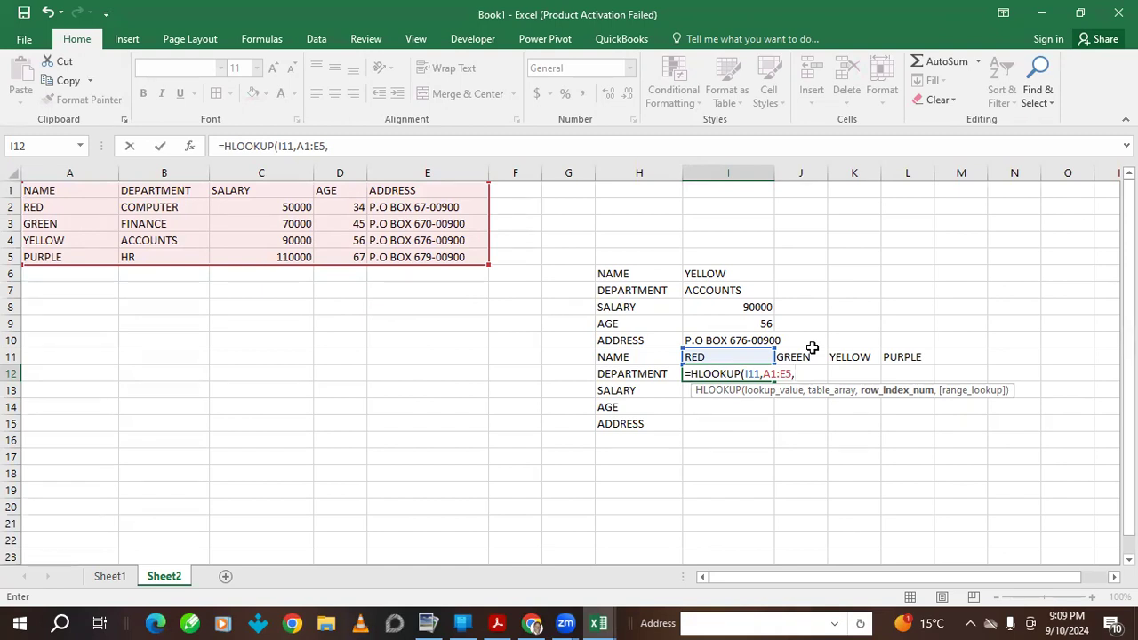
pyautogui.write('2,FAL')
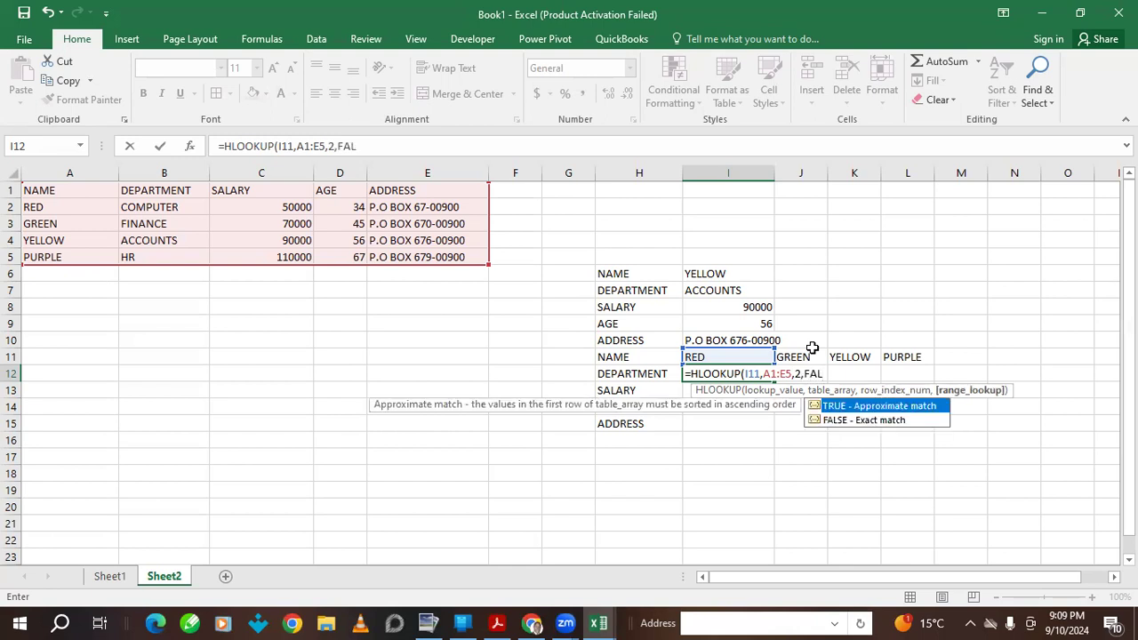
pyautogui.write('SE(')
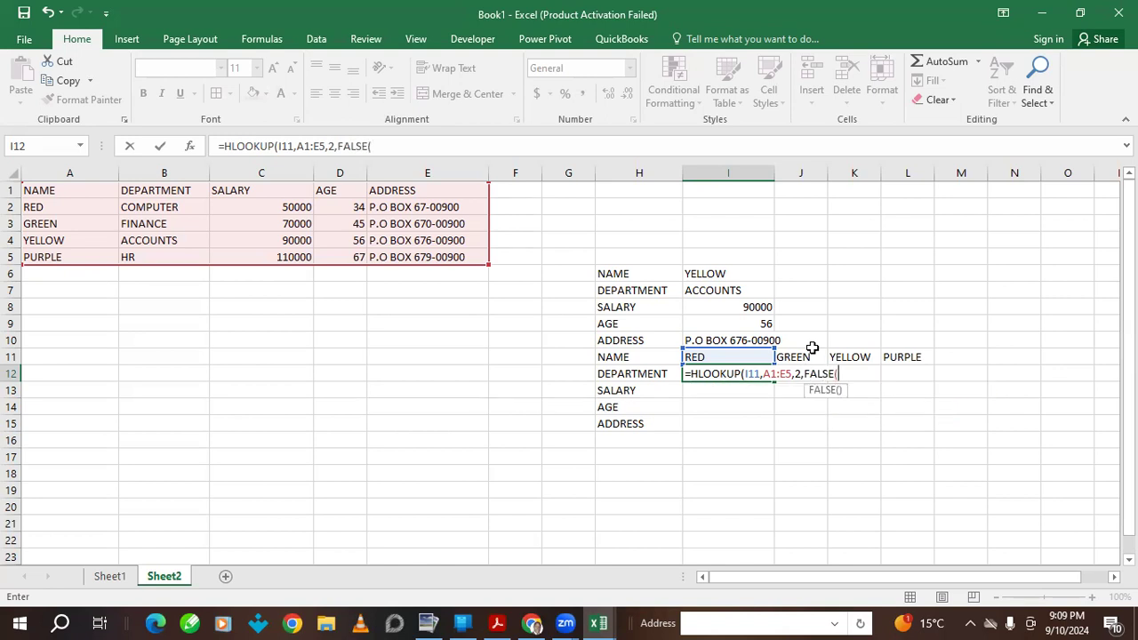
pyautogui.press('BackSpace')
pyautogui.write(')')
pyautogui.press('Return')
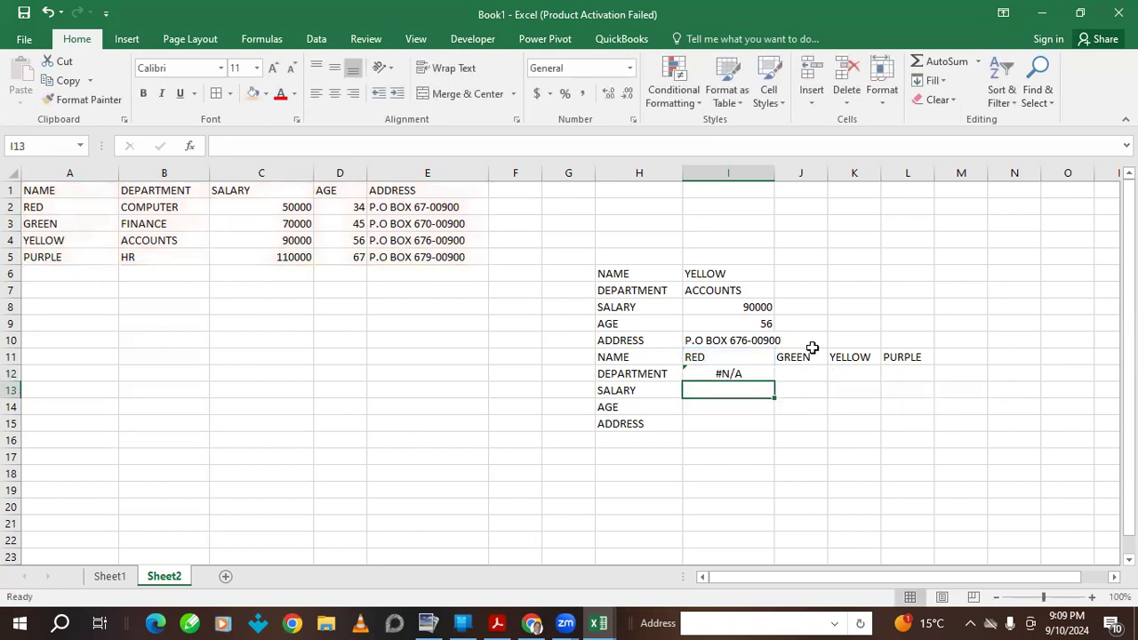
pyautogui.click(724, 372)
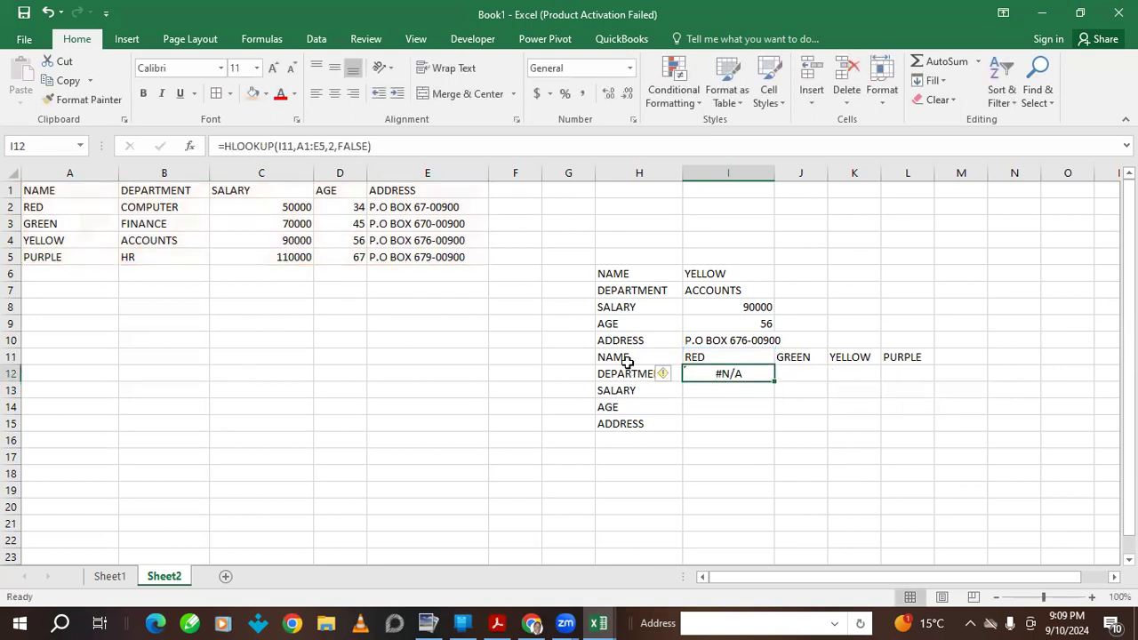
# - Clear the transposed block H11:L15 and add a new Sheet3
pyautogui.moveTo(612, 355); pyautogui.dragTo(897, 419)
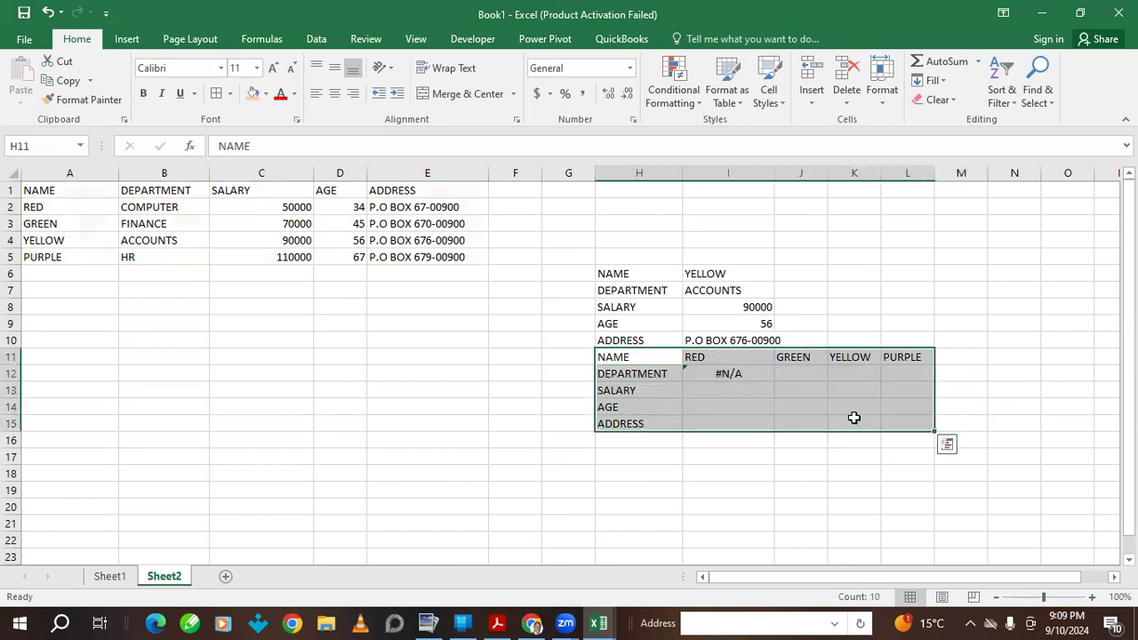
pyautogui.press('Delete')
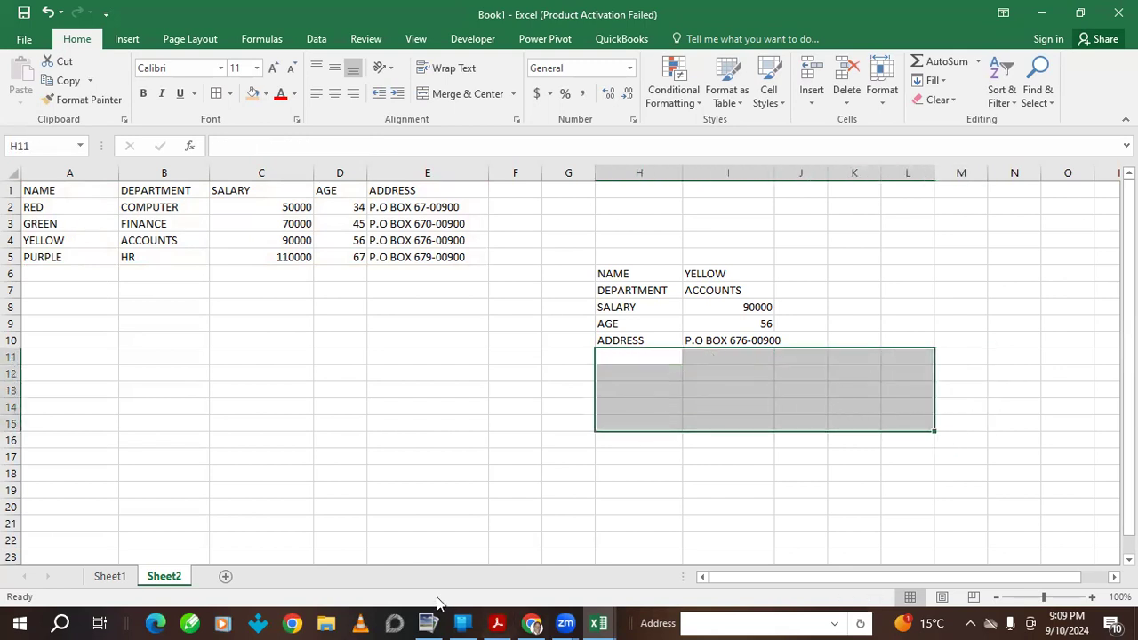
pyautogui.click(225, 576)
# - Enter the headers NAMES, MATH and KISWAHILI in B1, C1 and D1
pyautogui.click(107, 189)
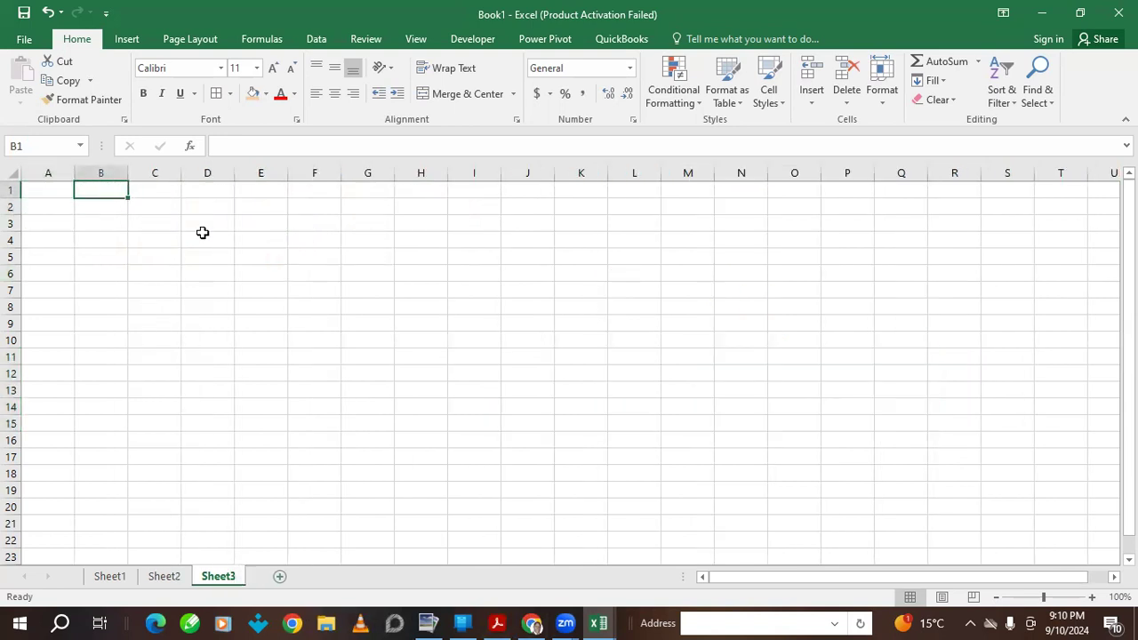
pyautogui.write('NAMES')
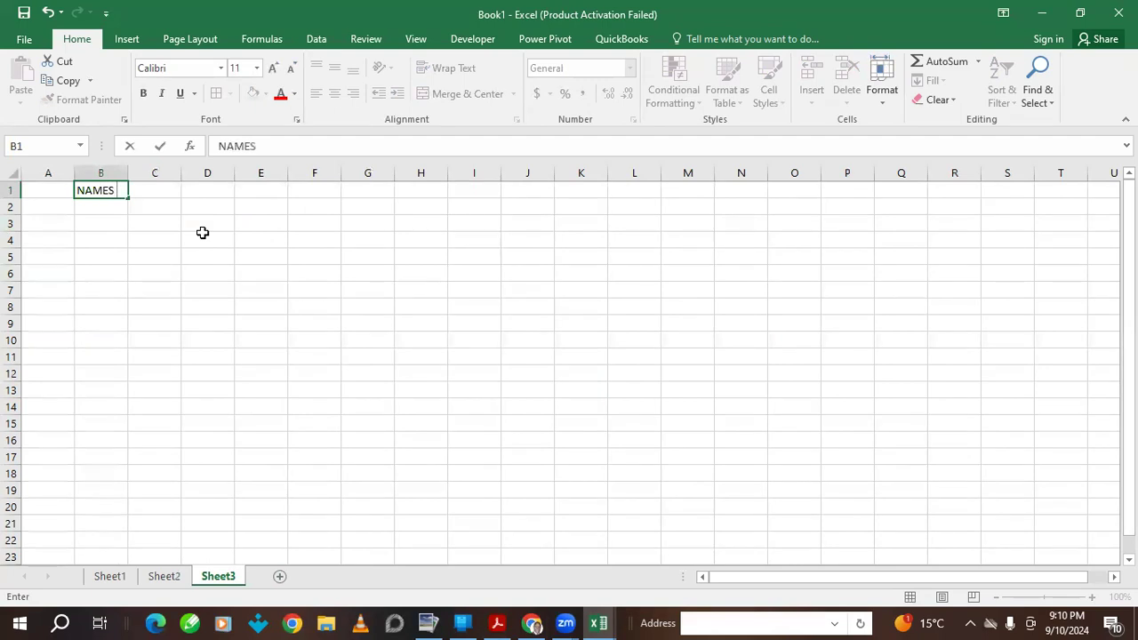
pyautogui.click(164, 189)
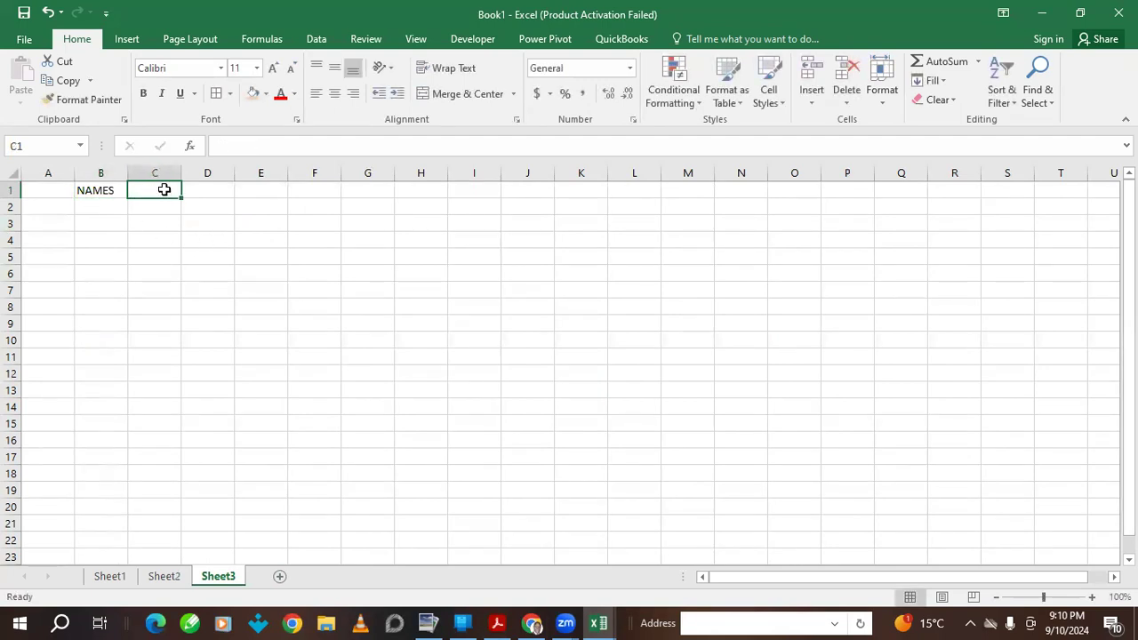
pyautogui.write('MATH')
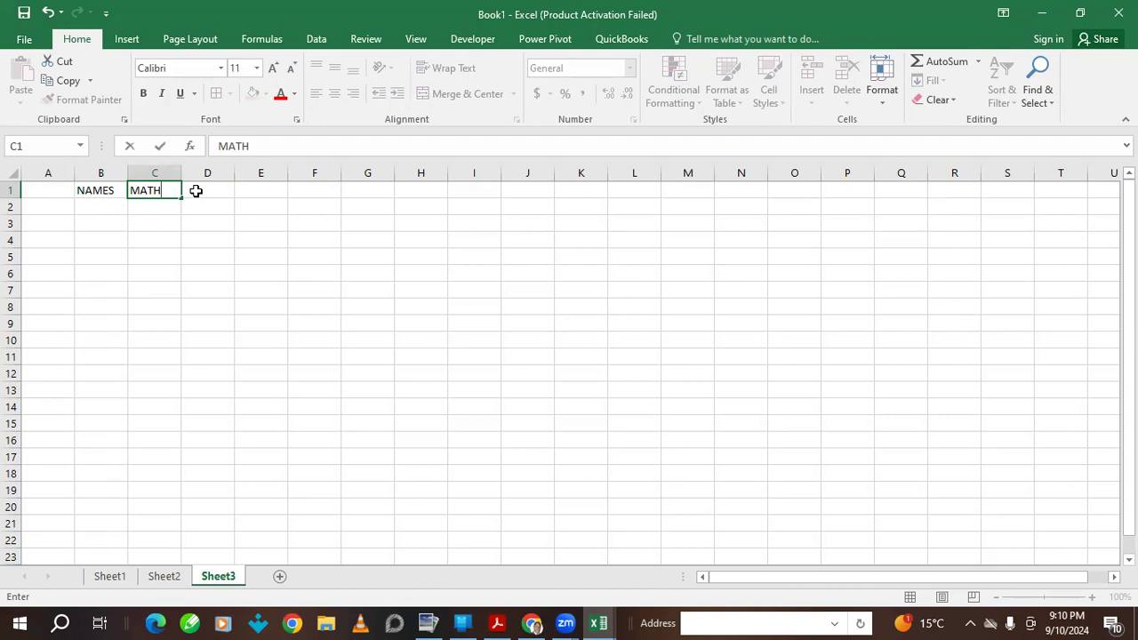
pyautogui.click(196, 190)
pyautogui.write('KIS')
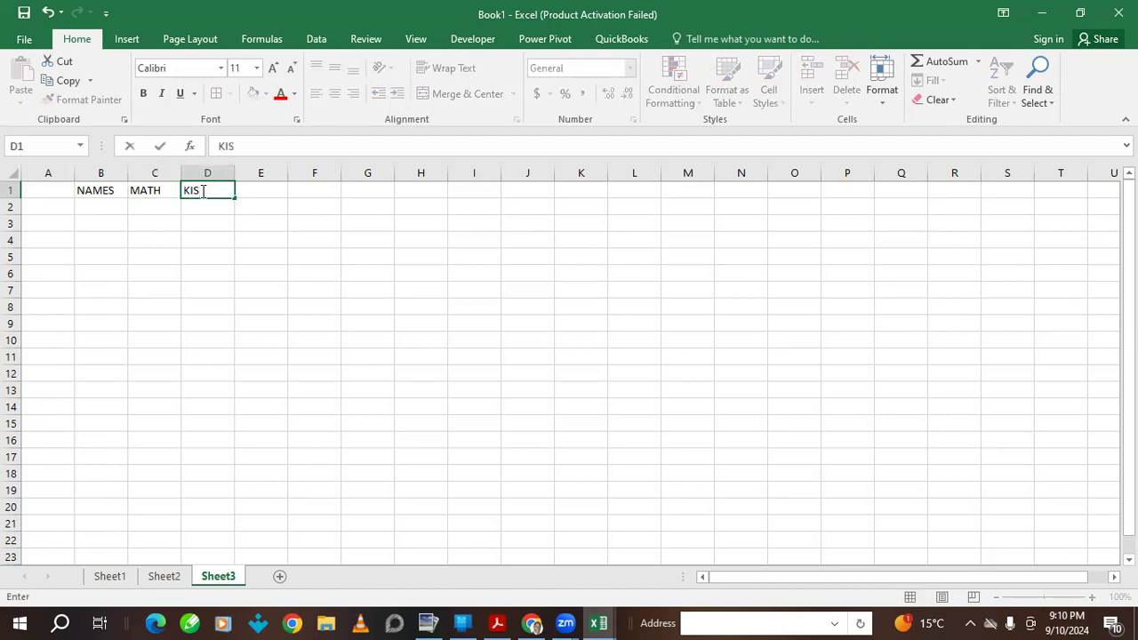
pyautogui.write('WAHILI')
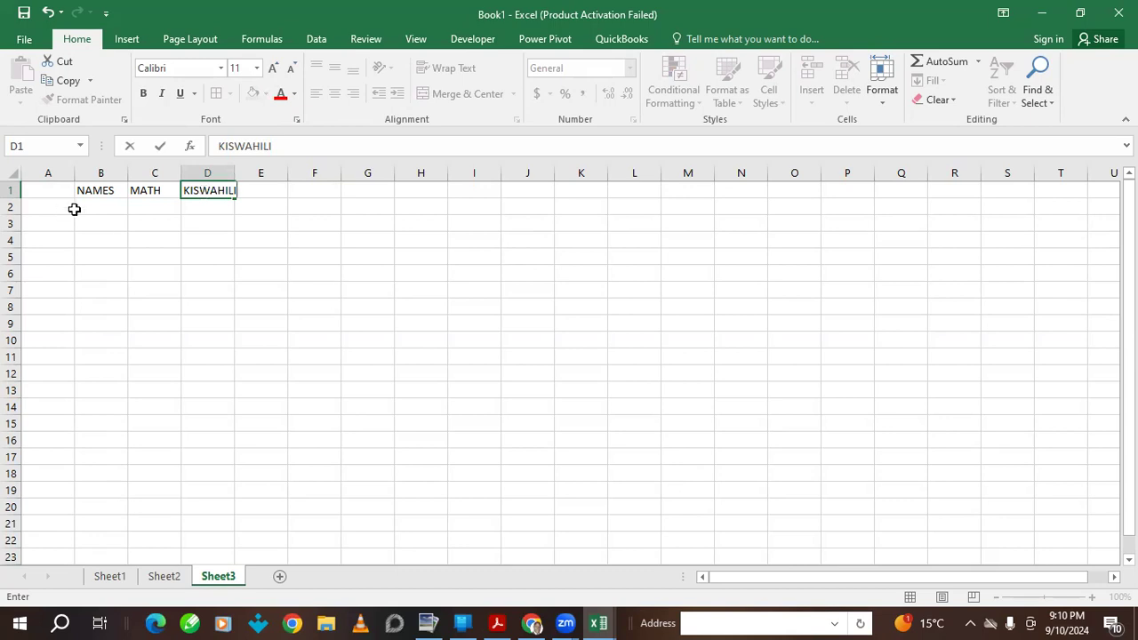